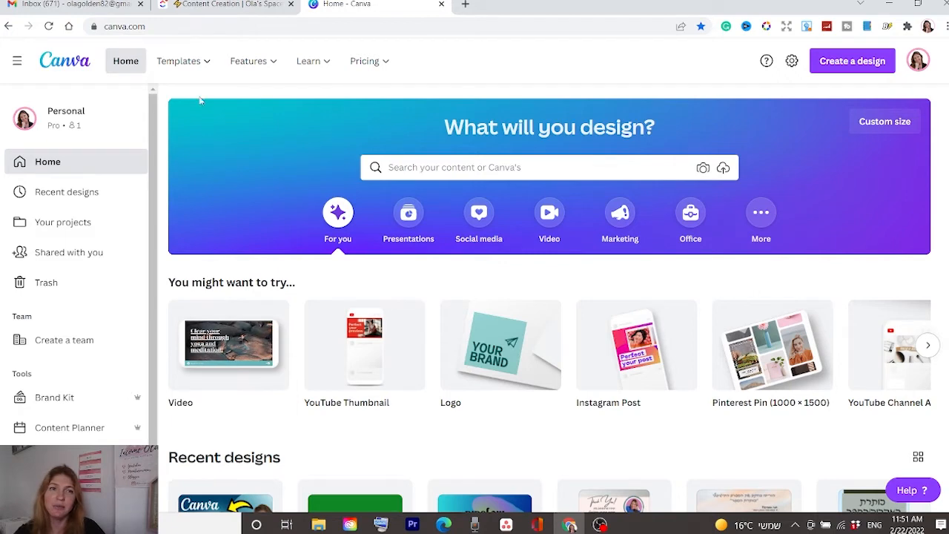
Create a new blank A4 Document design and select its page.
mouse_move(185, 65)
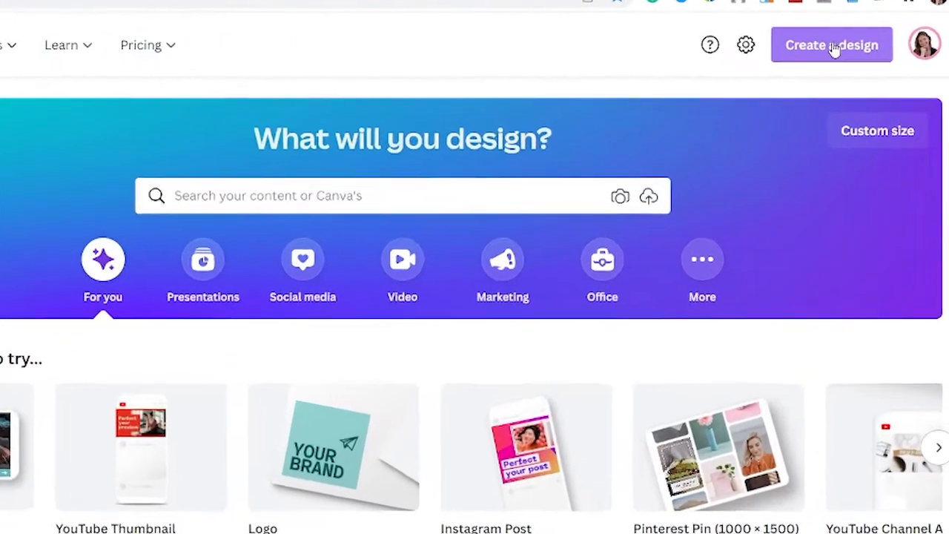
click(832, 45)
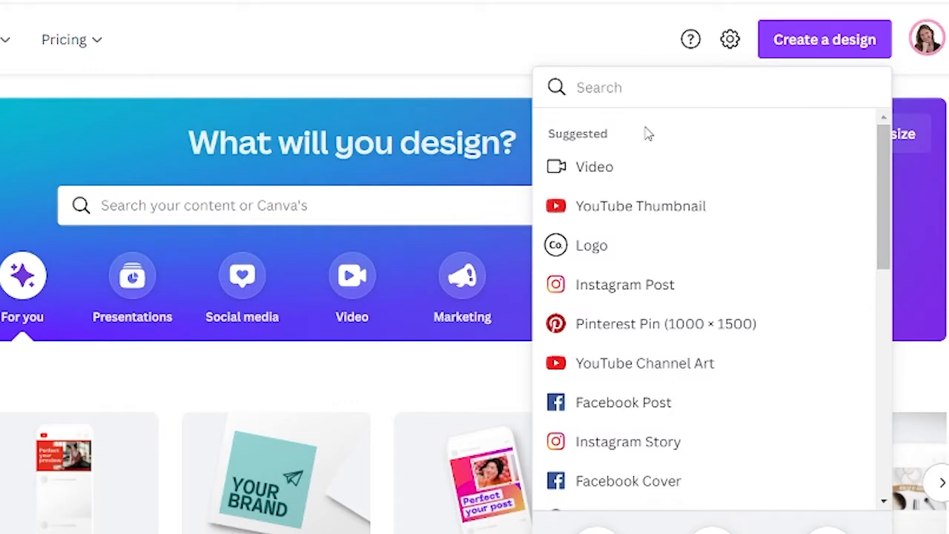
text(a4)
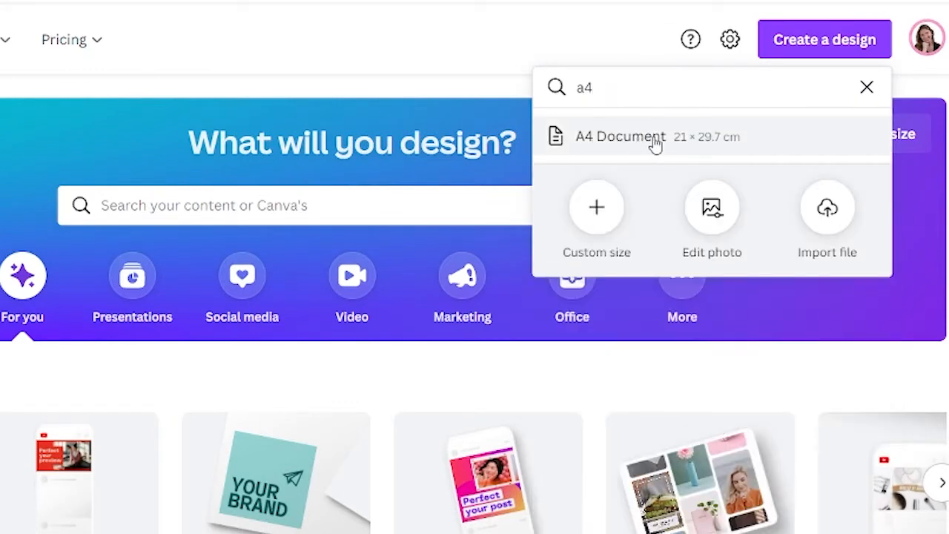
click(601, 143)
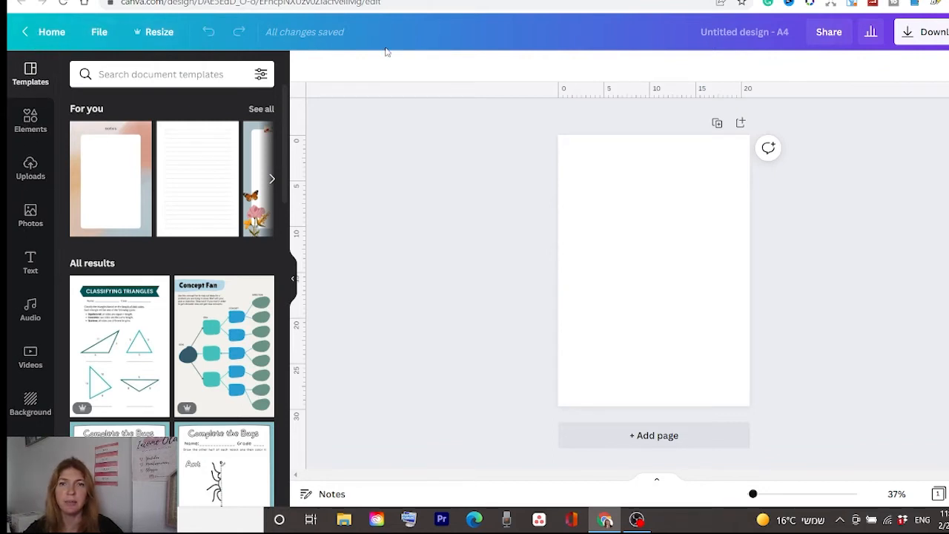
click(618, 239)
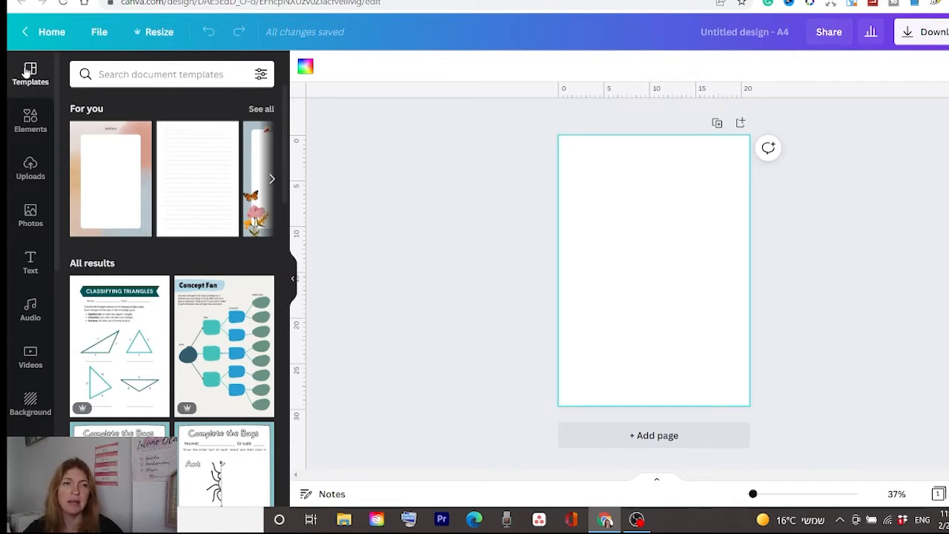
Look through the elements, uploads, photos, text and background libraries, including the background categories and the remaining folders and apps.
mouse_move(214, 164)
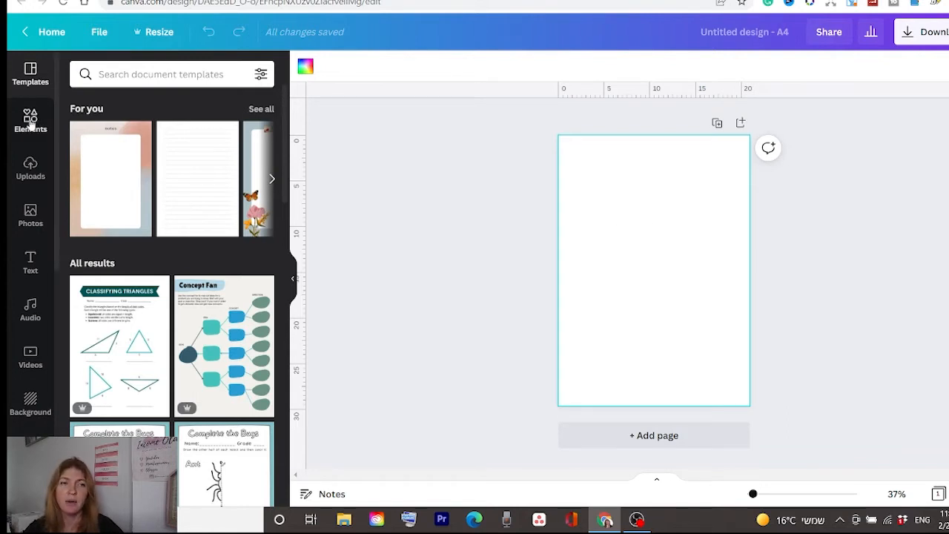
click(30, 121)
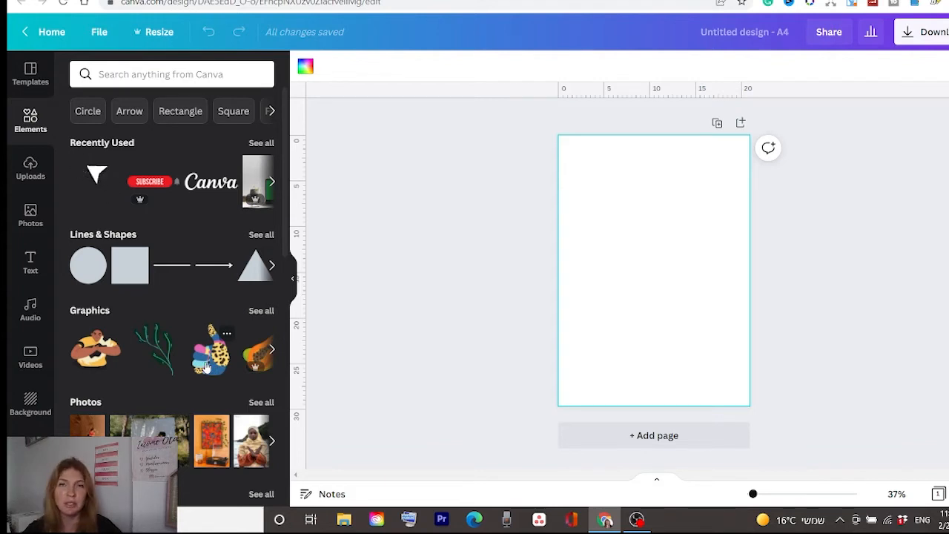
click(30, 169)
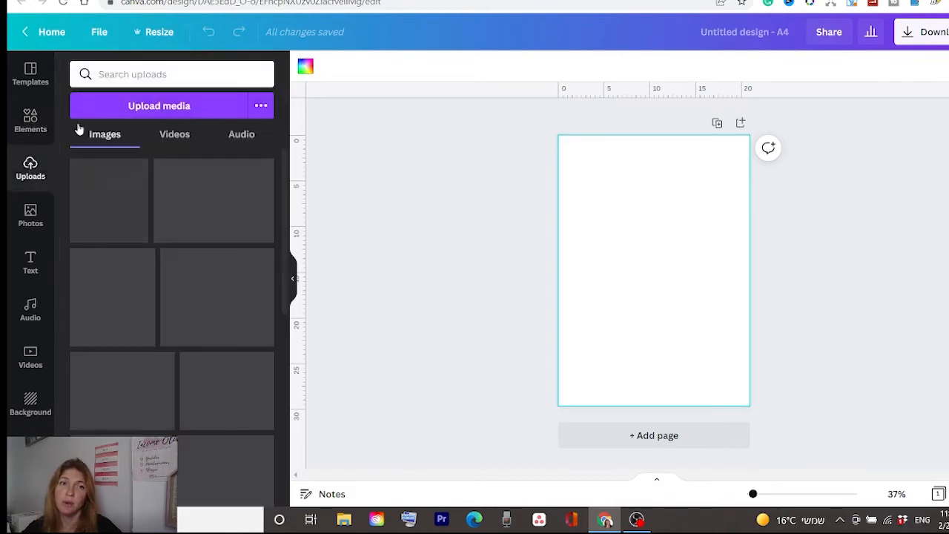
click(30, 219)
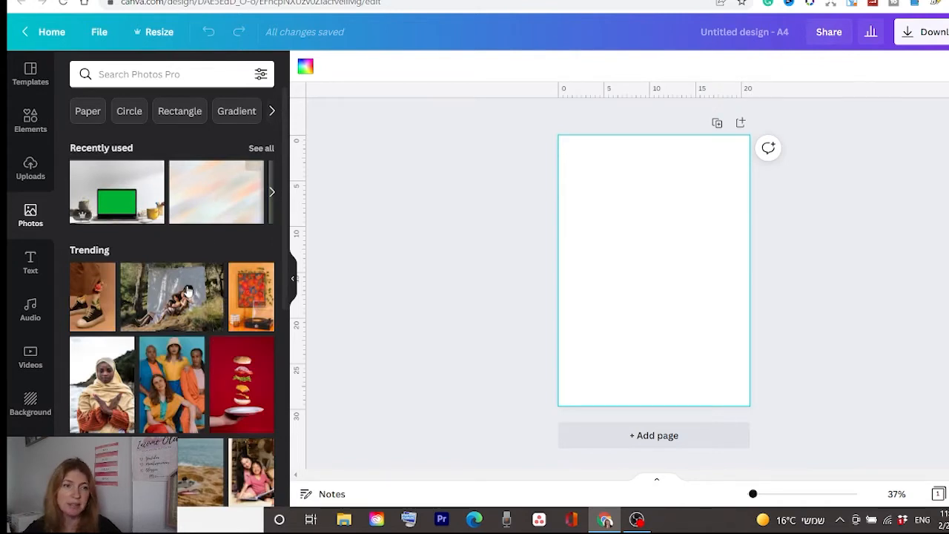
click(30, 258)
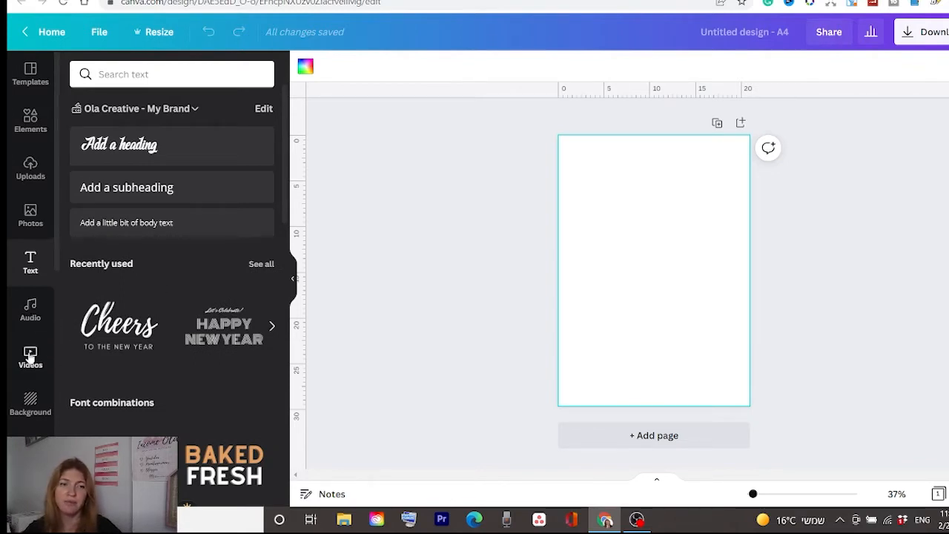
click(33, 406)
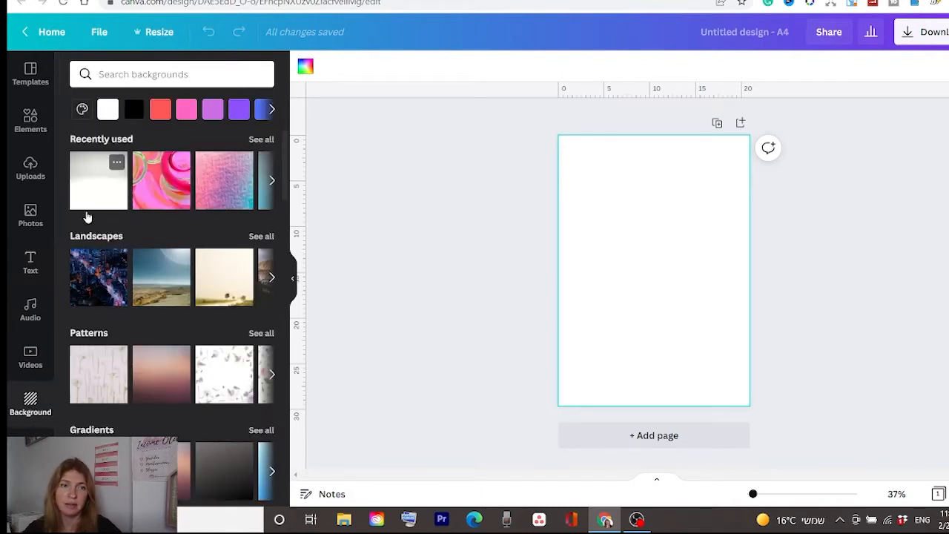
scroll(82, 297, down, 3)
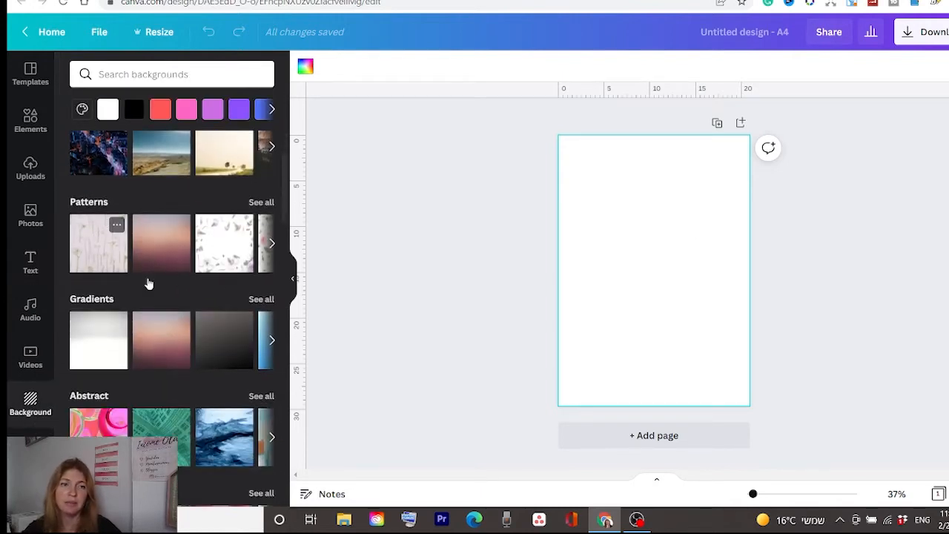
scroll(163, 395, down, 3)
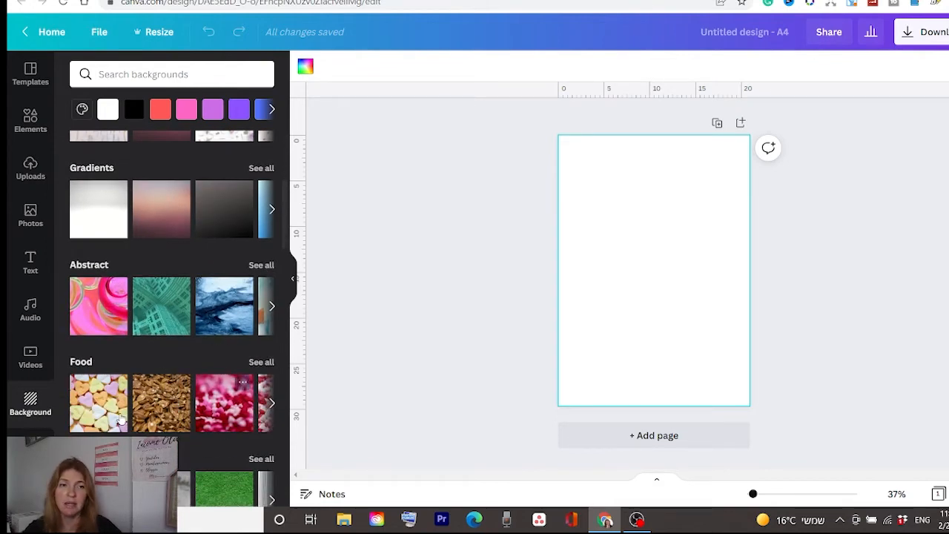
scroll(245, 415, down, 5)
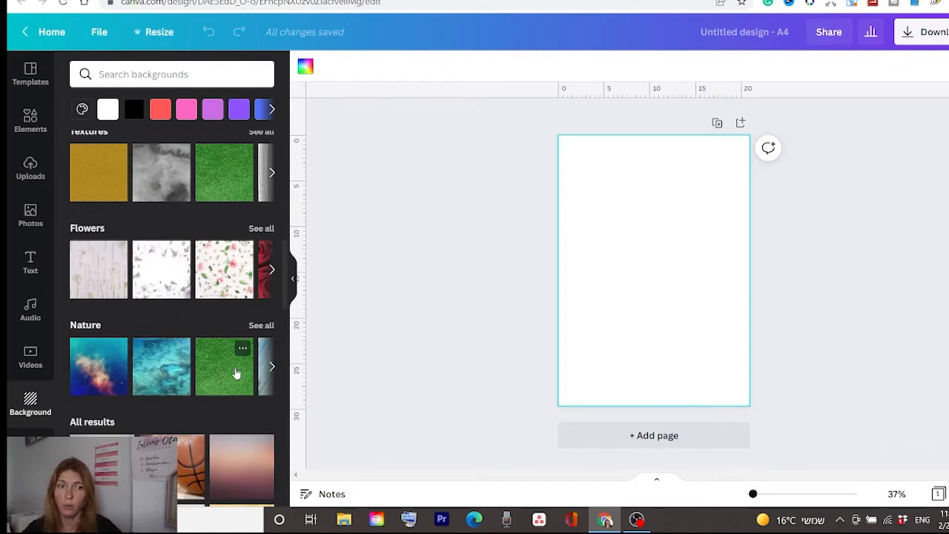
scroll(22, 222, down, 4)
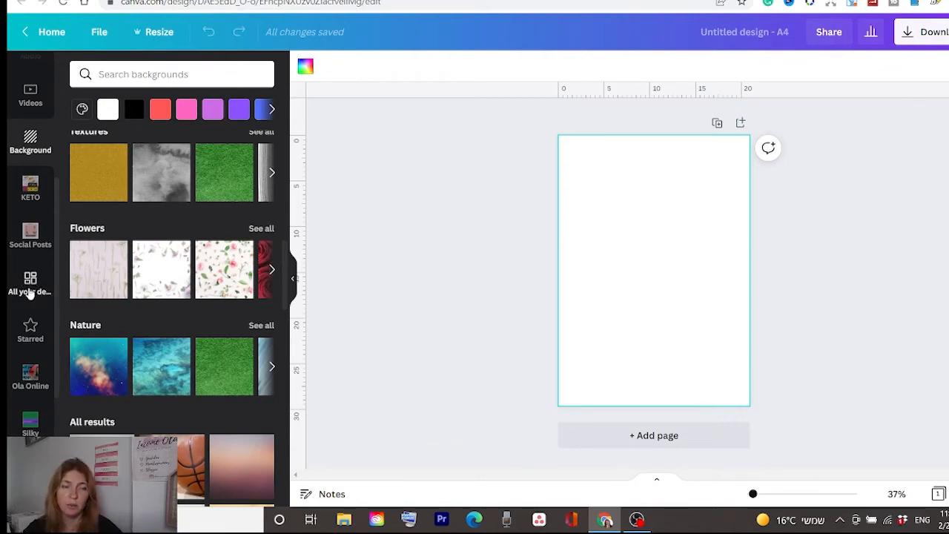
scroll(11, 384, down, 3)
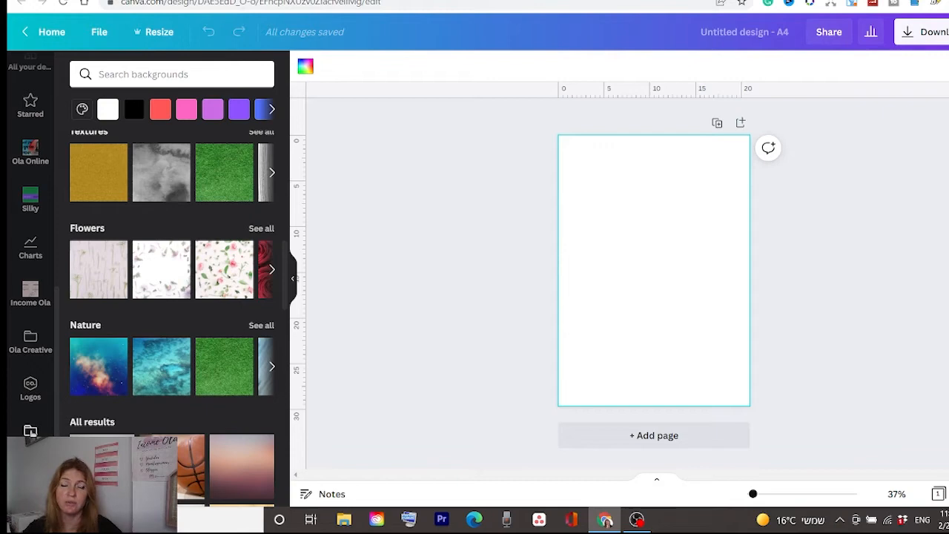
click(29, 478)
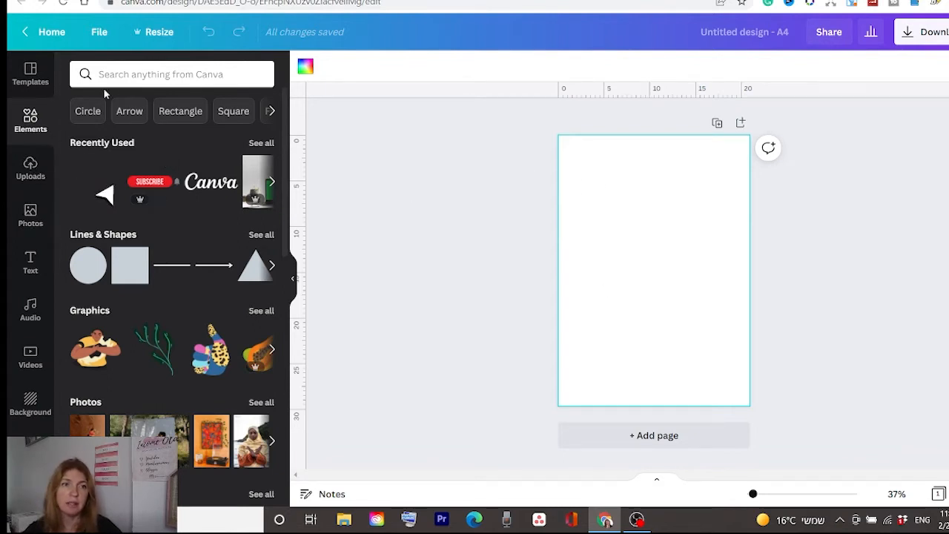
Search the elements for "frame" and add the square landscape frame to the page.
click(125, 72)
text(fr)
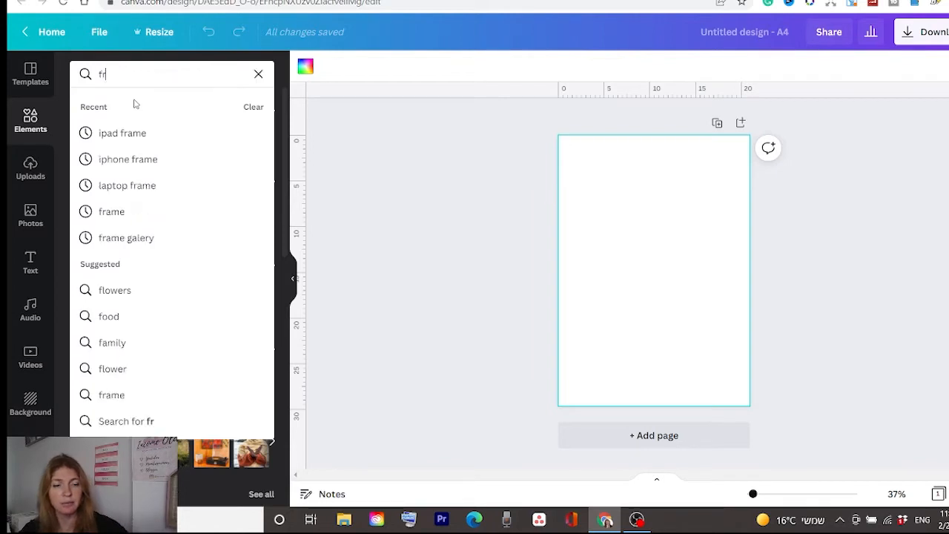
text(ame)
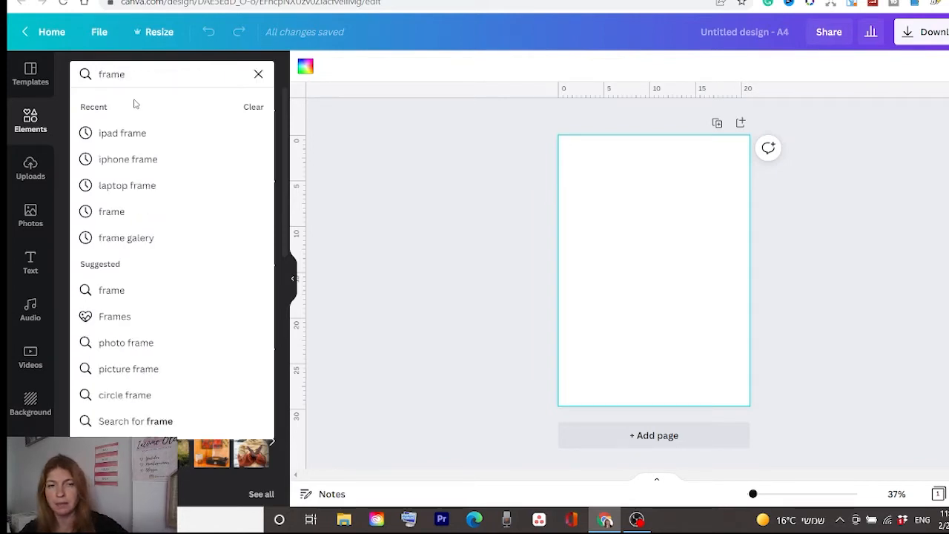
key(Return)
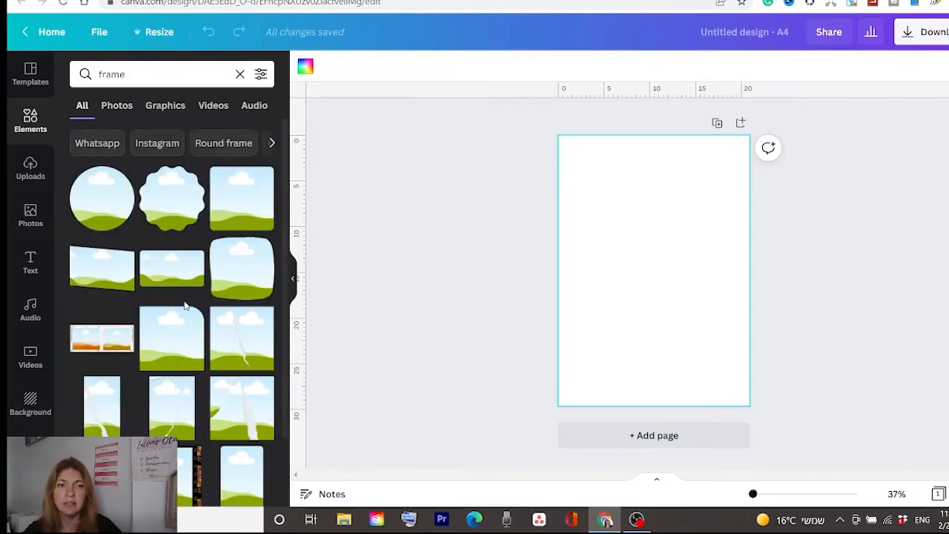
click(254, 209)
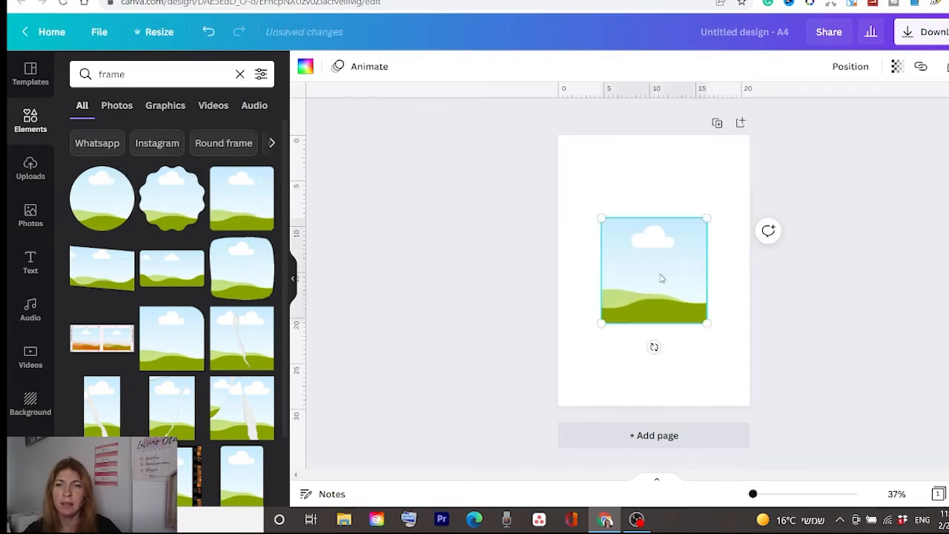
Enlarge the frame to about 27.5 cm square, with its upper edge on the page's upper edge and its sides overhanging the page.
drag(662, 222, 663, 214)
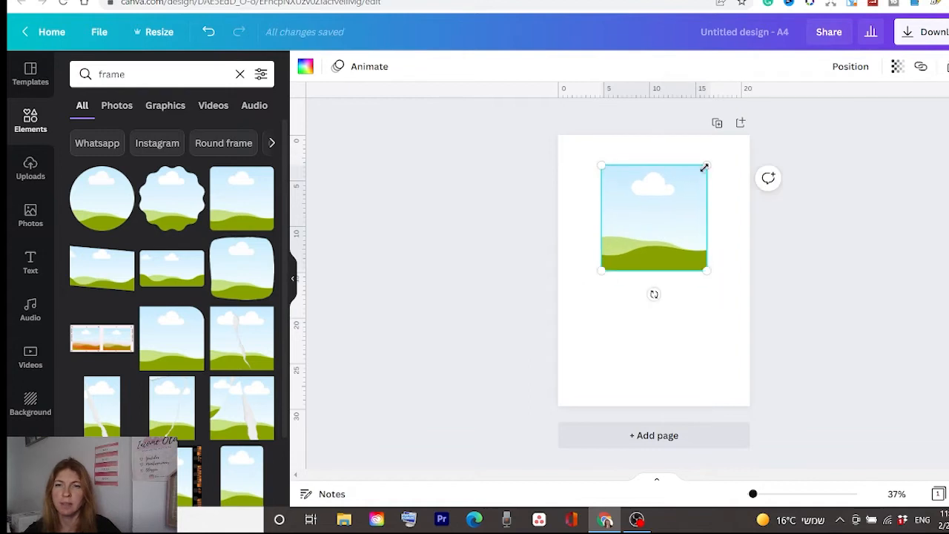
drag(602, 270, 498, 386)
drag(644, 296, 663, 272)
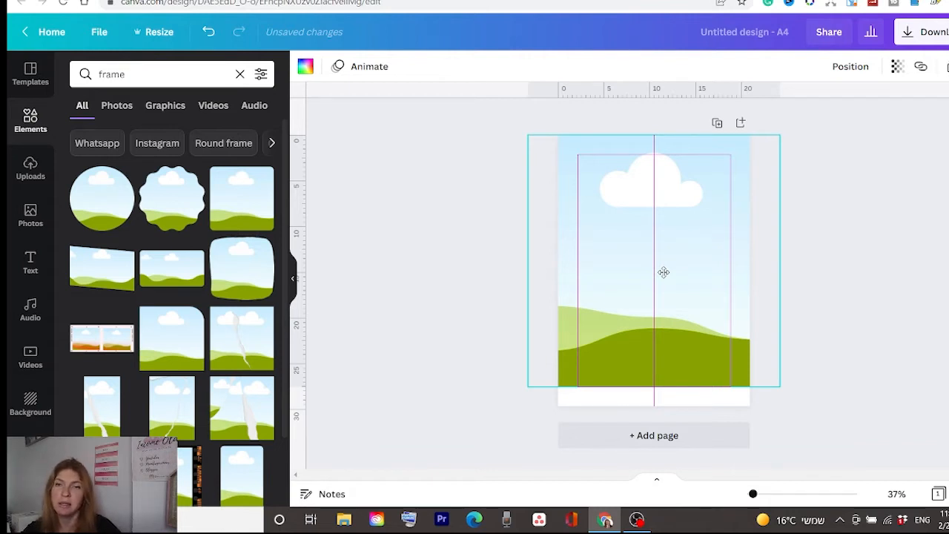
drag(658, 273, 635, 277)
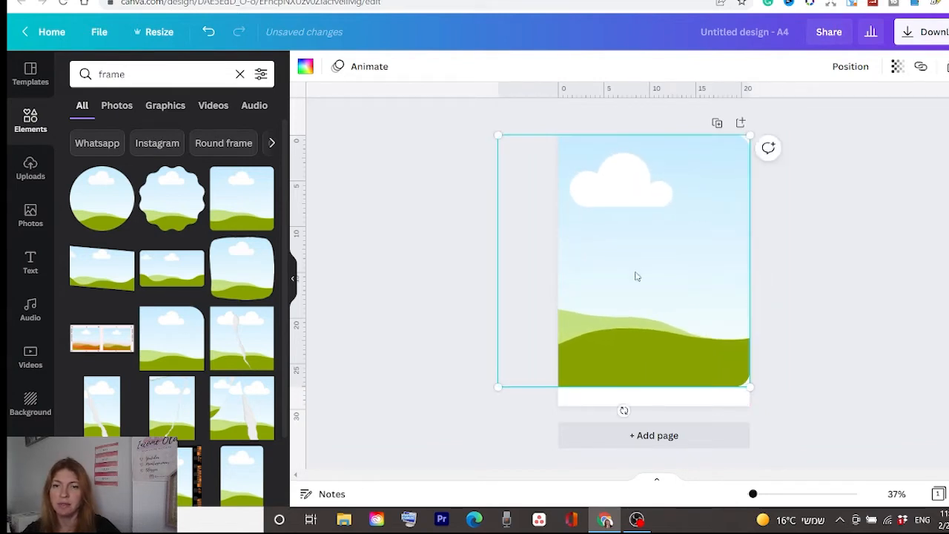
Align the enlarged frame to the page's horizontal center and deselect it.
click(853, 67)
click(792, 187)
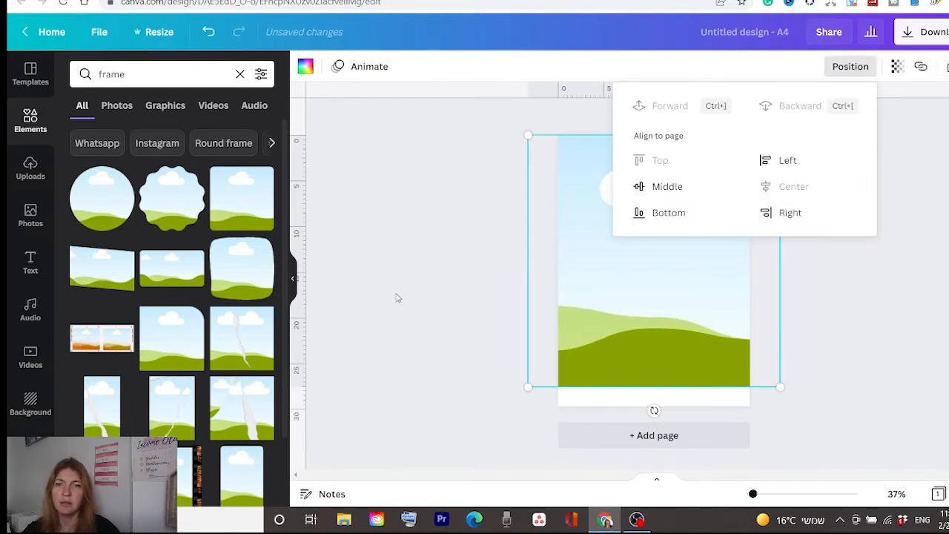
click(848, 297)
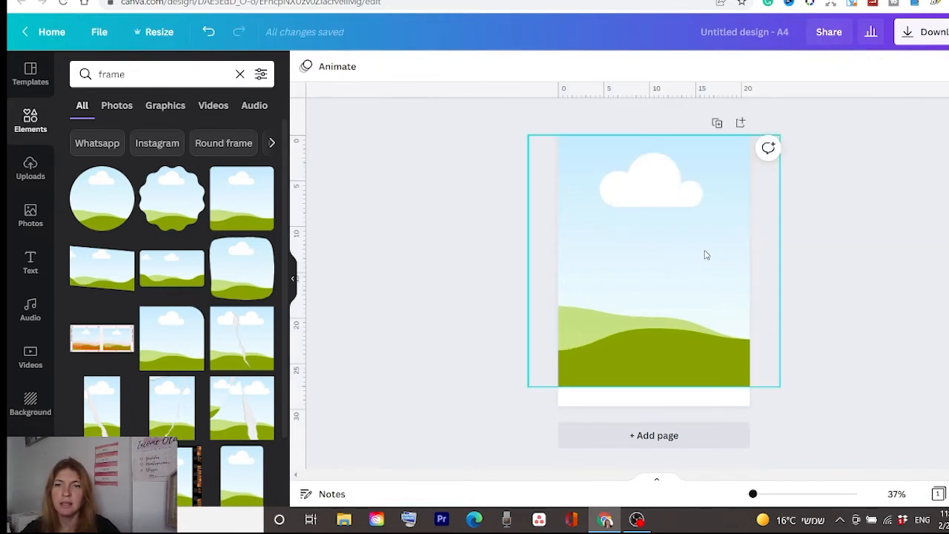
click(686, 265)
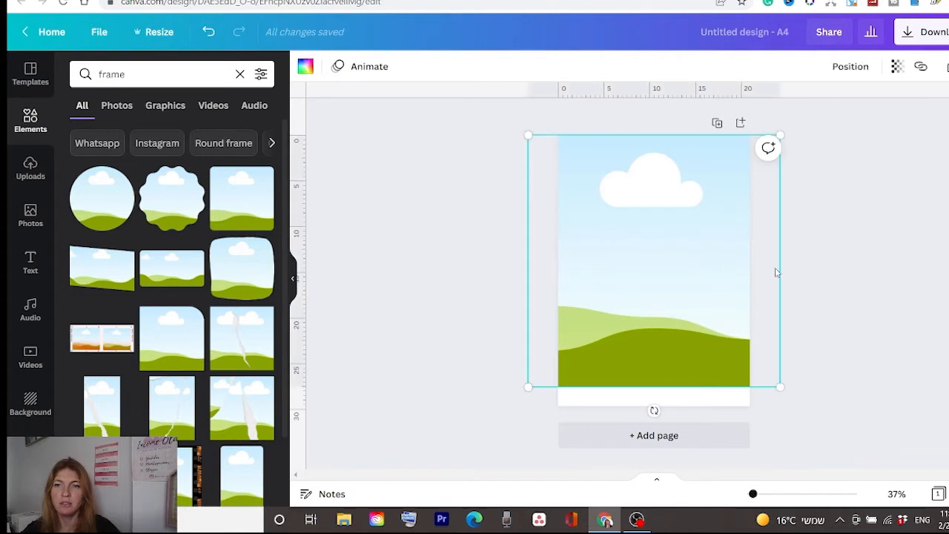
click(435, 265)
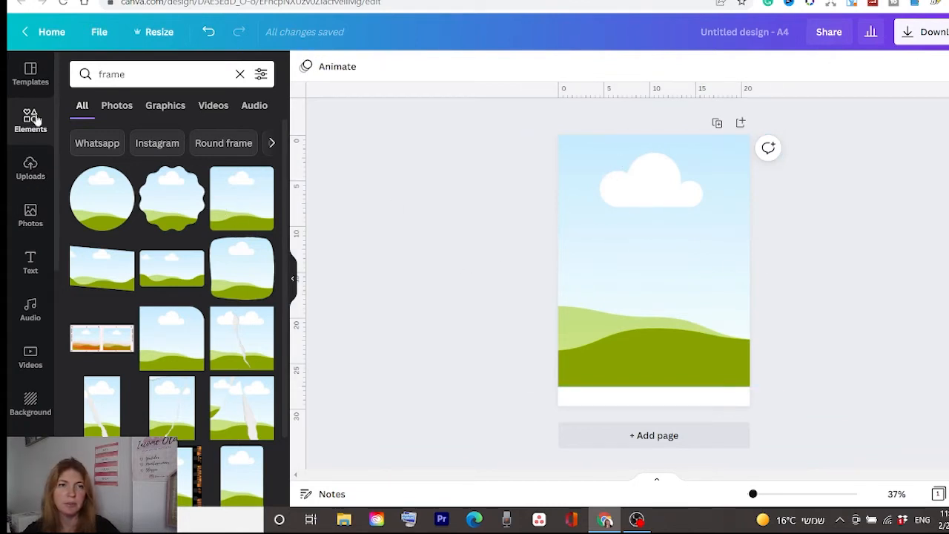
Add a square shape and reshape it into a wide rectangle of about 17 by 9 cm near the page's upper edge.
click(239, 76)
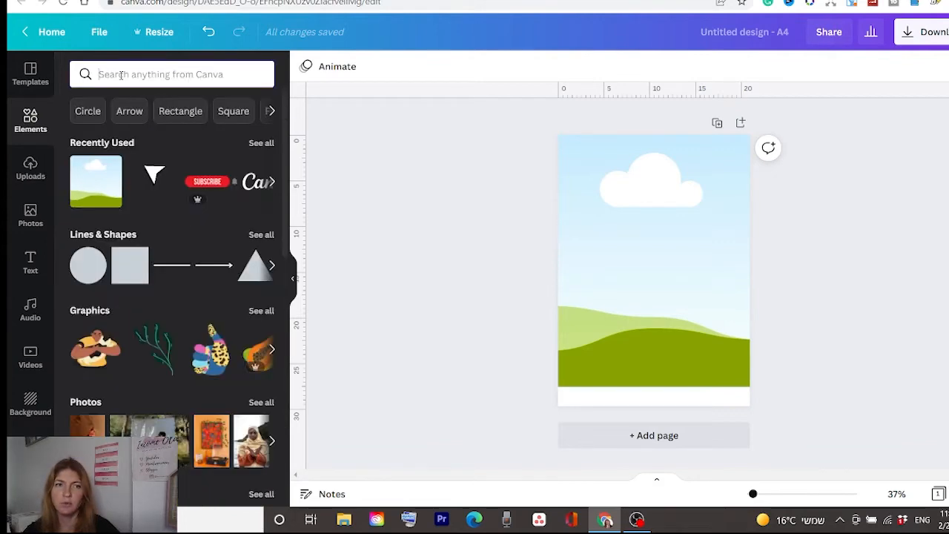
click(128, 275)
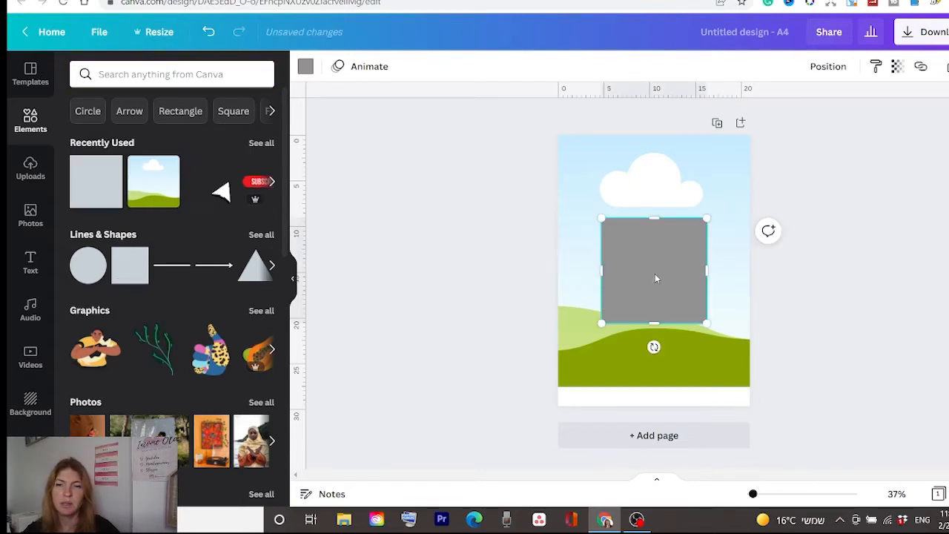
drag(655, 278, 731, 200)
drag(600, 201, 579, 200)
drag(653, 253, 656, 234)
Add a second square, move it to the page's upper edge over the rectangle, and stretch it to about 14 by 12 cm.
click(126, 255)
click(95, 194)
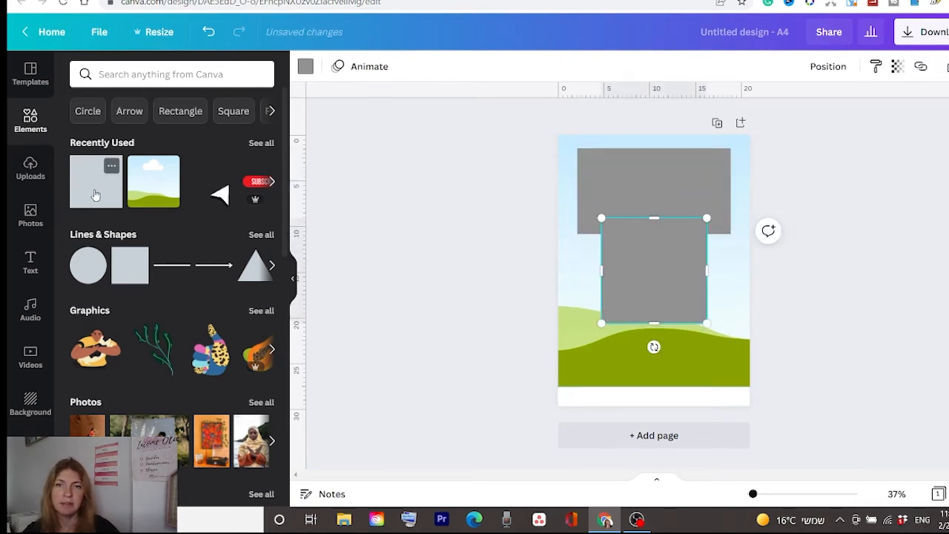
drag(650, 291, 653, 203)
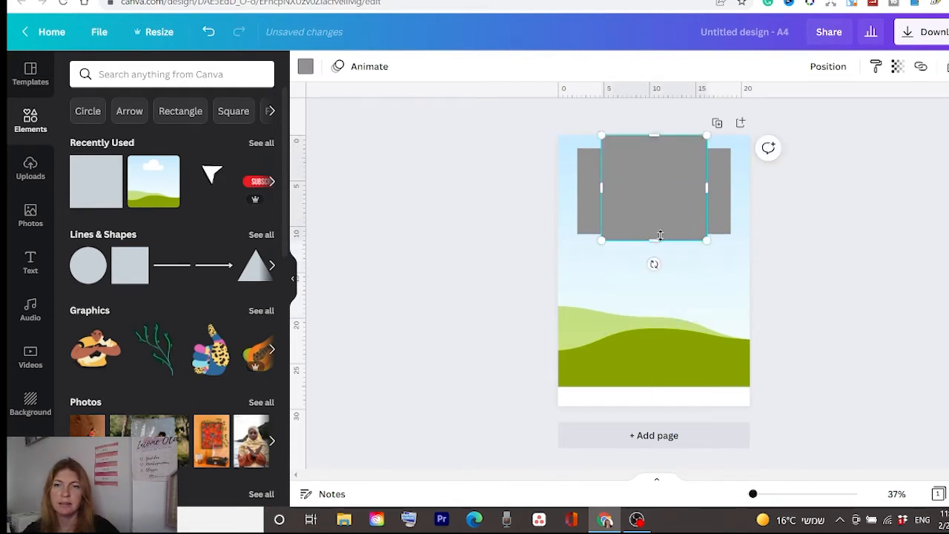
drag(660, 236, 659, 248)
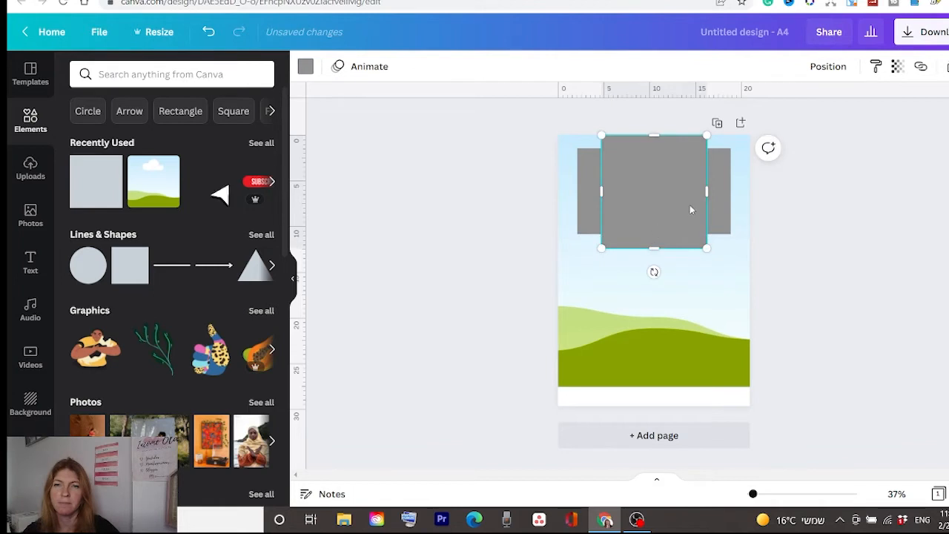
drag(706, 191, 716, 191)
drag(601, 192, 588, 191)
Widen the wide rectangle near the page's upper edge to about 19 cm and align it to the page's horizontal center.
click(582, 198)
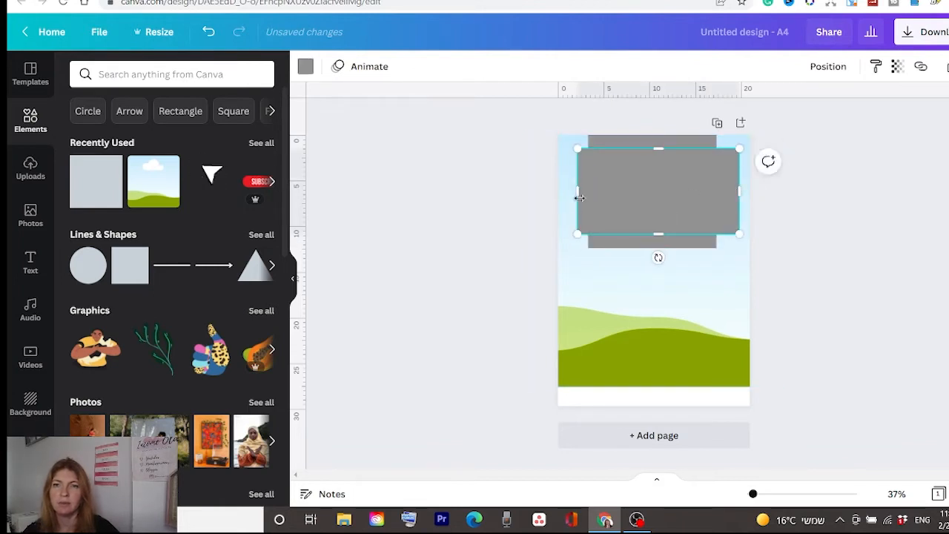
drag(579, 197, 569, 197)
drag(738, 191, 744, 191)
click(827, 66)
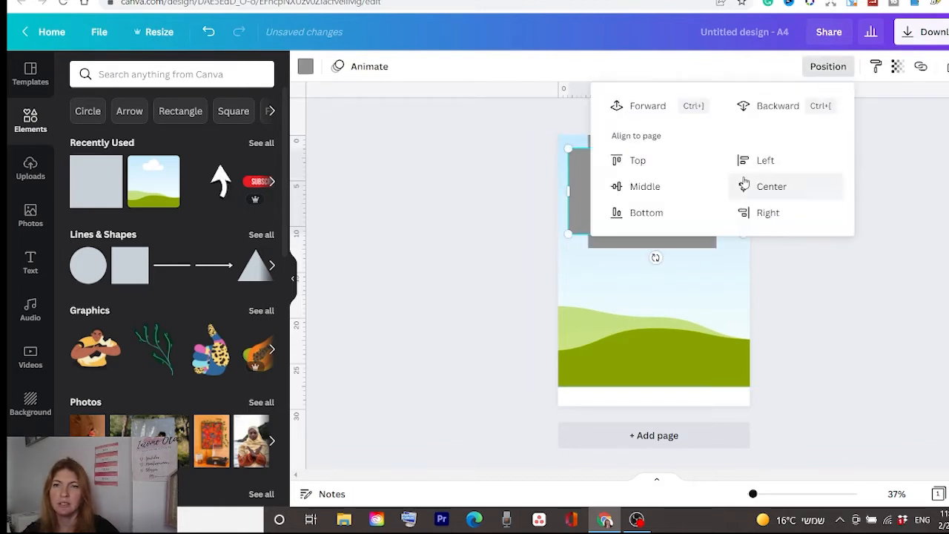
click(767, 186)
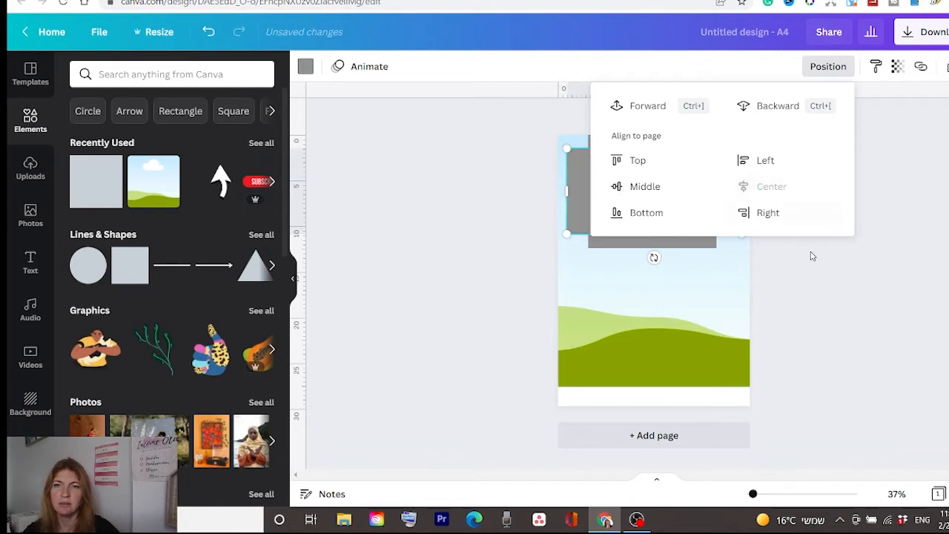
click(744, 278)
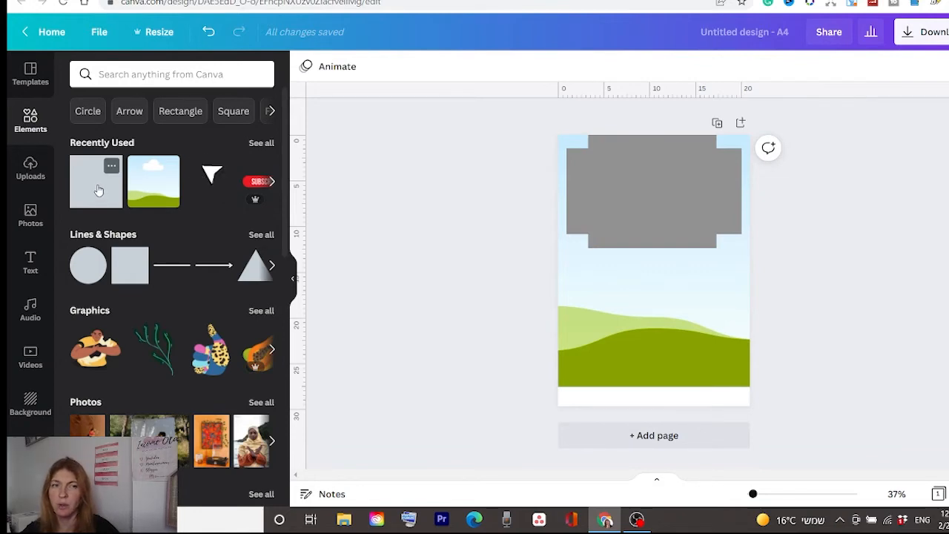
Duplicate the taller rectangle and reshape the copy into a page-wide strip about 1.5 cm high along the frame's lower edge.
drag(98, 190, 638, 203)
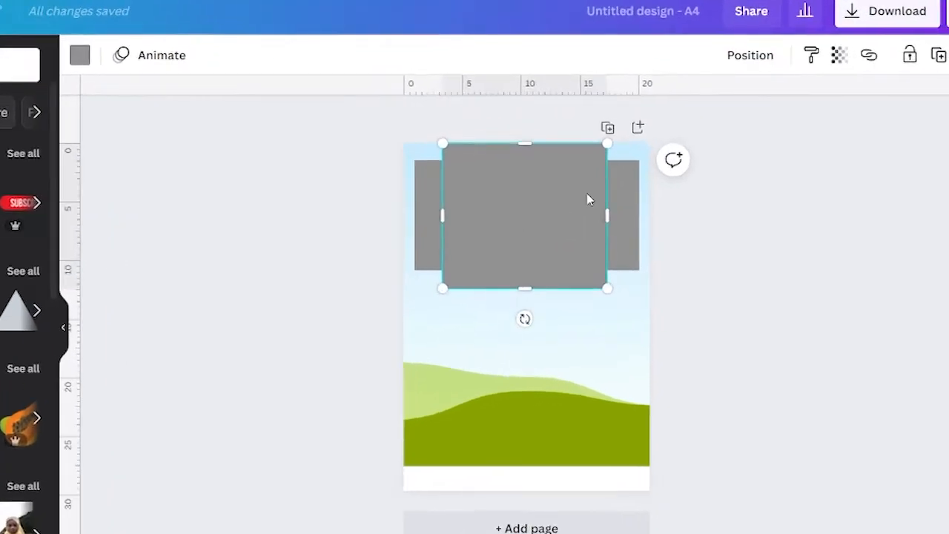
click(938, 59)
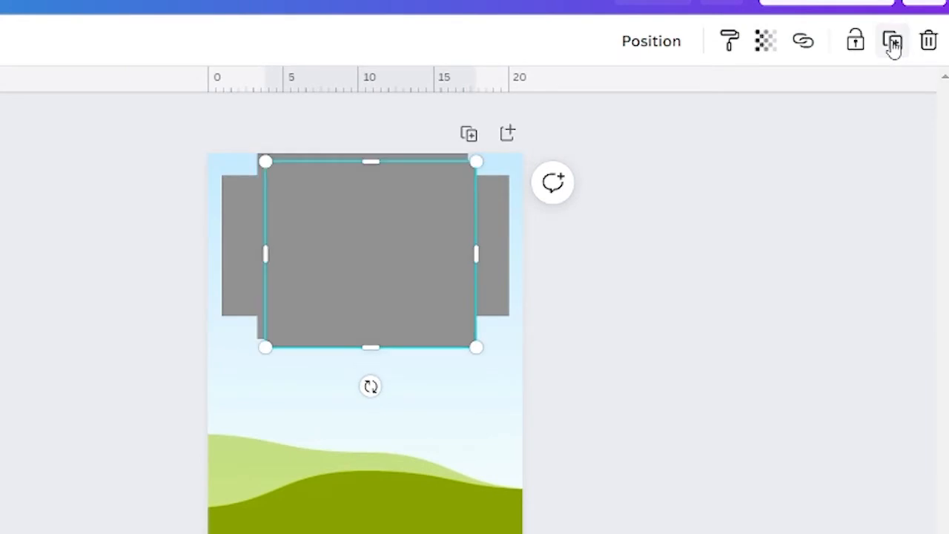
drag(388, 271, 505, 370)
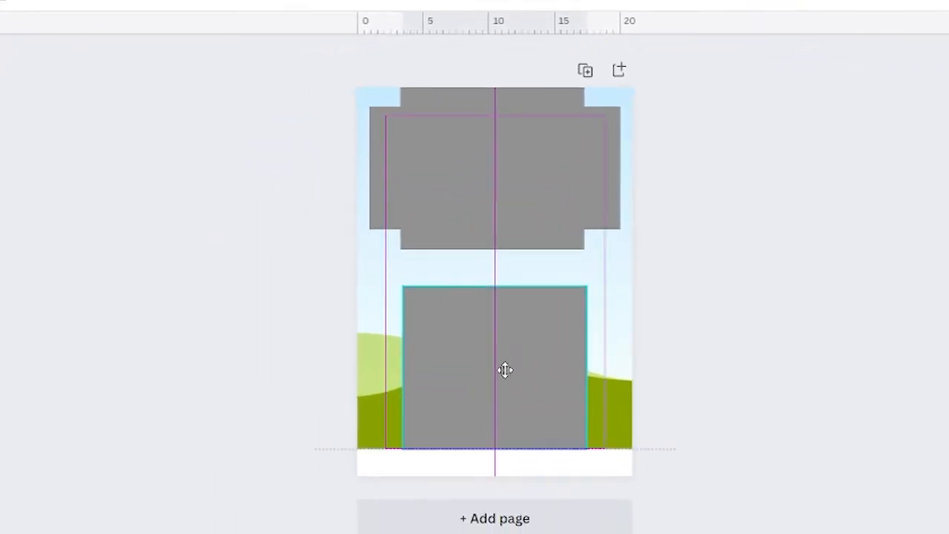
drag(485, 278, 510, 424)
drag(587, 437, 624, 444)
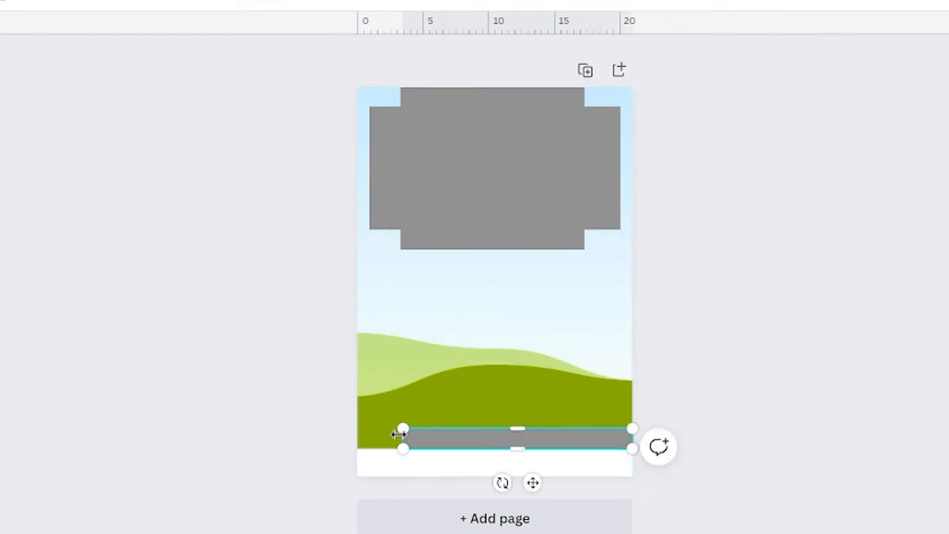
drag(399, 437, 355, 432)
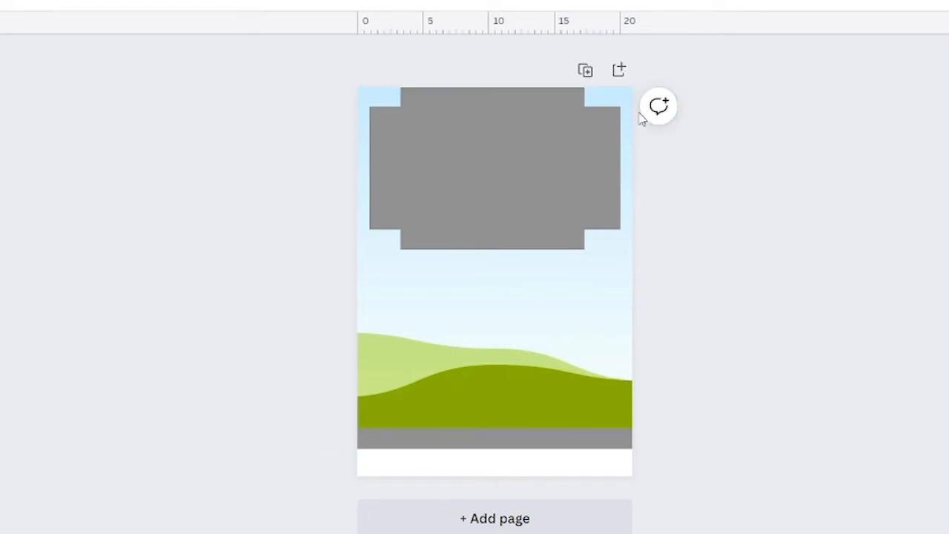
Add a blank second page, search the elements for "frame", and insert the portrait frame with rounded corners on it.
click(620, 72)
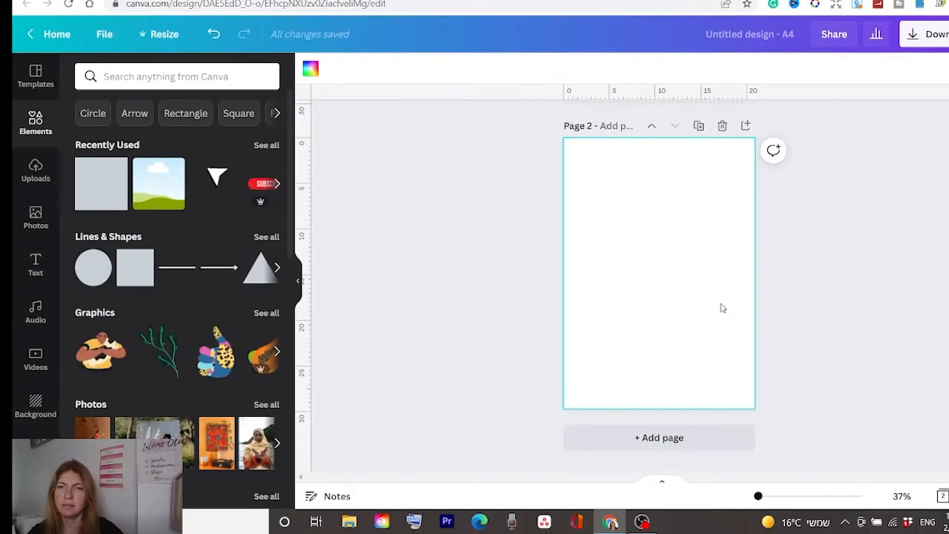
scroll(722, 306, up, 3)
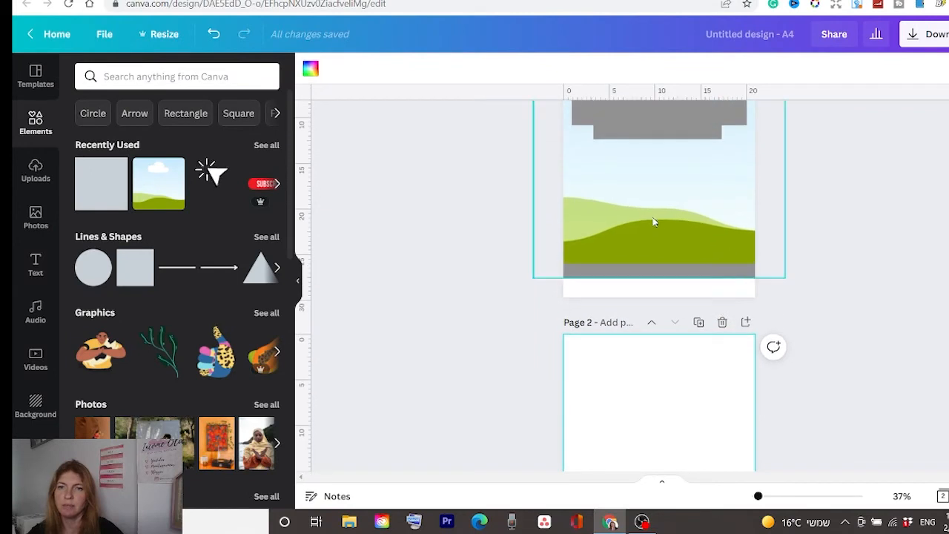
scroll(652, 328, down, 2)
click(118, 76)
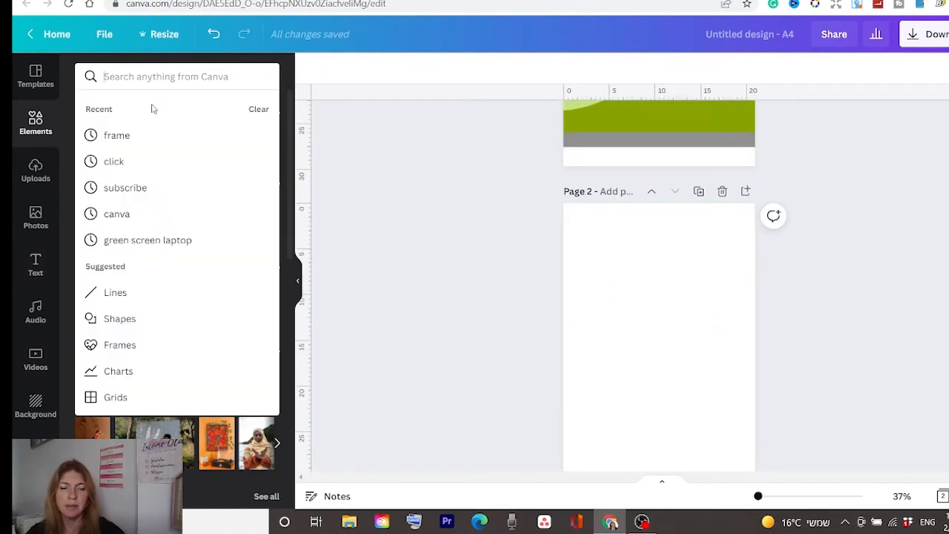
text(frame)
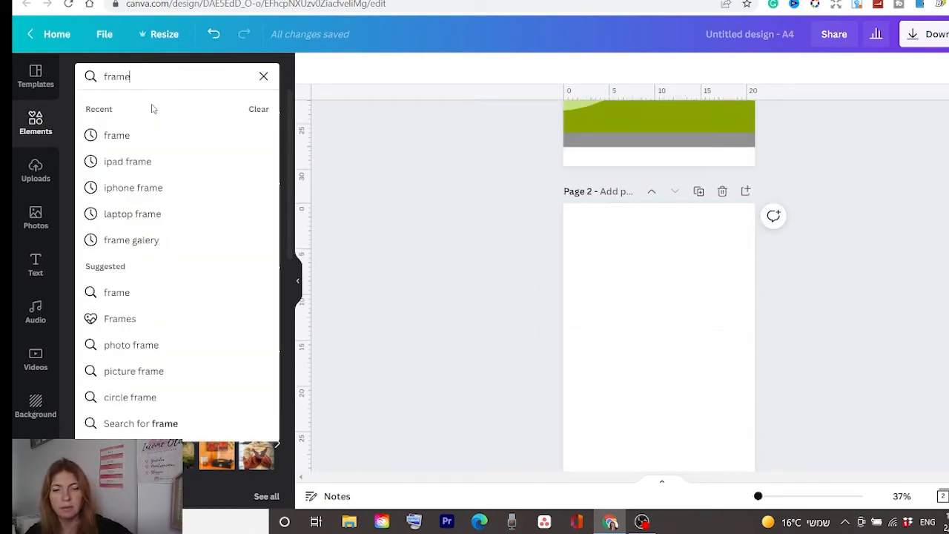
key(Return)
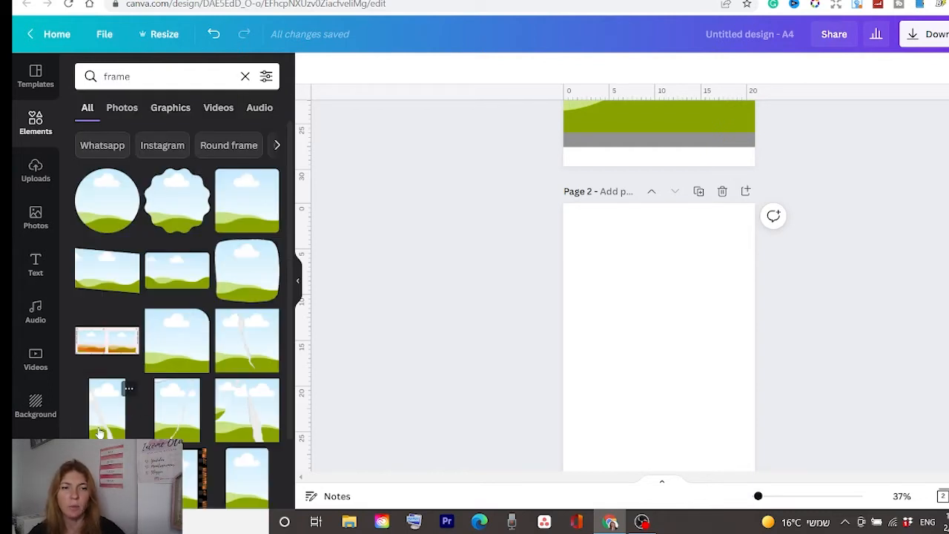
scroll(148, 408, down, 3)
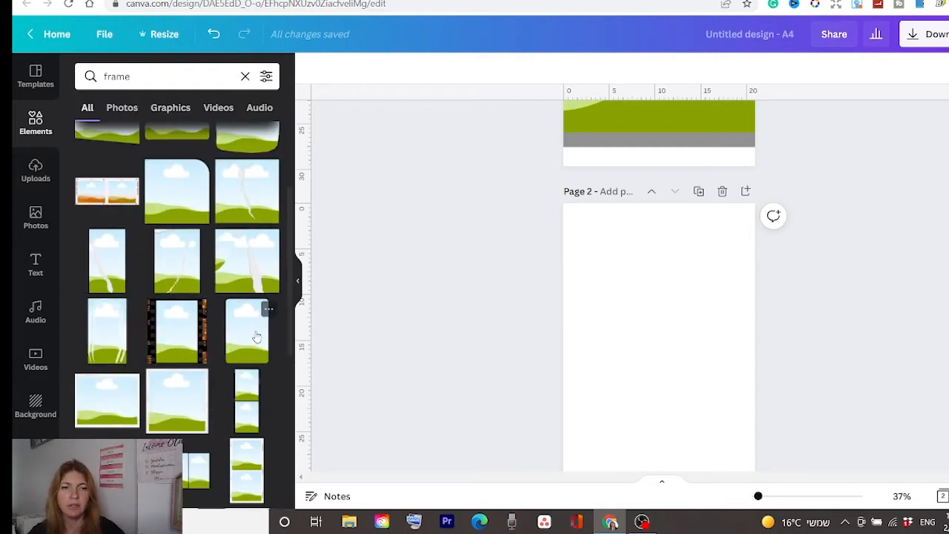
click(249, 342)
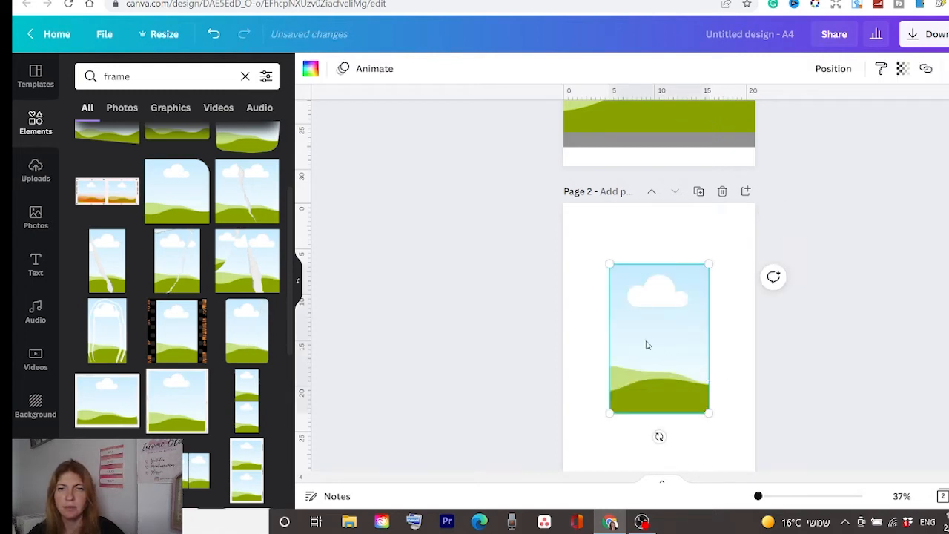
Enlarge the page 2 frame to about 20 by 30 cm and shift it left so it overhangs the page's left edge.
drag(646, 344, 713, 415)
scroll(622, 385, down, 2)
drag(672, 314, 627, 313)
click(671, 282)
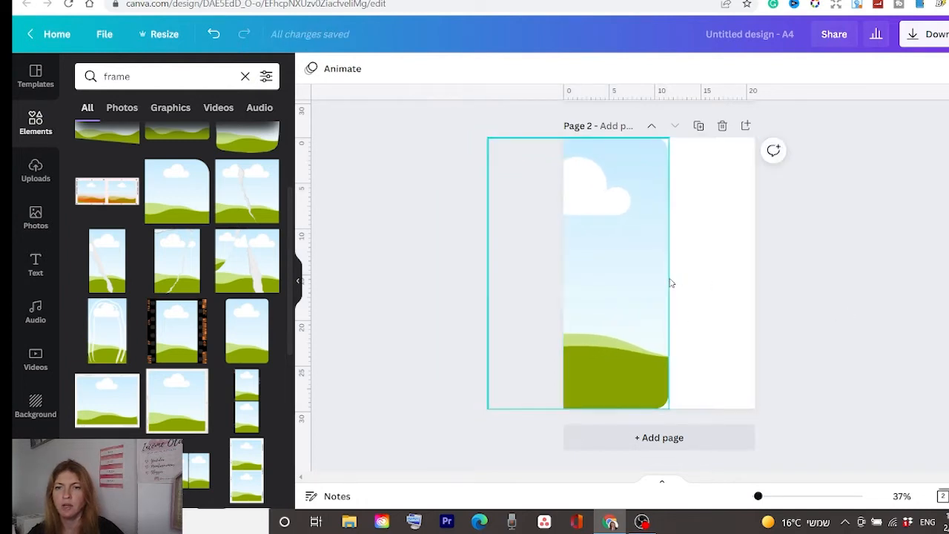
scroll(778, 300, up, 3)
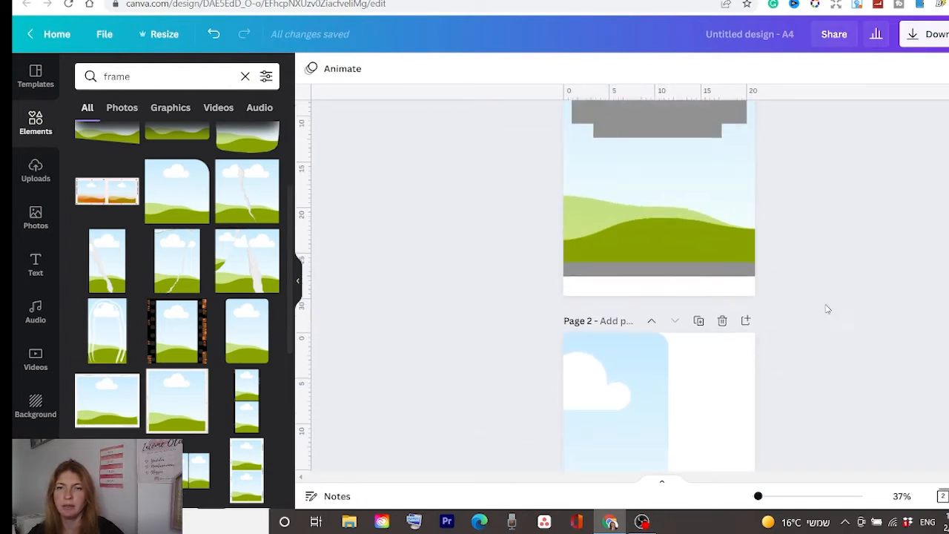
scroll(826, 309, down, 3)
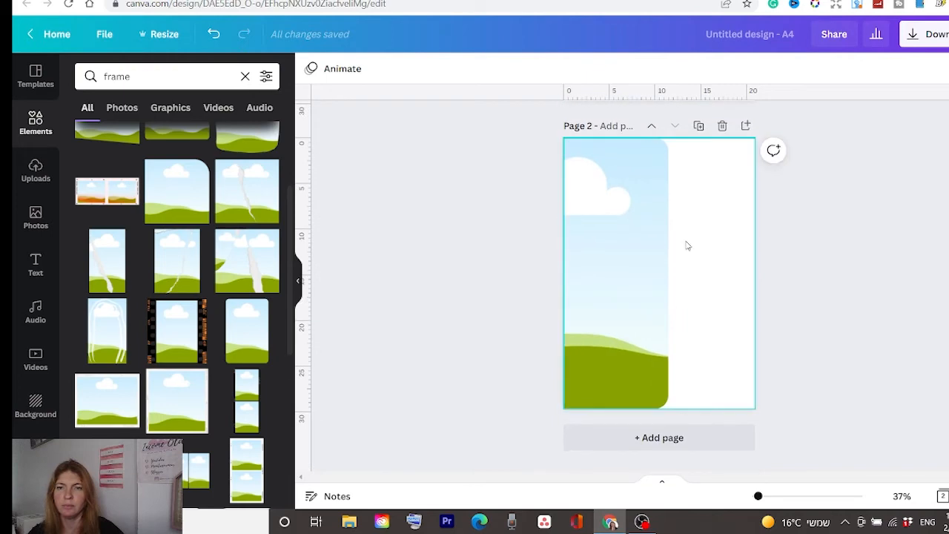
Add a square to page 2 and stretch it into a full-height rectangle about 15 cm wide along the page's right edge.
click(244, 78)
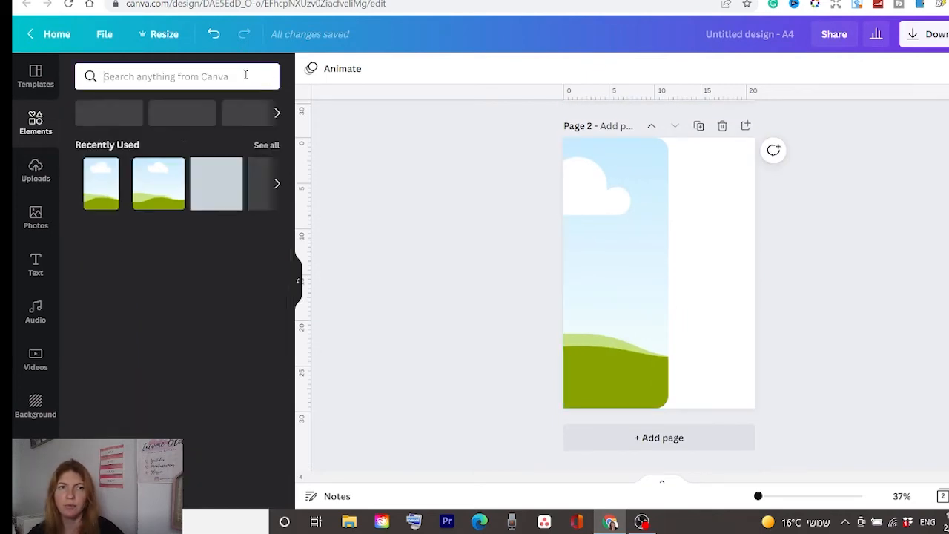
click(215, 193)
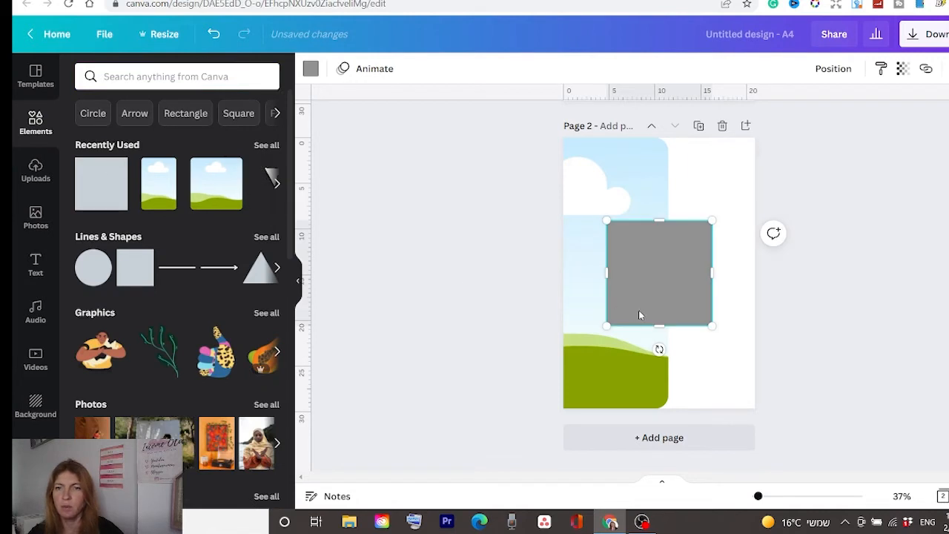
drag(657, 275, 702, 206)
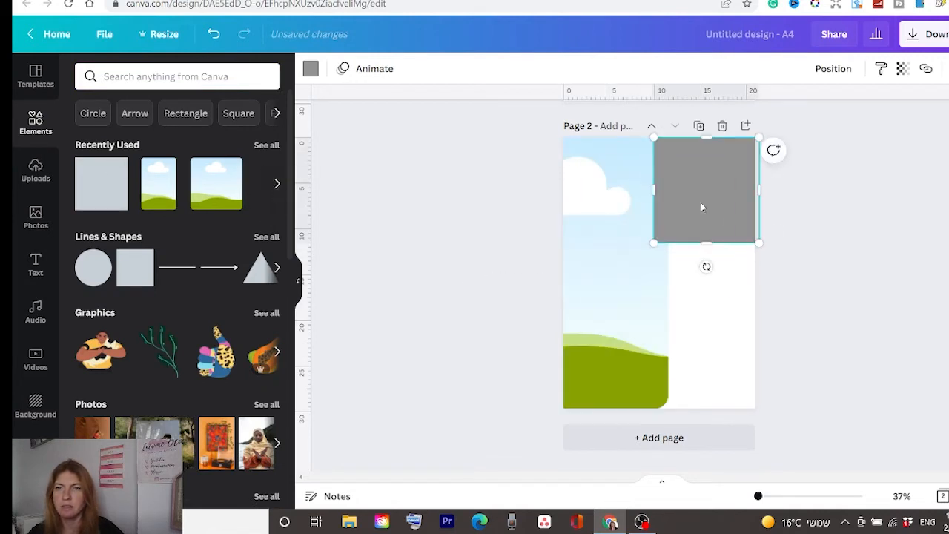
drag(710, 246, 719, 412)
drag(653, 273, 617, 271)
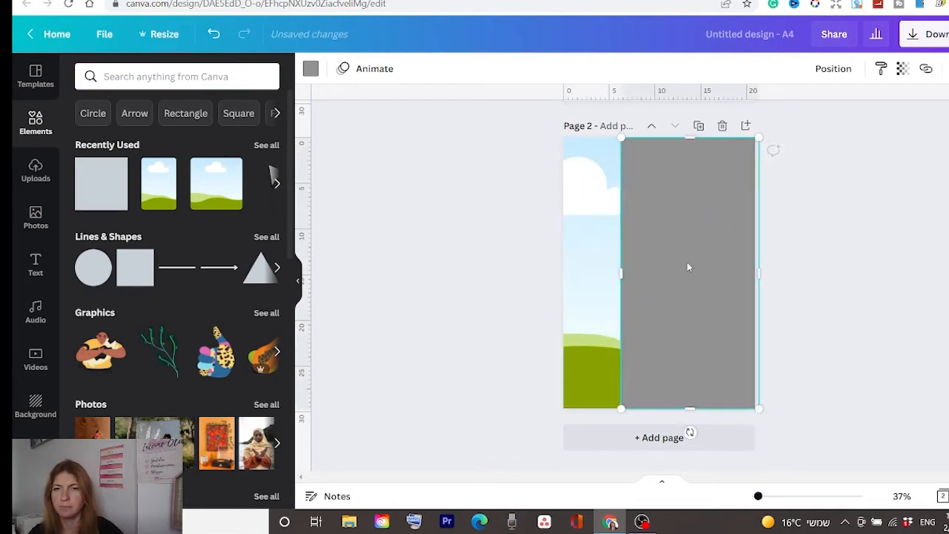
click(854, 283)
Add a heading text box to page 1 and move it onto the middle of the overlapping rectangles.
scroll(464, 275, up, 5)
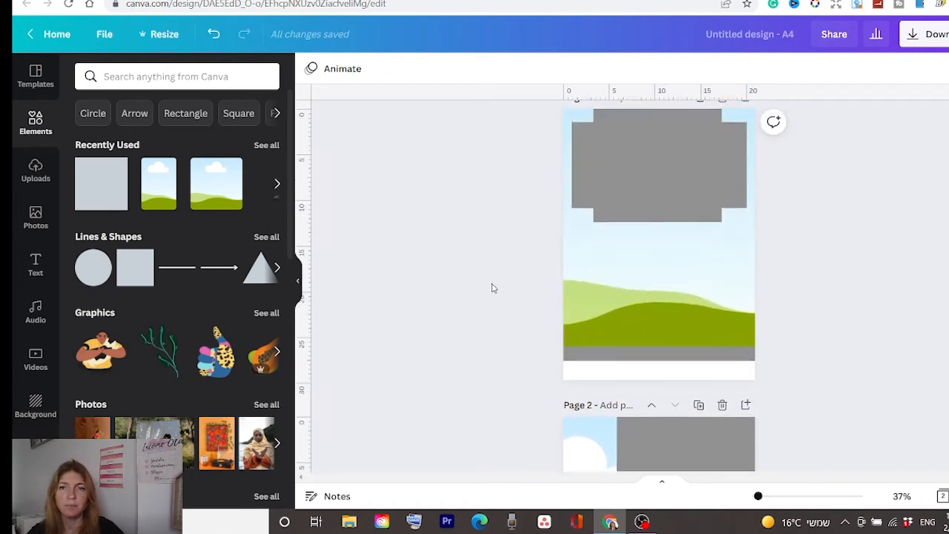
scroll(703, 408, down, 3)
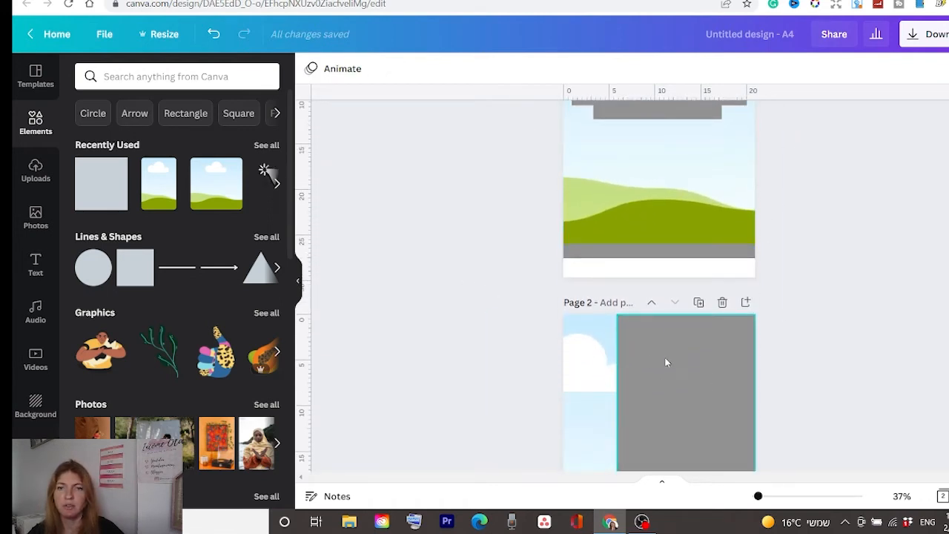
scroll(666, 362, up, 2)
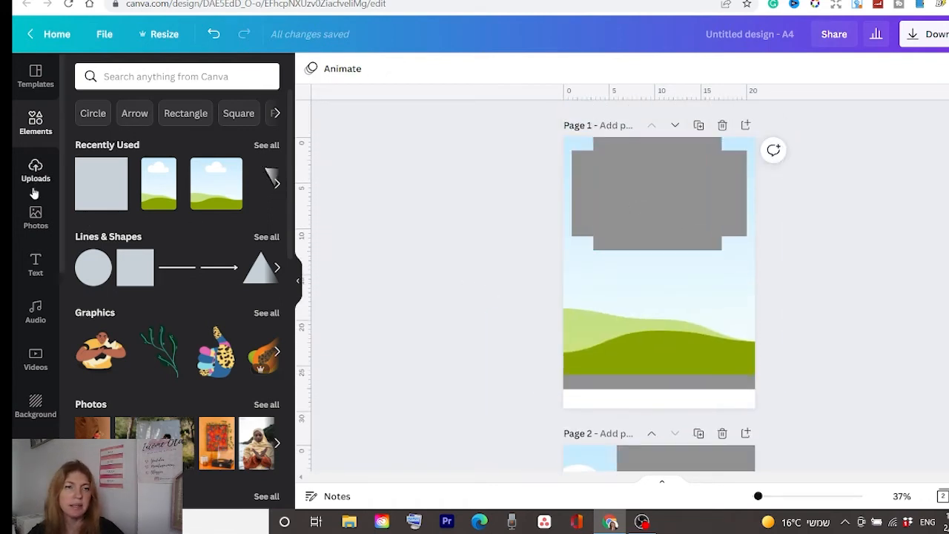
click(35, 269)
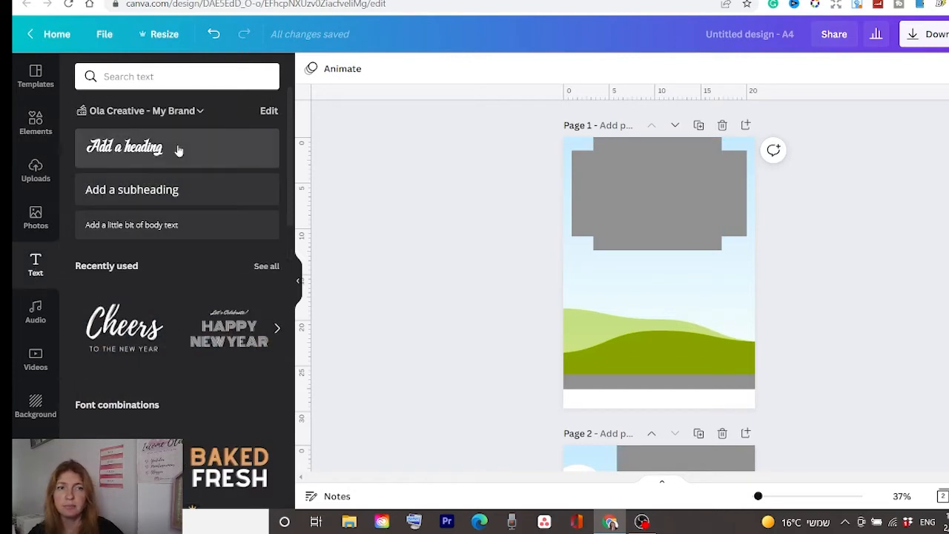
click(145, 150)
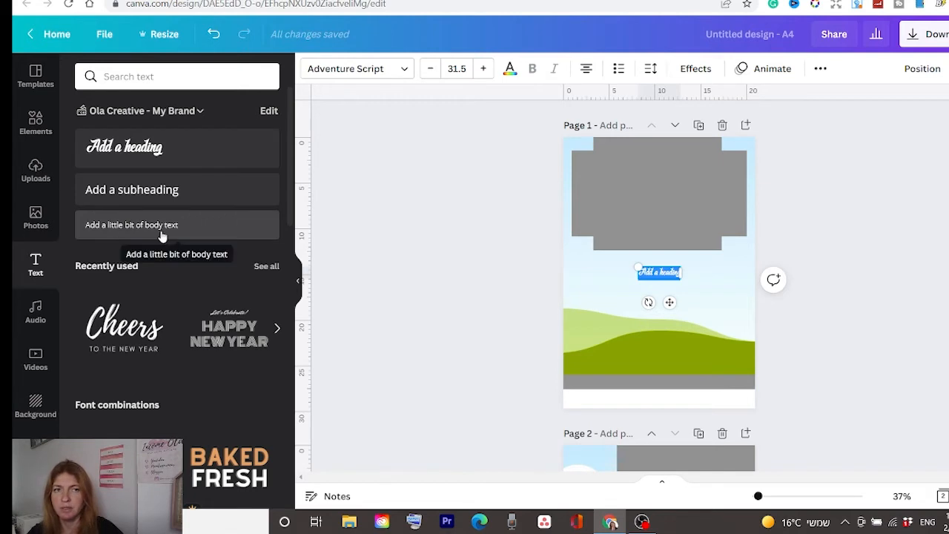
click(717, 271)
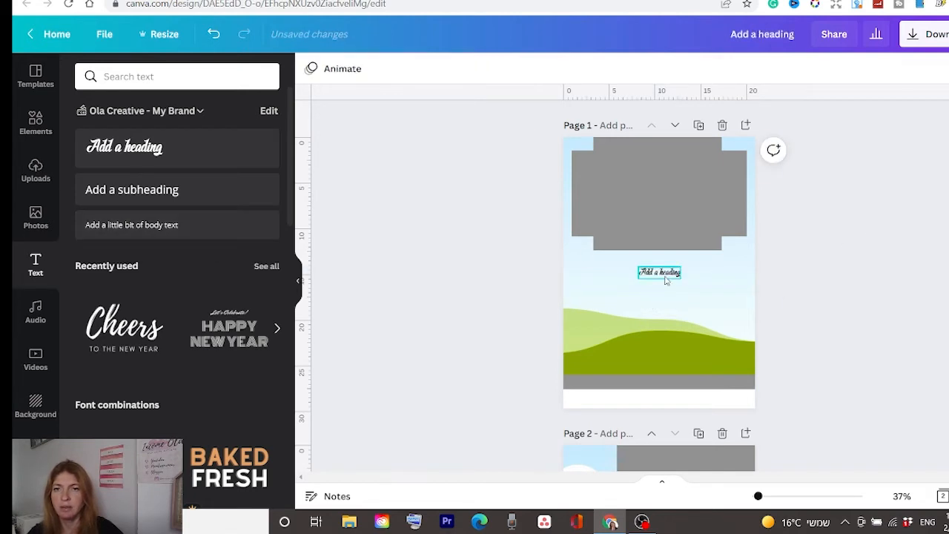
drag(670, 277, 669, 197)
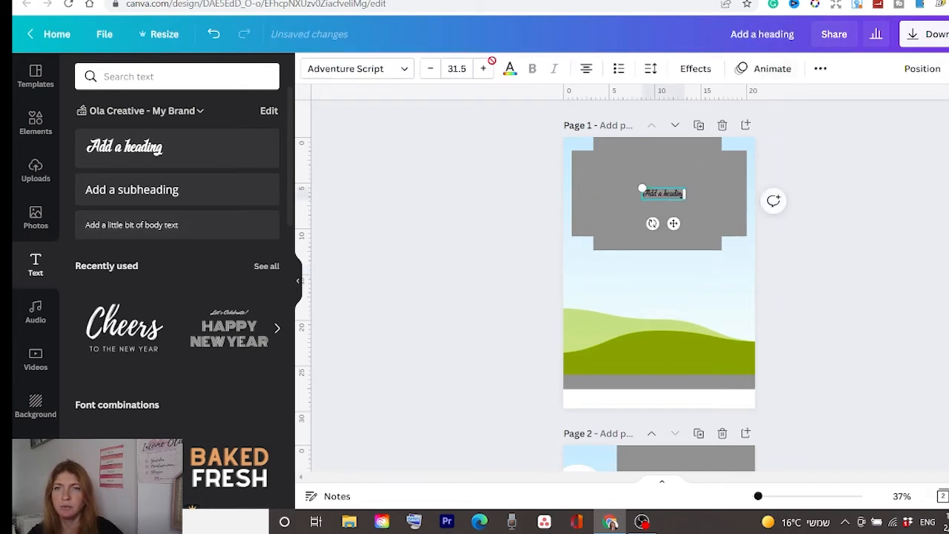
Replace the heading's placeholder text on page 1 with "The Heading Of Your Lead Magnet".
click(405, 69)
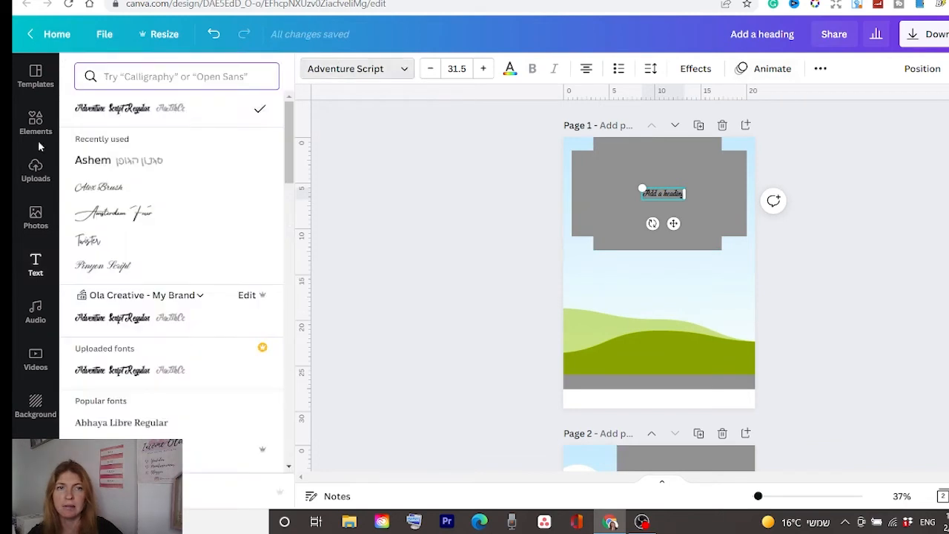
click(385, 75)
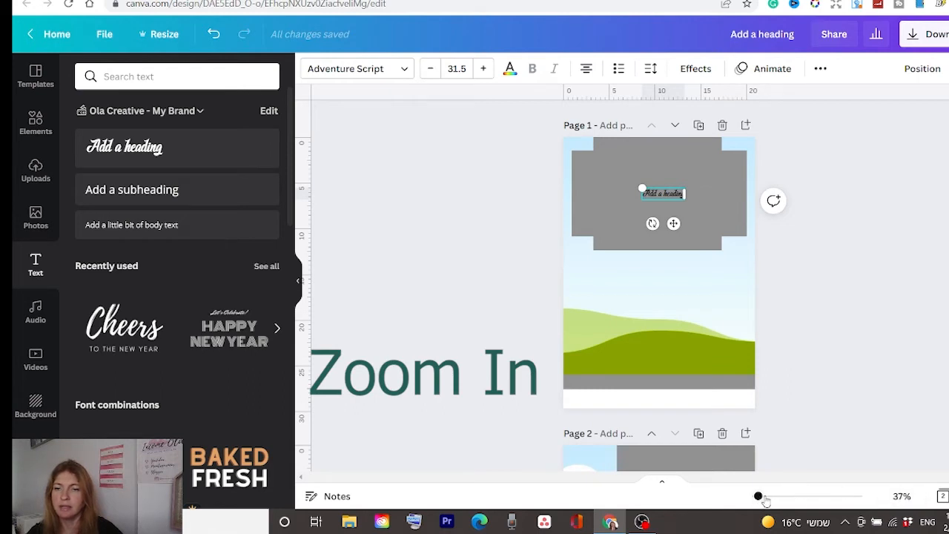
drag(759, 499, 767, 497)
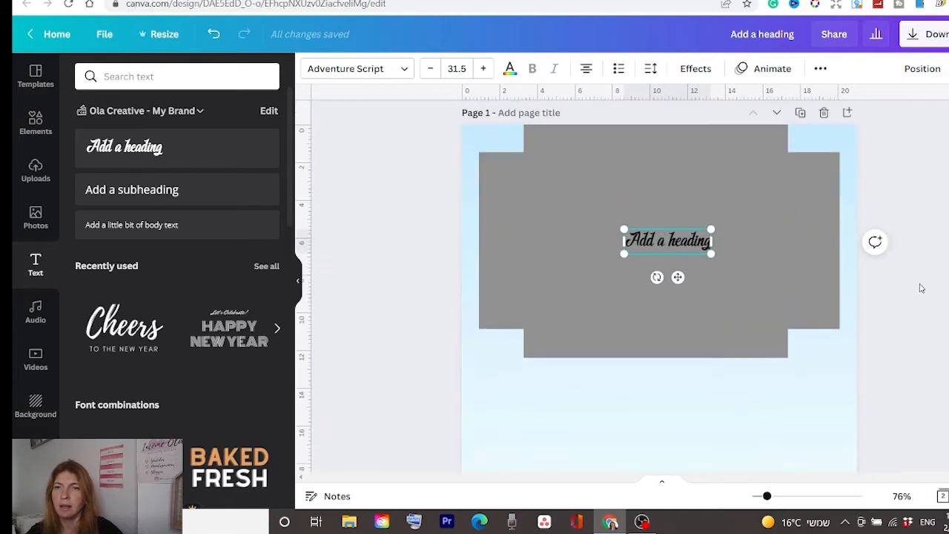
key(ctrl+a)
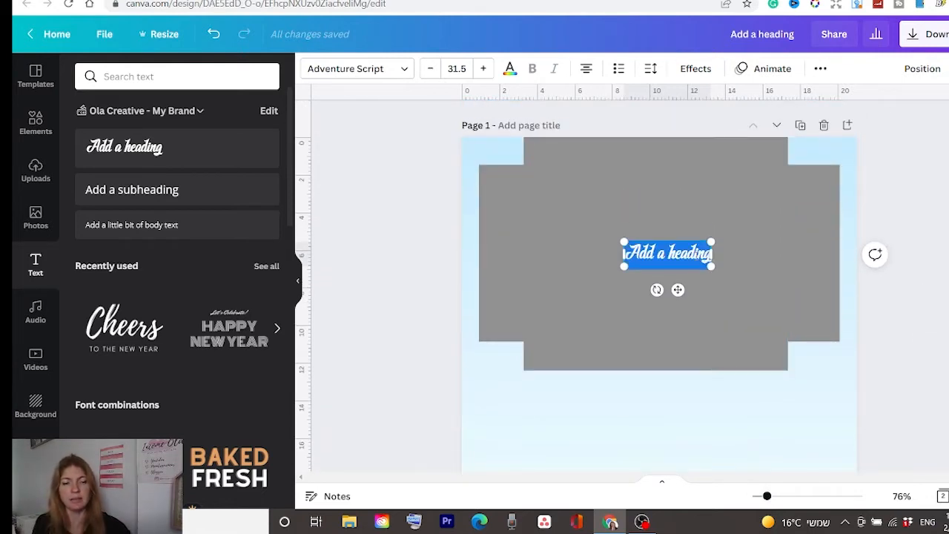
text(The Heading Of Your Lead Magnet)
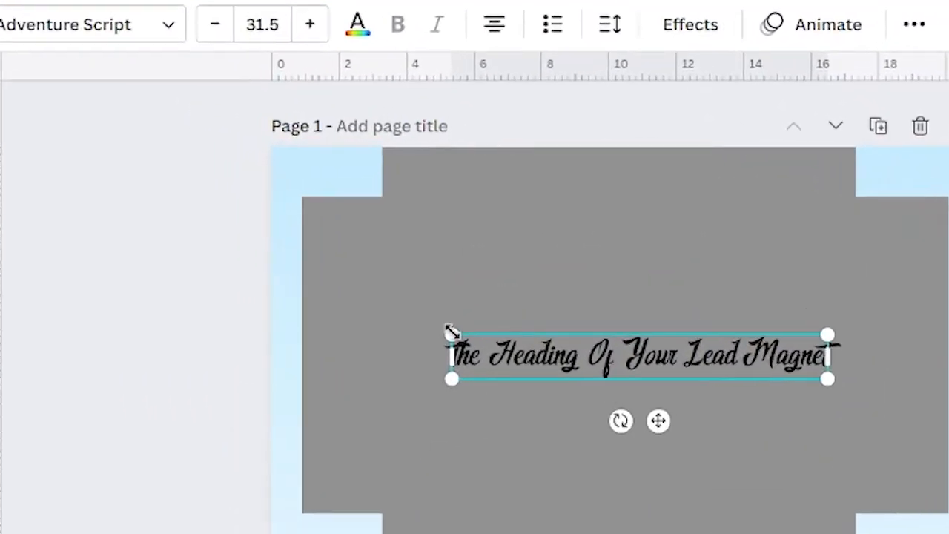
Set the font size of the page 1 heading to 50.
drag(451, 332, 440, 322)
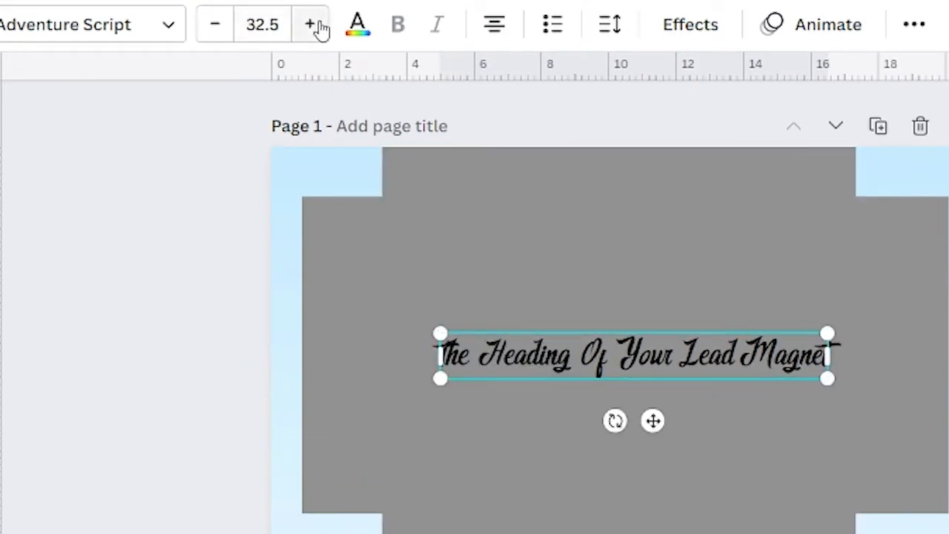
click(258, 24)
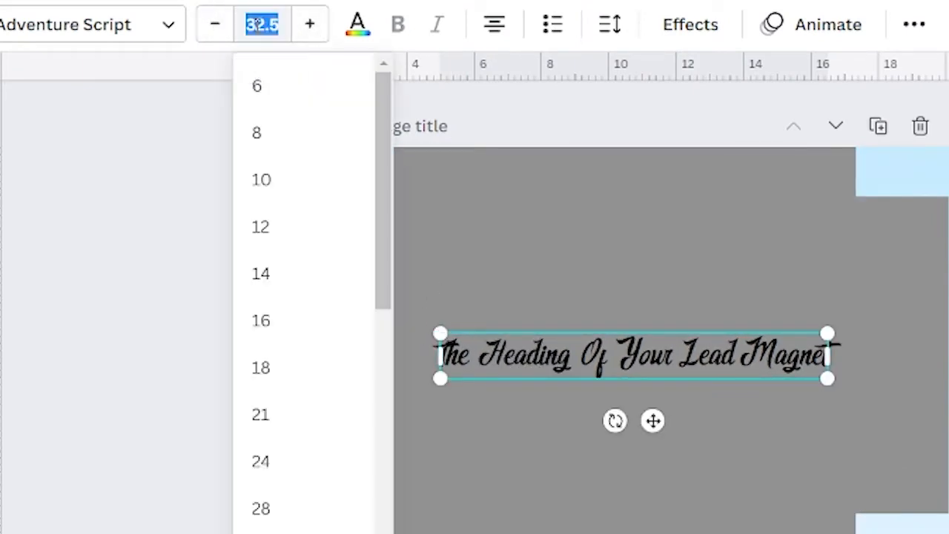
text(5)
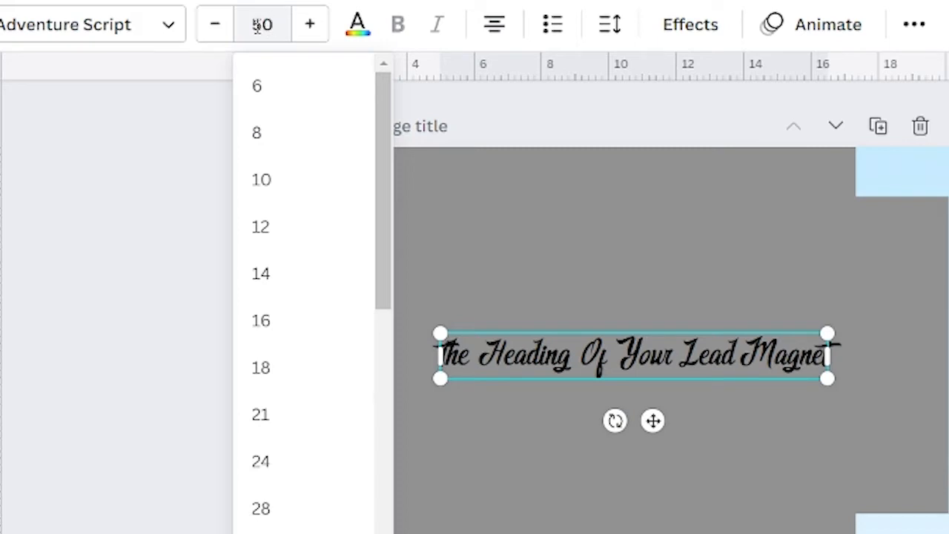
text(0)
key(Return)
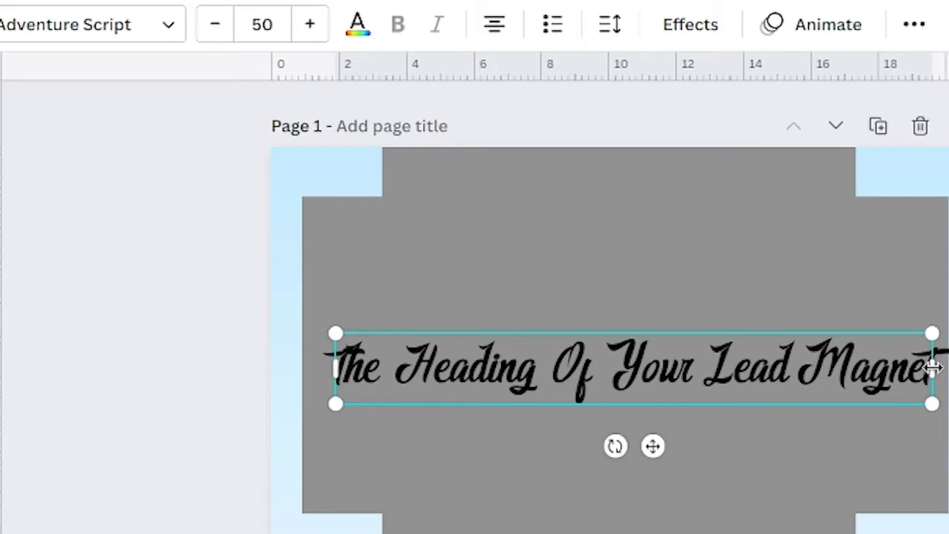
Narrow the page 1 heading's text box so it wraps onto two lines, and centre it horizontally on the page.
drag(932, 367, 776, 366)
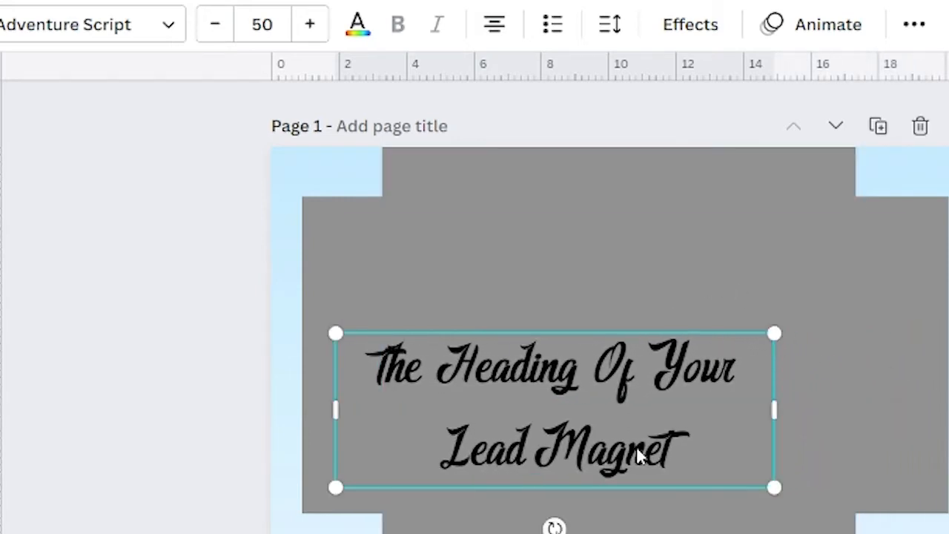
drag(642, 413, 688, 359)
click(879, 27)
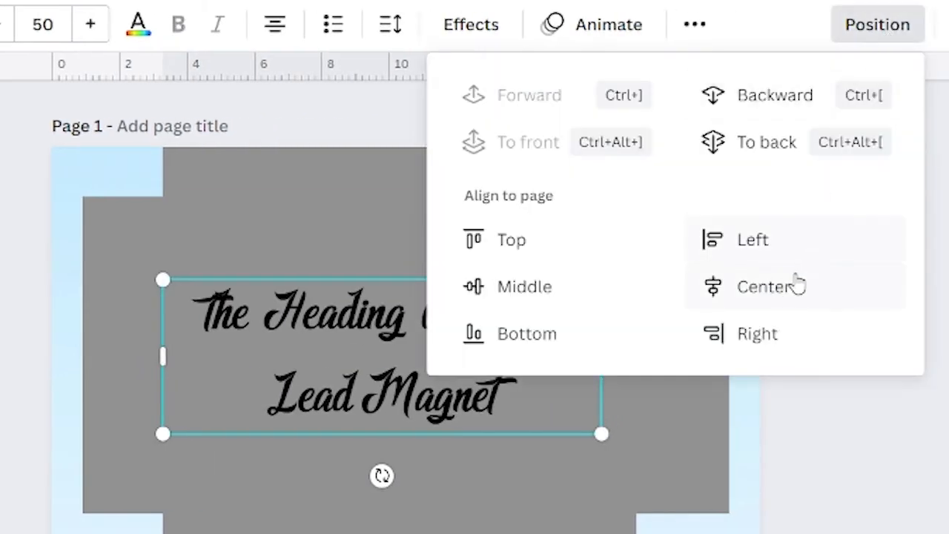
click(791, 285)
Duplicate the page 1 heading and move the copy to the upper part of the grey rectangle on page 2.
click(873, 492)
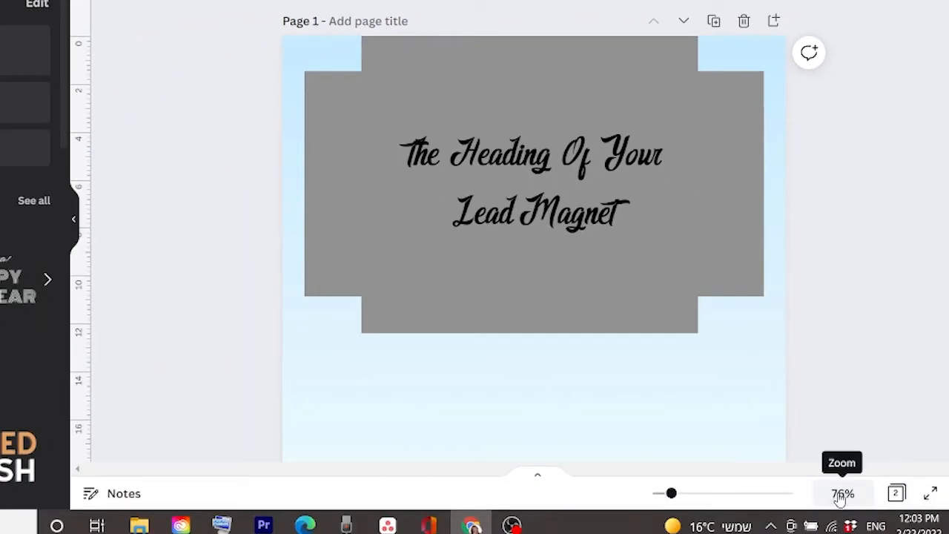
click(842, 494)
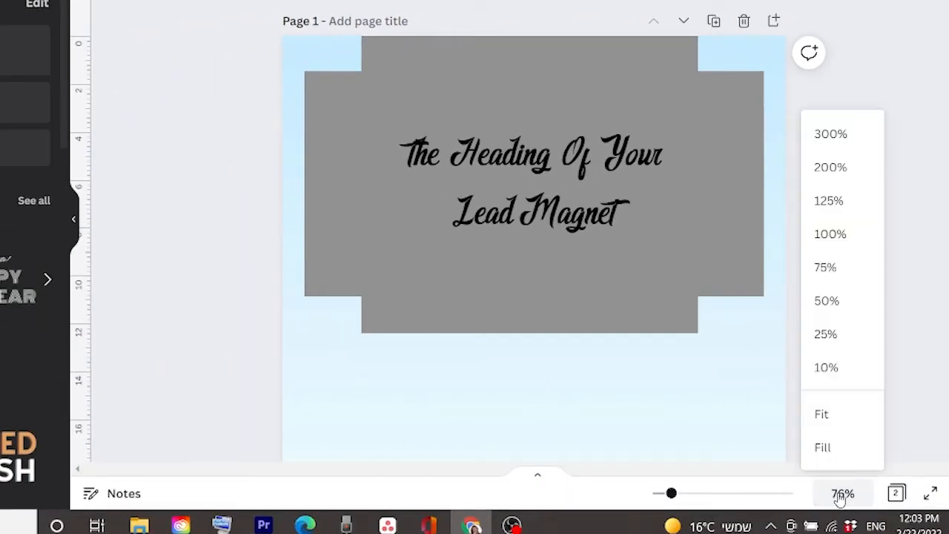
click(834, 418)
click(582, 114)
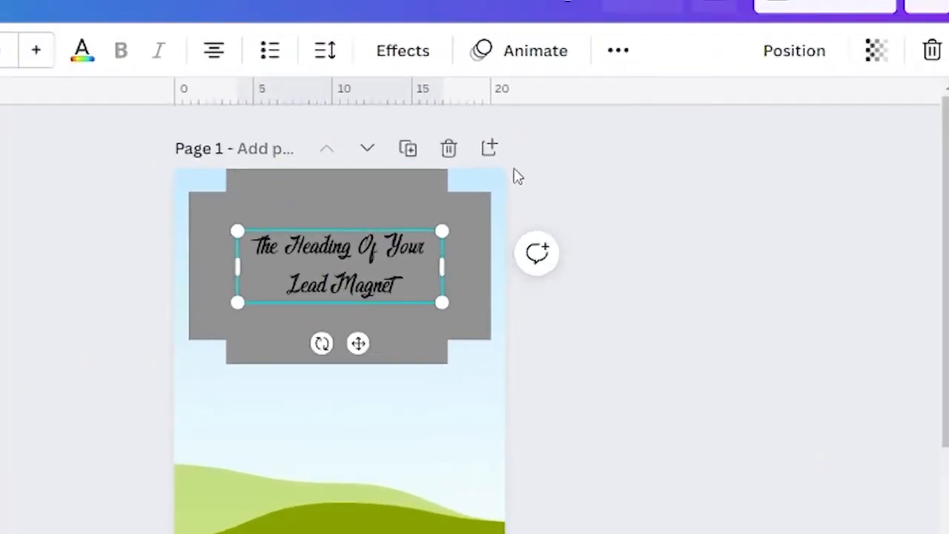
click(618, 50)
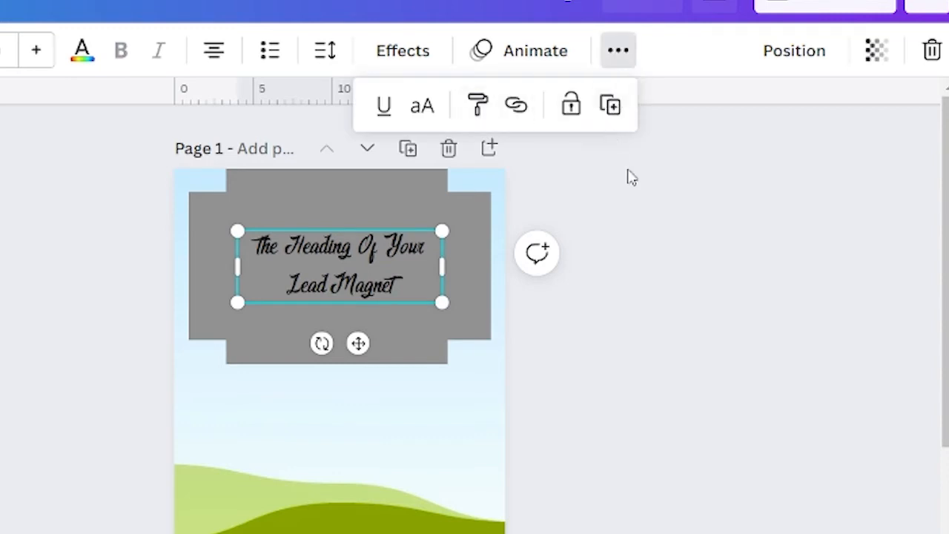
click(611, 108)
drag(333, 269, 472, 258)
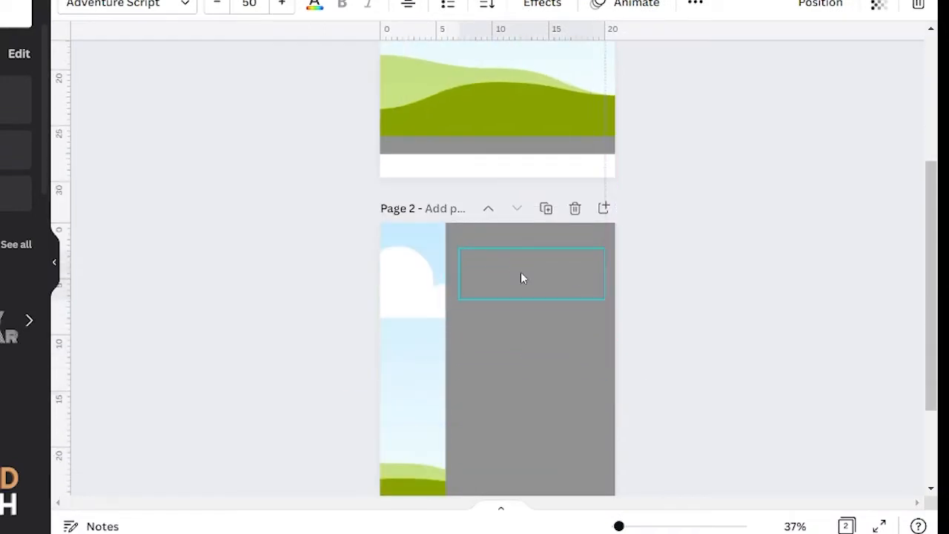
Replace the text of the copied heading on page 2 with "Chapters".
double_click(591, 288)
click(591, 288)
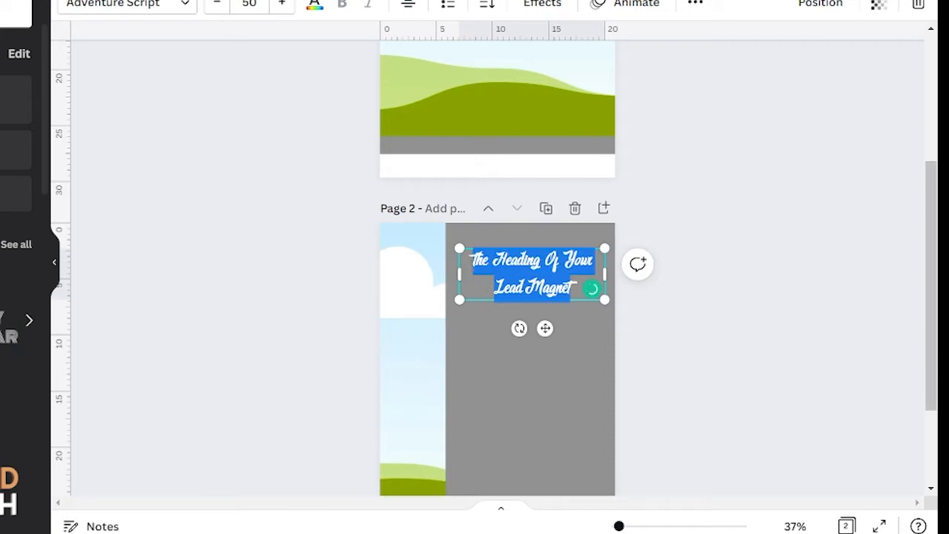
text(Chapter)
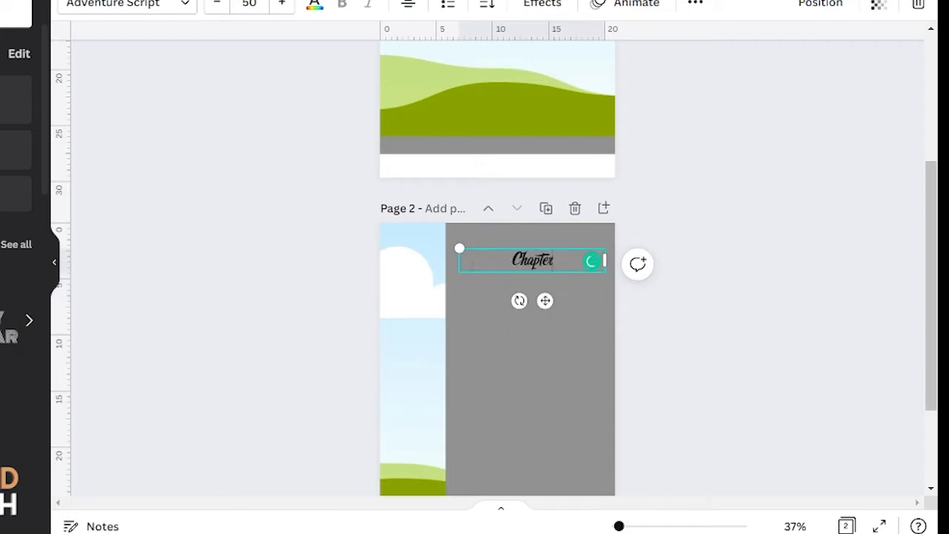
text(s)
key(Escape)
key(Escape)
Add a subheading reading "Chapter 1" to page 2 and move it below the Chapters heading.
scroll(497, 296, down, 1)
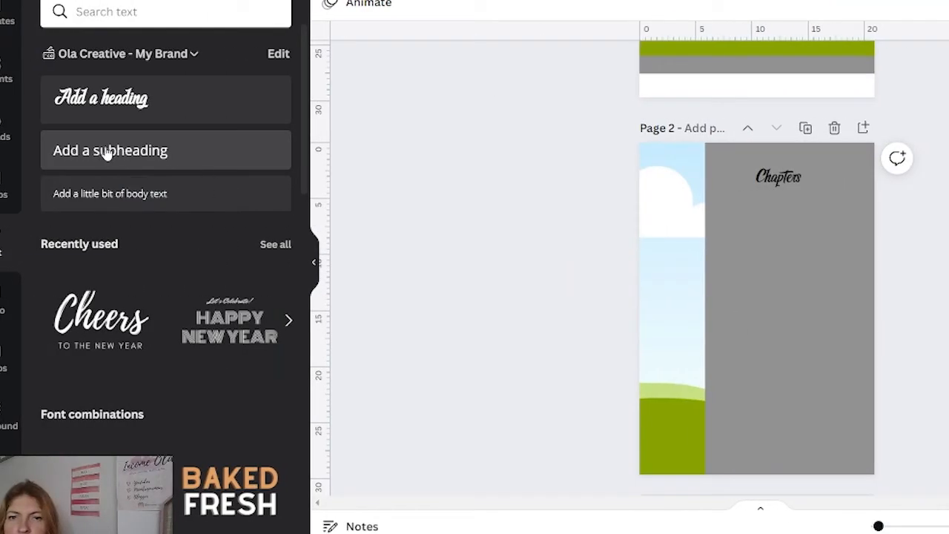
click(0, 151)
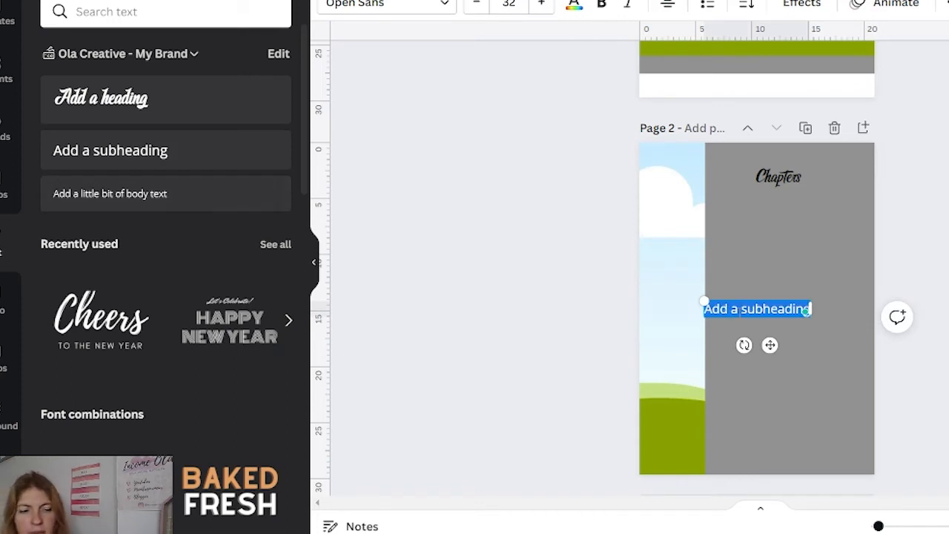
text(Chapte)
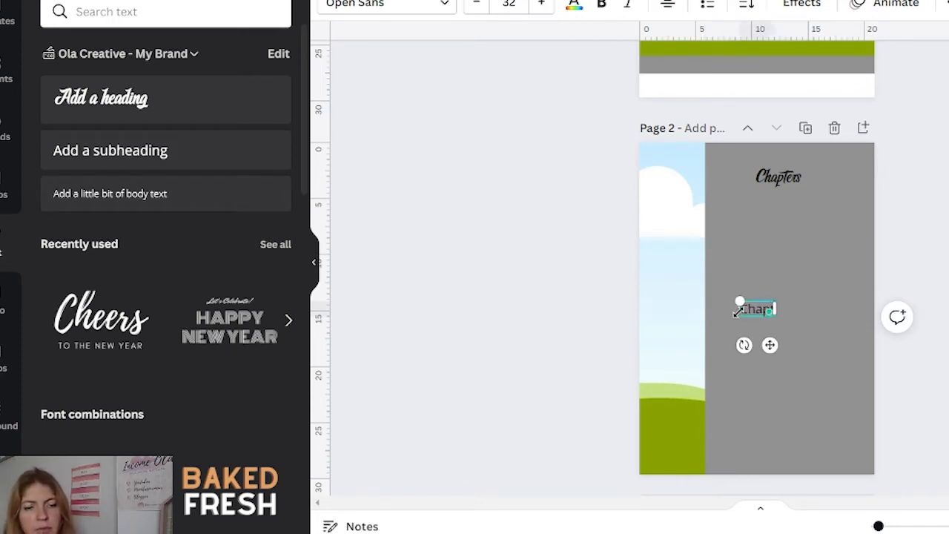
text(r 1)
drag(764, 309, 774, 209)
Enlarge the Chapters heading on page 2.
click(779, 176)
drag(705, 187, 663, 200)
click(509, 4)
Reduce the font size of the Chapter 1 line to 28.
click(768, 220)
click(477, 4)
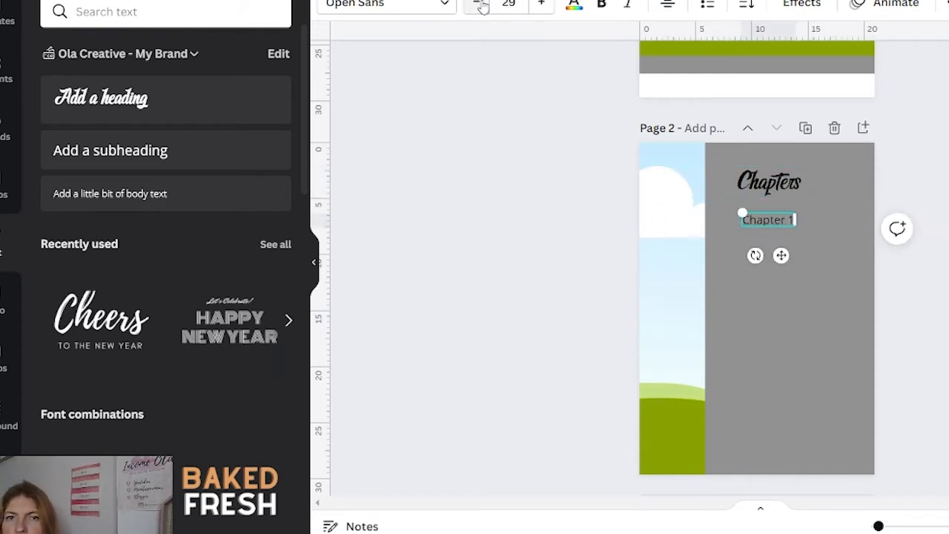
click(476, 5)
Left-align the Chapter 1 text and size its box to about 11 cm wide inside the grey rectangle.
drag(741, 220, 705, 220)
drag(793, 221, 874, 222)
key(ctrl+shift+l)
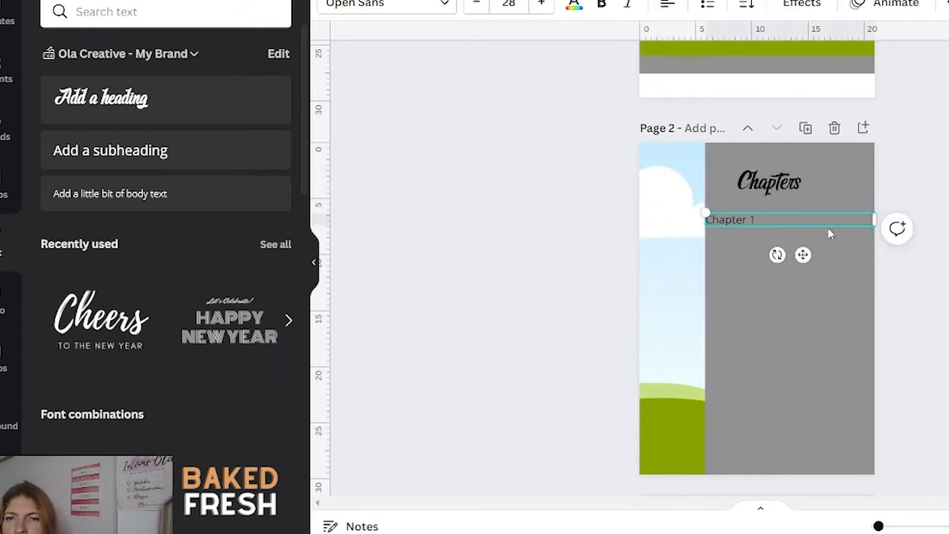
drag(734, 220, 748, 220)
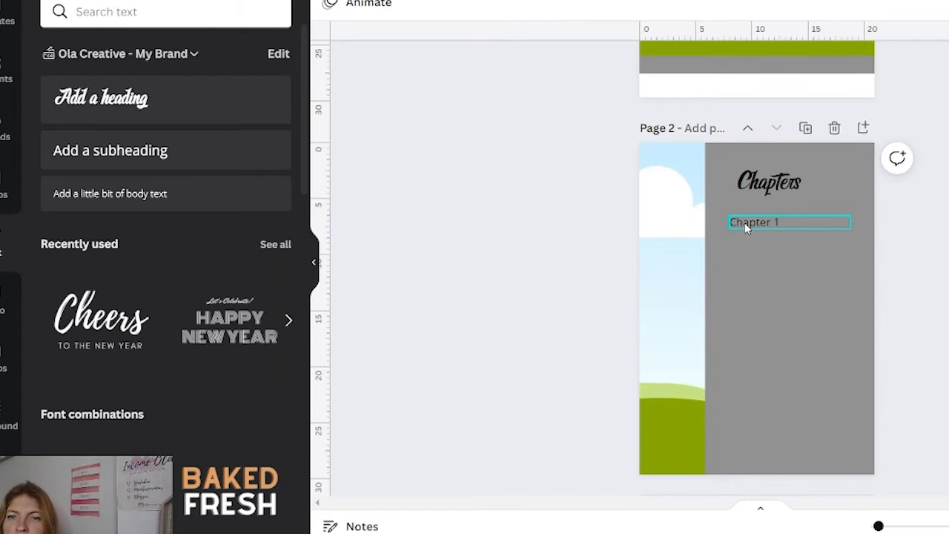
Duplicate the Chapter 1 line to create Chapter 2 and Chapter 3, stacked evenly beneath it with updated numbers.
click(745, 222)
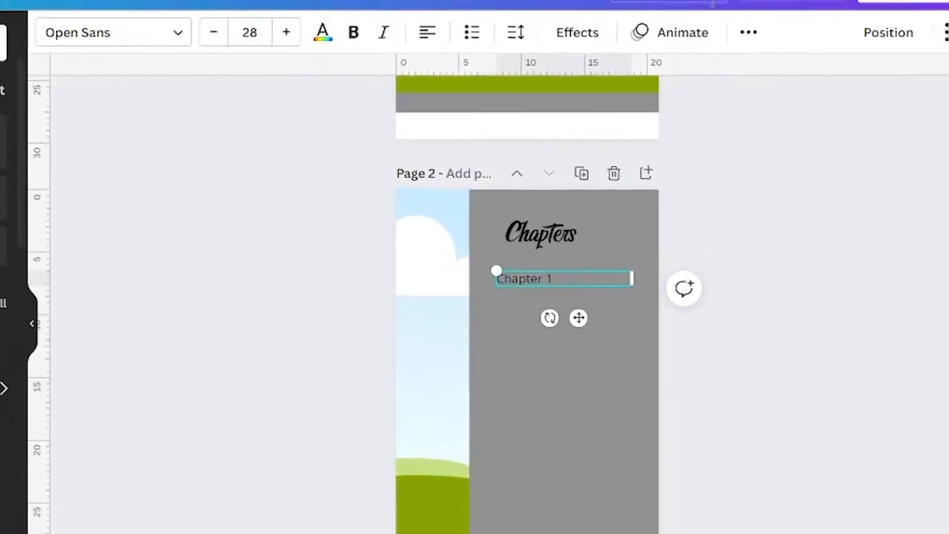
click(748, 32)
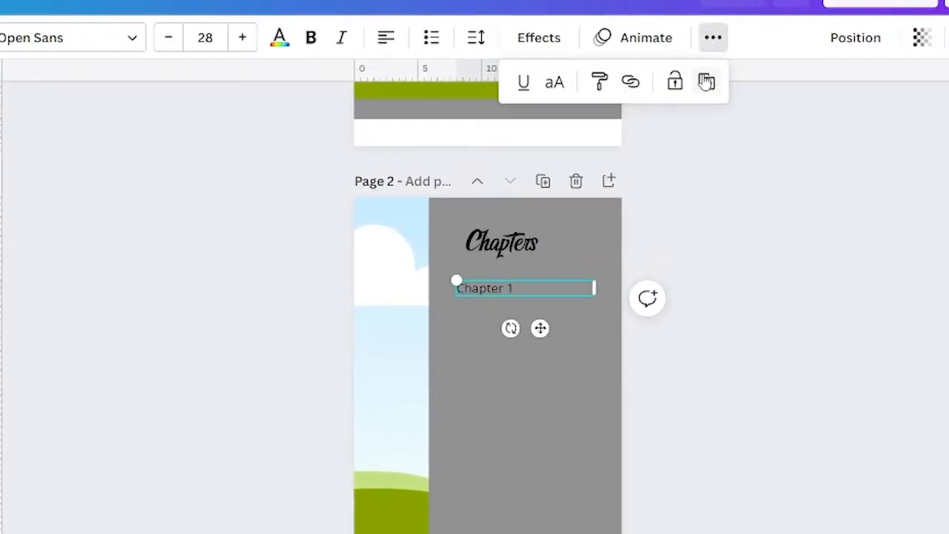
click(706, 82)
drag(489, 290, 511, 320)
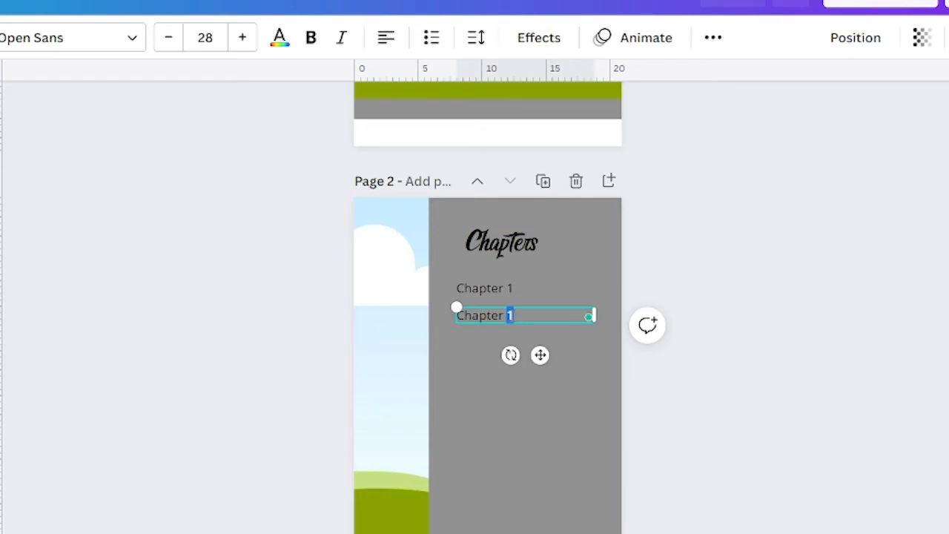
click(711, 39)
click(706, 83)
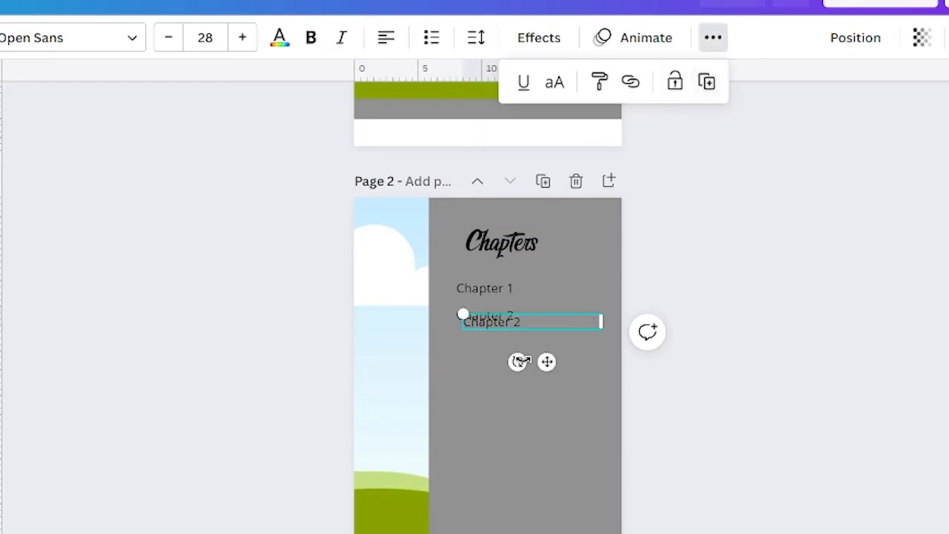
drag(481, 320, 480, 341)
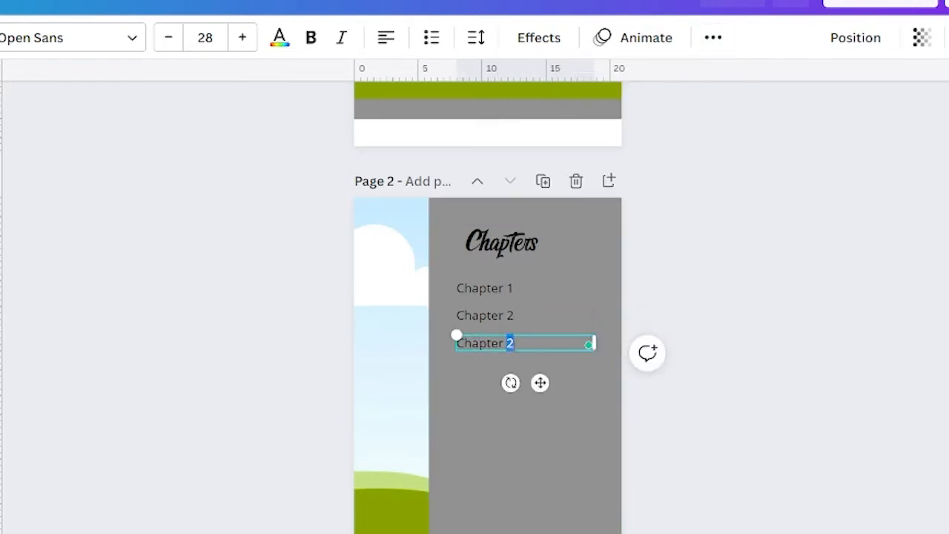
Continue the chapter list on page 2 with duplicated lines for Chapter 4, Chapter 5 and Chapter 6 at the same spacing.
click(714, 38)
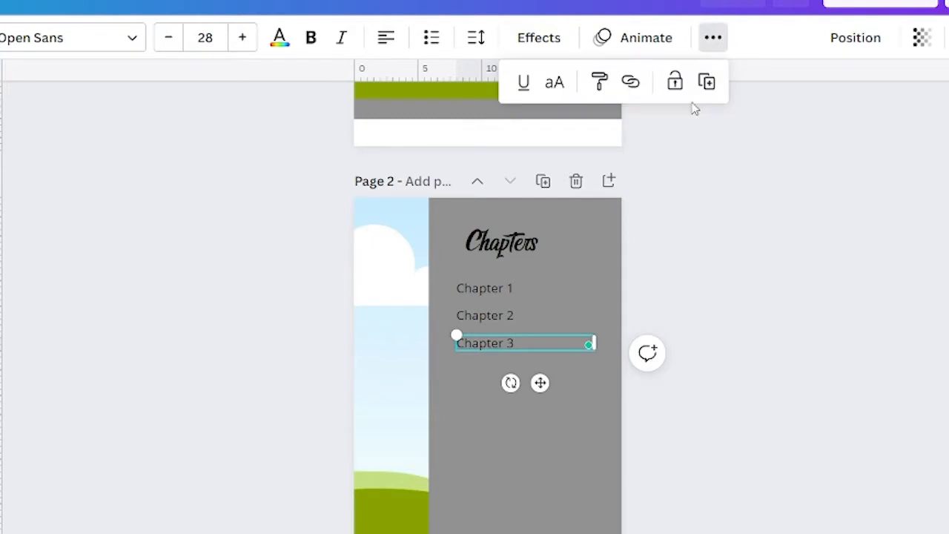
click(707, 82)
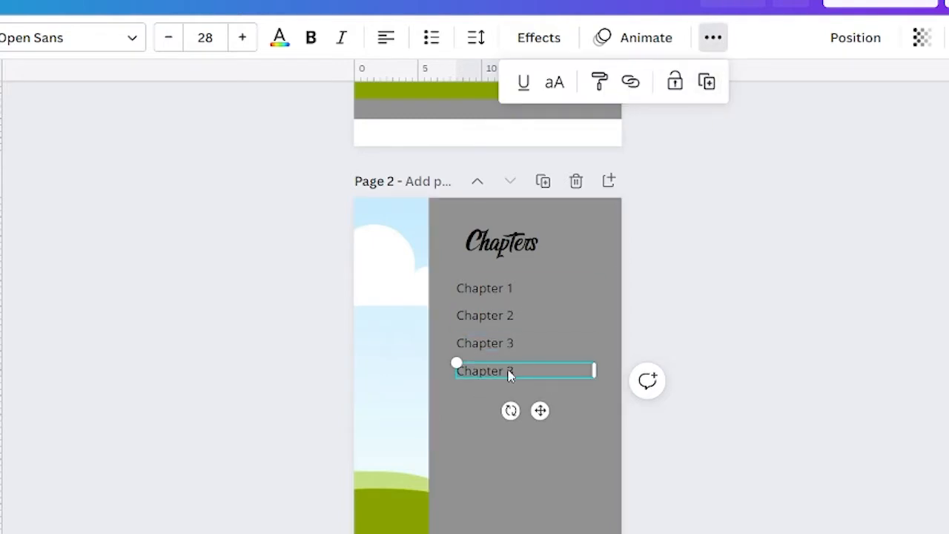
click(517, 372)
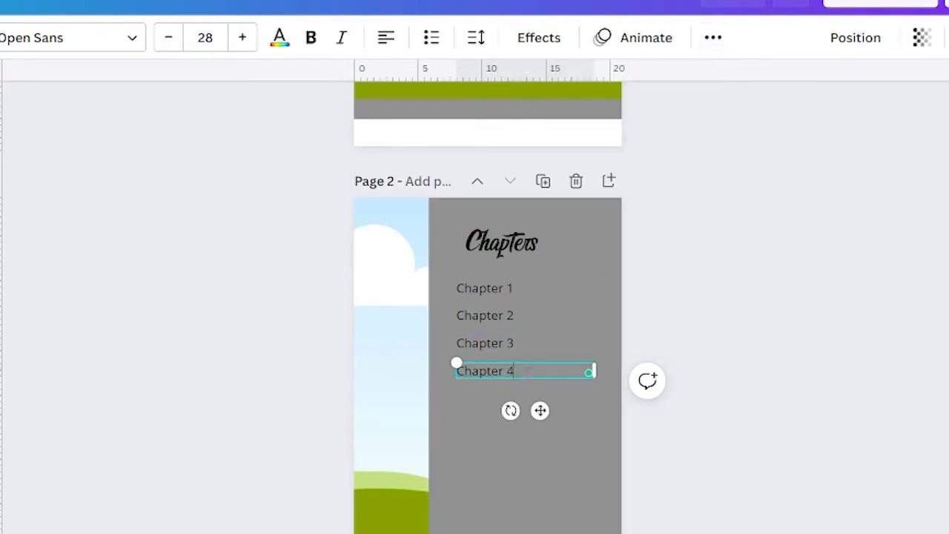
click(713, 38)
click(706, 81)
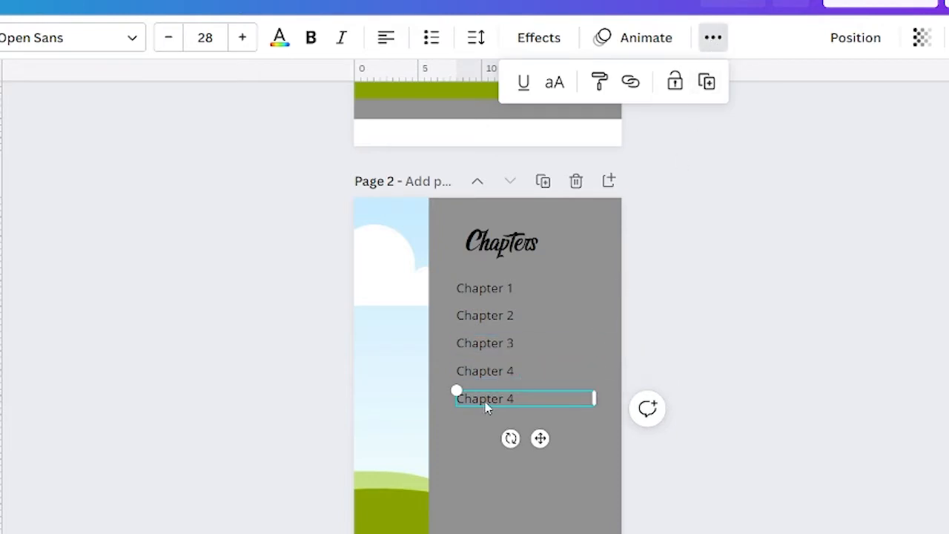
click(511, 401)
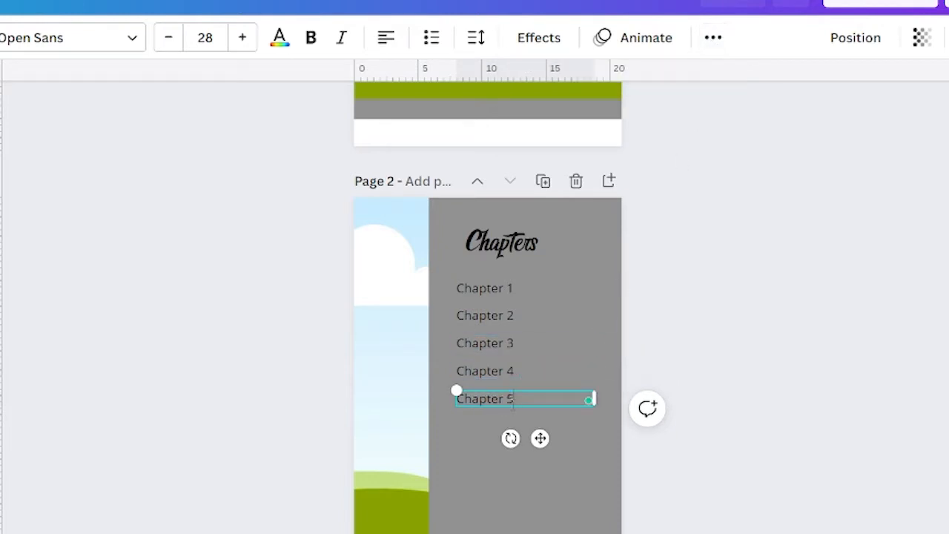
click(713, 39)
click(706, 82)
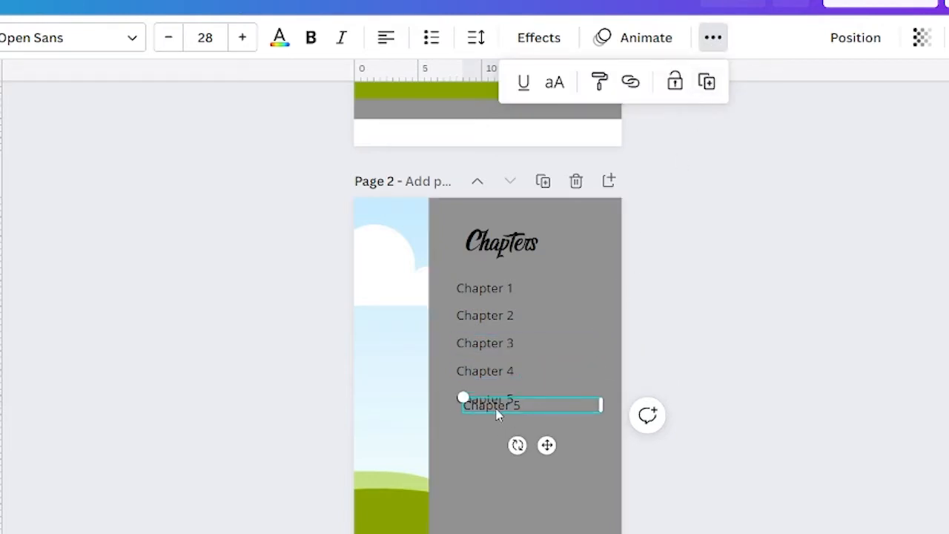
drag(497, 415, 490, 436)
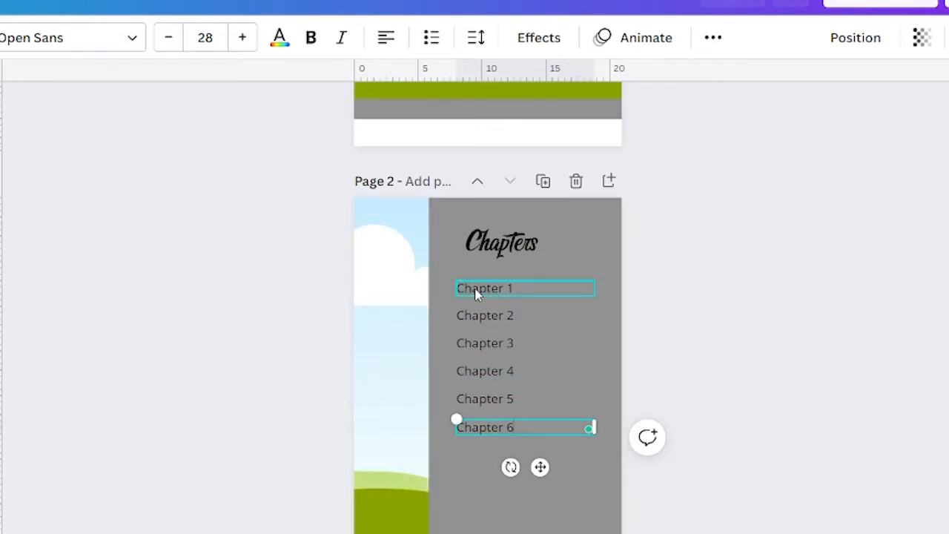
Lock the grey rectangle on page 2 in place.
drag(476, 288, 437, 285)
click(626, 383)
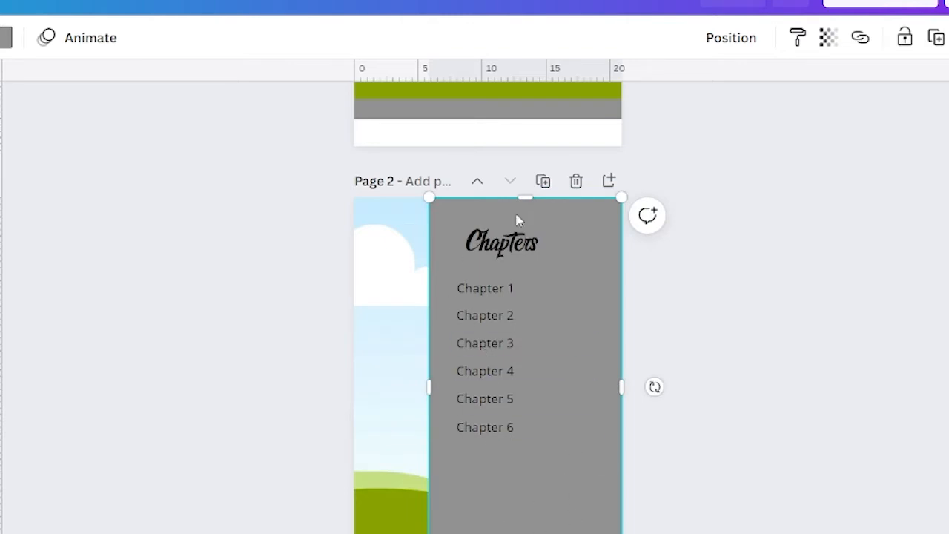
click(903, 37)
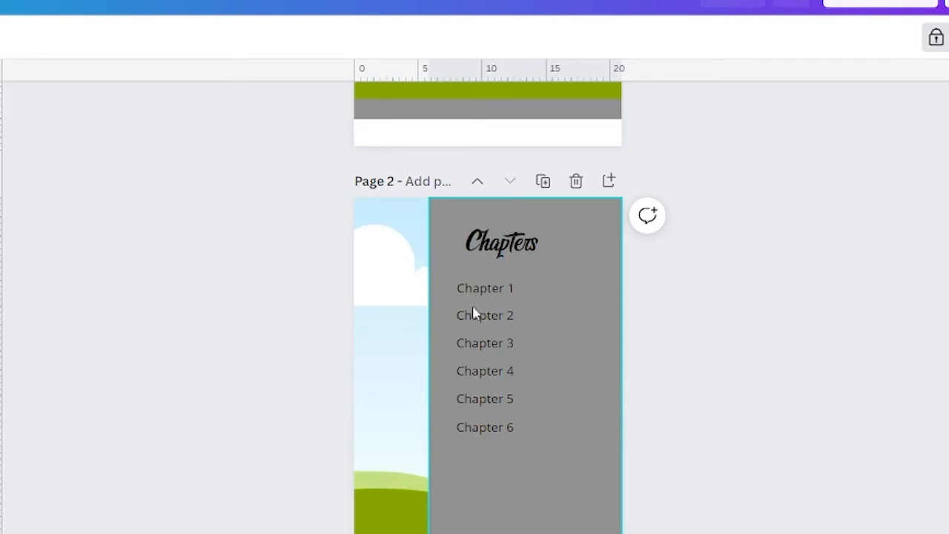
Select all six chapter lines on page 2 and tidy up their spacing.
click(568, 327)
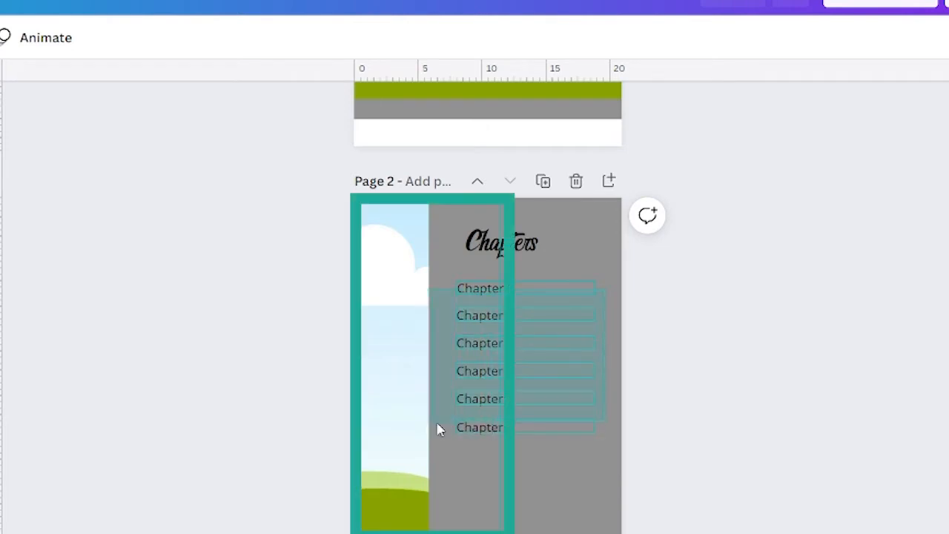
click(509, 429)
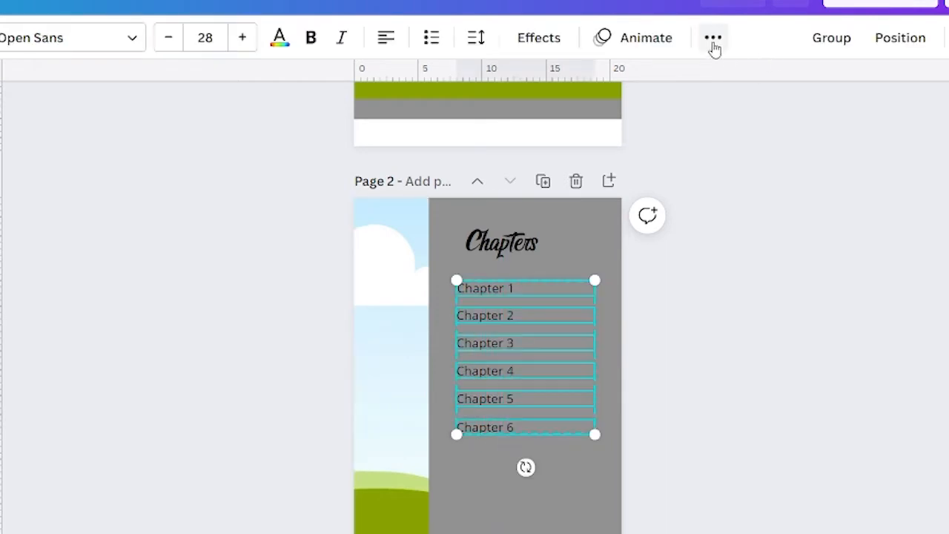
click(900, 40)
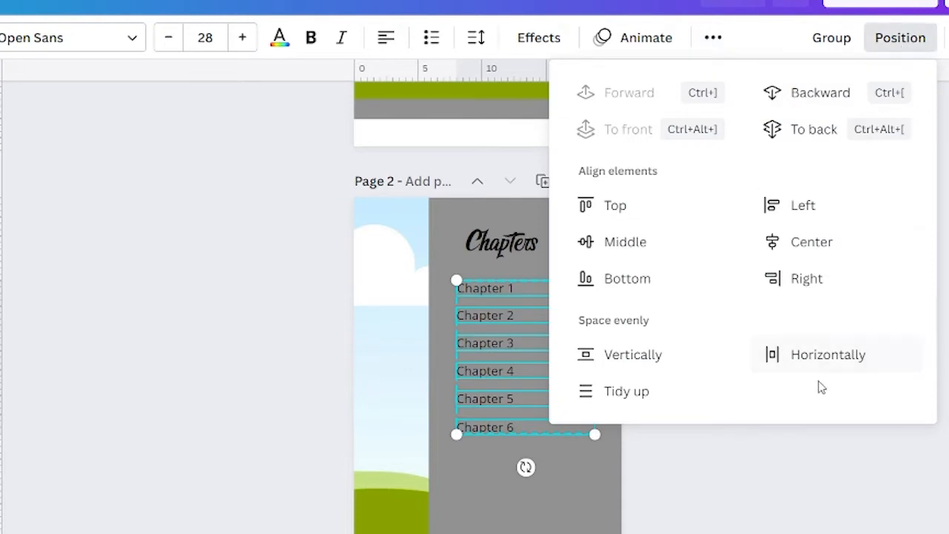
click(629, 396)
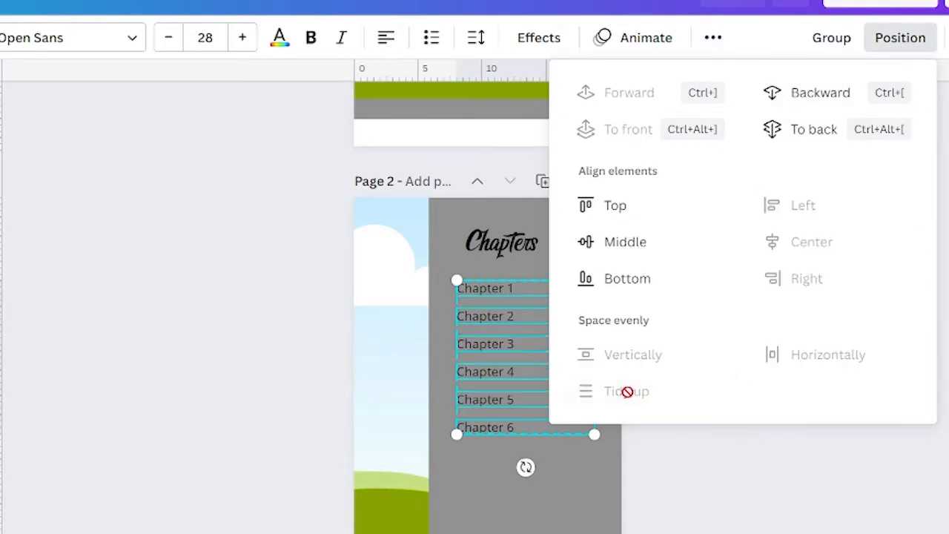
click(765, 508)
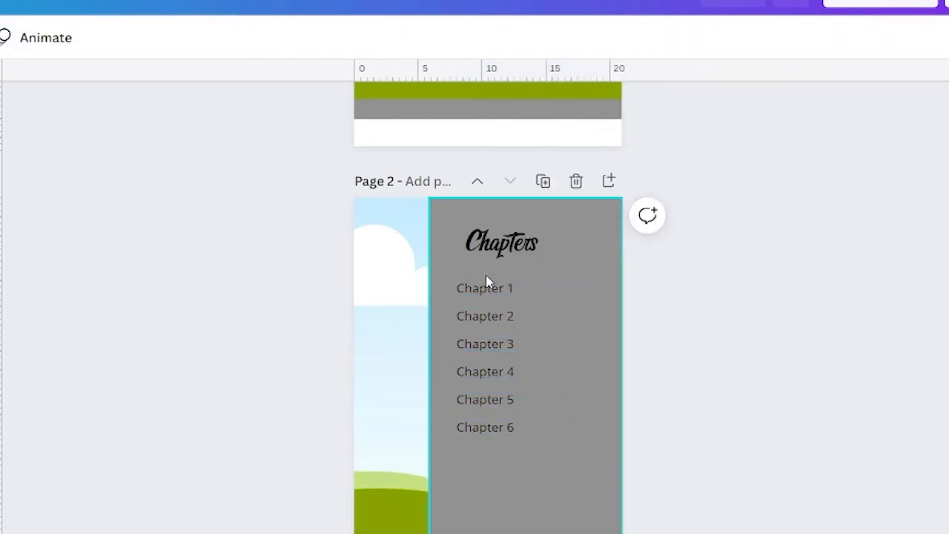
Shift the Chapter 1, Chapter 6 and Chapter 4 lines out of alignment, with Chapter 6 well below the others.
drag(468, 286, 530, 298)
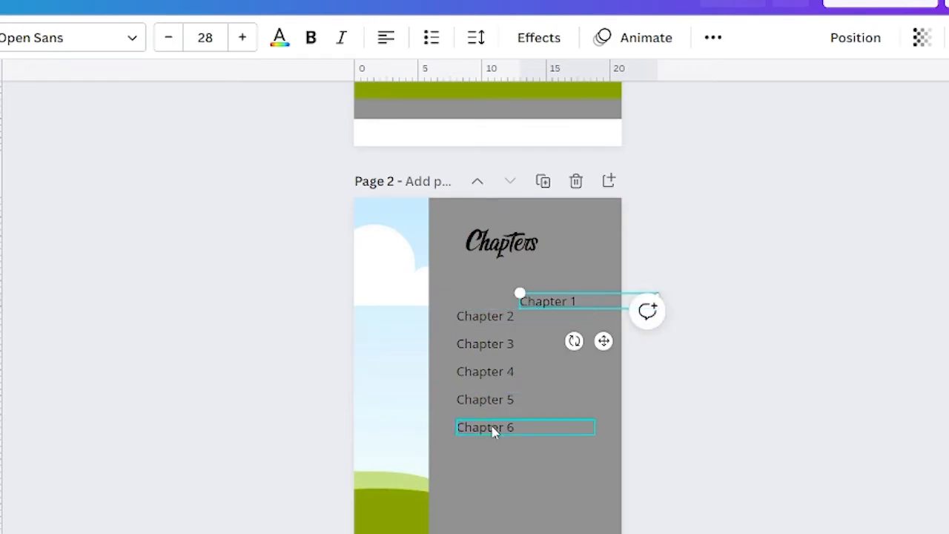
drag(492, 426, 533, 468)
drag(489, 358, 545, 383)
click(761, 352)
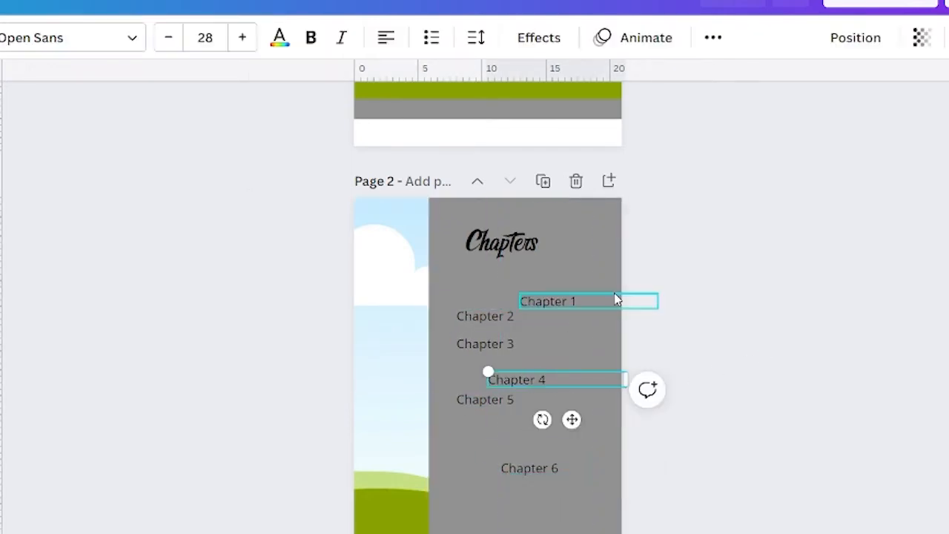
Select all six scattered chapter lines and tidy them up into an aligned, evenly spaced column.
drag(610, 295, 511, 340)
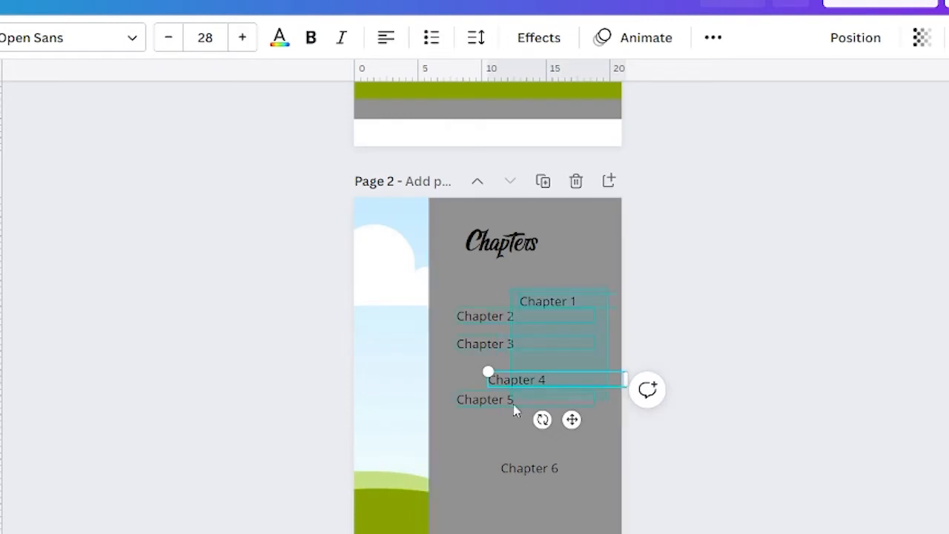
drag(513, 478, 518, 481)
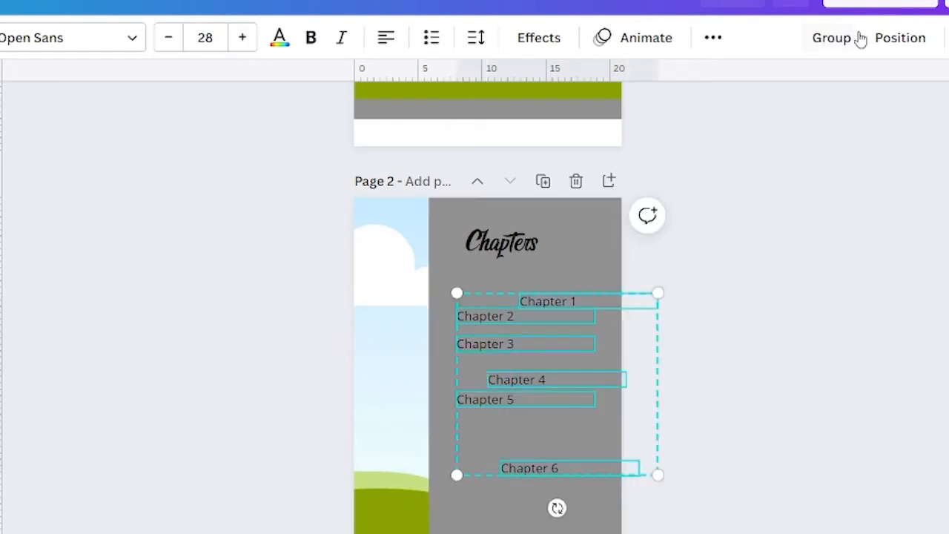
click(900, 38)
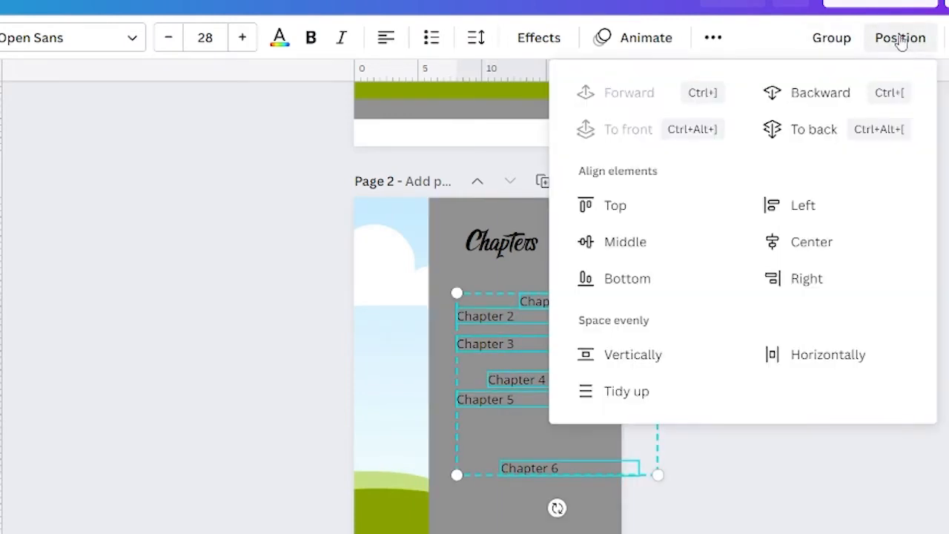
click(627, 393)
click(714, 517)
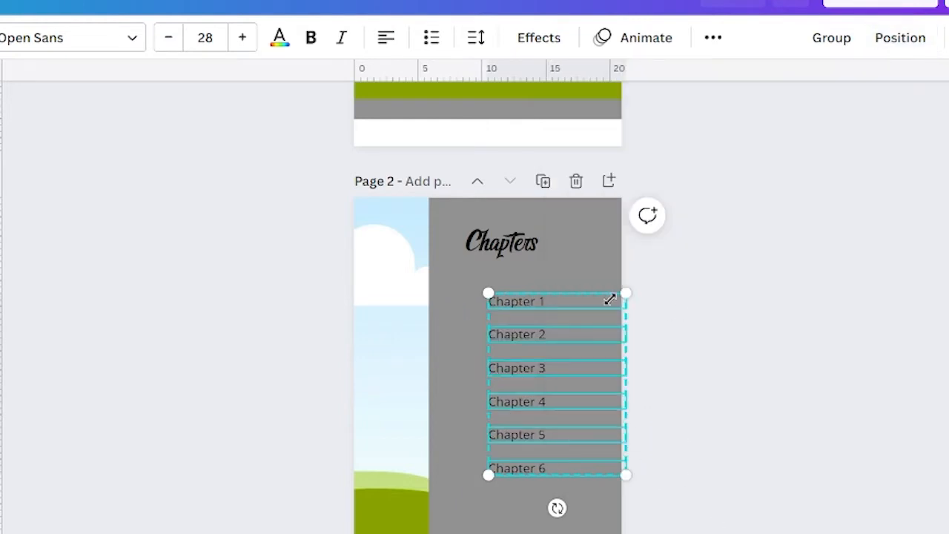
Move the chapter list so its left edge lines up beneath the Chapters heading, and check the page.
drag(561, 297, 539, 296)
click(853, 348)
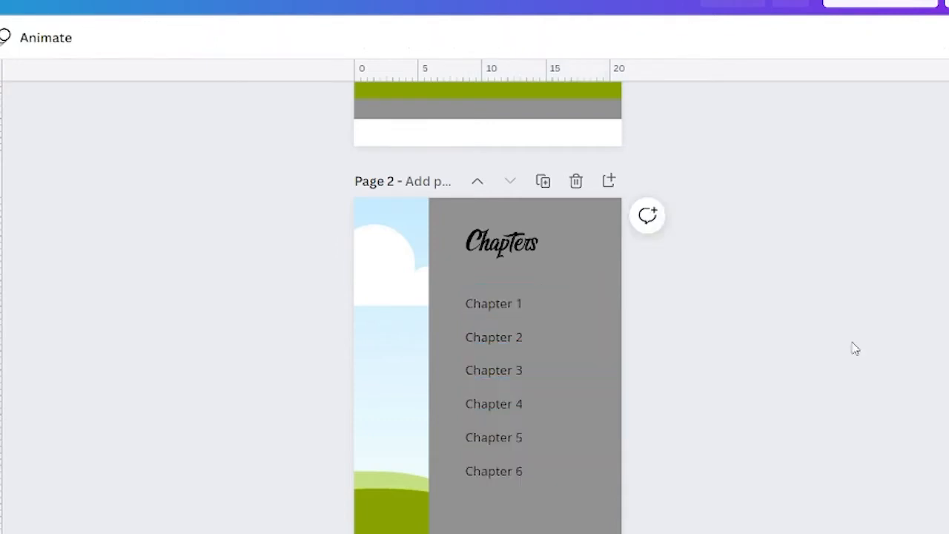
scroll(877, 275, up, 5)
scroll(576, 383, down, 5)
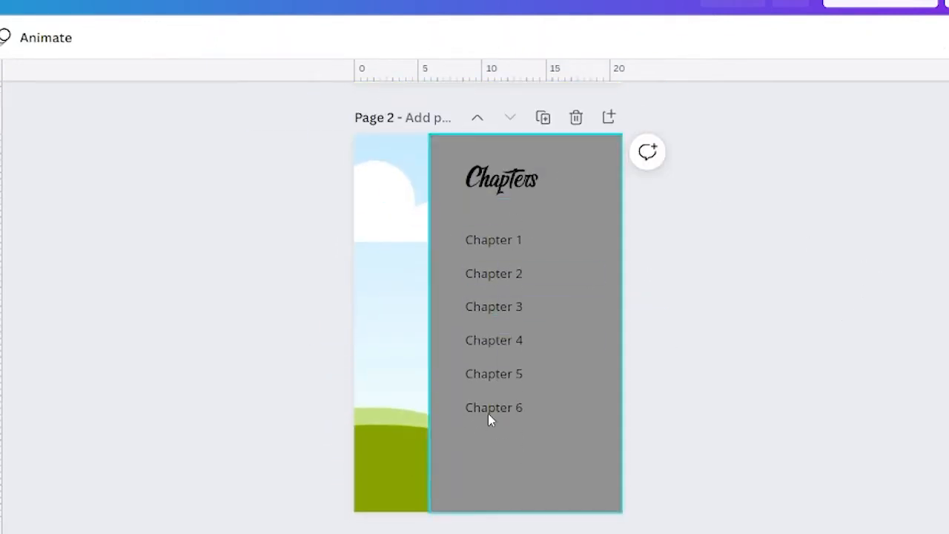
scroll(744, 362, up, 5)
scroll(739, 353, down, 4)
scroll(741, 352, down, 1)
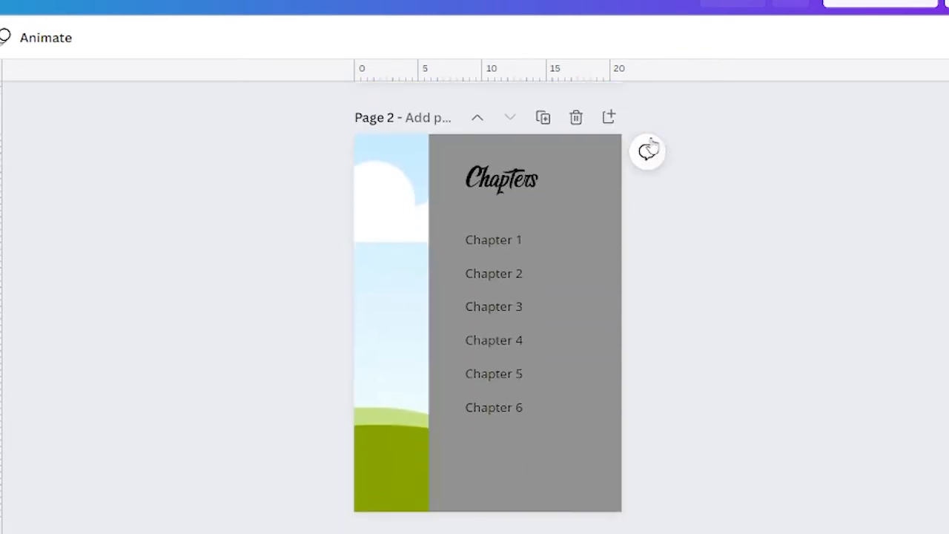
Add page 3 and place a circular photo frame about 6 cm wide in the page's upper right corner.
click(610, 117)
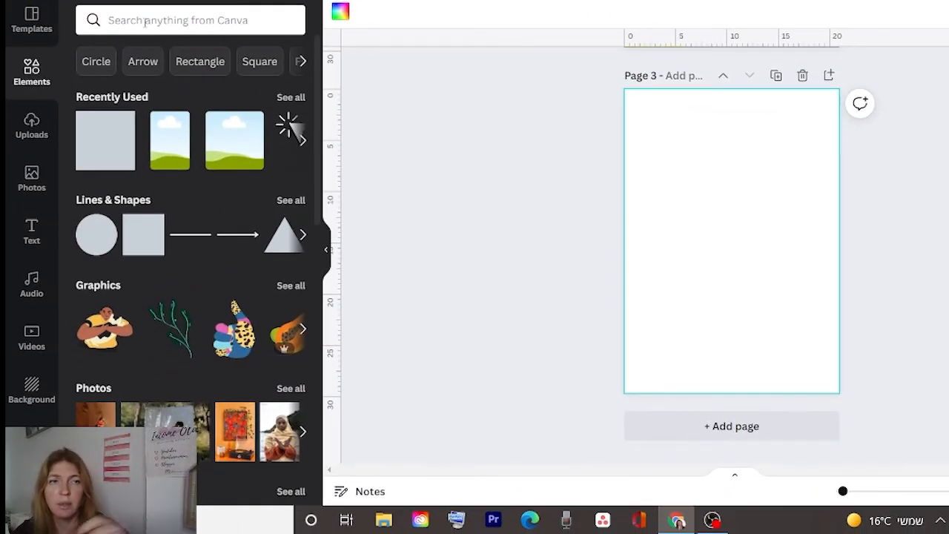
click(145, 21)
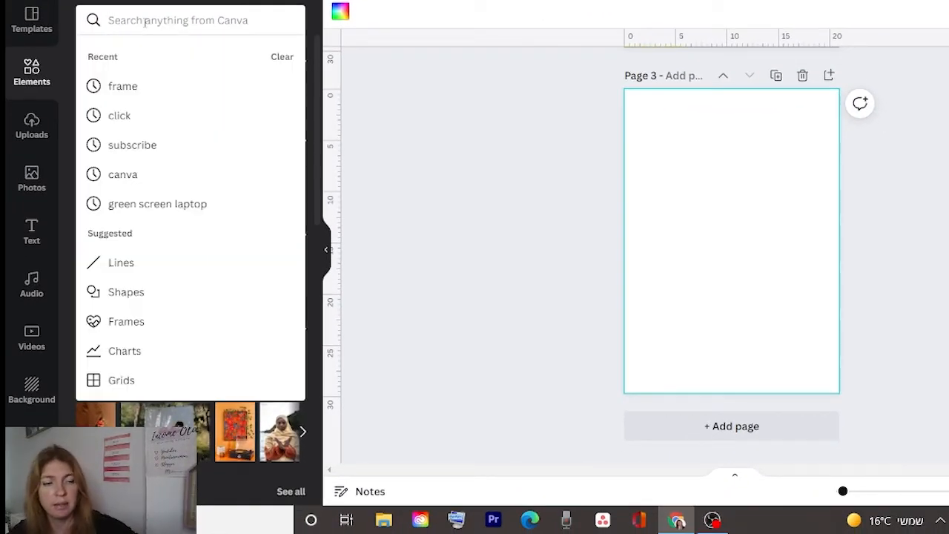
text(frame)
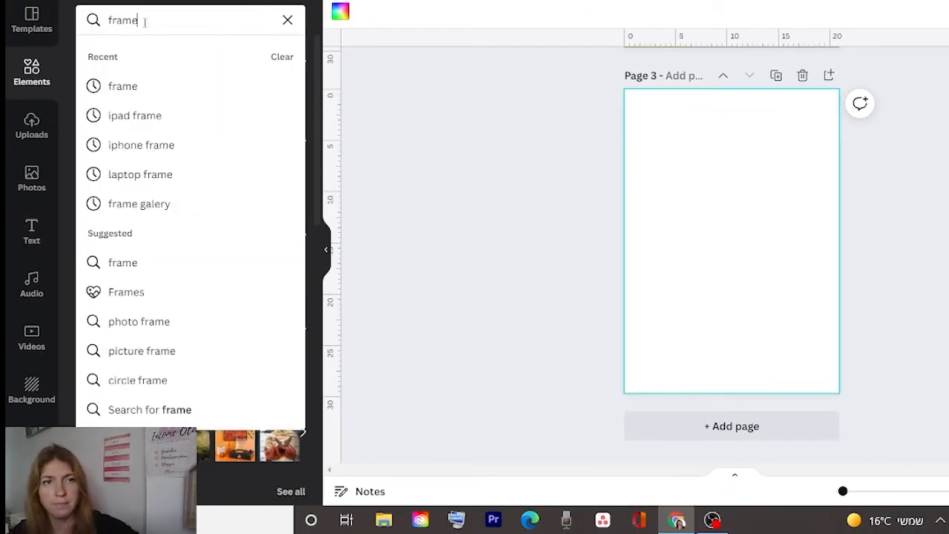
key(Return)
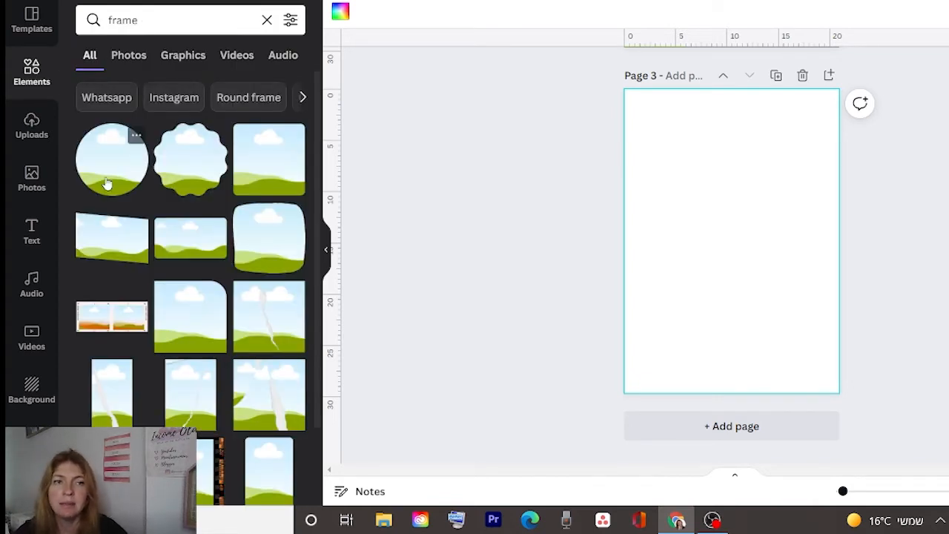
click(110, 172)
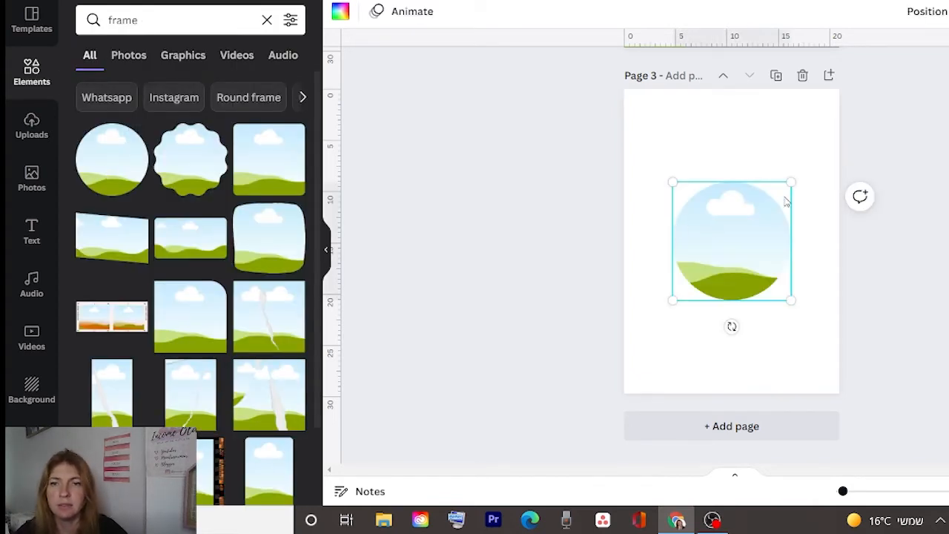
drag(793, 183, 779, 144)
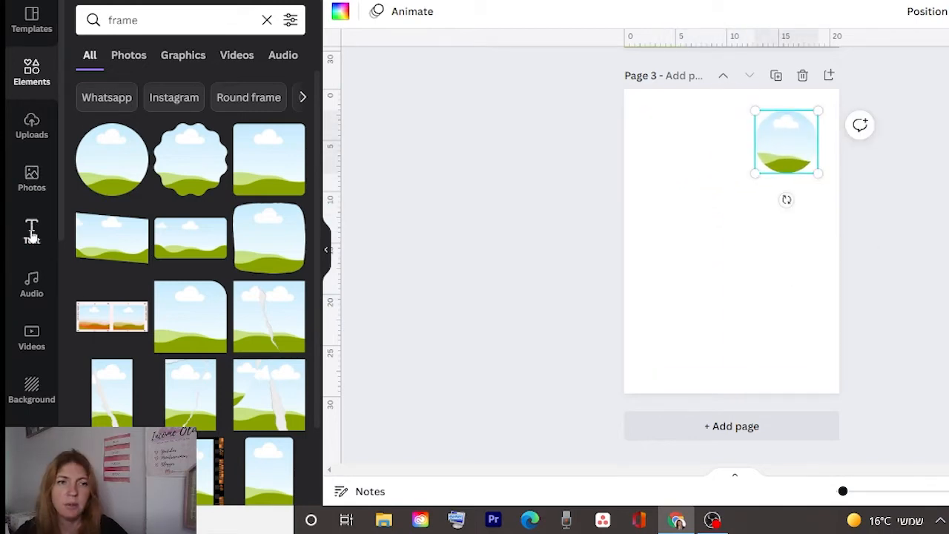
Add the heading "Something About The Author" on page 3 and place it to the left of the circular frame.
click(31, 231)
click(156, 100)
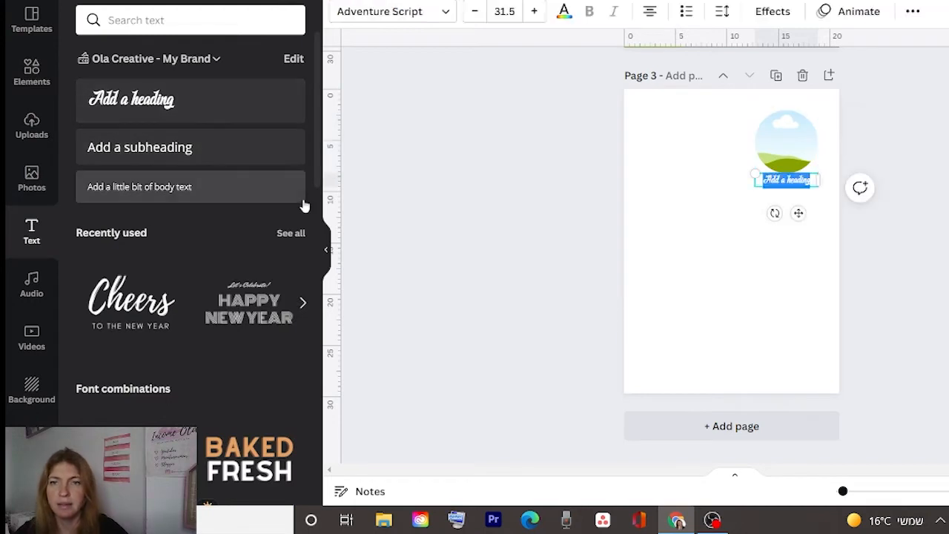
text(2)
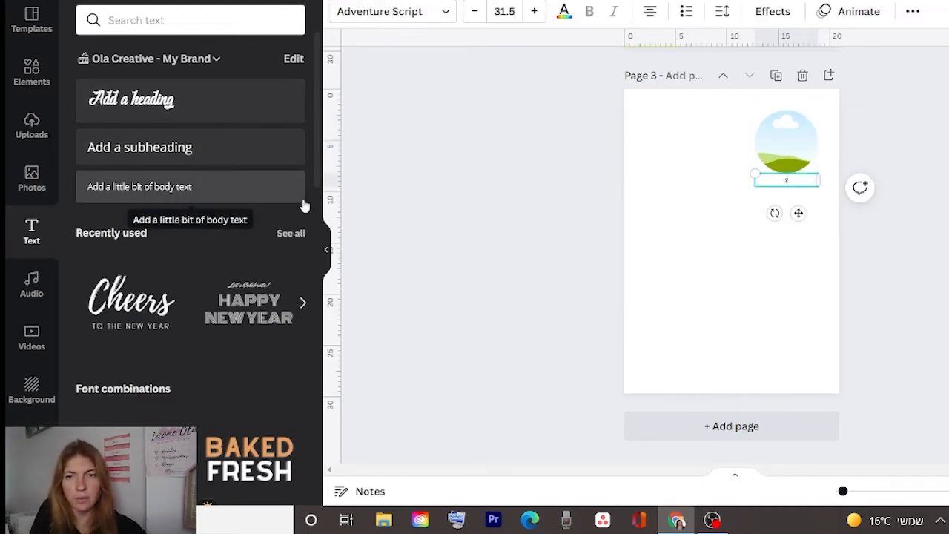
text(omething About The Author)
drag(755, 187, 697, 141)
click(939, 212)
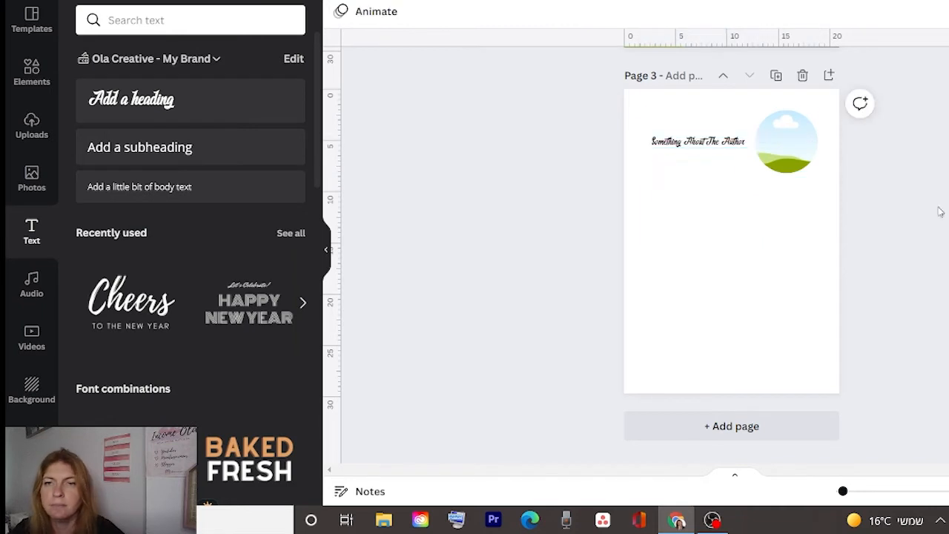
Add a square shape to page 3 and stretch it into a centred rectangle about 17 cm wide and 24 cm high.
click(33, 77)
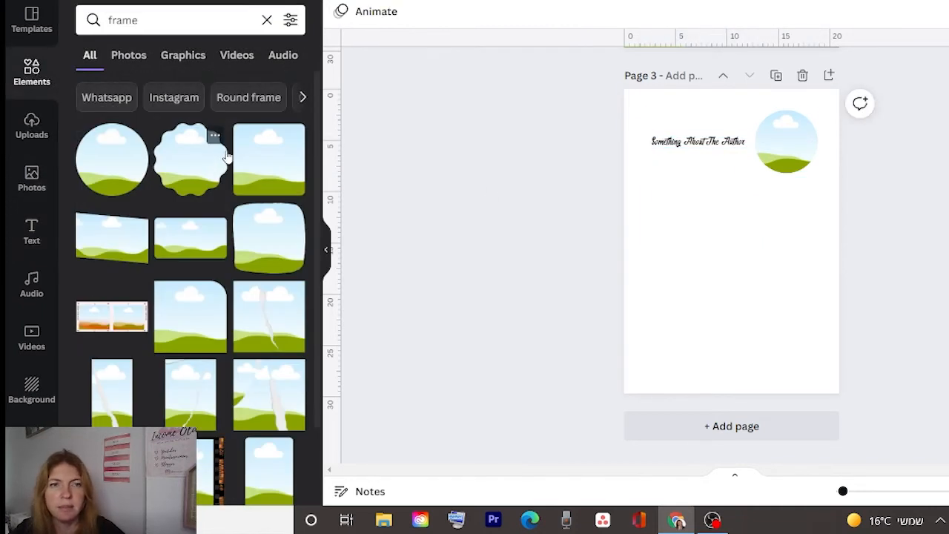
click(267, 20)
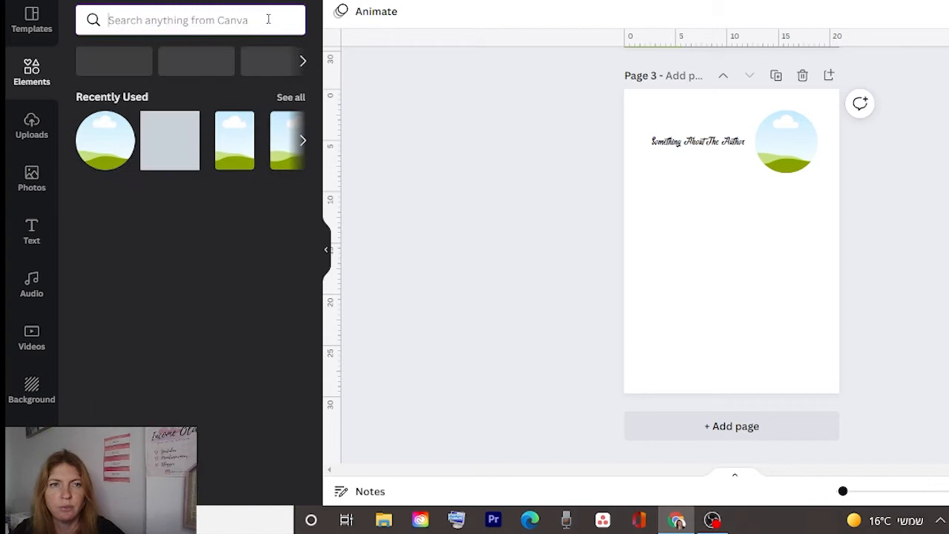
click(170, 148)
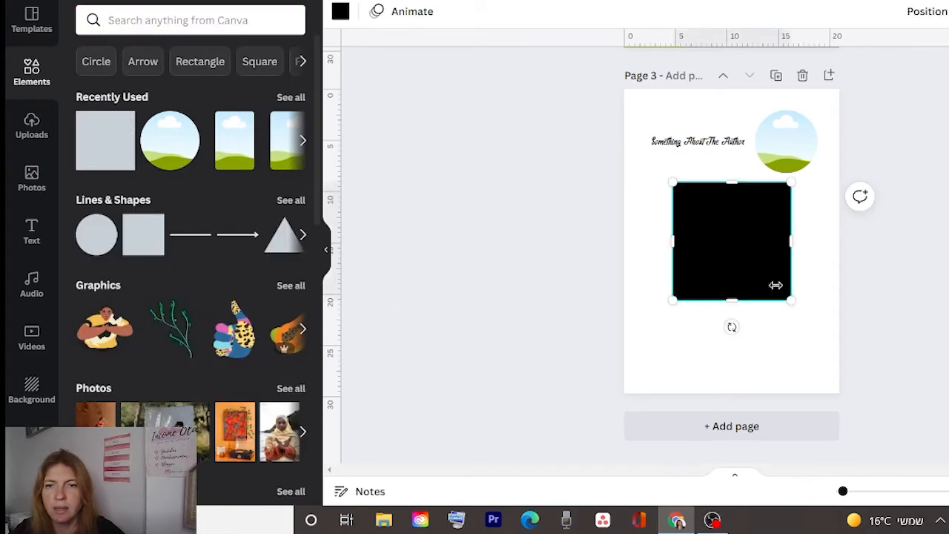
drag(733, 259, 706, 206)
drag(765, 188, 818, 190)
drag(732, 247, 737, 371)
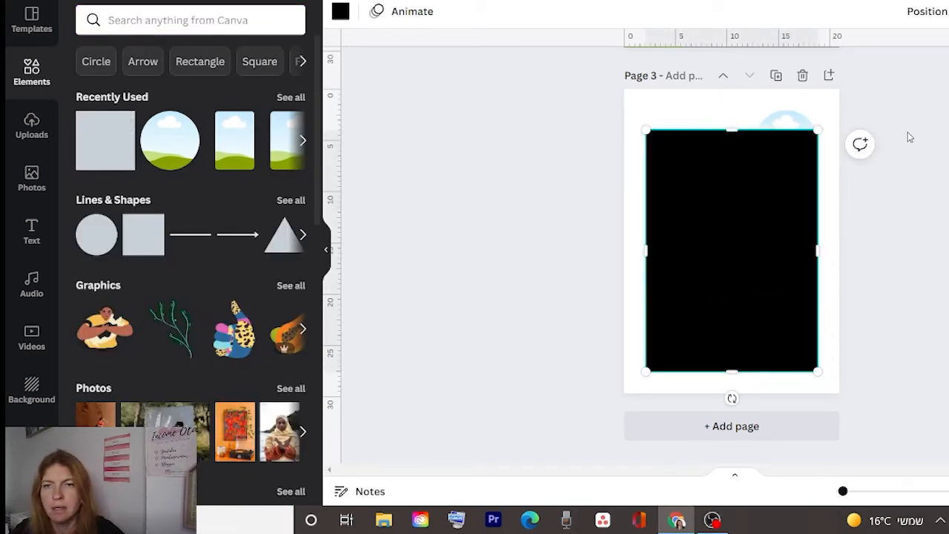
Send the black rectangle backward so it sits behind the heading and the circular frame.
click(927, 13)
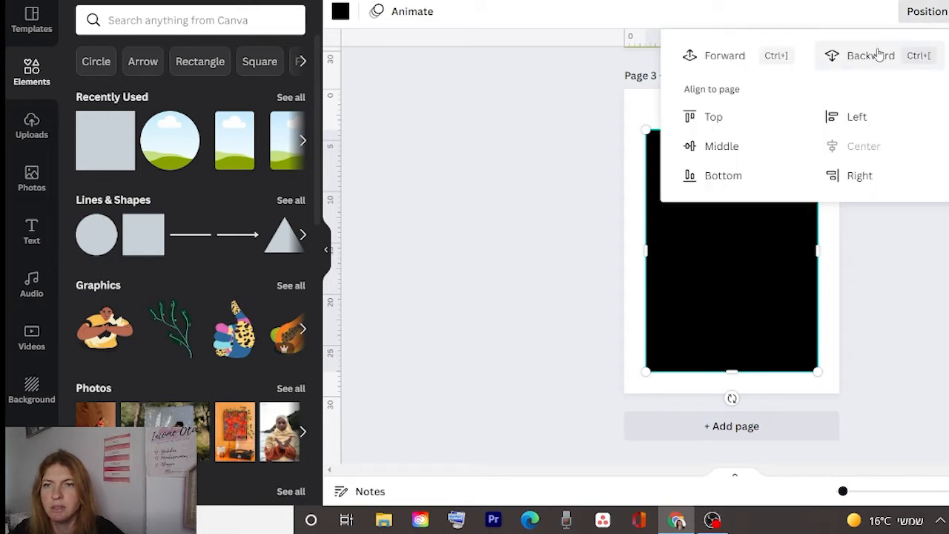
click(868, 59)
key(Escape)
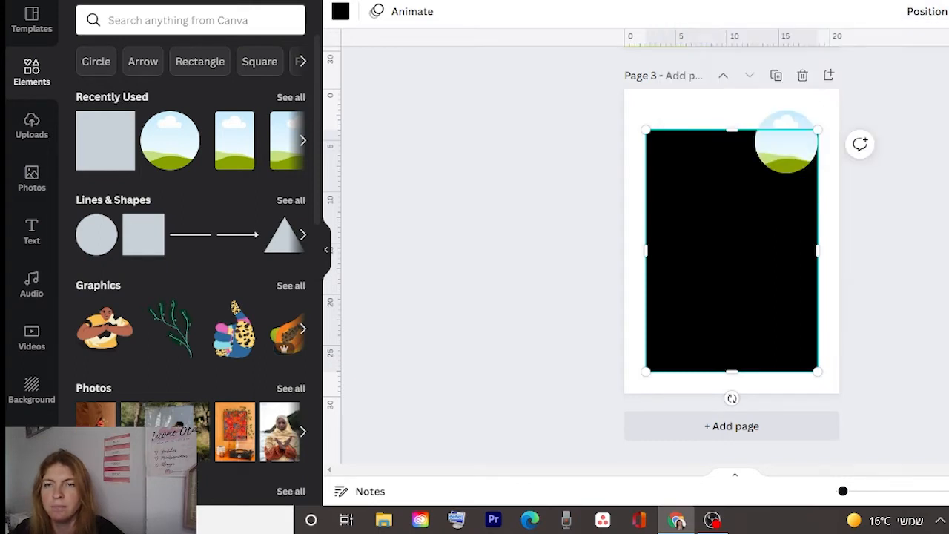
Change the "Something About The Author" heading's text colour to white.
click(714, 151)
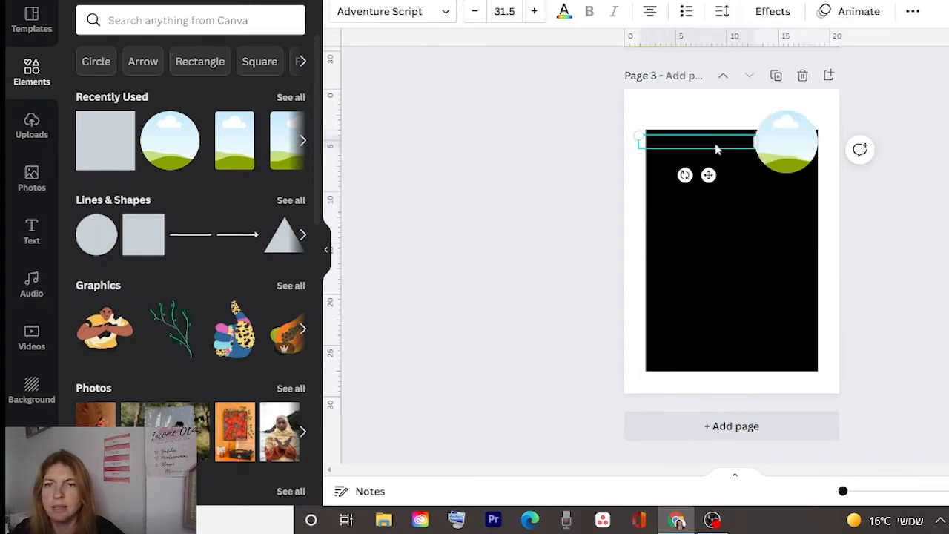
click(567, 14)
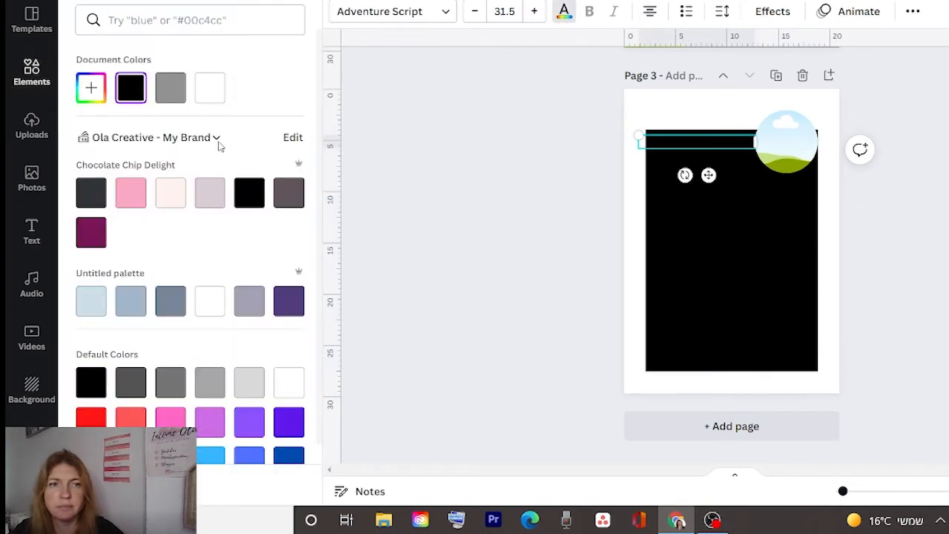
click(211, 89)
click(835, 180)
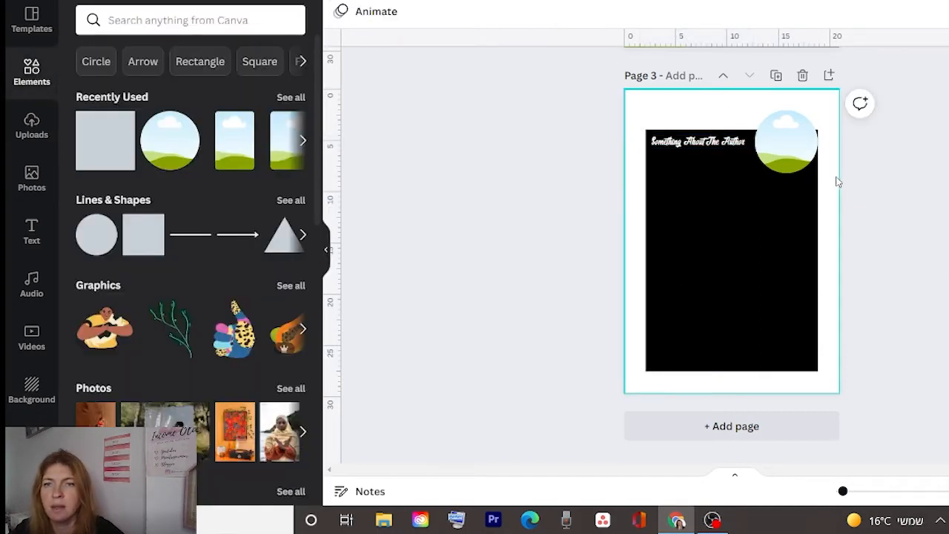
Move the circular frame to the right so it overlaps the black rectangle's upper right corner.
click(788, 138)
drag(788, 138, 808, 152)
key(Escape)
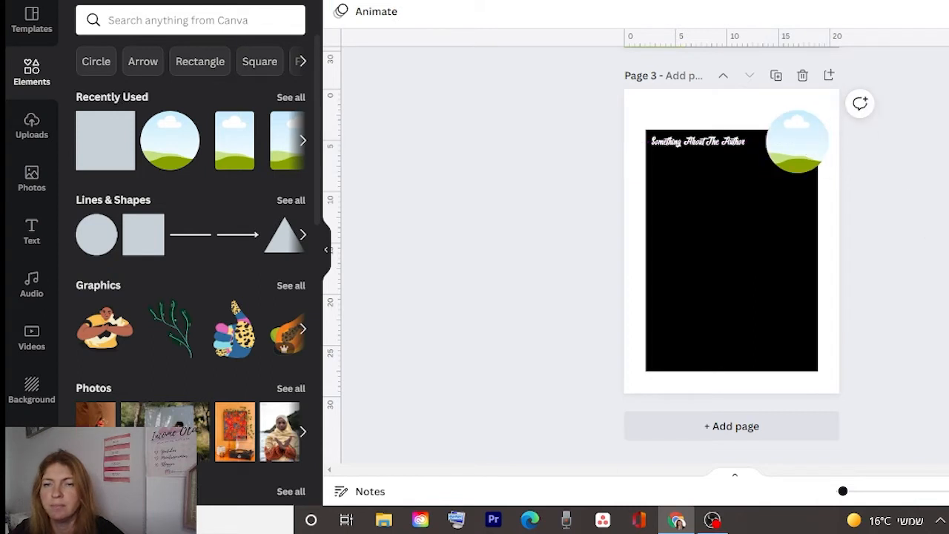
Recolour the black rectangle on page 3 with the greyish lavender from the Untitled palette.
click(762, 273)
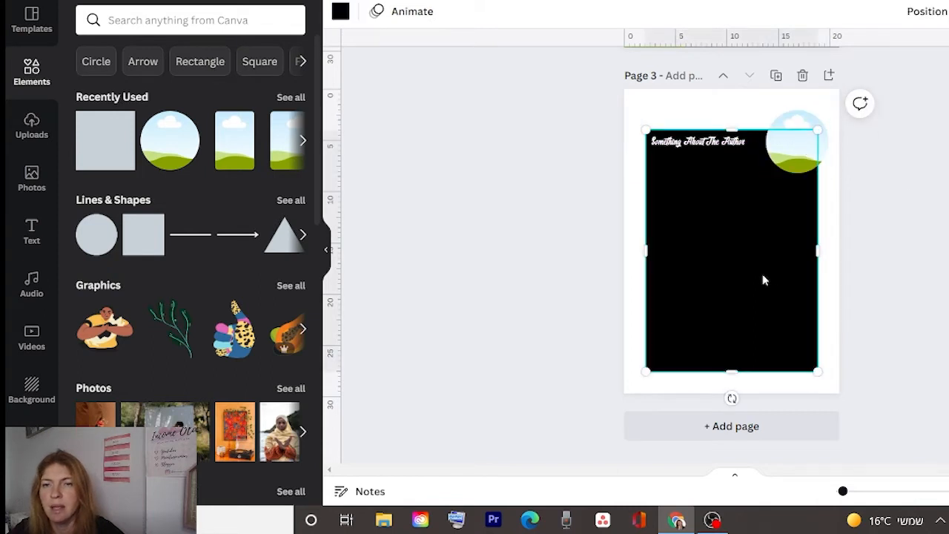
click(342, 15)
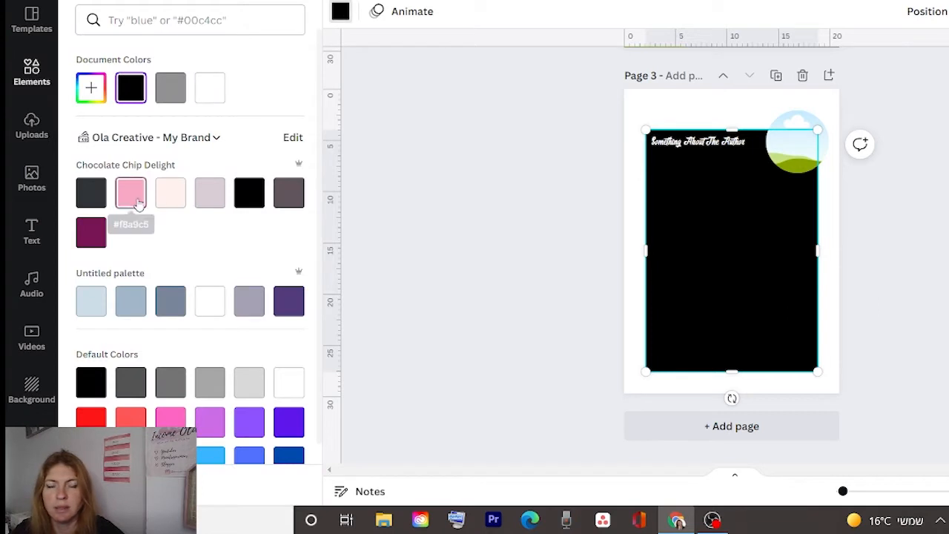
click(288, 208)
scroll(919, 251, up, 2)
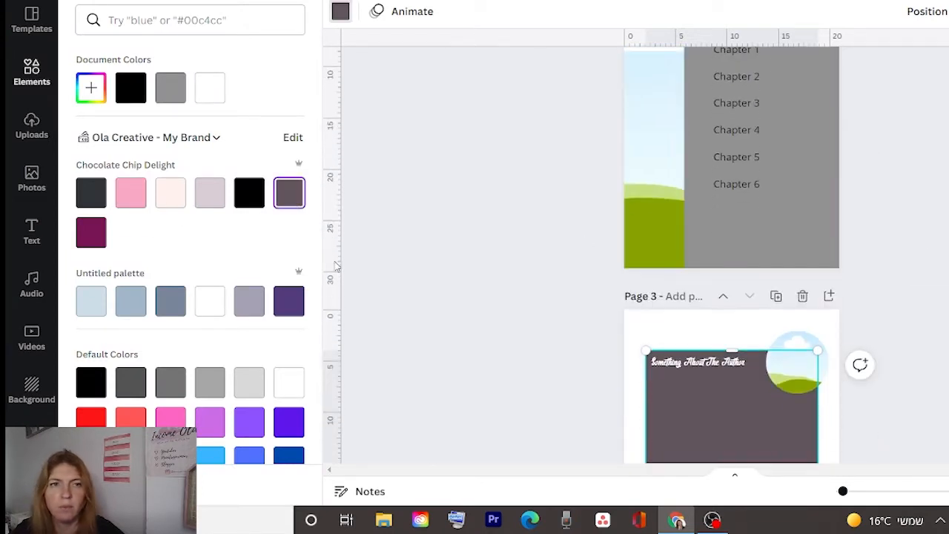
click(210, 192)
click(249, 300)
Change the "Something About The Author" heading's text colour to black.
scroll(938, 302, down, 1)
click(741, 222)
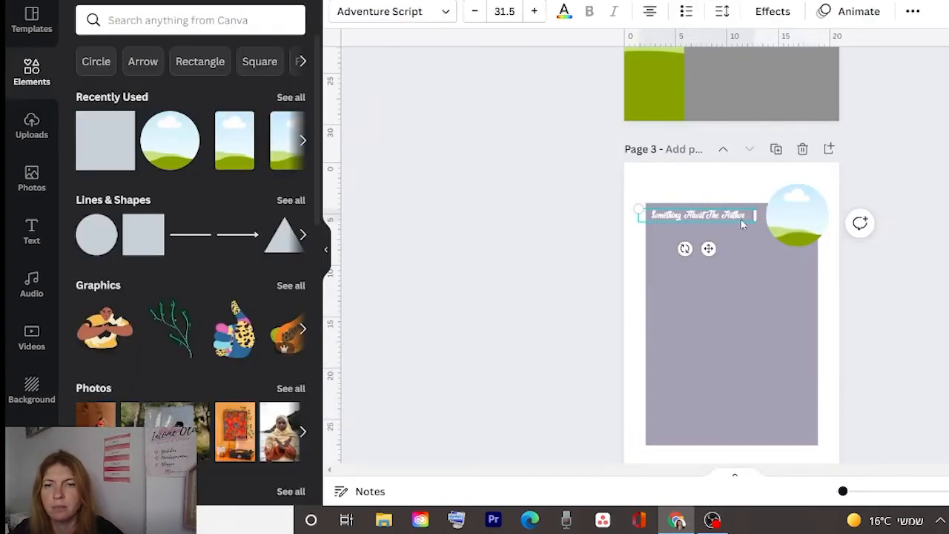
drag(741, 223, 751, 201)
click(563, 11)
click(130, 88)
Extend the lavender rectangle slightly upward and narrow the heading so it wraps onto two lines beside the circular frame.
drag(648, 204, 635, 207)
click(751, 362)
scroll(750, 362, down, 2)
drag(750, 363, 751, 358)
mouse_move(741, 128)
mouse_down()
mouse_move(741, 107)
mouse_move(741, 119)
mouse_up()
drag(726, 121, 747, 142)
double_click(751, 142)
drag(686, 151, 696, 150)
click(873, 213)
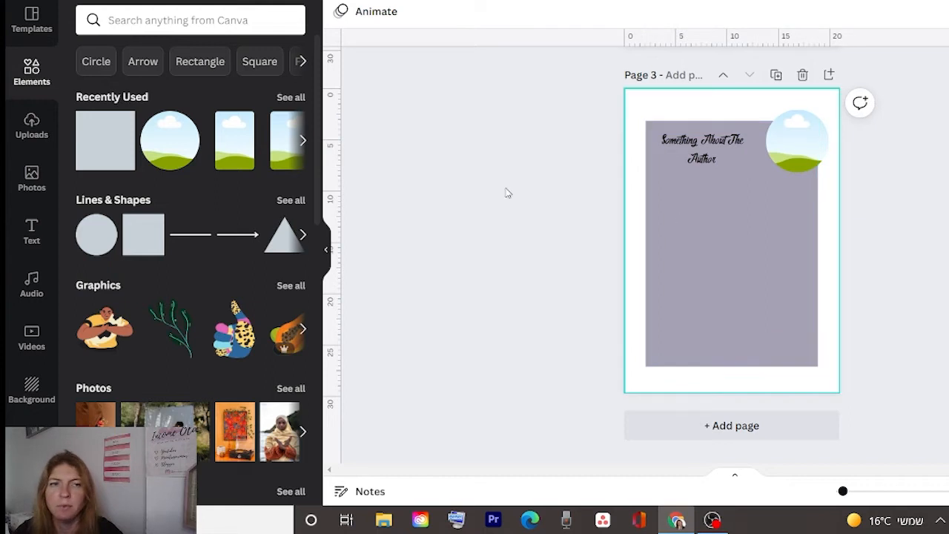
Add body text below the heading repeating "Write something about you and your business.. How you got to this point or your background story".
click(27, 233)
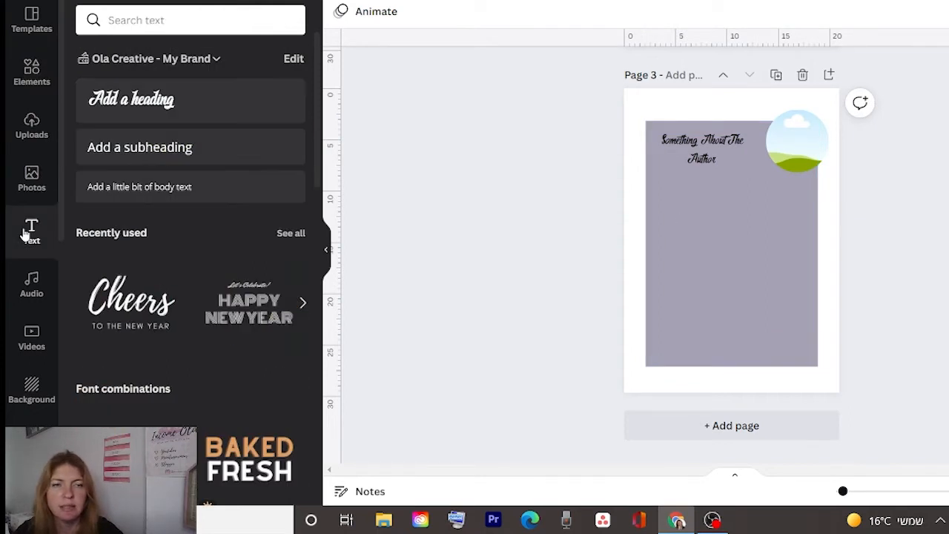
click(152, 192)
text(Write something about you and your business. How you got to this point or your background story Write something about you and your business. How you got to this point or your background story Write something about you and your business. How you got to this point or your background story Write something about you and your business. How you got to this point or your background story)
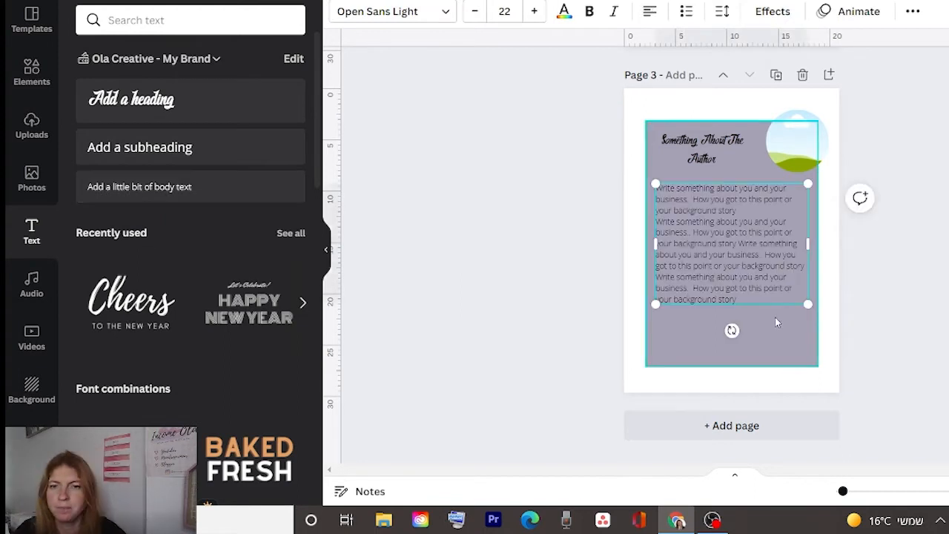
Add a "Your Name" heading below the body text, shift it to the right and tilt it upward like a signature.
click(151, 100)
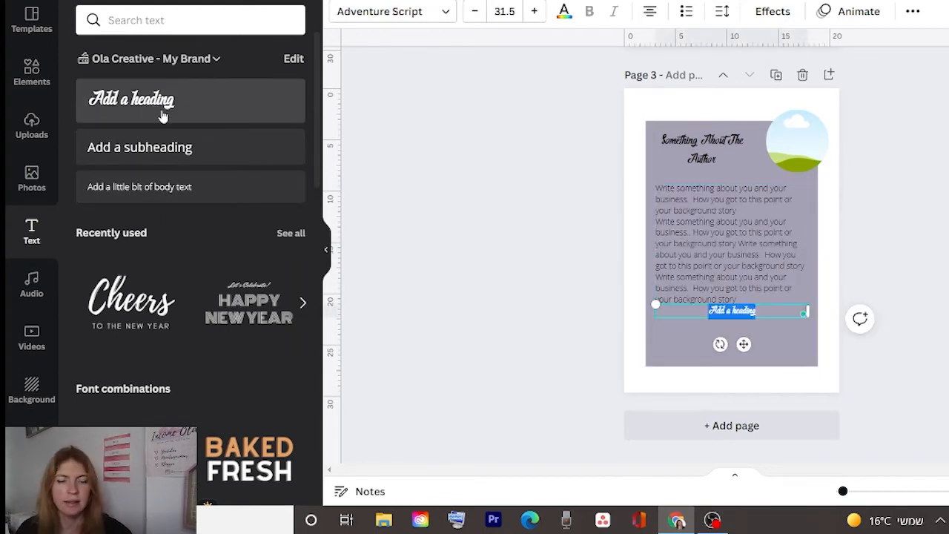
text(Your Name)
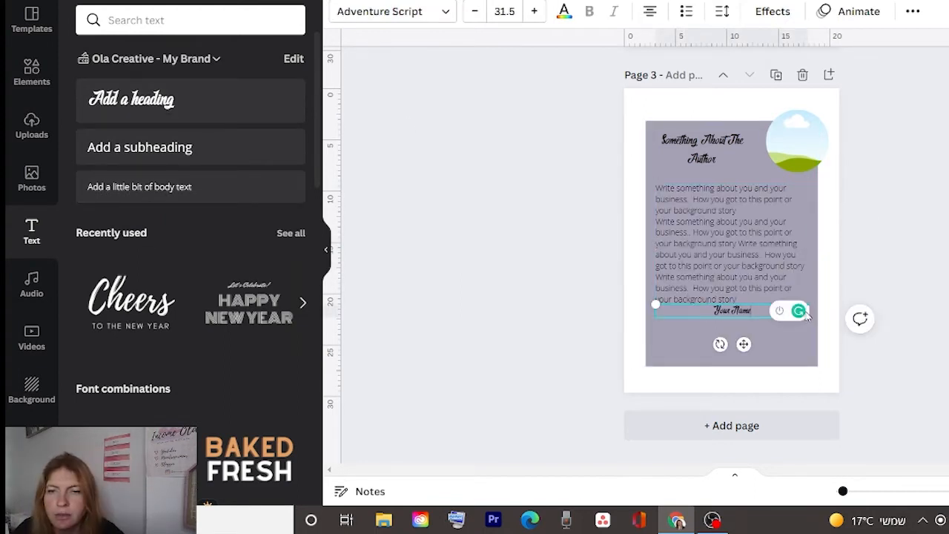
click(752, 314)
drag(752, 319, 777, 321)
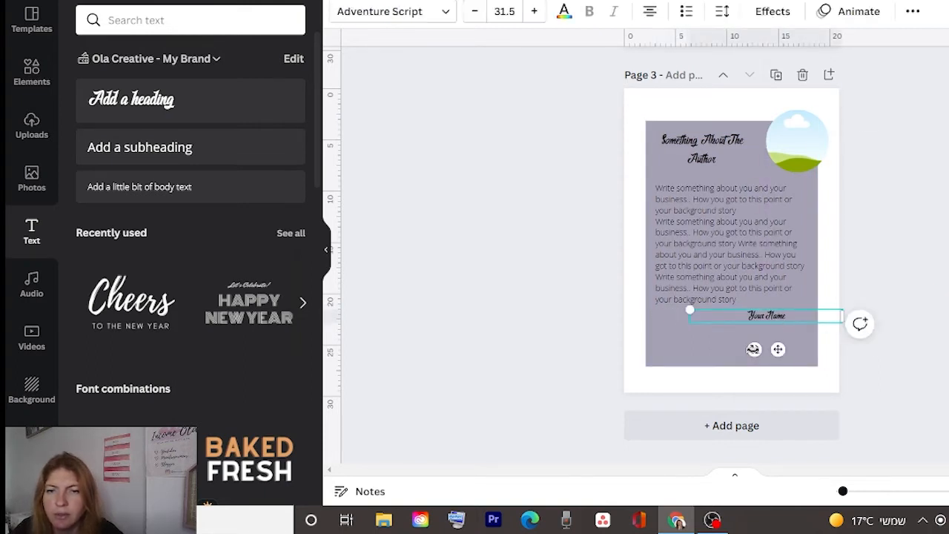
drag(754, 349, 775, 348)
click(711, 349)
scroll(724, 237, up, 2)
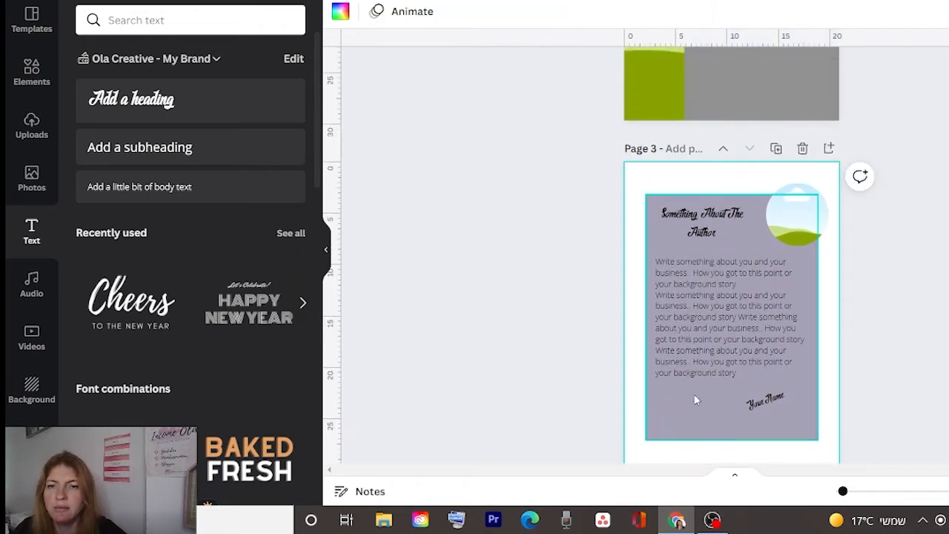
Search the elements library for "line" and browse for a decorative divider.
click(32, 74)
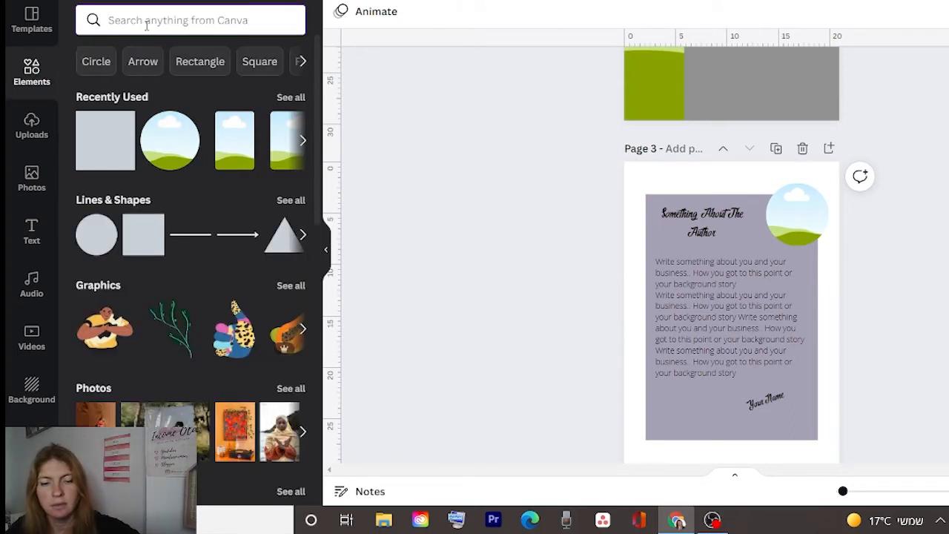
click(146, 22)
text(lin)
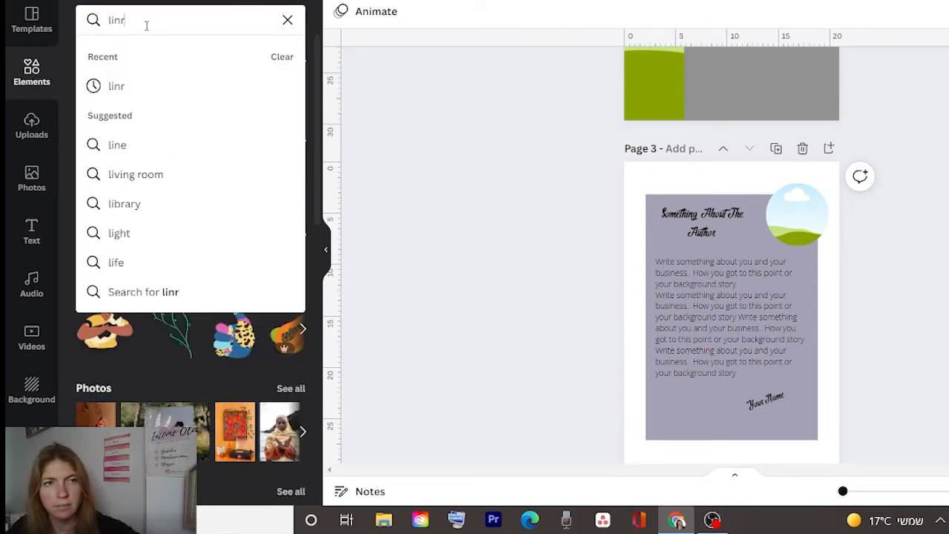
text(e)
key(Return)
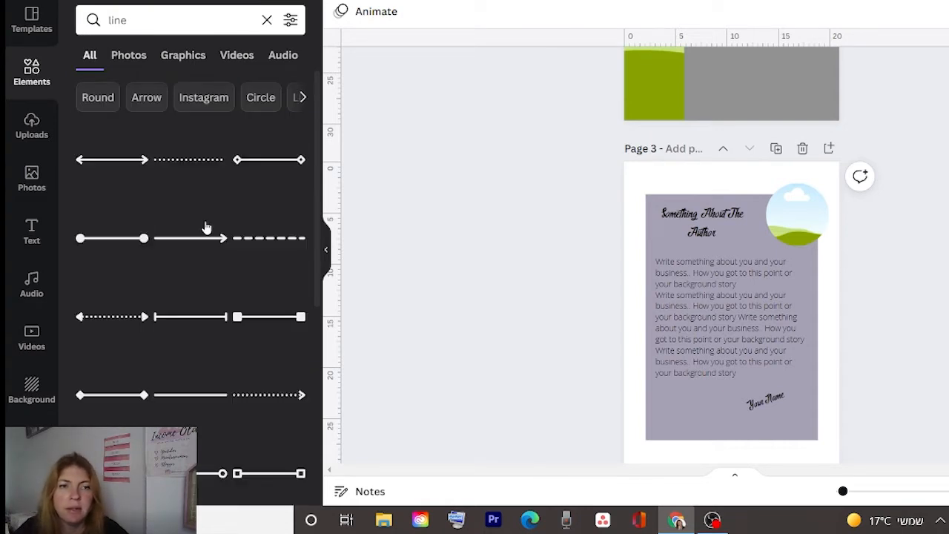
scroll(197, 286, down, 5)
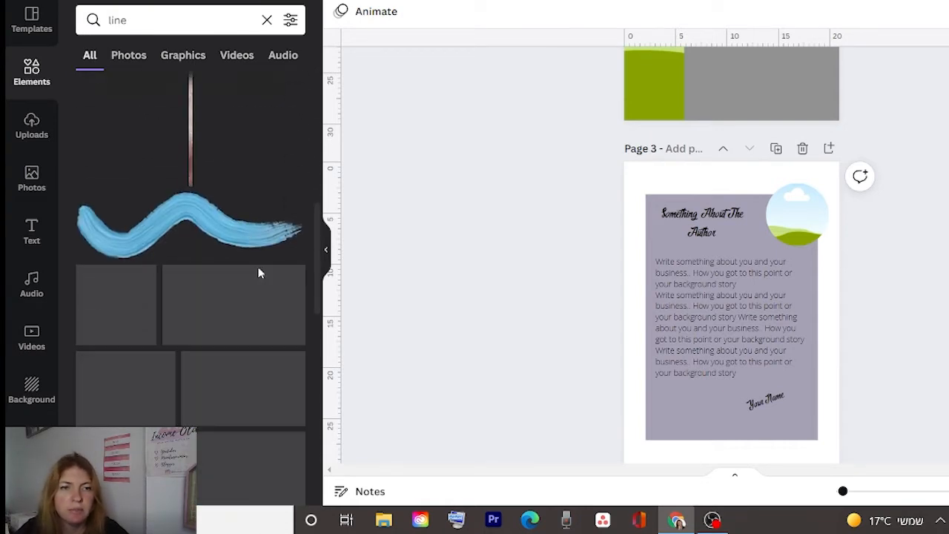
scroll(260, 274, down, 5)
scroll(272, 272, down, 3)
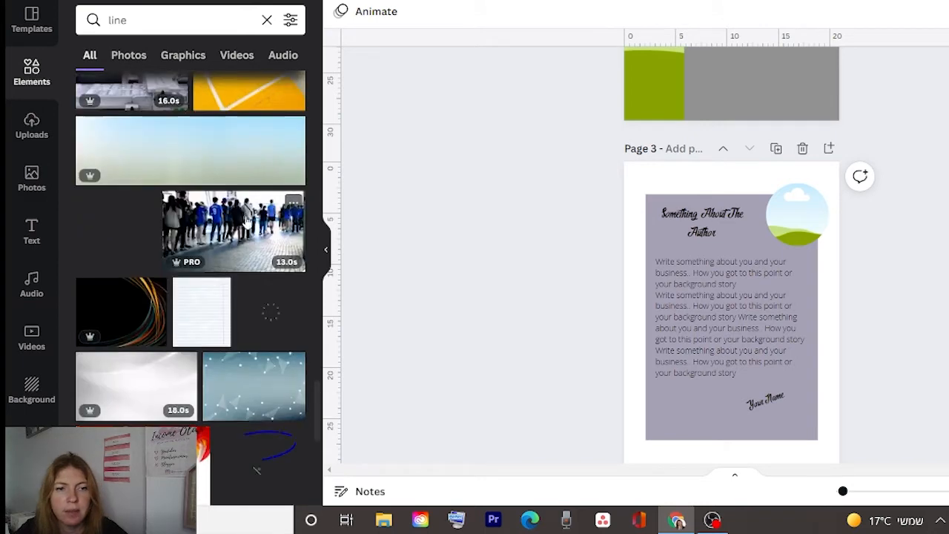
scroll(272, 272, up, 5)
Filter the line results to static graphics and place the thin ornamental divider at the bottom centre of the lavender rectangle.
click(291, 20)
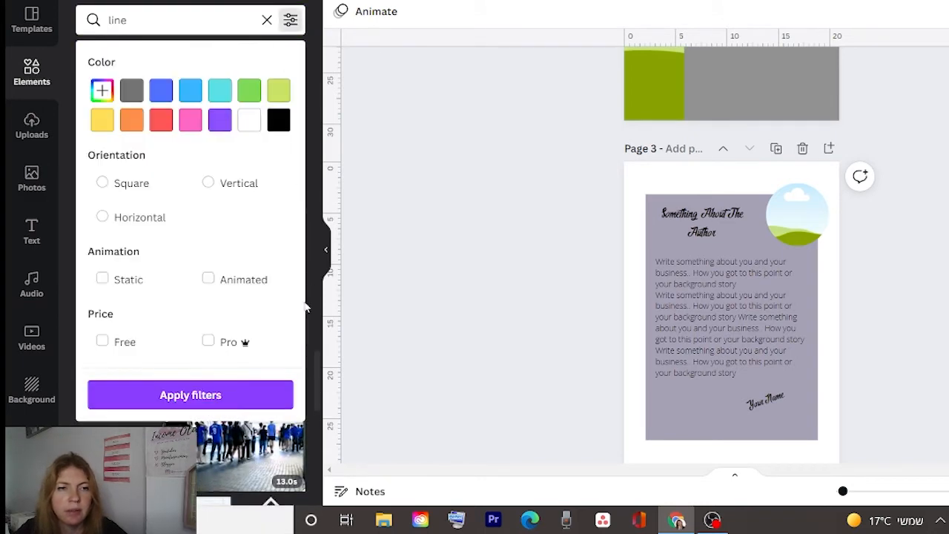
click(101, 278)
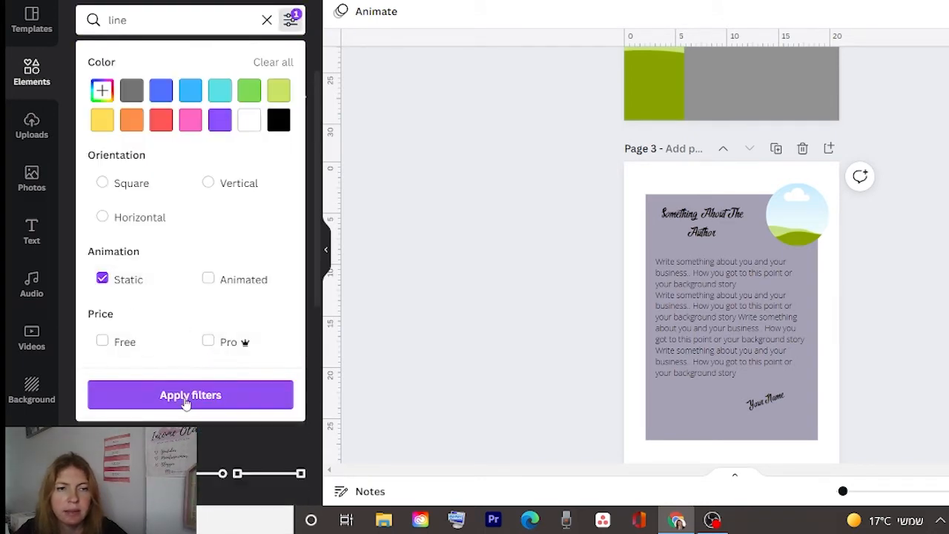
click(185, 396)
scroll(199, 265, down, 3)
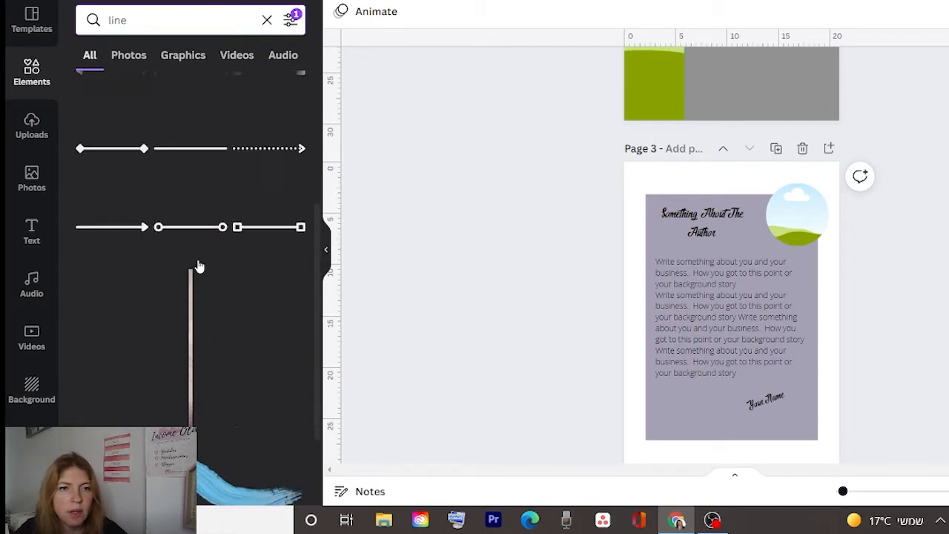
scroll(238, 269, down, 10)
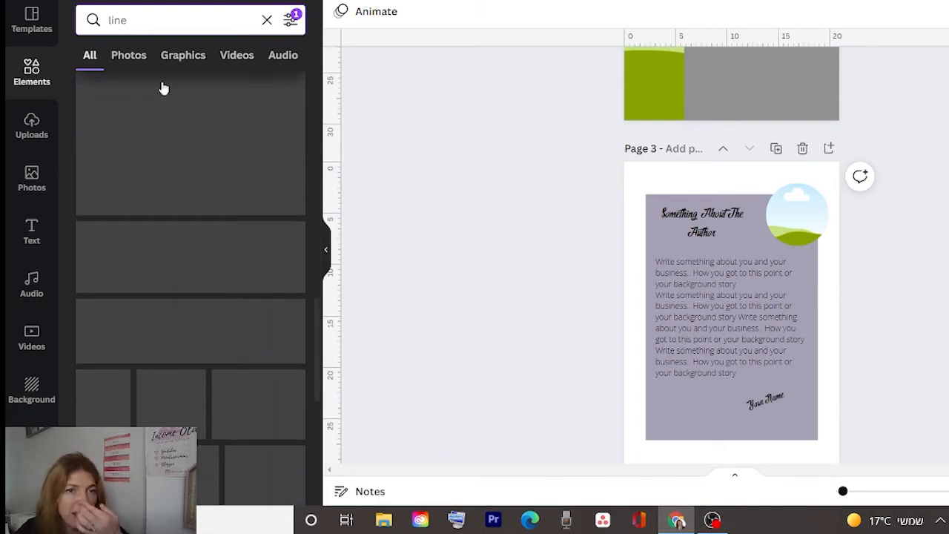
click(179, 56)
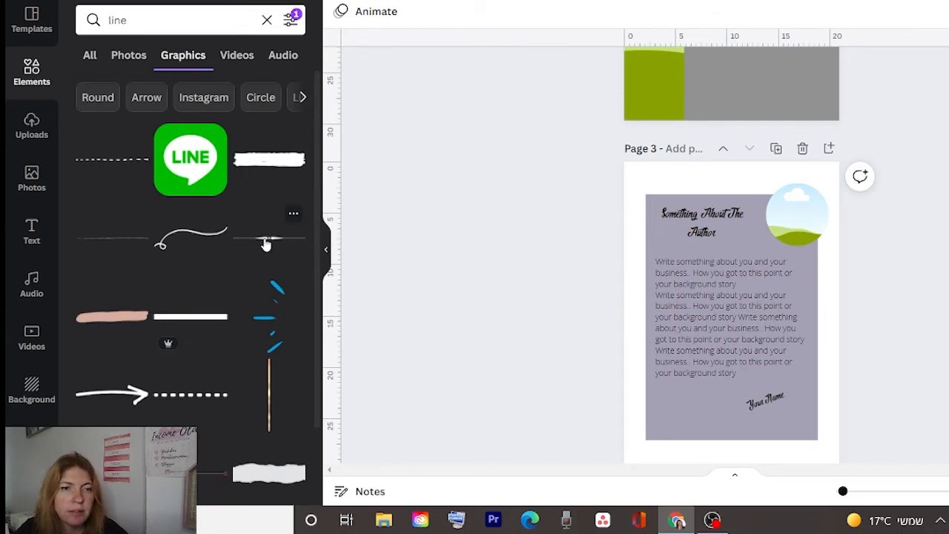
drag(266, 245, 731, 430)
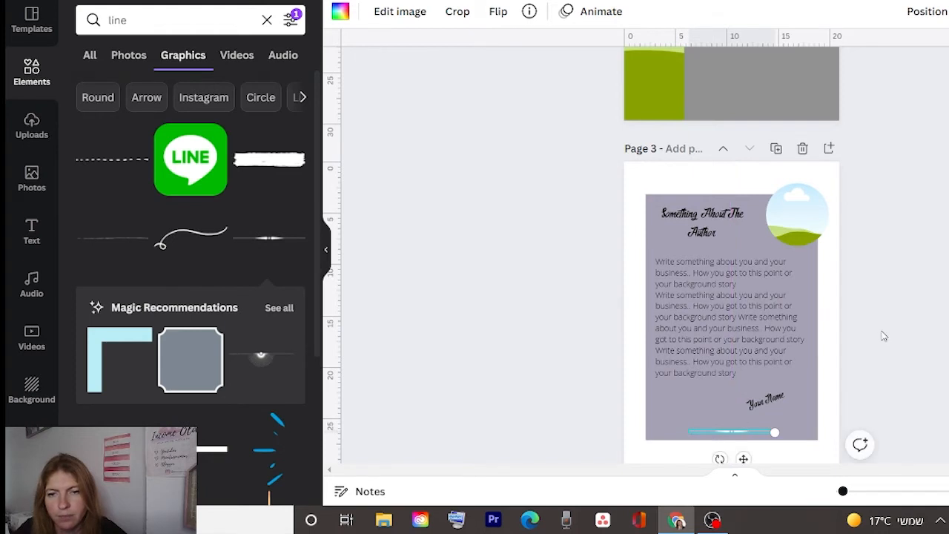
click(915, 343)
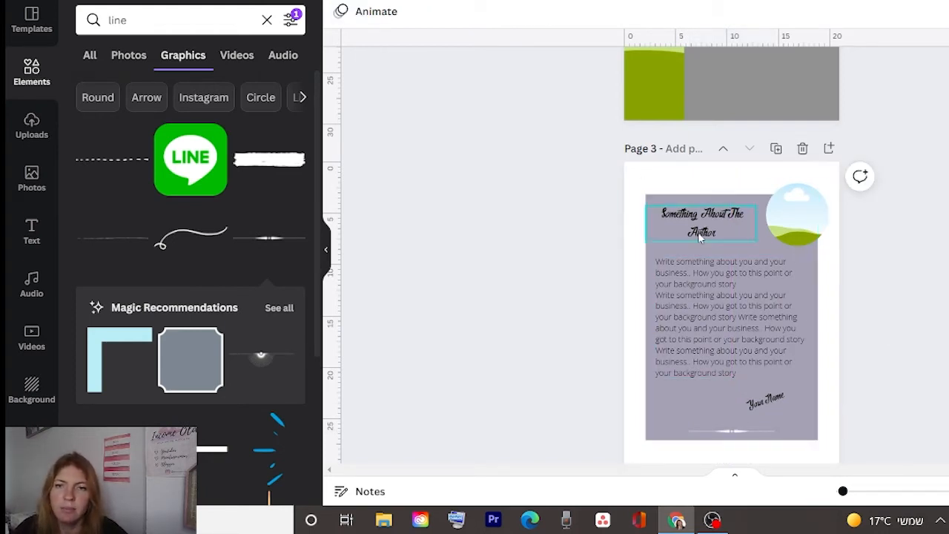
Browse the other line graphics and review the finished pages of the lead magnet.
scroll(238, 348, down, 4)
scroll(212, 316, down, 3)
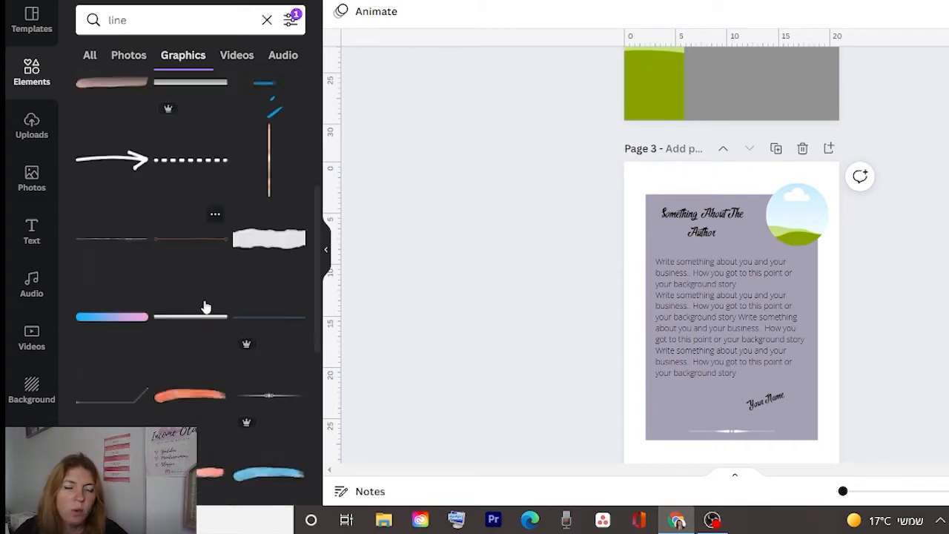
scroll(921, 203, up, 5)
scroll(940, 194, up, 3)
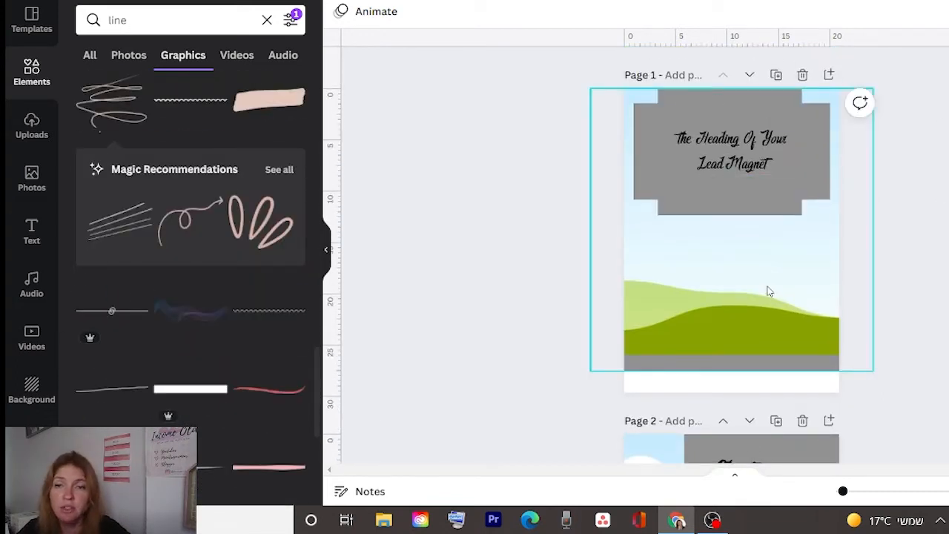
scroll(768, 291, down, 4)
scroll(825, 259, down, 5)
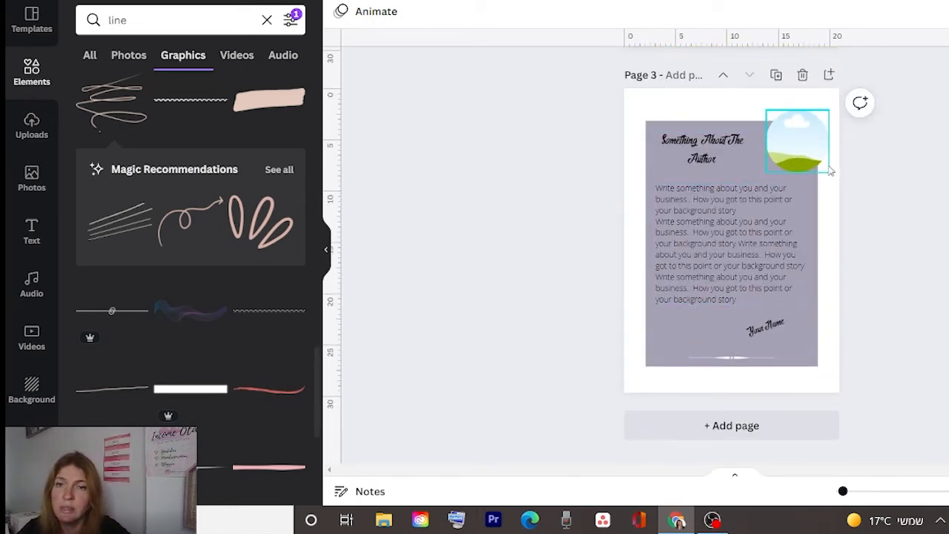
scroll(920, 275, up, 1)
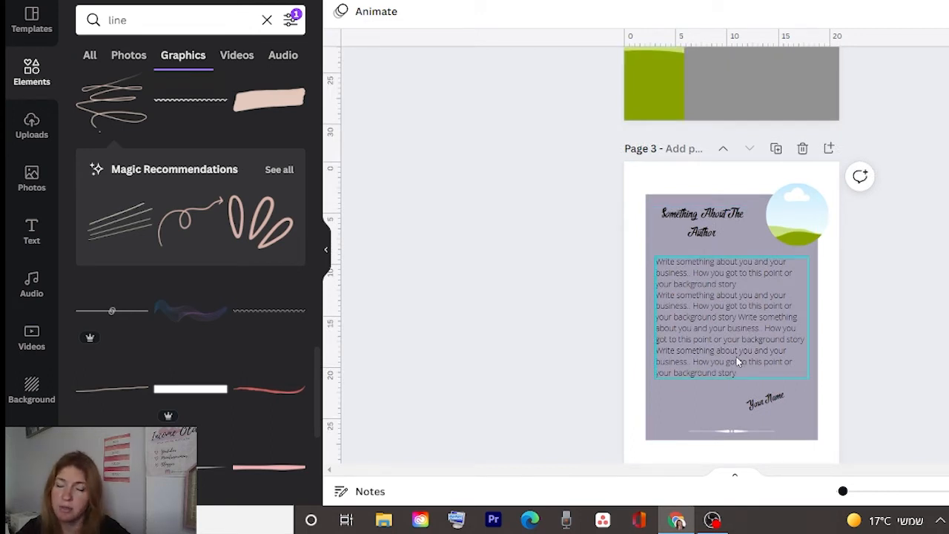
scroll(894, 326, down, 1)
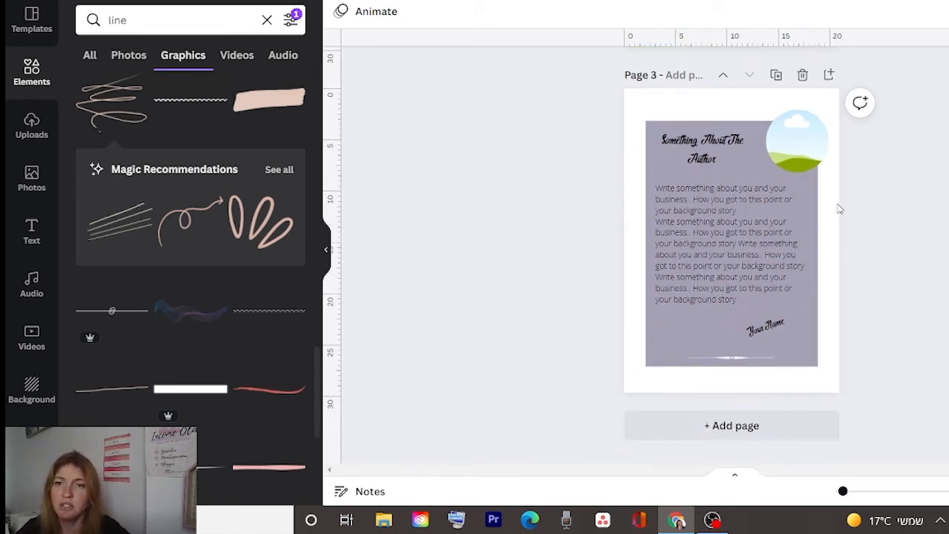
scroll(839, 205, up, 1)
Duplicate page 3 and delete the circular frame from the copy on page 4.
click(779, 149)
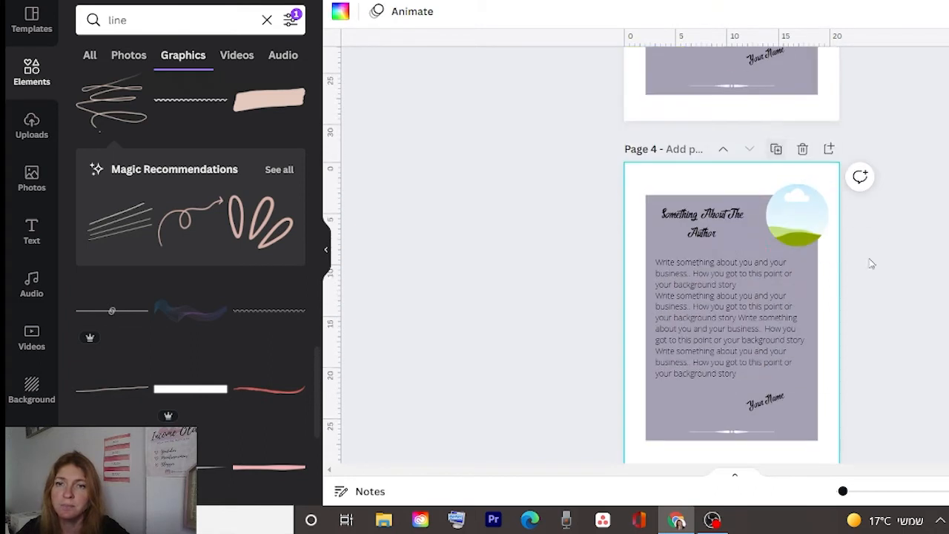
click(804, 228)
key(Delete)
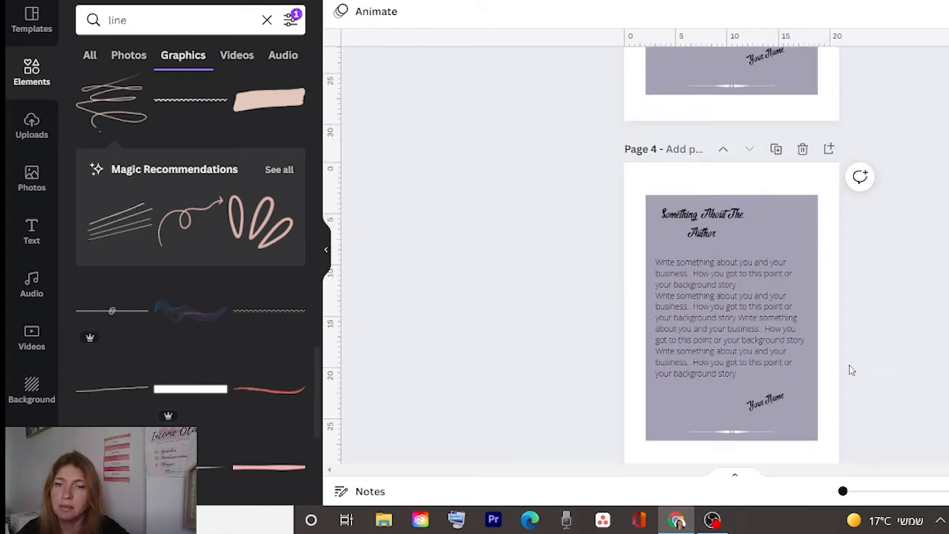
Delete the heading from page 4 and move the body text up near the top of the lavender rectangle.
scroll(811, 272, up, 3)
click(806, 253)
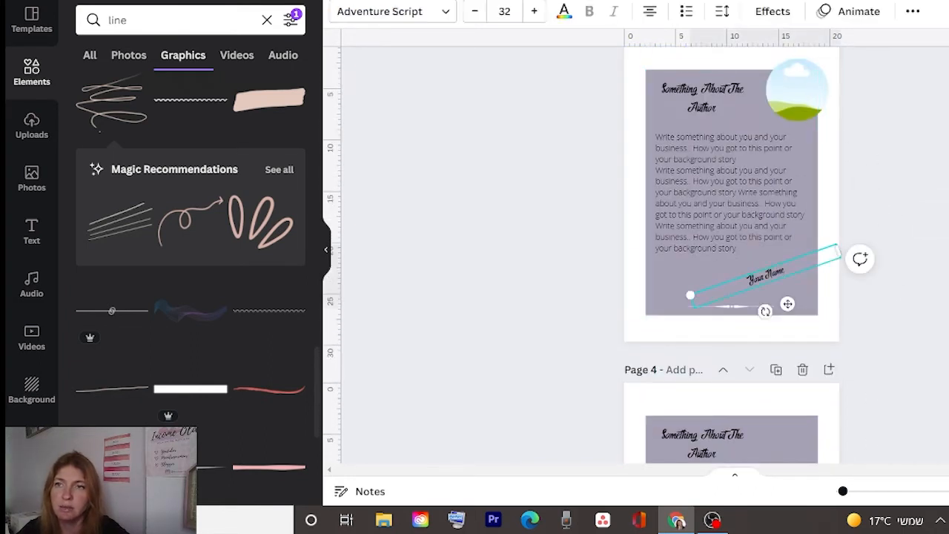
key(Delete)
click(751, 314)
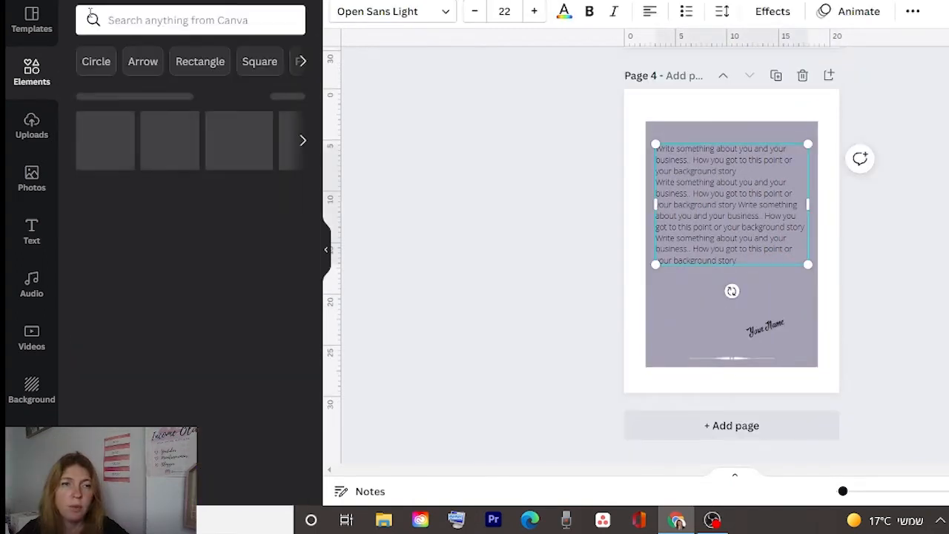
Search the elements library for "frame" and add the landscape rectangular photo frame to page 4.
click(134, 29)
text(frame)
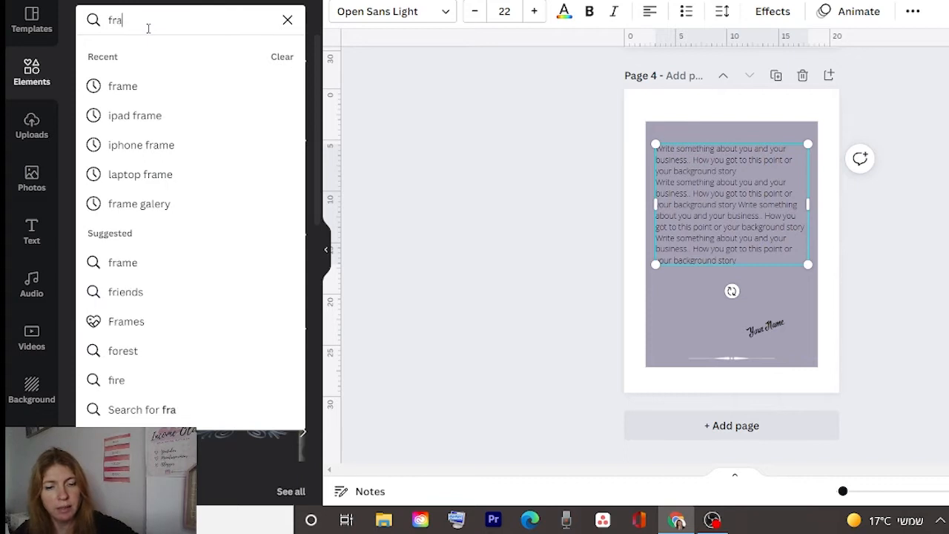
key(Return)
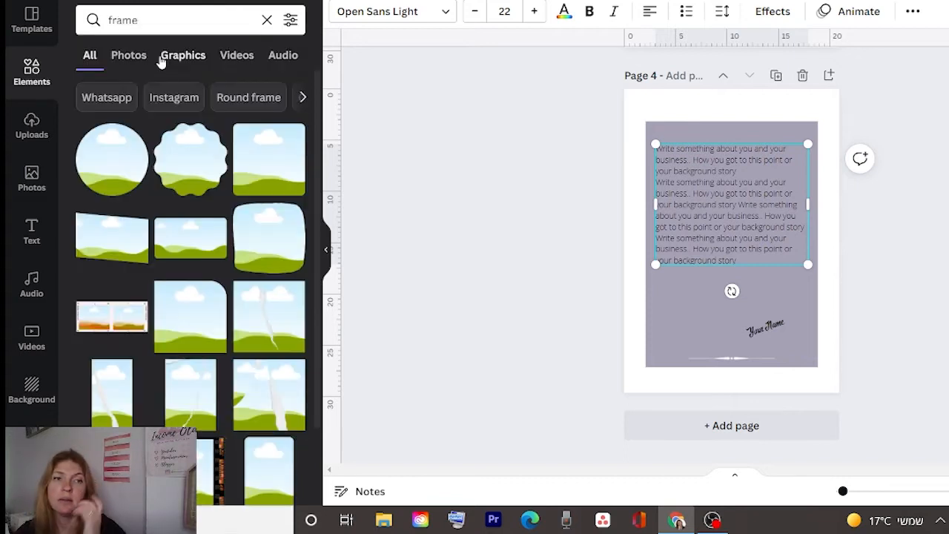
click(191, 239)
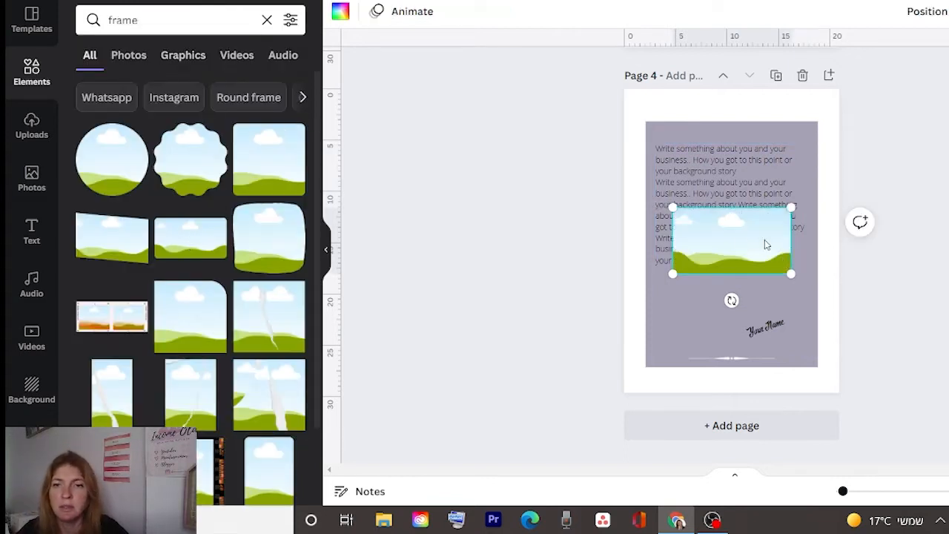
Centre the landscape photo frame below the body text on page 4, raising the text and moving the signature below the frame.
drag(741, 192, 722, 301)
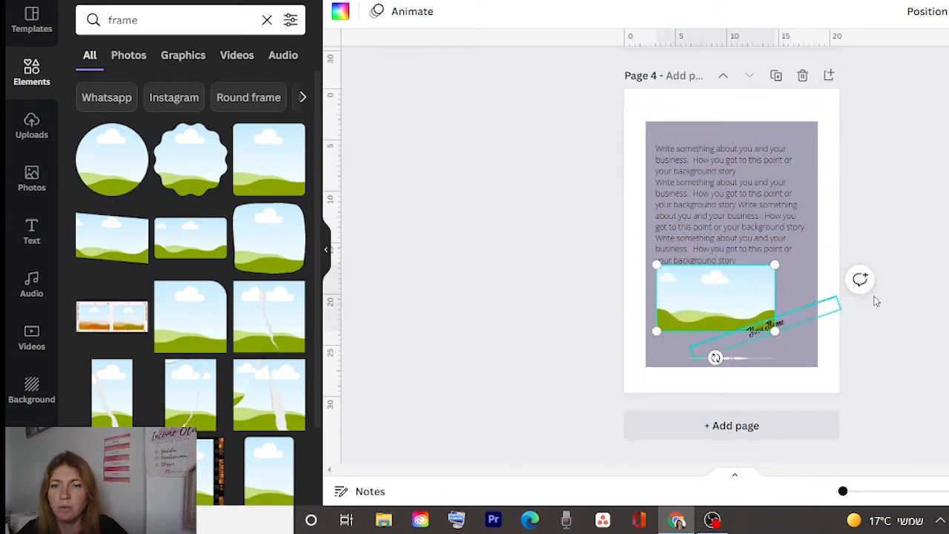
drag(765, 328, 785, 340)
drag(723, 192, 722, 175)
drag(733, 302, 747, 296)
key(Escape)
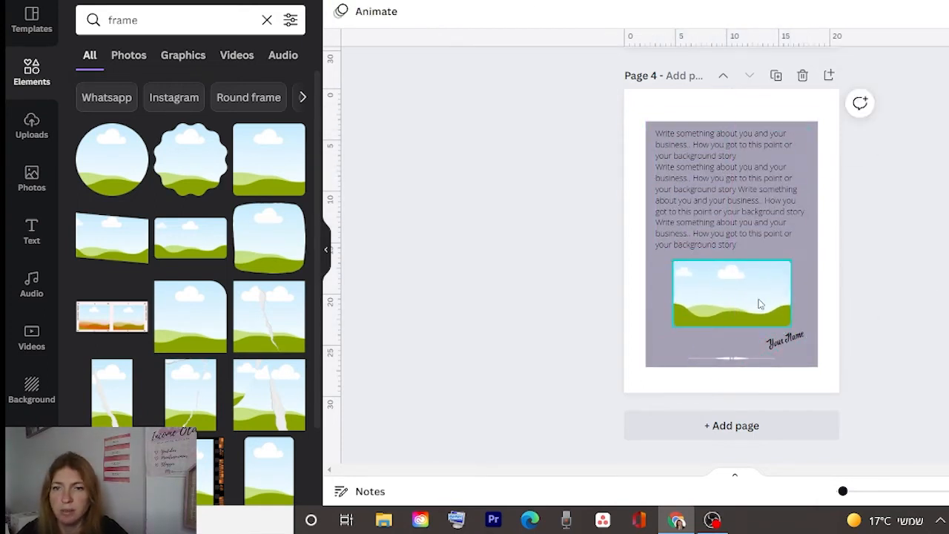
Delete the decorative divider on page 4 and shorten the lavender rectangle by raising its bottom edge.
click(740, 348)
drag(730, 362, 746, 338)
click(697, 359)
key(Delete)
click(712, 366)
Move the signature up under the body text and lower the photo frame so it overlaps the rectangle's bottom edge.
drag(785, 339, 779, 282)
click(804, 312)
drag(732, 317, 733, 352)
key(Escape)
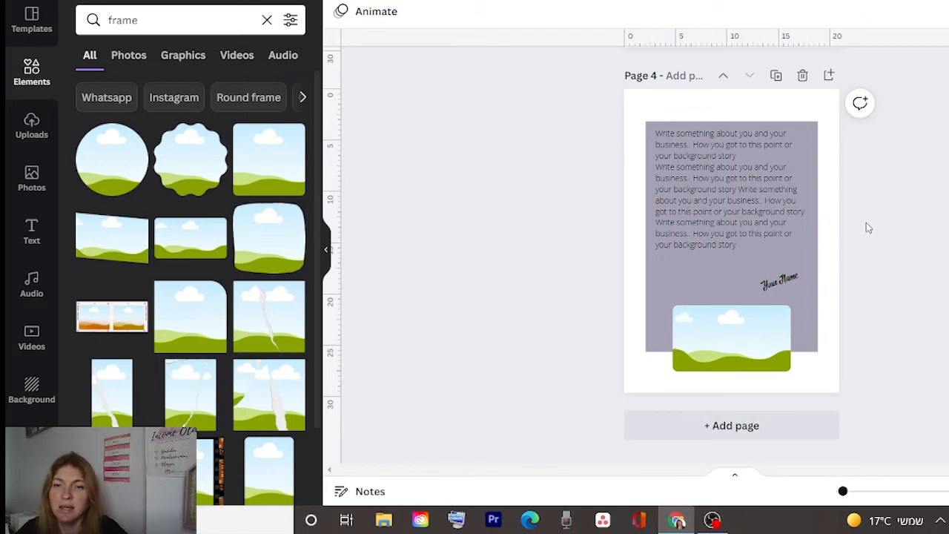
Add a blank page 5 and place the portrait photo frame with rounded corners in its upper-left corner.
click(830, 76)
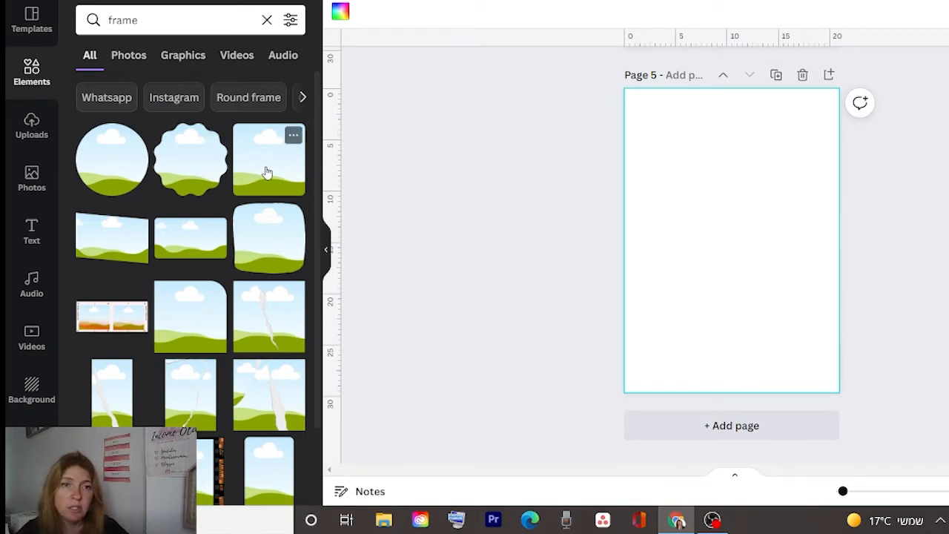
scroll(182, 247, down, 3)
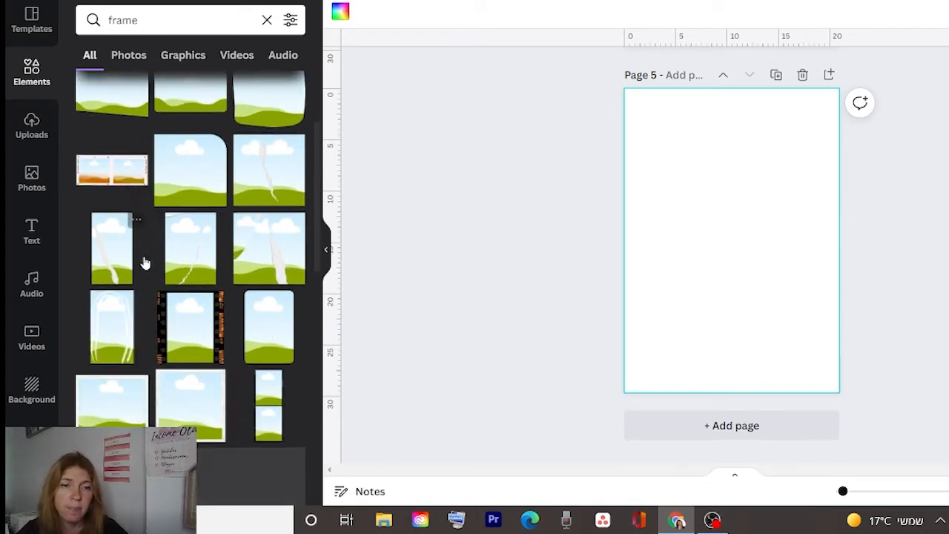
click(267, 337)
drag(711, 235, 675, 181)
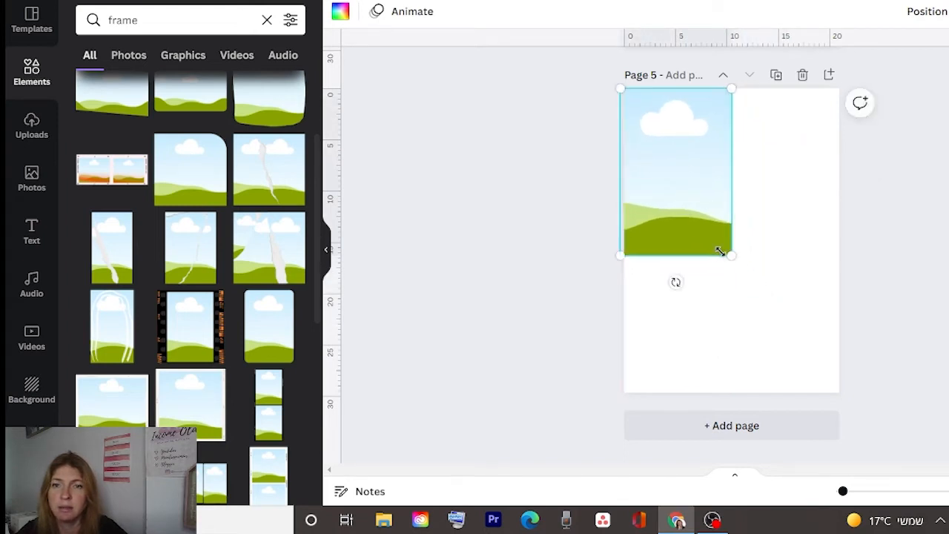
Enlarge the portrait photo frame until it covers the whole of page 5.
drag(736, 255, 911, 420)
drag(771, 312, 745, 281)
drag(856, 67, 841, 76)
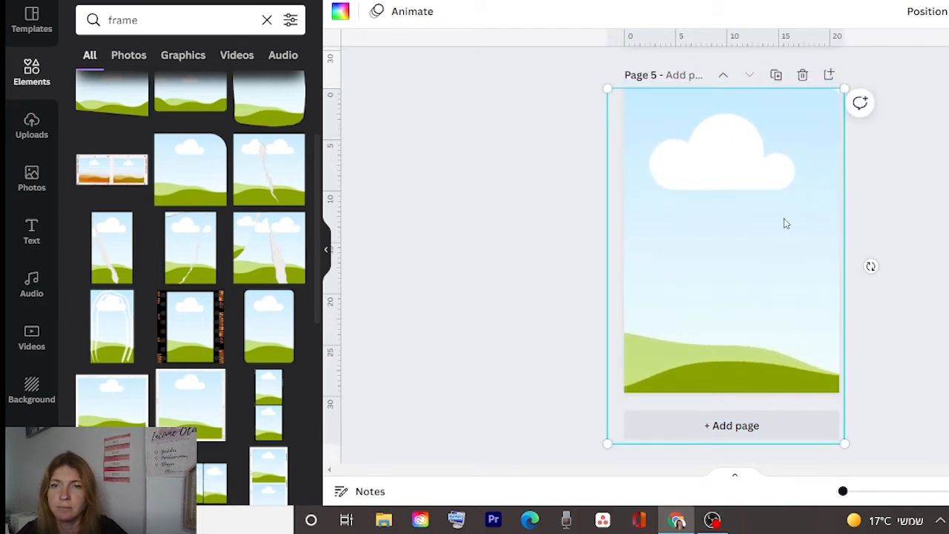
Align the photo frame to the middle and center of page 5, and nudge it slightly down.
click(926, 11)
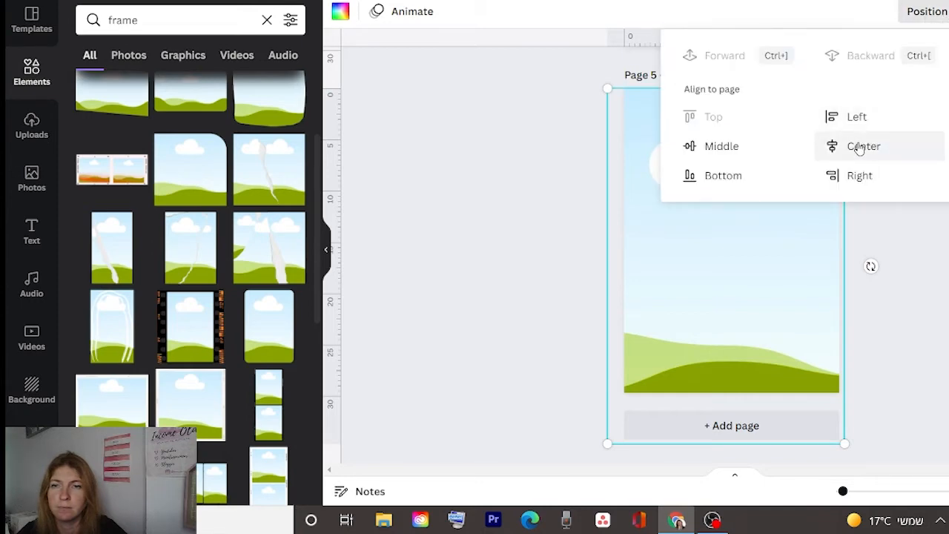
click(749, 148)
click(942, 319)
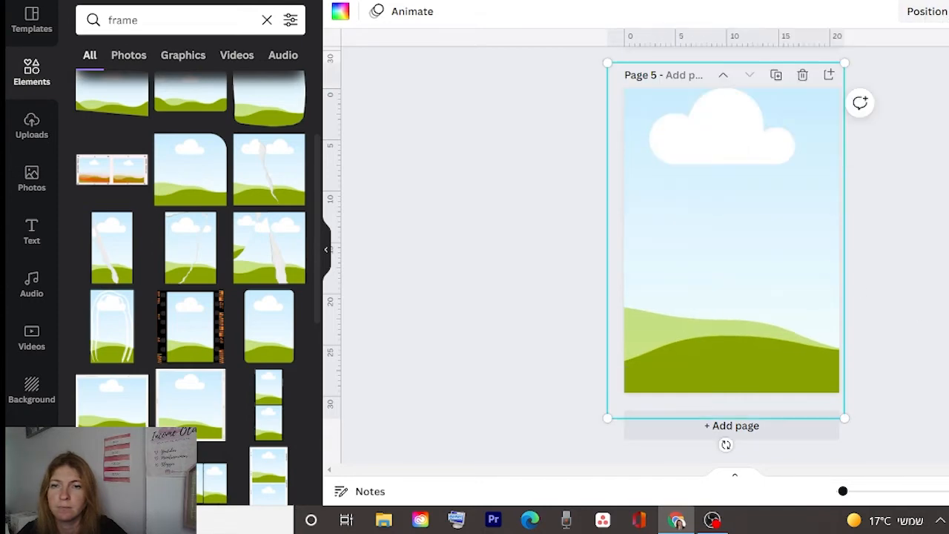
click(928, 15)
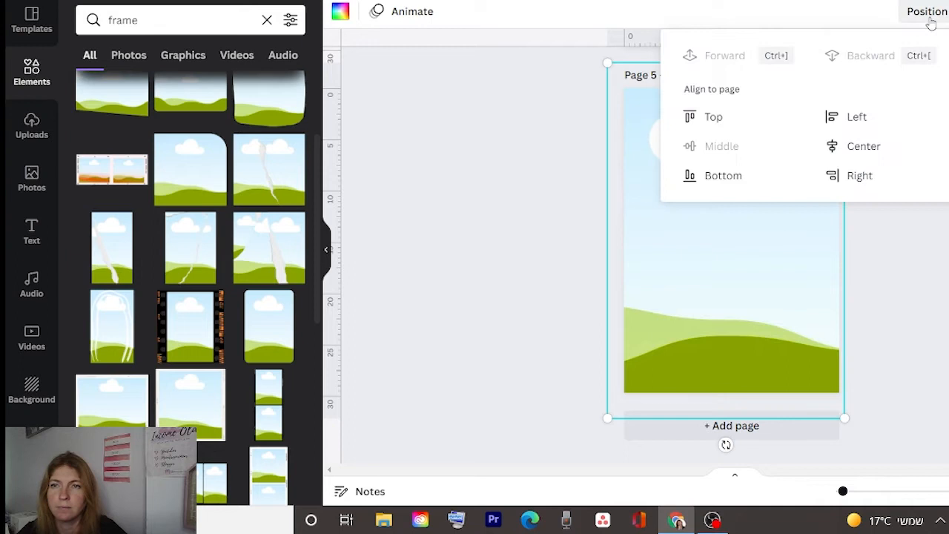
click(875, 144)
click(885, 218)
drag(761, 264, 758, 265)
click(931, 281)
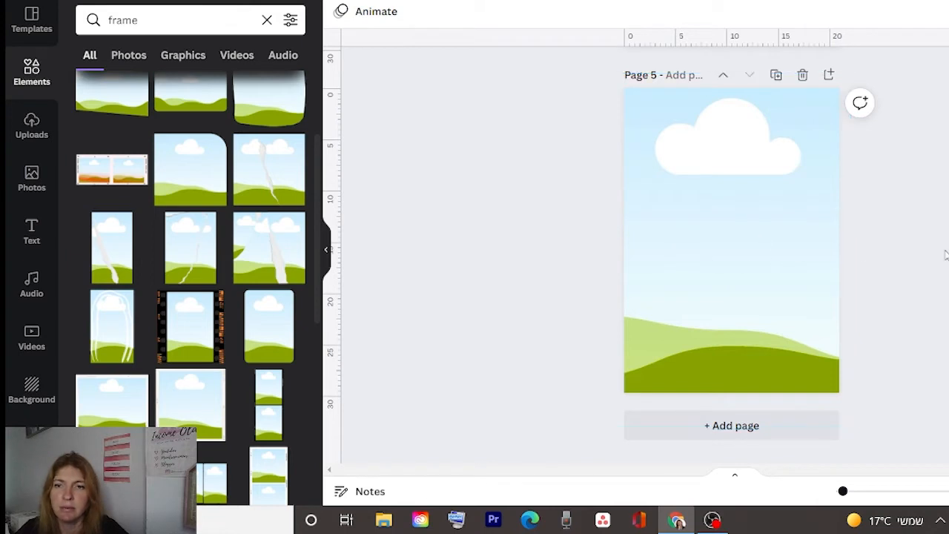
click(804, 253)
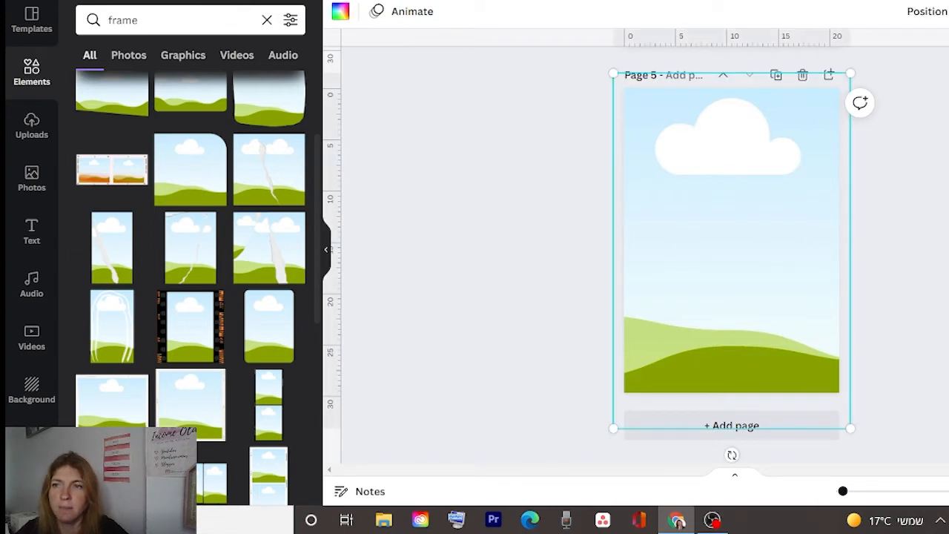
key(Escape)
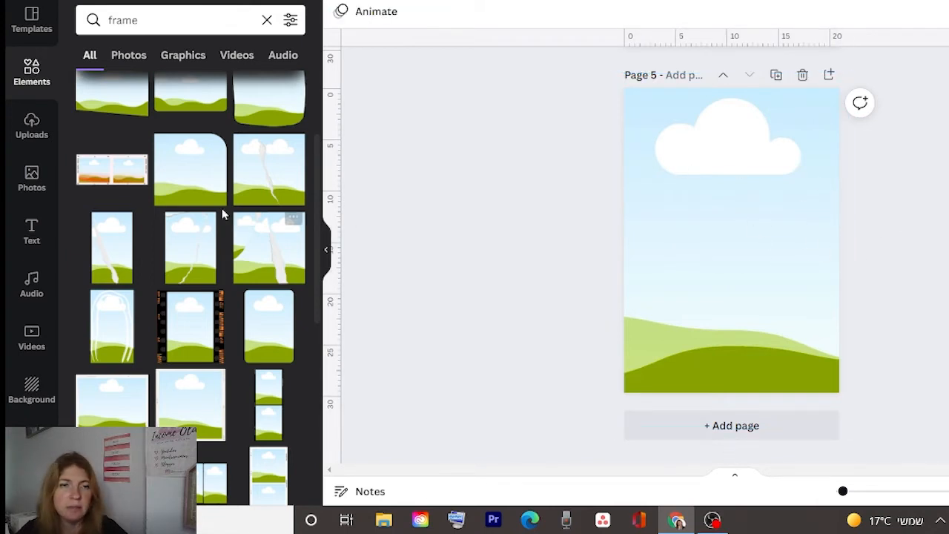
Clear the "frame" search, add a square shape to page 5 and stretch it to cover the entire page.
scroll(115, 211, up, 1)
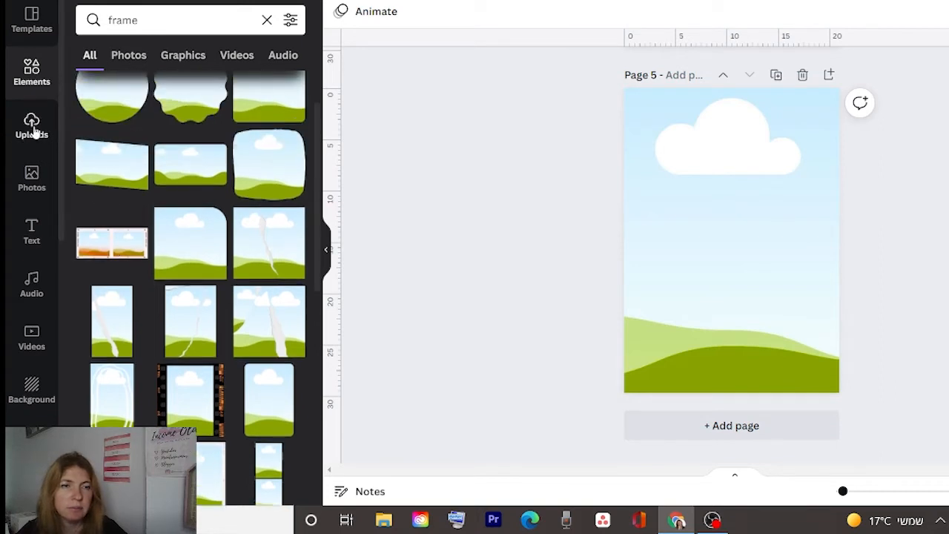
scroll(157, 181, up, 1)
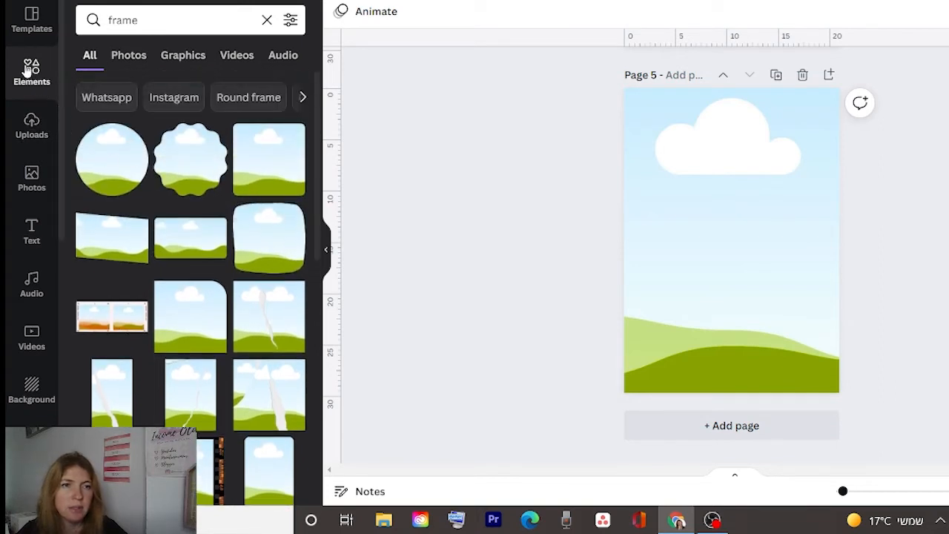
click(266, 21)
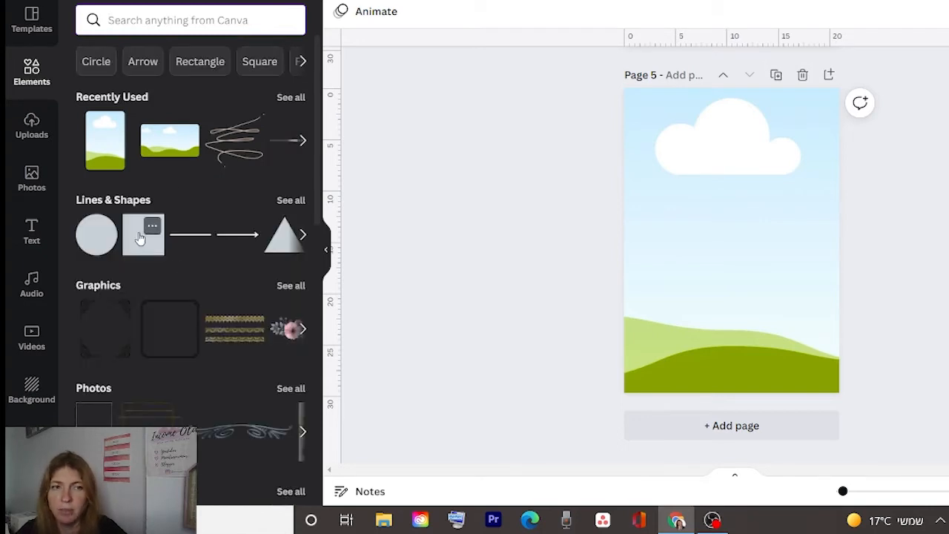
click(140, 237)
drag(673, 187, 628, 126)
drag(708, 133, 707, 87)
drag(785, 193, 833, 197)
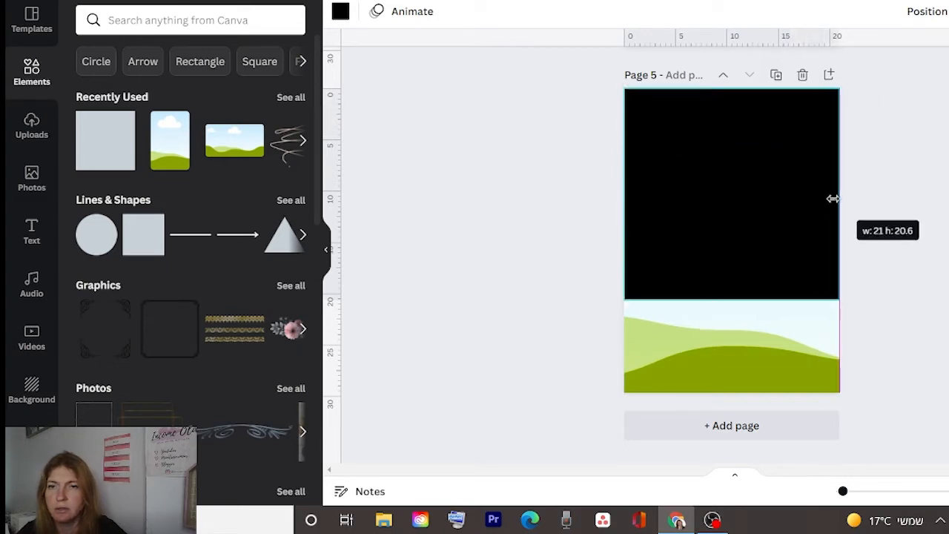
drag(733, 298, 739, 391)
Recolour the full-page shape with the greyish lavender from the Untitled palette and set its transparency to 71.
click(340, 11)
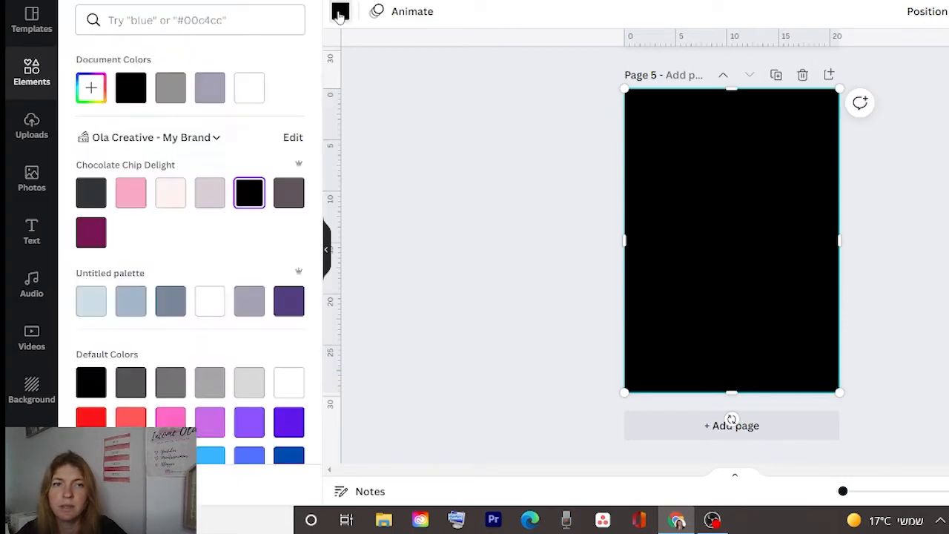
click(210, 194)
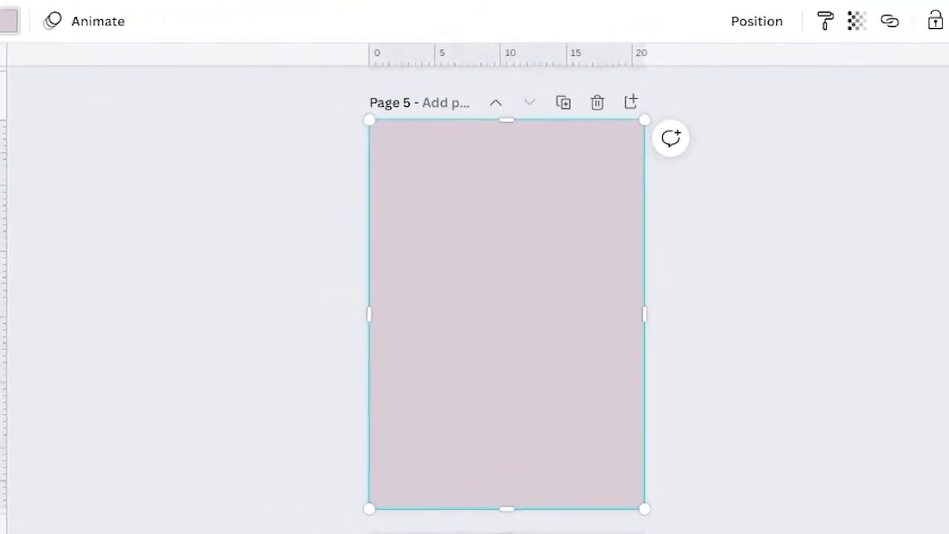
click(249, 301)
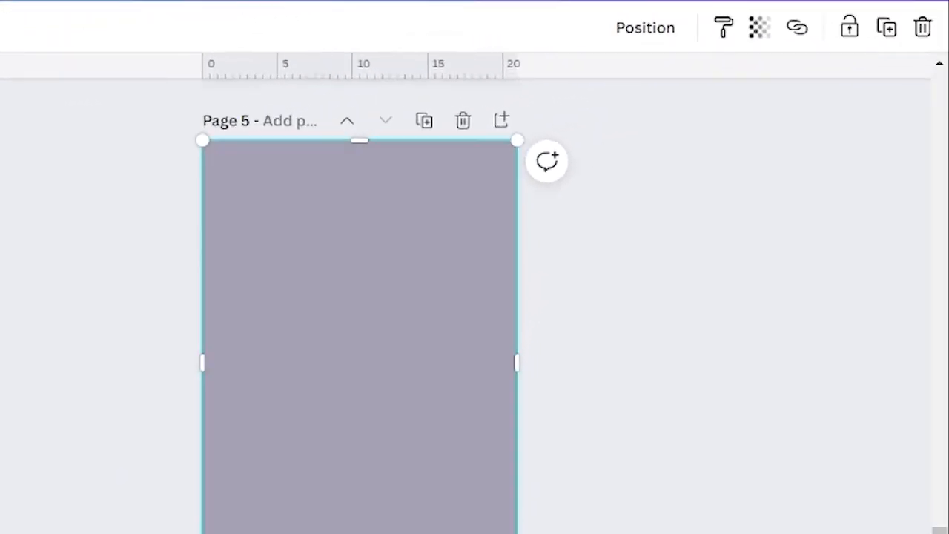
click(760, 27)
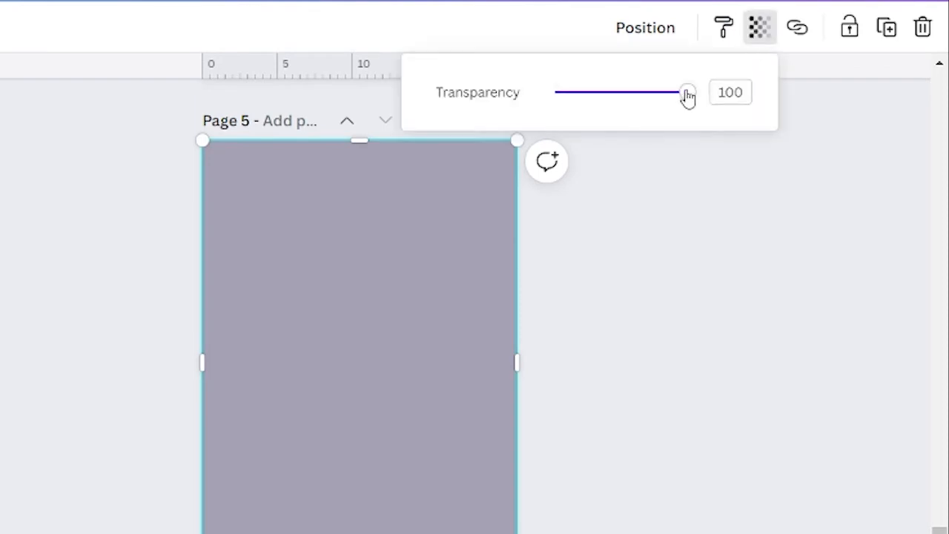
drag(688, 96, 650, 104)
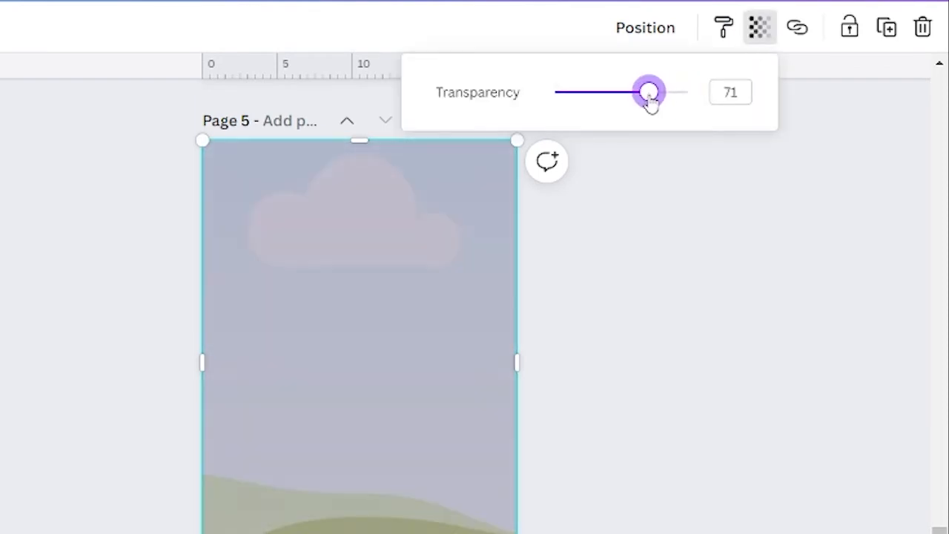
click(697, 287)
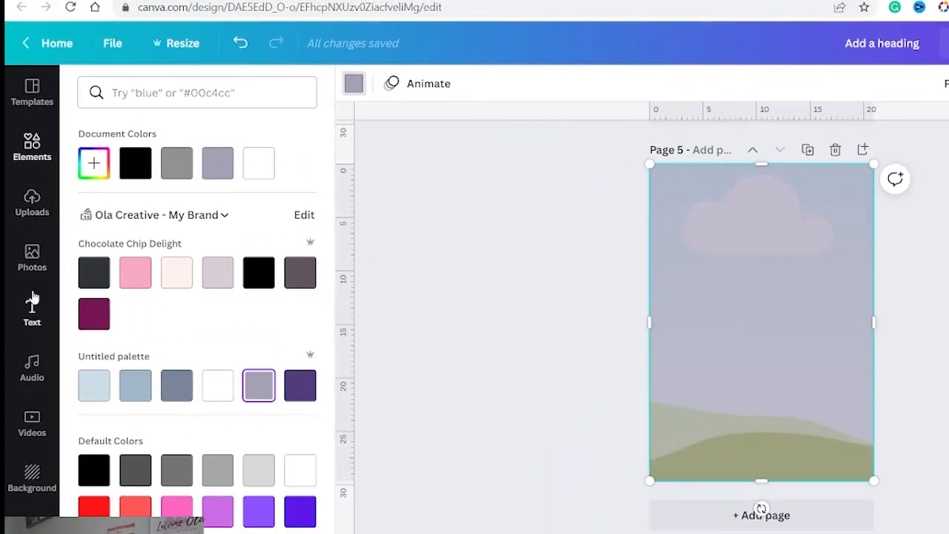
Add a heading reading "Chapter 1" in the middle of page 5 and reduce its font size.
click(34, 315)
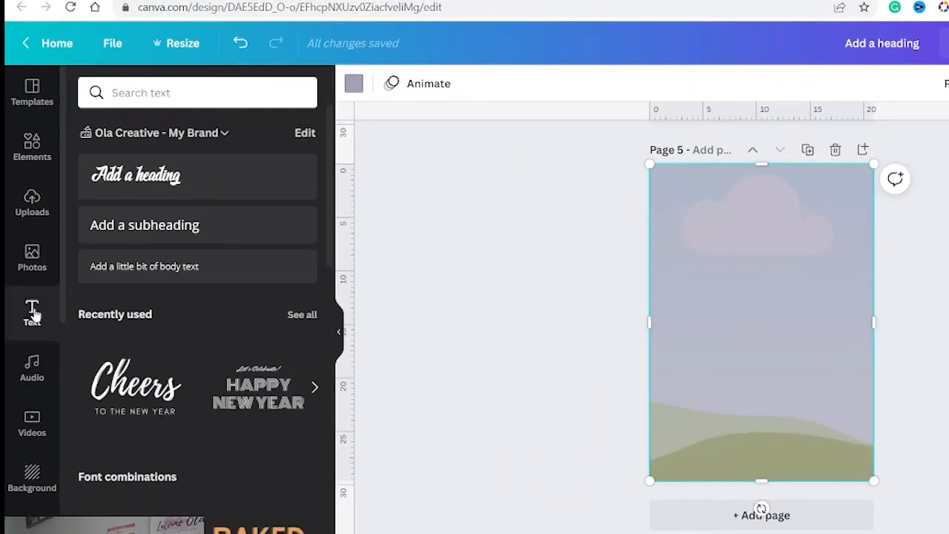
click(160, 182)
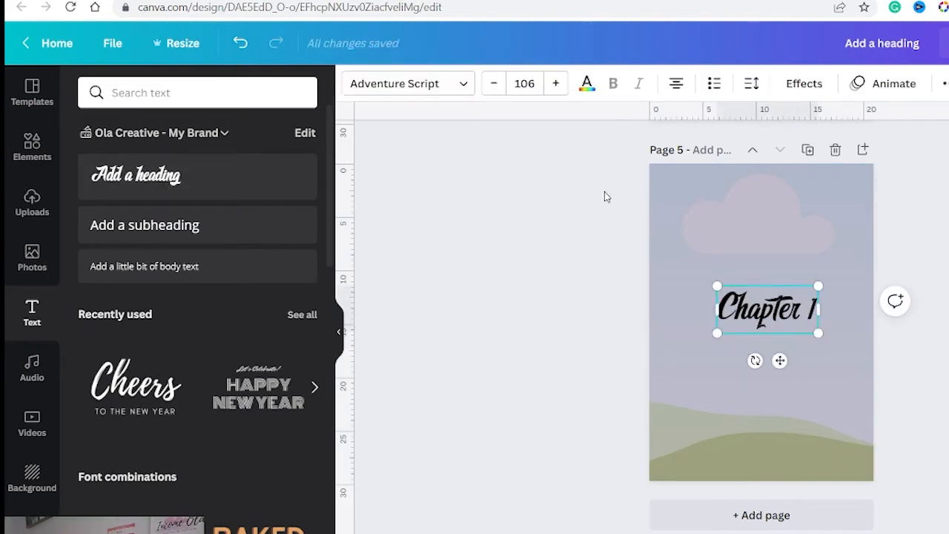
click(945, 83)
click(524, 83)
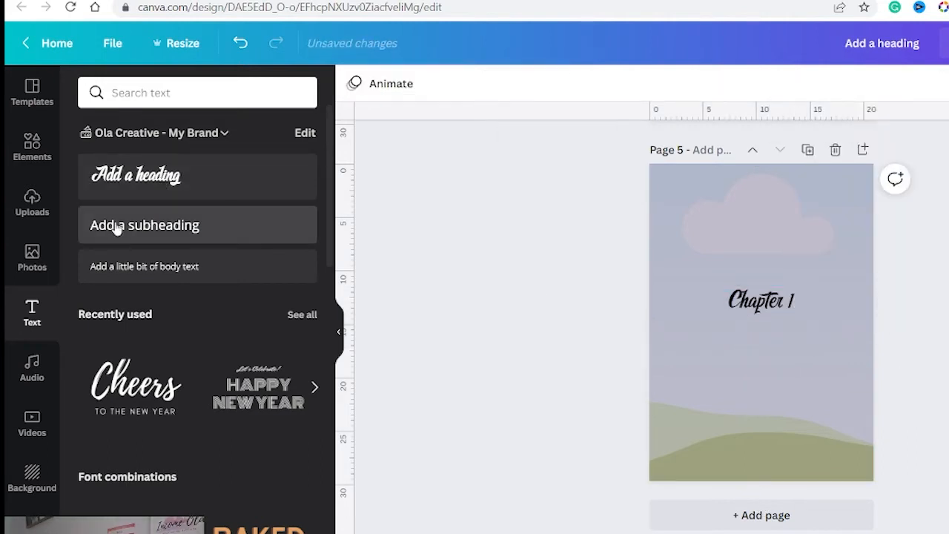
Add a second heading reading "The Name Of Your Chapter" below "Chapter 1" and enlarge it to font size 87.
click(165, 182)
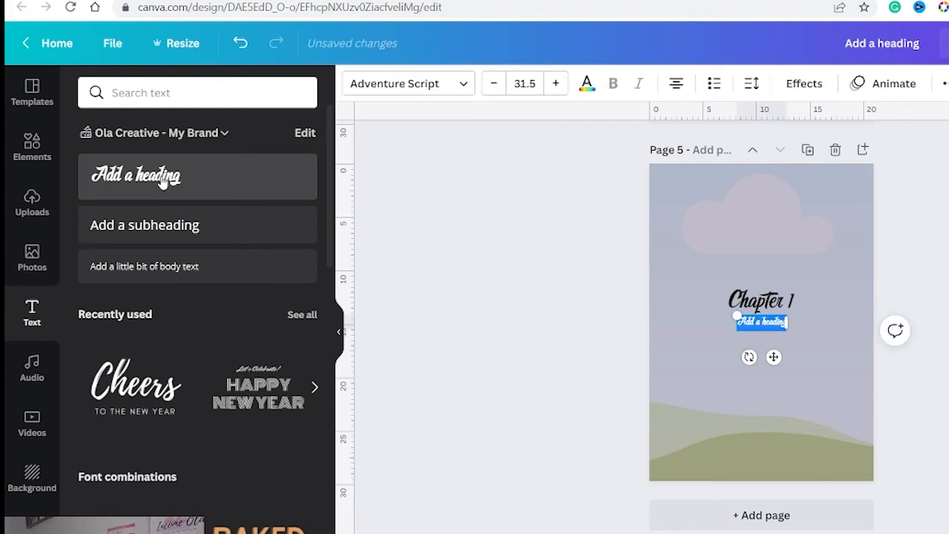
text(A)
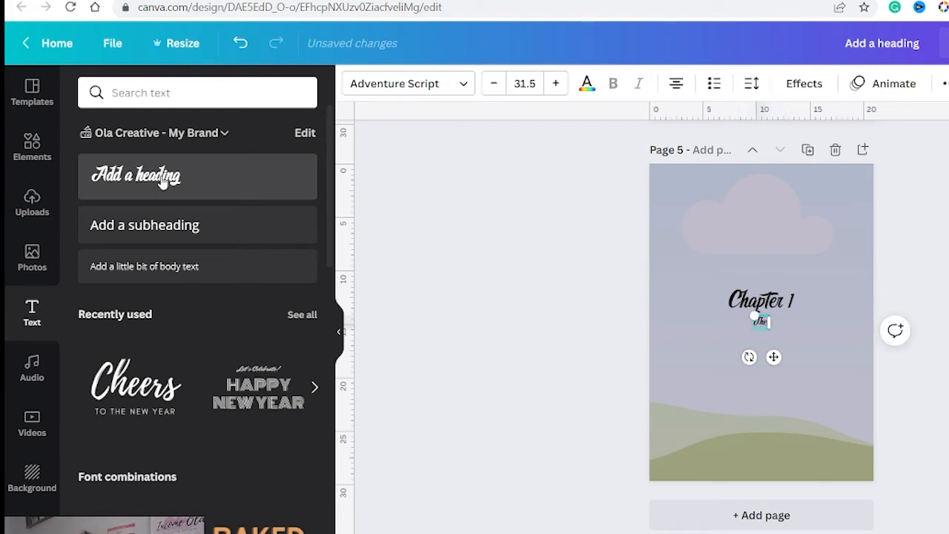
text(he Name Of)
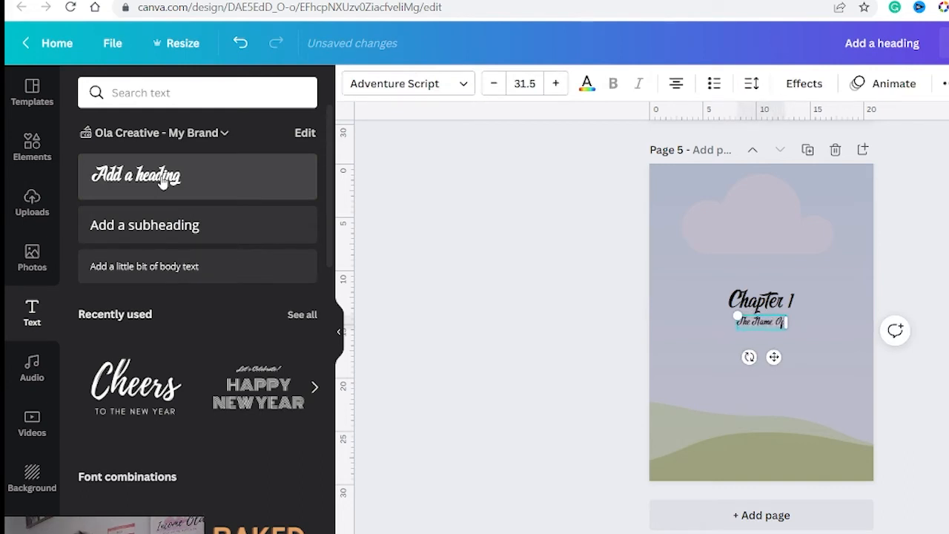
text( Your Chapter)
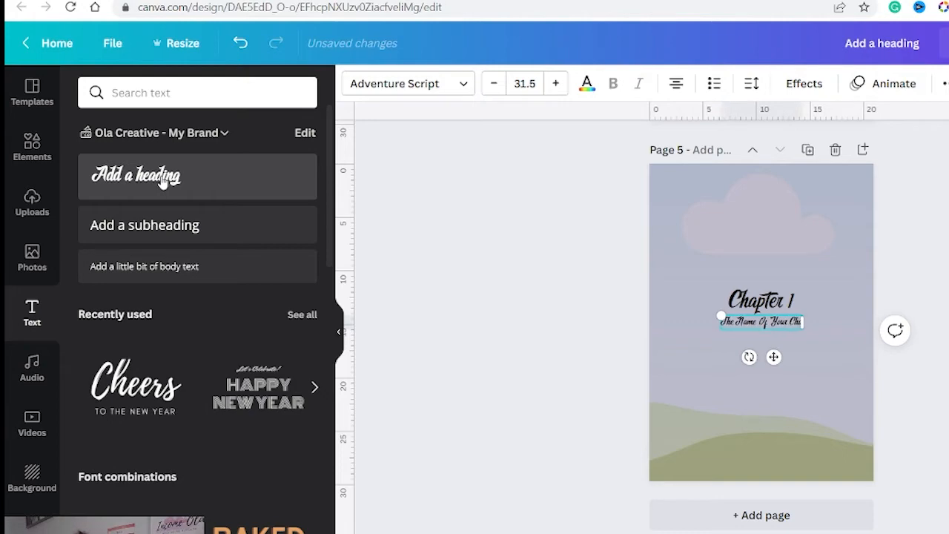
drag(811, 321, 785, 326)
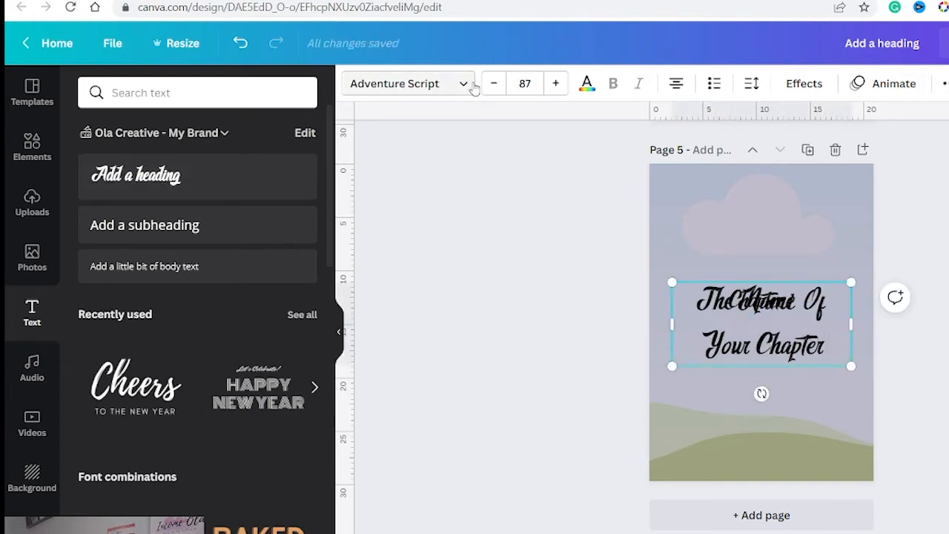
Try Arimo for the chapter name, settle on Open Sans, and scale the text down to fit on two lines.
click(470, 84)
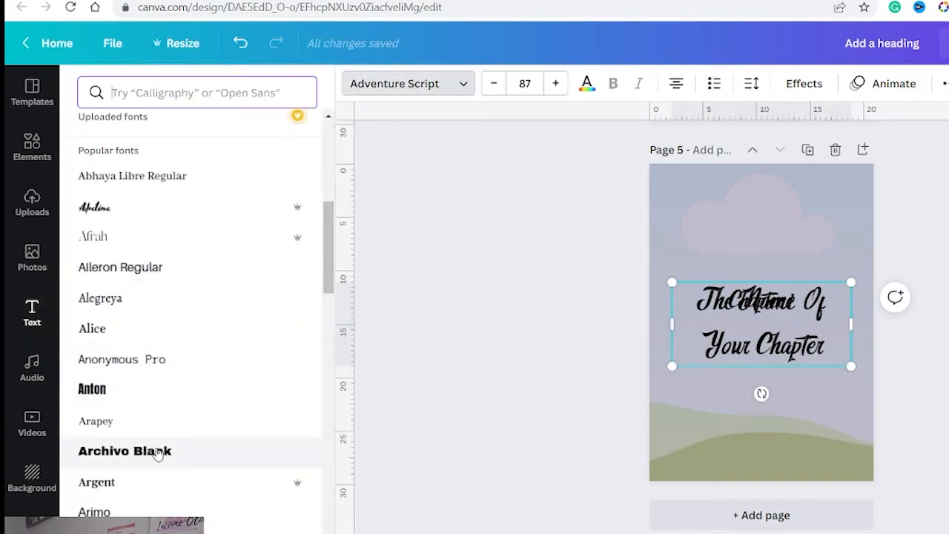
click(155, 451)
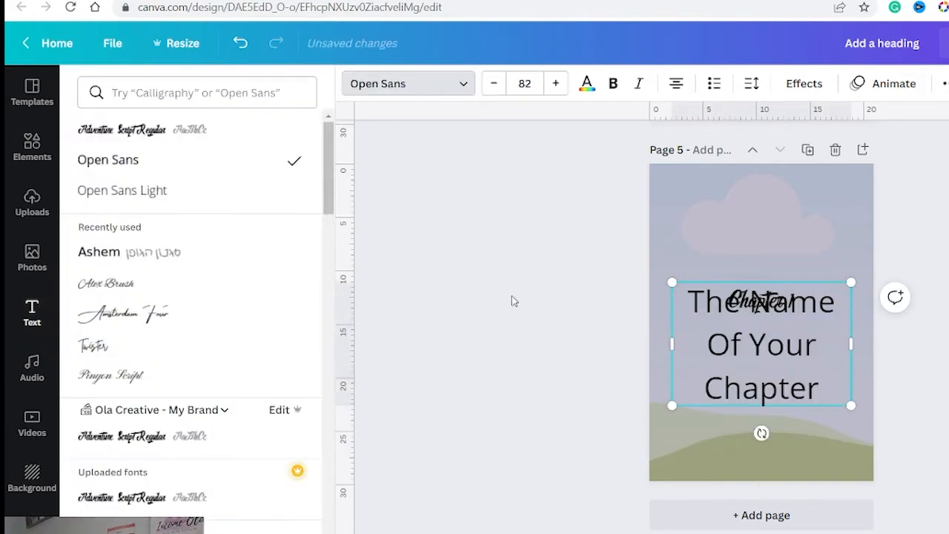
scroll(148, 267, down, 10)
scroll(127, 333, down, 5)
click(111, 277)
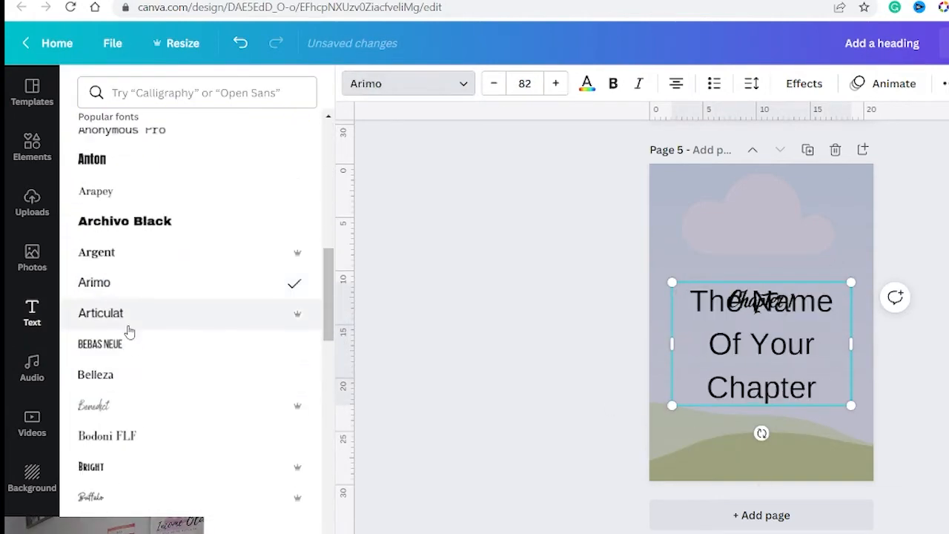
scroll(190, 334, down, 5)
click(178, 361)
drag(850, 281, 836, 296)
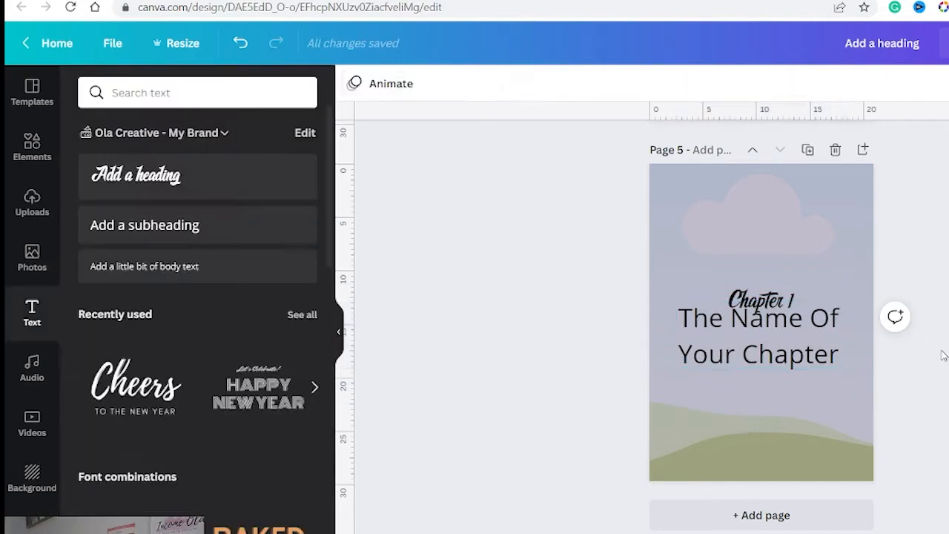
Move "Chapter 1" to the upper right corner of page 5 and position the chapter name around the page's middle.
drag(753, 338, 756, 300)
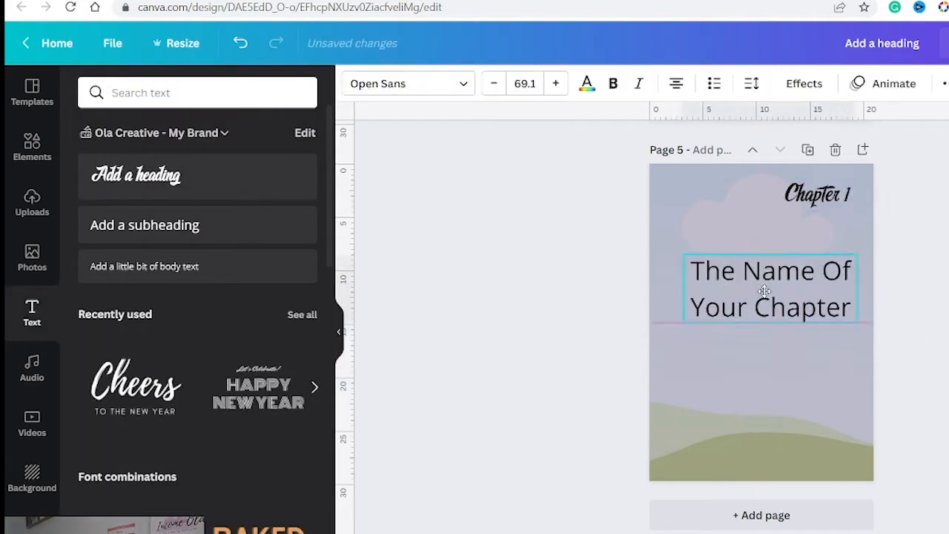
drag(764, 289, 796, 324)
click(928, 343)
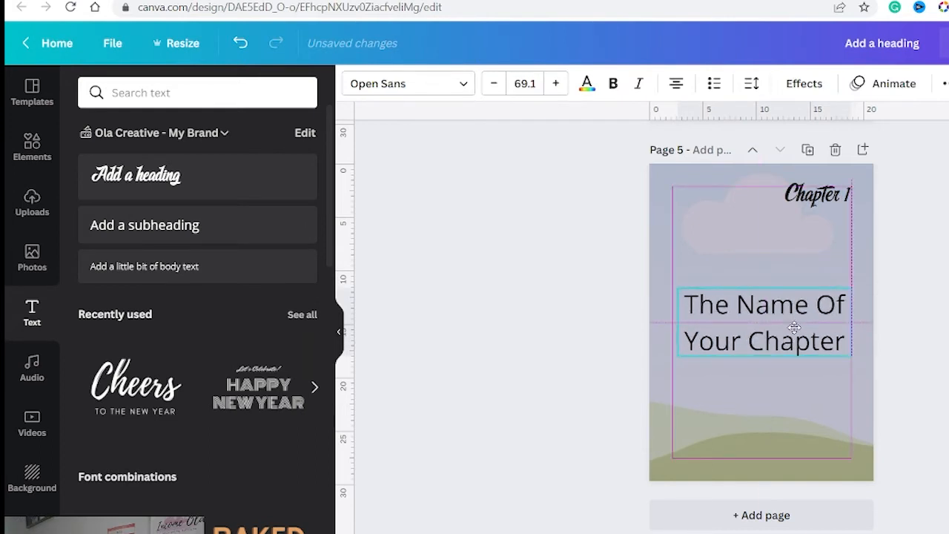
drag(794, 326, 799, 313)
key(Escape)
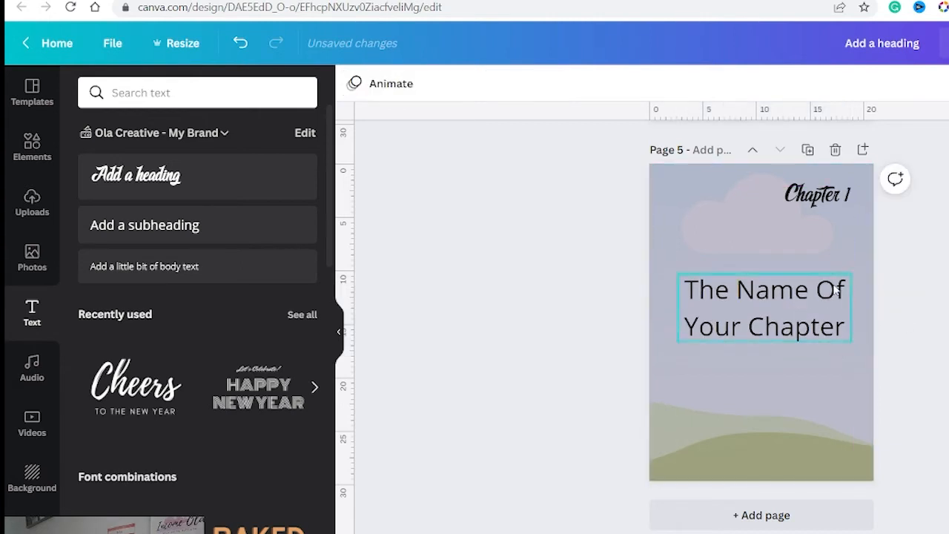
Search the fonts for "handwriting" and set "Chapter 1" in Alex Brush.
click(808, 203)
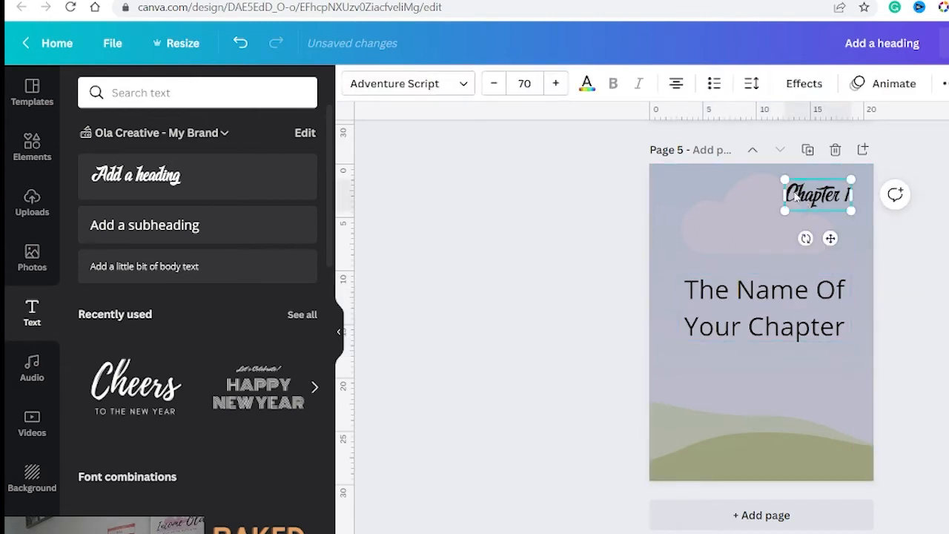
click(465, 85)
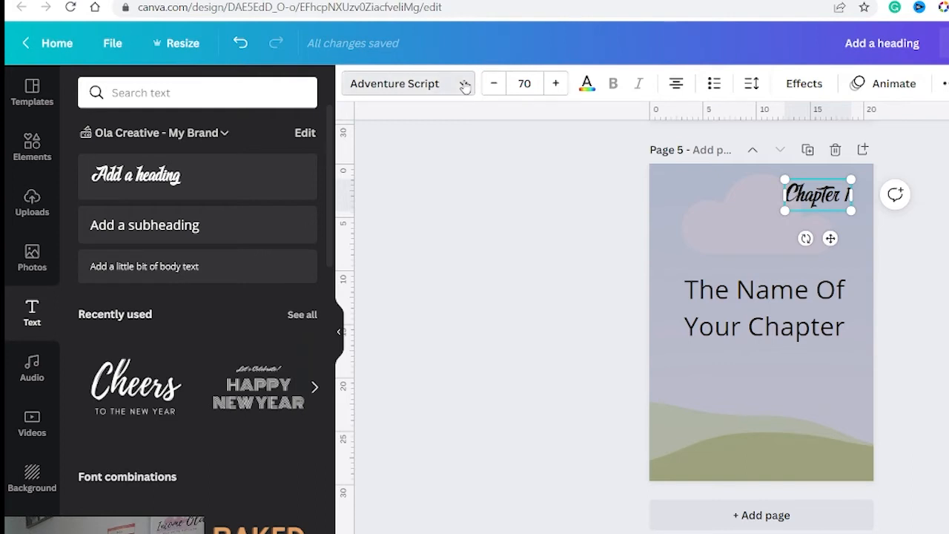
text(handwriting)
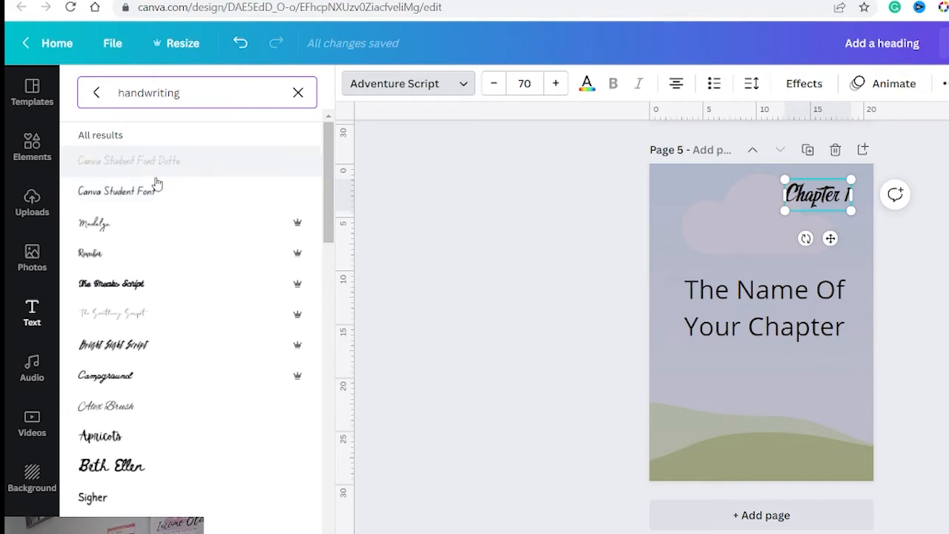
scroll(220, 296, down, 1)
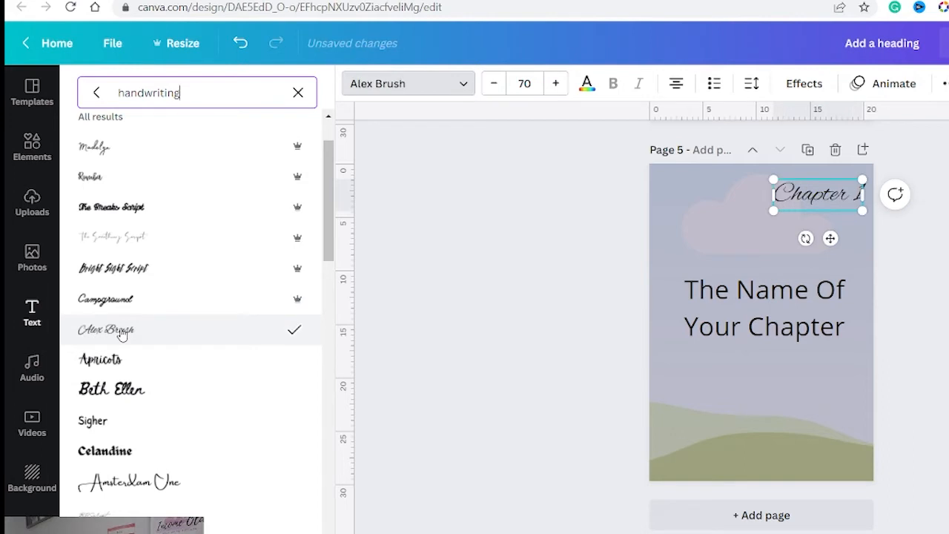
click(935, 264)
click(935, 264)
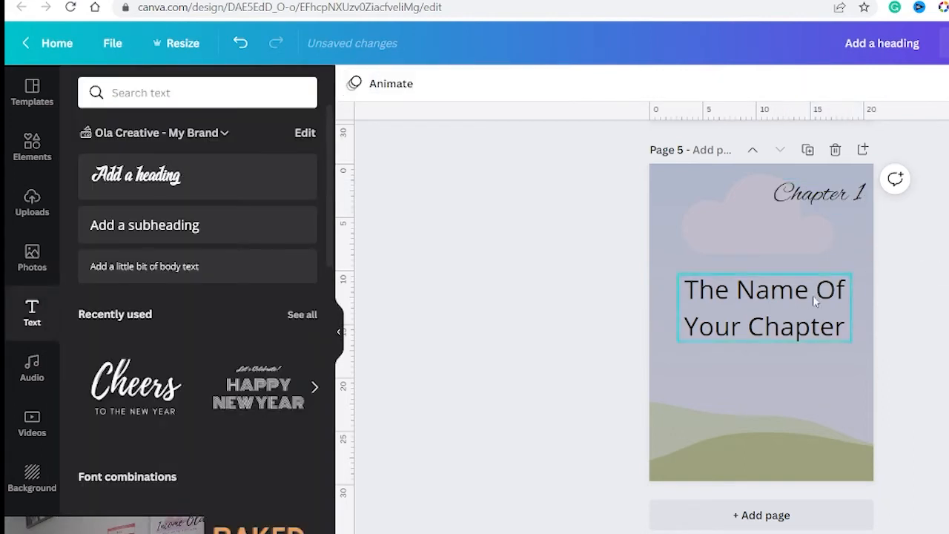
Make the chapter name bold and colour it white.
click(808, 305)
click(613, 84)
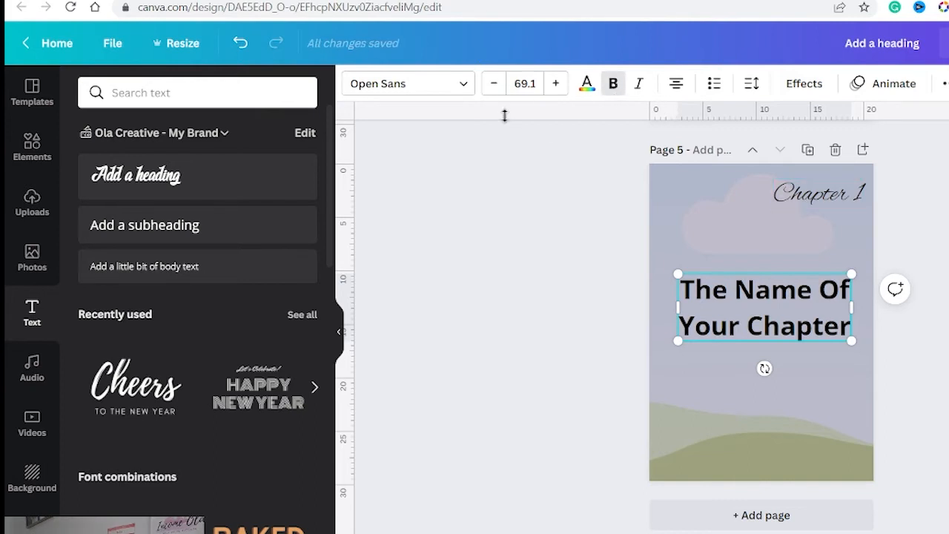
click(586, 83)
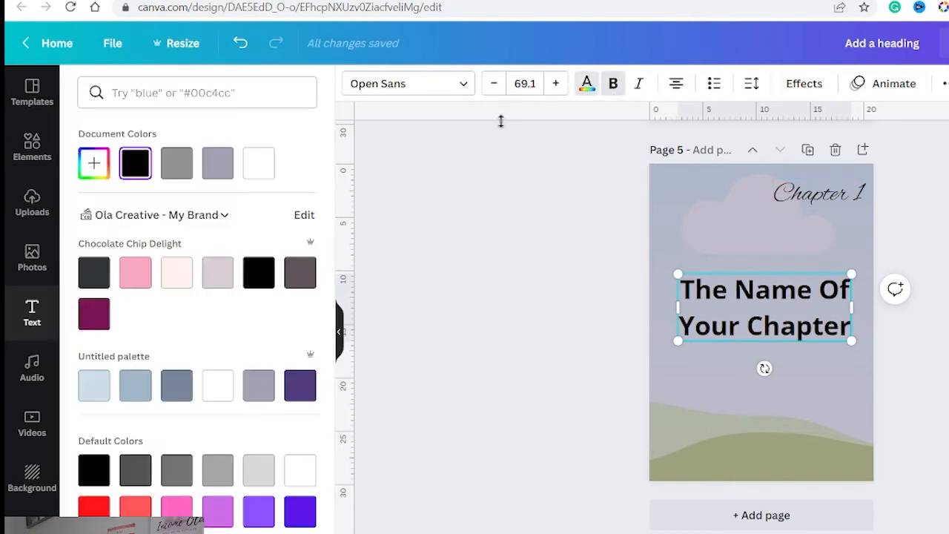
click(260, 164)
Move "Chapter 1" between the two lines of the chapter name and bring it to the front.
click(807, 199)
drag(807, 199, 753, 307)
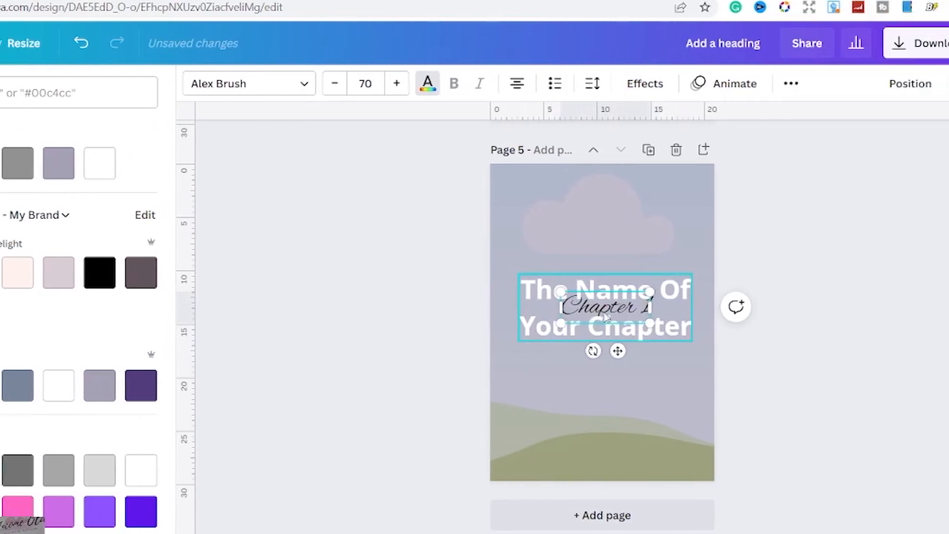
click(910, 83)
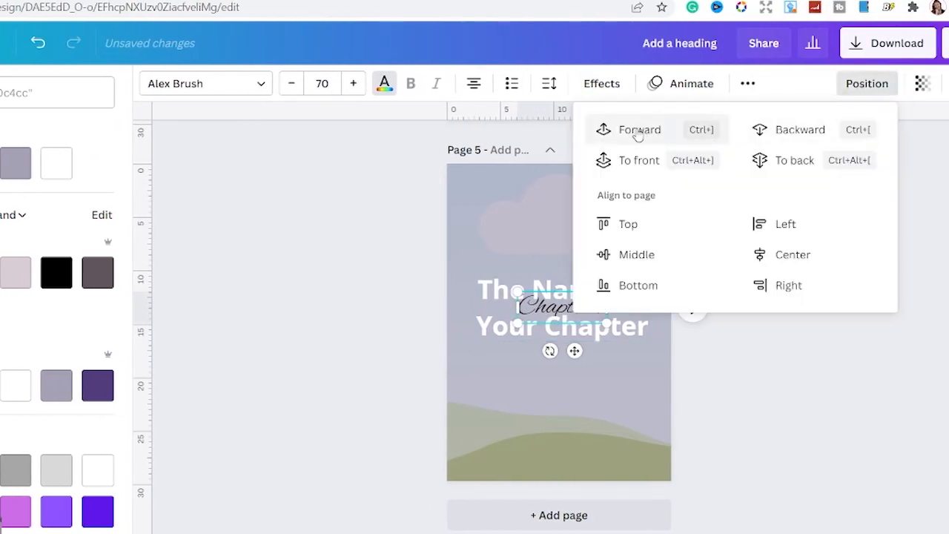
click(646, 162)
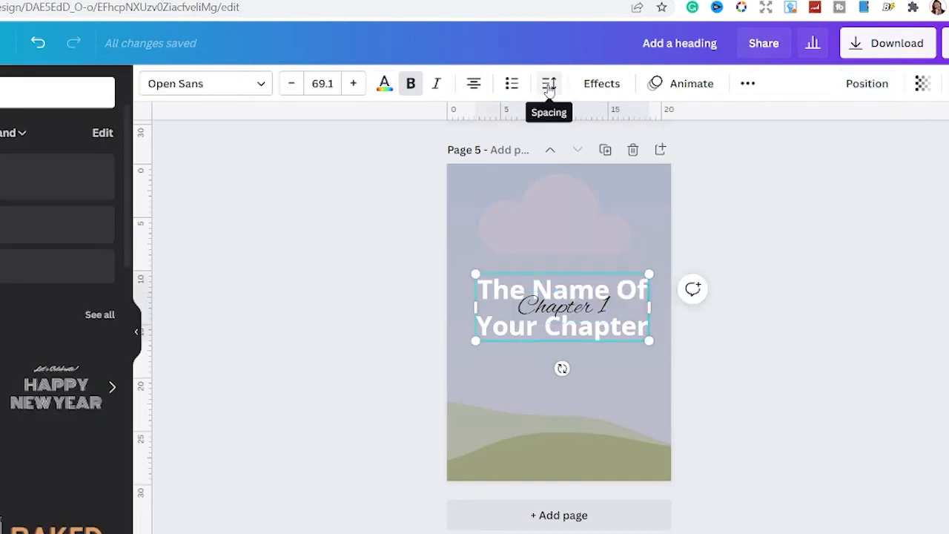
Increase the chapter name's line spacing to slightly under 1.71 and recentre its two lines around "Chapter 1".
click(549, 86)
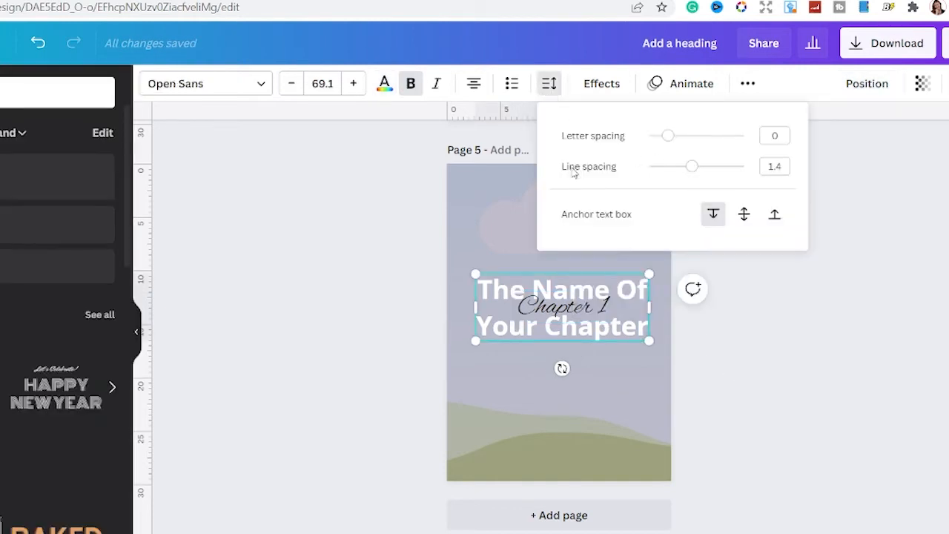
drag(693, 172, 708, 170)
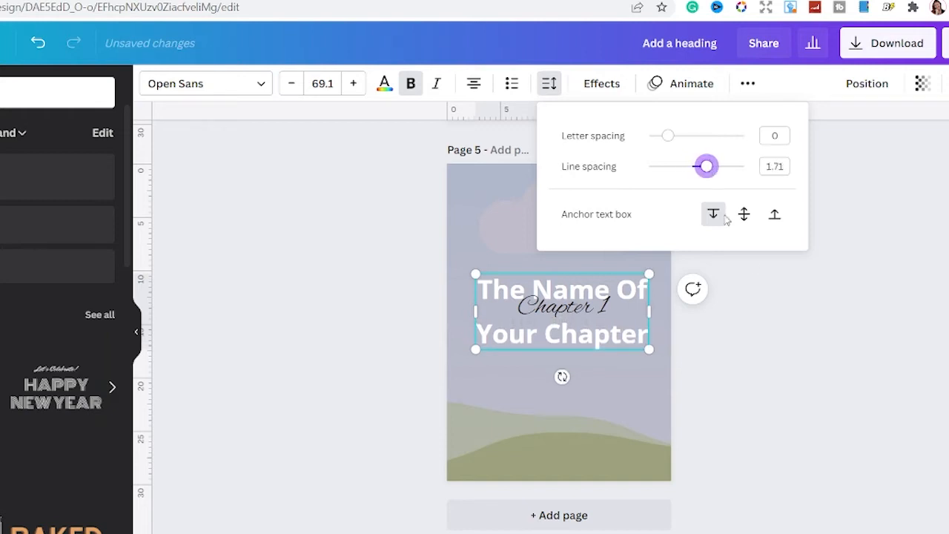
key(Escape)
click(550, 88)
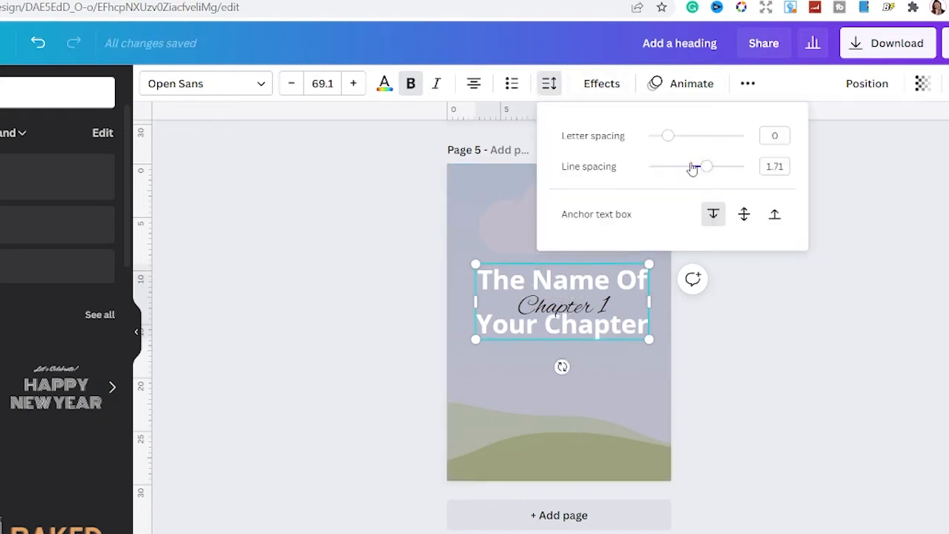
drag(707, 168, 704, 167)
key(Escape)
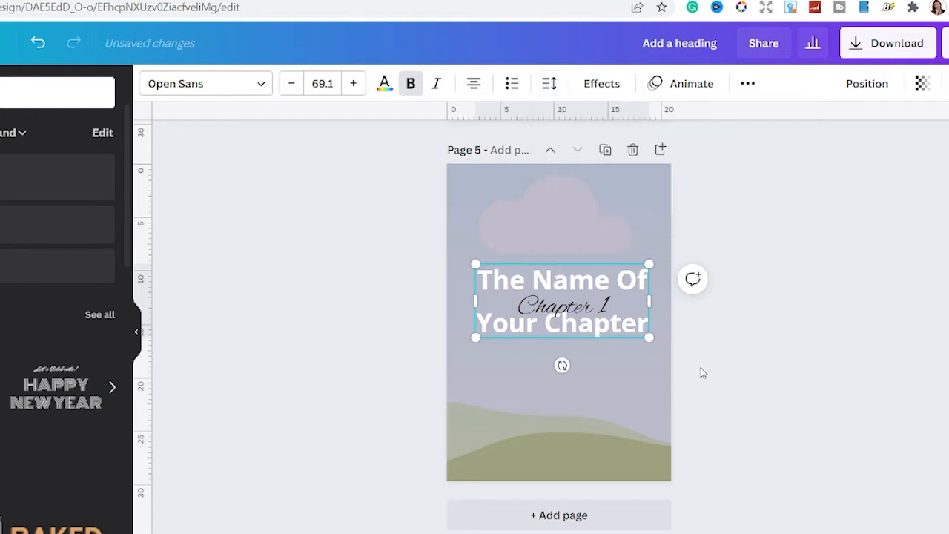
drag(613, 328, 614, 329)
click(793, 378)
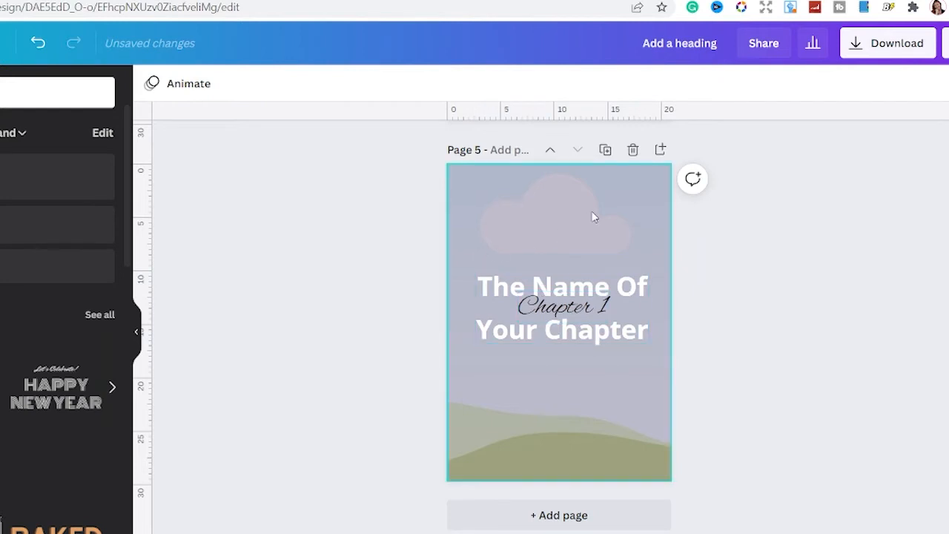
Add page 6 after the chapter title page and place a landscape frame across its full width at the top.
scroll(662, 195, up, 1)
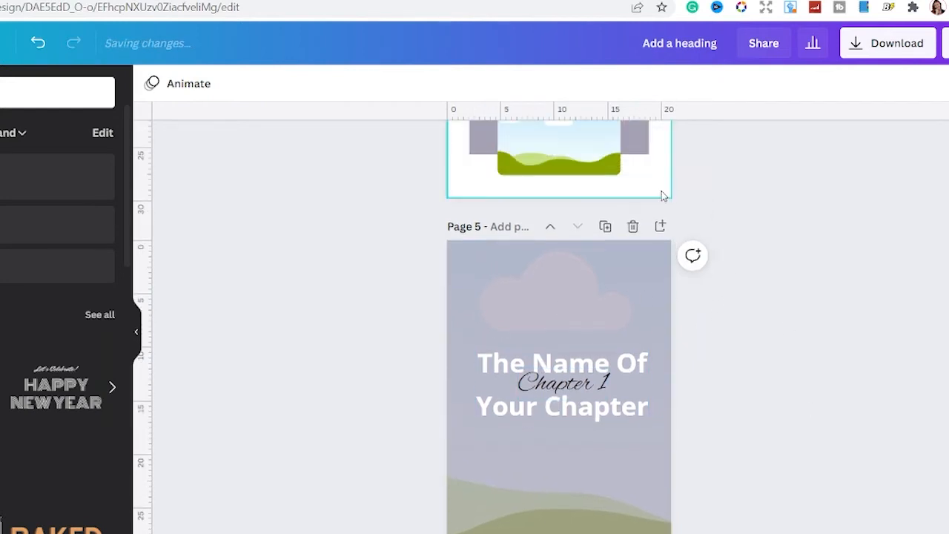
click(661, 226)
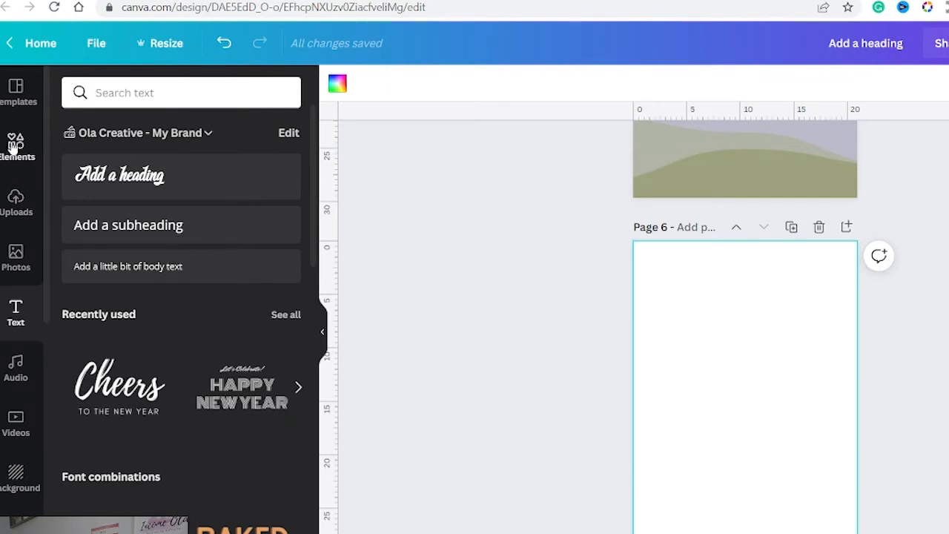
click(15, 145)
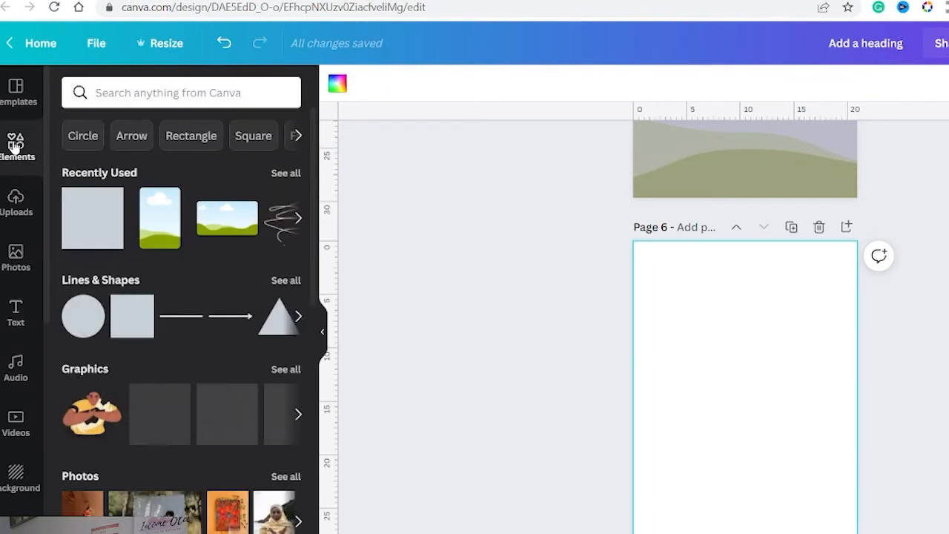
click(227, 224)
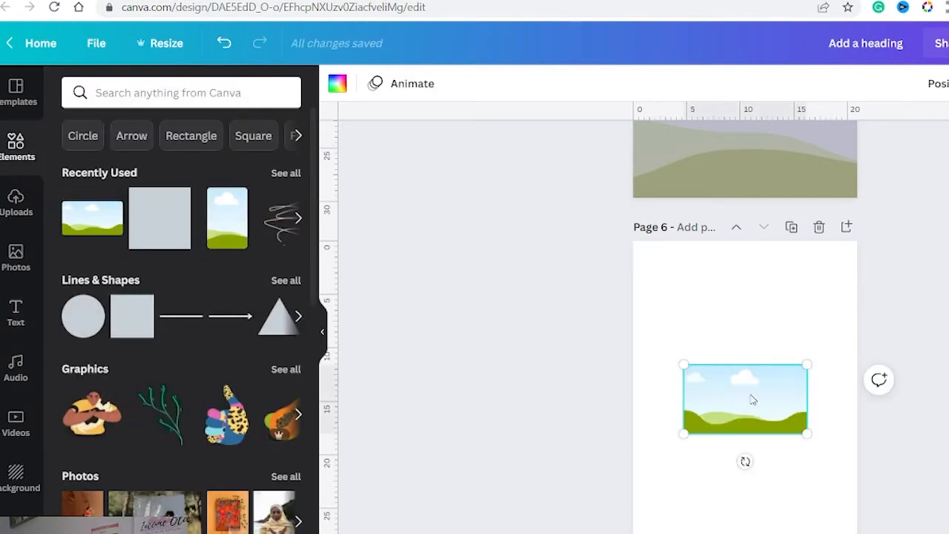
drag(748, 393, 747, 306)
click(737, 460)
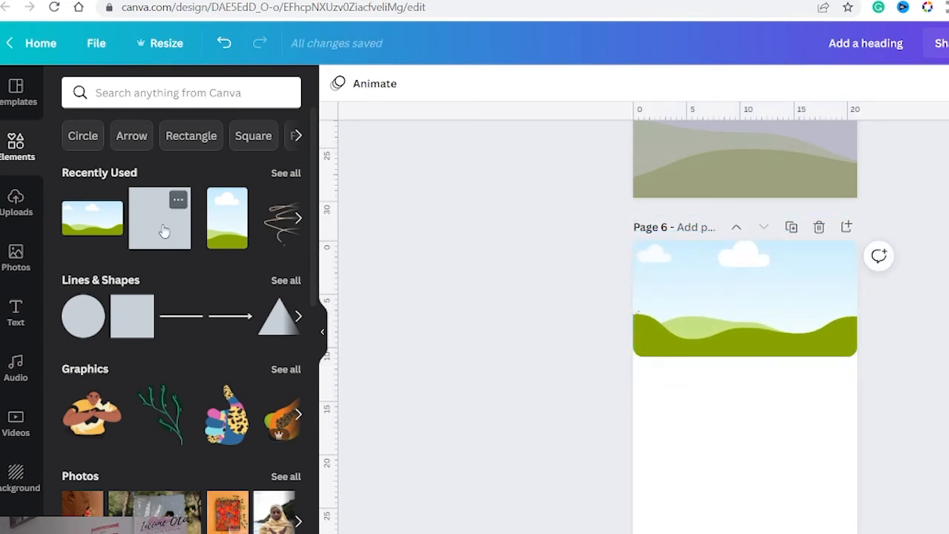
Add a square to page 6 and stretch it to 21 by 25.6, covering everything below the frame's upper strip.
drag(748, 399, 747, 345)
drag(807, 346, 858, 352)
drag(684, 346, 633, 345)
drag(746, 407, 751, 481)
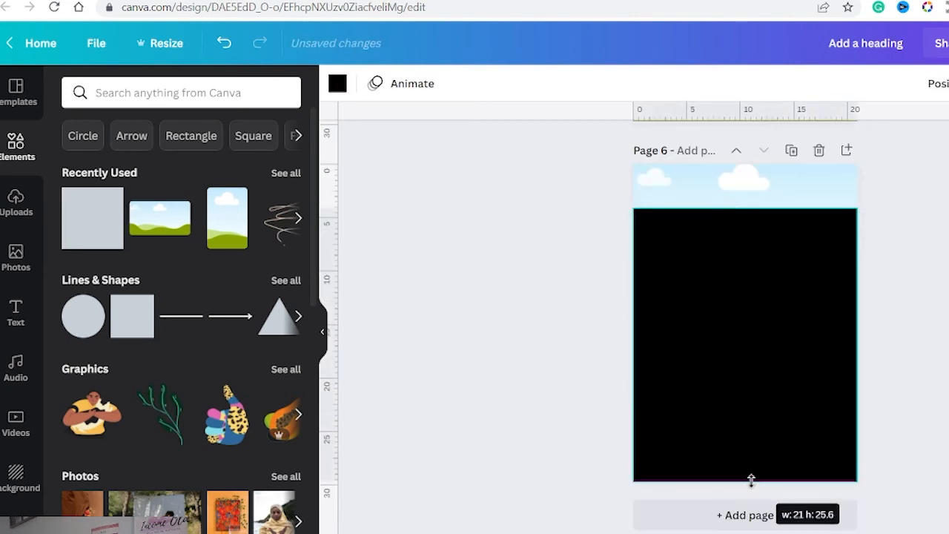
Recolour the large rectangle on page 6 white.
scroll(747, 371, up, 1)
click(338, 83)
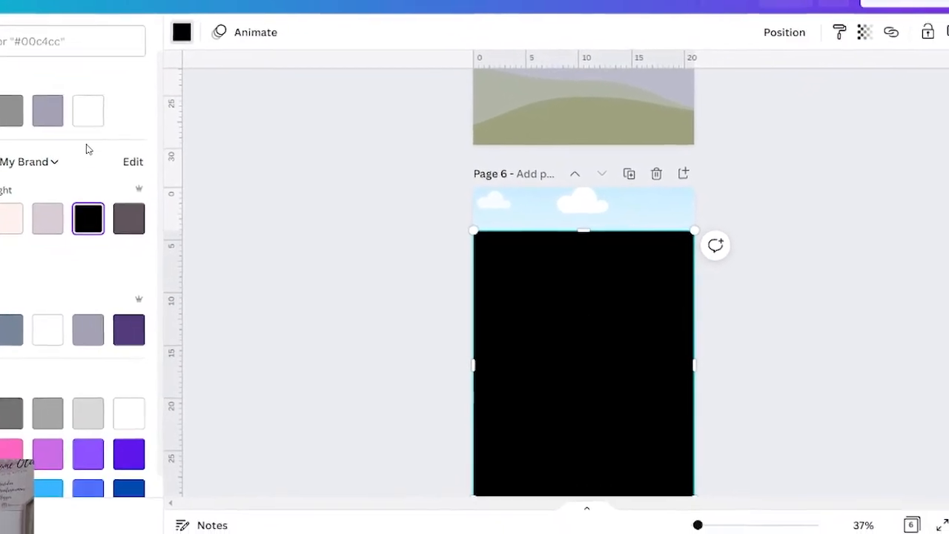
click(95, 114)
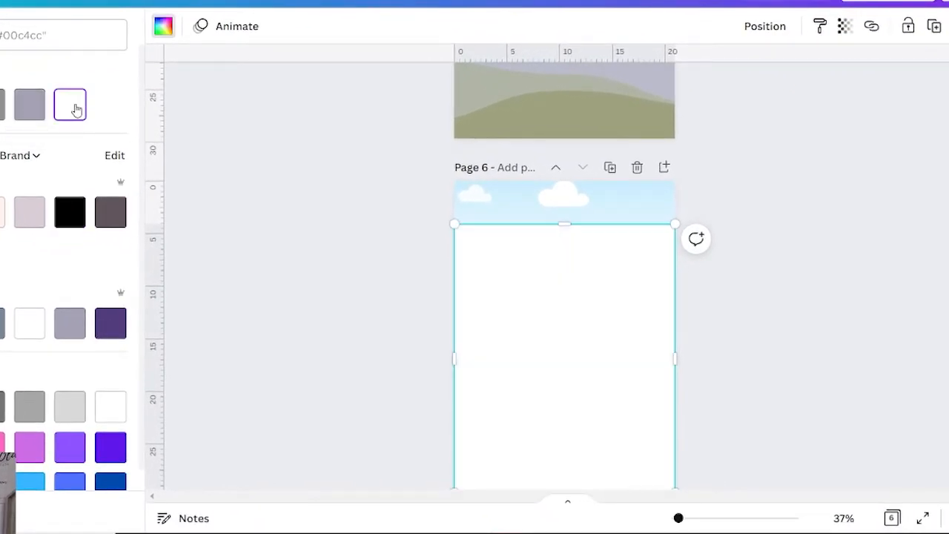
click(806, 283)
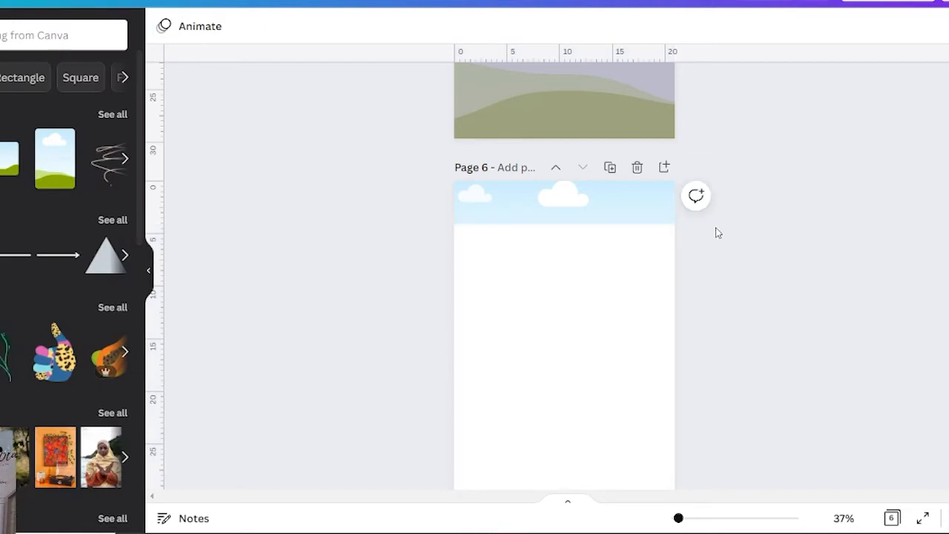
Lock the landscape frame and the white rectangle on page 6.
click(645, 208)
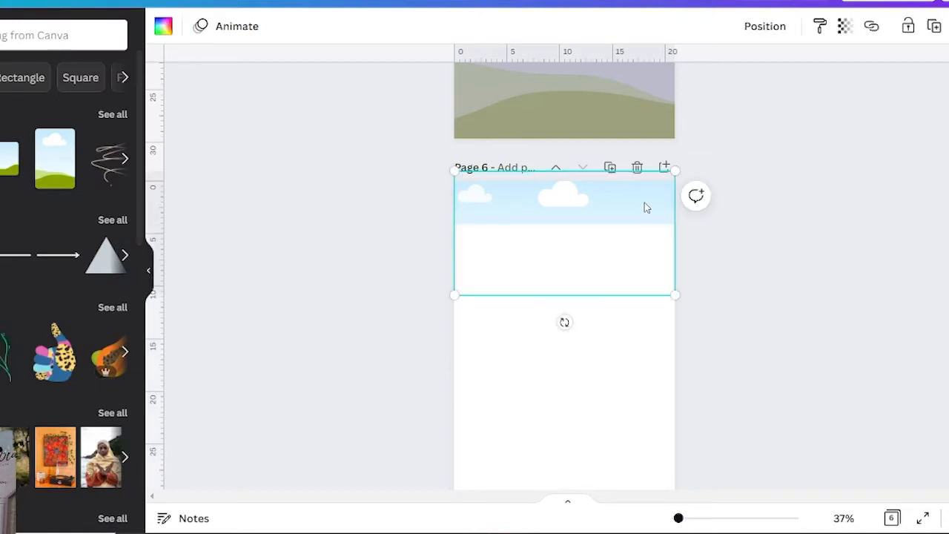
click(909, 28)
click(648, 373)
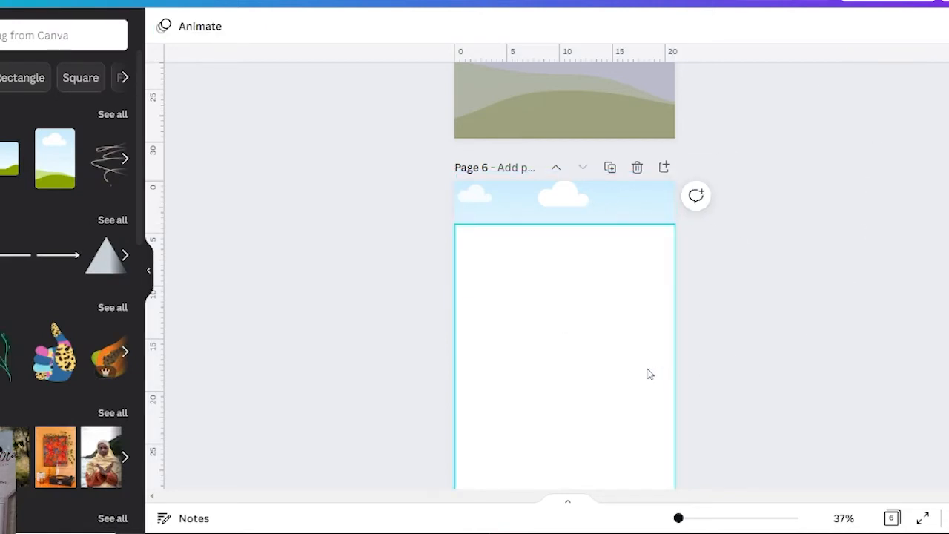
click(909, 29)
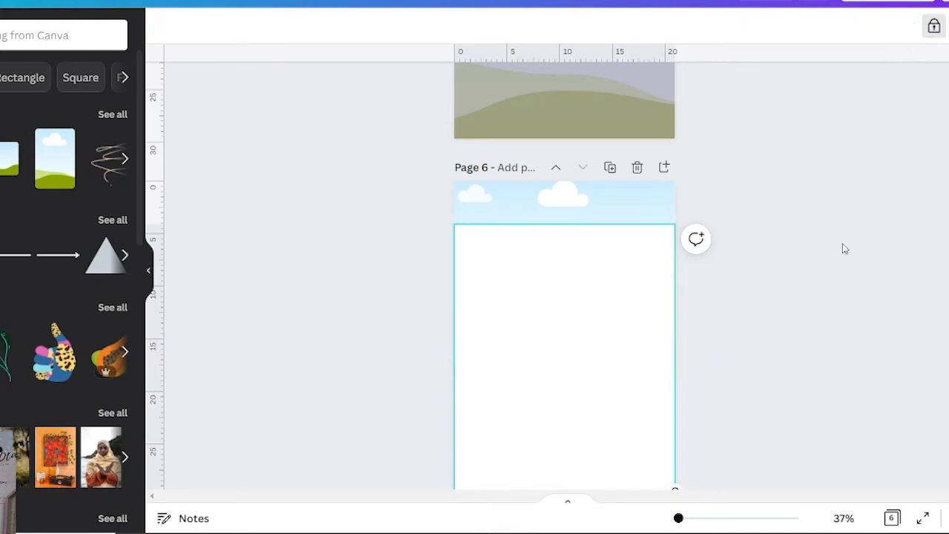
click(804, 303)
Add another rectangle to page 6 and resize it to cover exactly the visible frame strip at the page's top.
scroll(780, 329, down, 1)
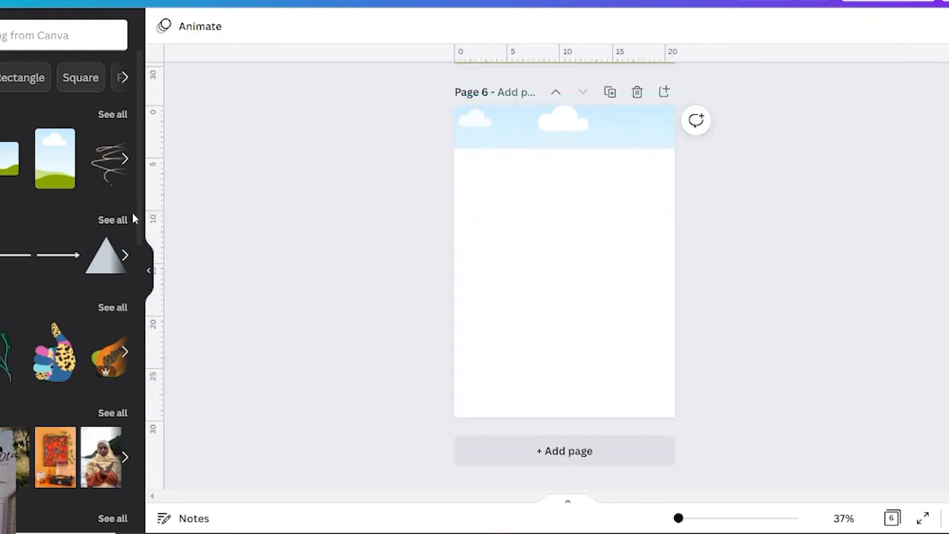
key(r)
drag(556, 252, 568, 163)
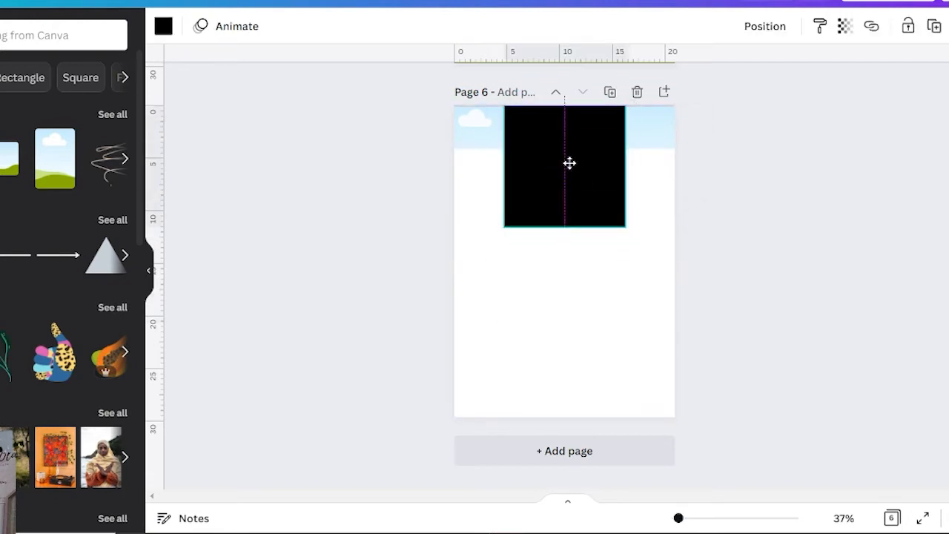
drag(655, 166, 675, 164)
drag(507, 169, 455, 169)
drag(565, 226, 588, 149)
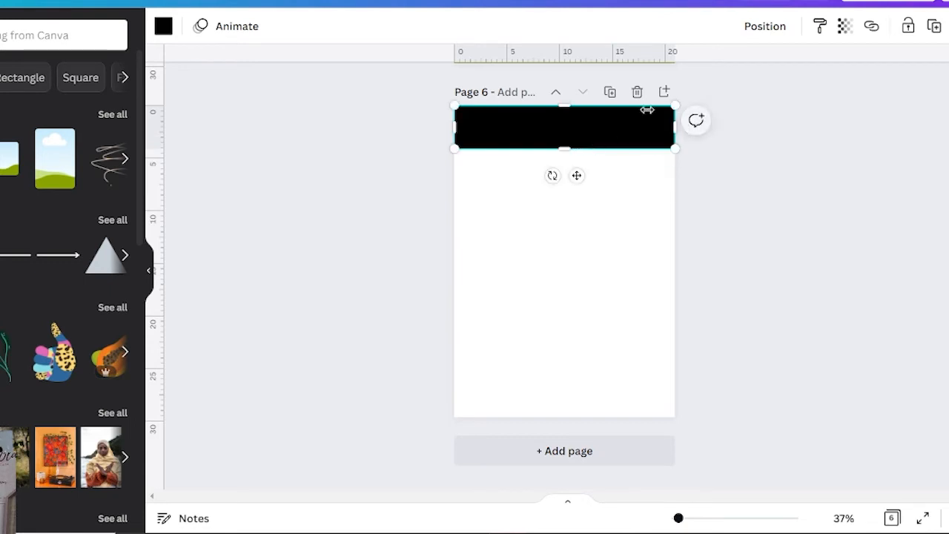
Recolour the header rectangle with the greyish lavender from the Untitled palette and lower its opacity so the frame shows through.
click(162, 26)
click(70, 324)
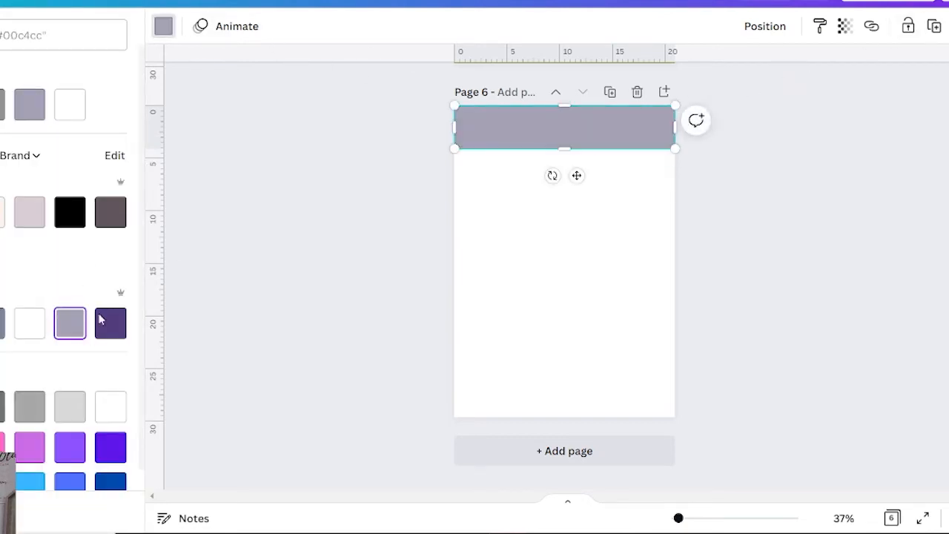
click(844, 26)
drag(793, 71, 779, 77)
click(555, 165)
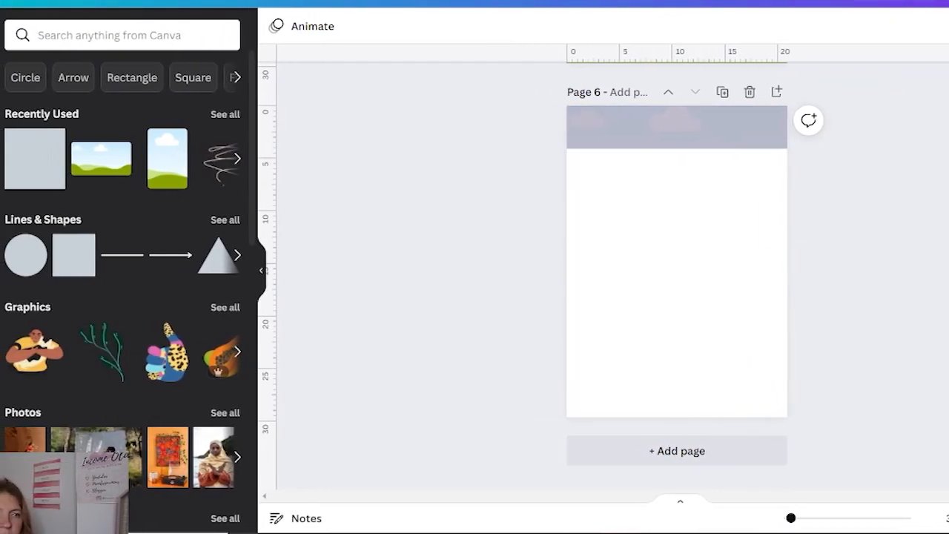
Add the heading "The Name Of Your Chapter" to page 6, move it into the header strip and widen its text box.
click(26, 252)
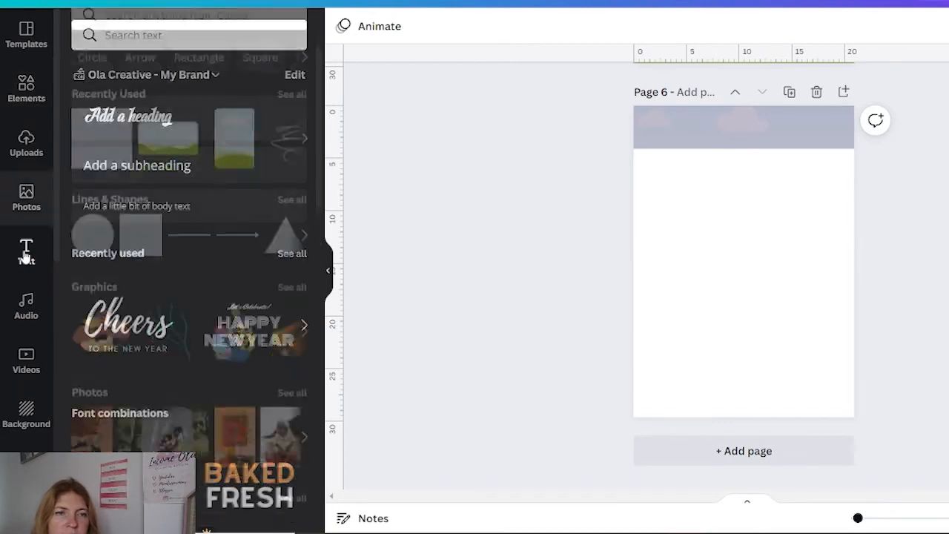
click(146, 119)
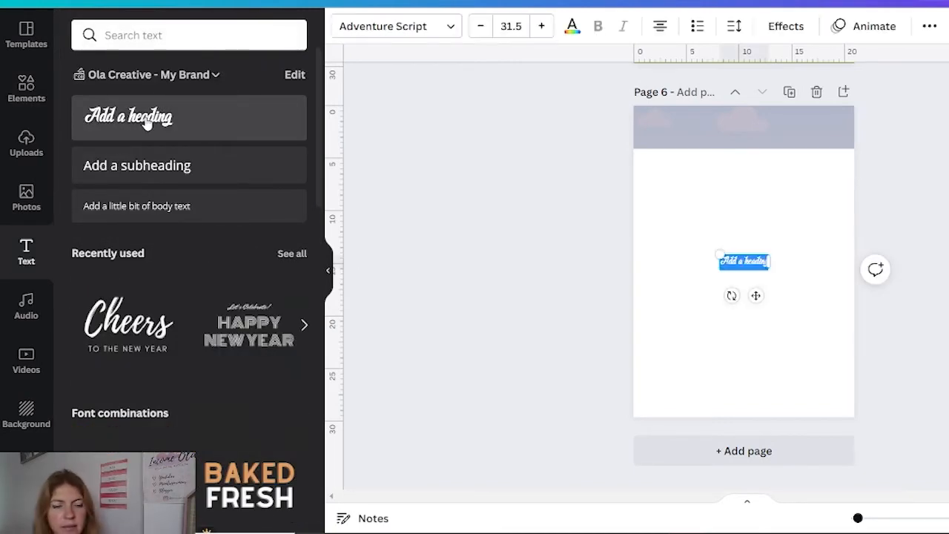
text(The Name Of Your Chapter)
drag(741, 261, 699, 127)
drag(750, 127, 853, 128)
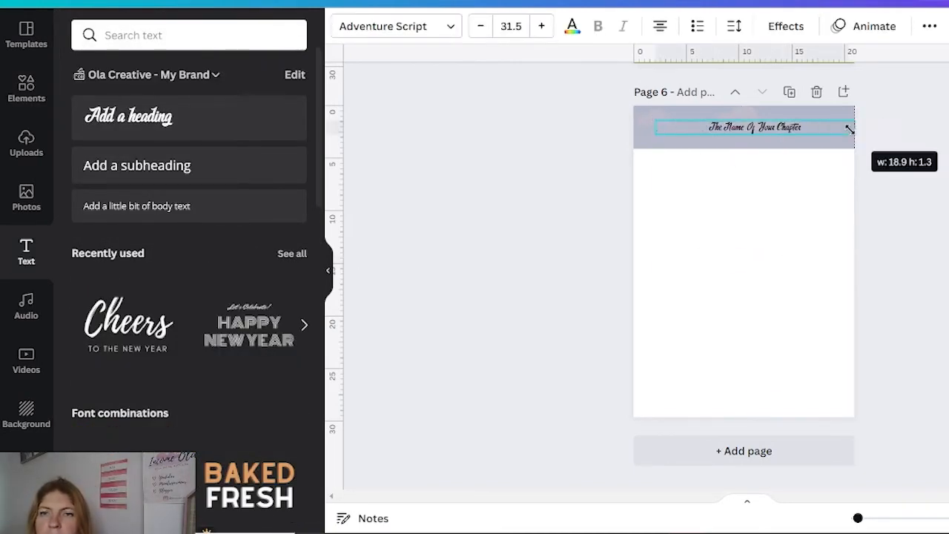
Left-align the header title, switch it to a plain sans-serif font and colour it white.
click(659, 26)
click(705, 119)
click(705, 125)
click(396, 25)
click(104, 132)
click(571, 26)
click(170, 118)
click(741, 260)
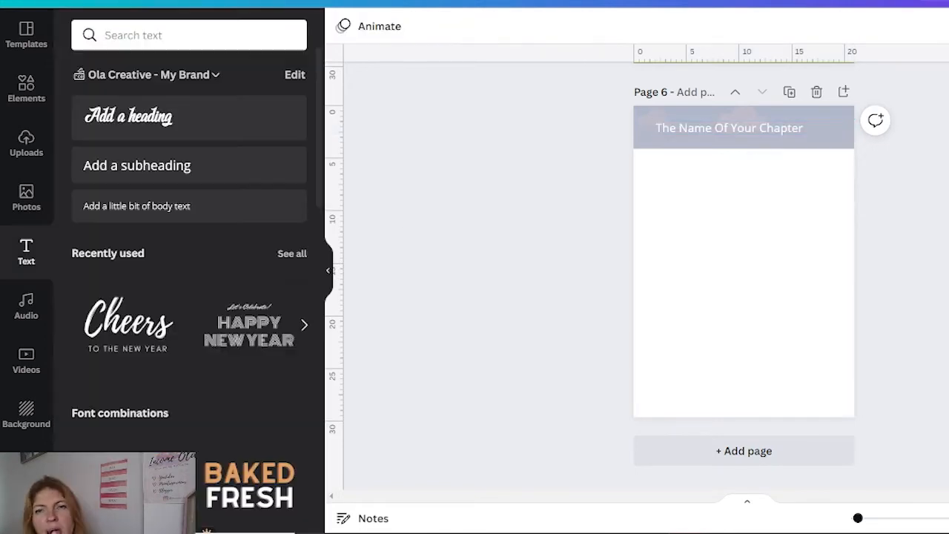
Make the header title bold and larger, and shift it closer to the left edge of page 6.
click(696, 127)
click(598, 26)
click(697, 129)
click(510, 26)
click(511, 349)
drag(657, 138, 644, 131)
click(510, 26)
click(510, 318)
click(806, 201)
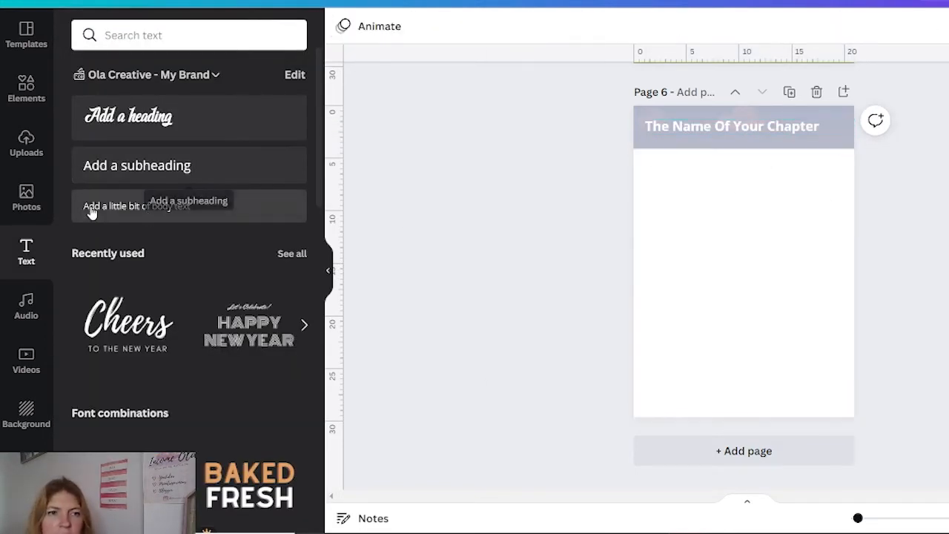
Add a body text box to page 6 and replace its text with the first paragraph copied from the Lorem Ipsum website.
click(126, 208)
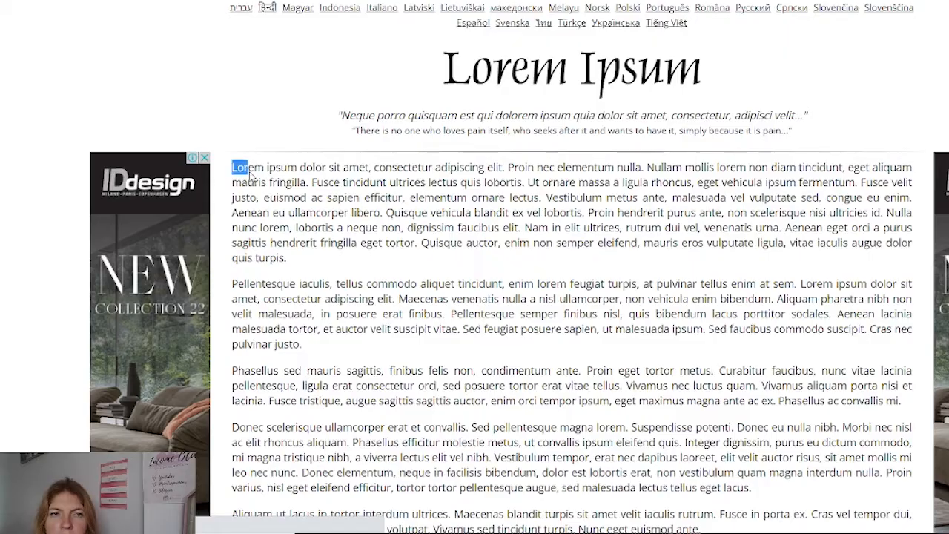
drag(237, 165, 281, 258)
right_click(278, 215)
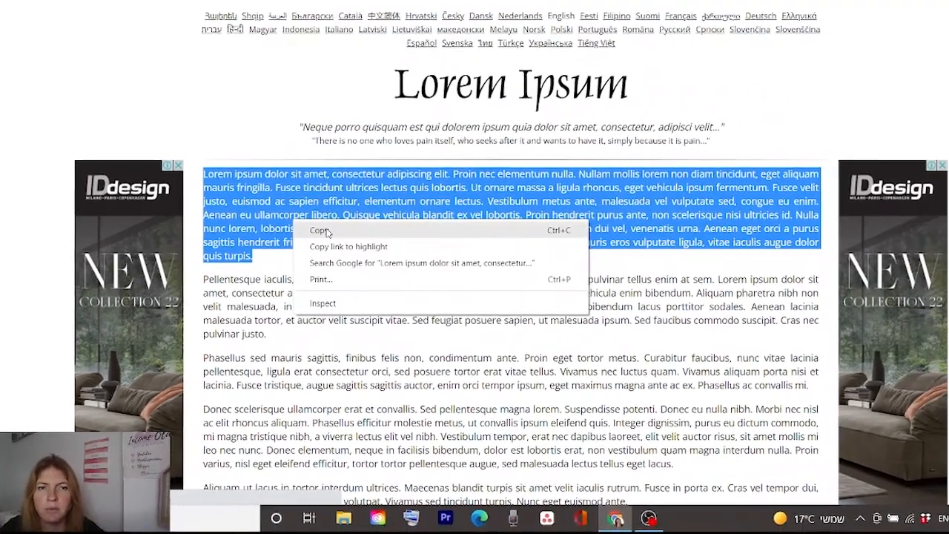
click(312, 228)
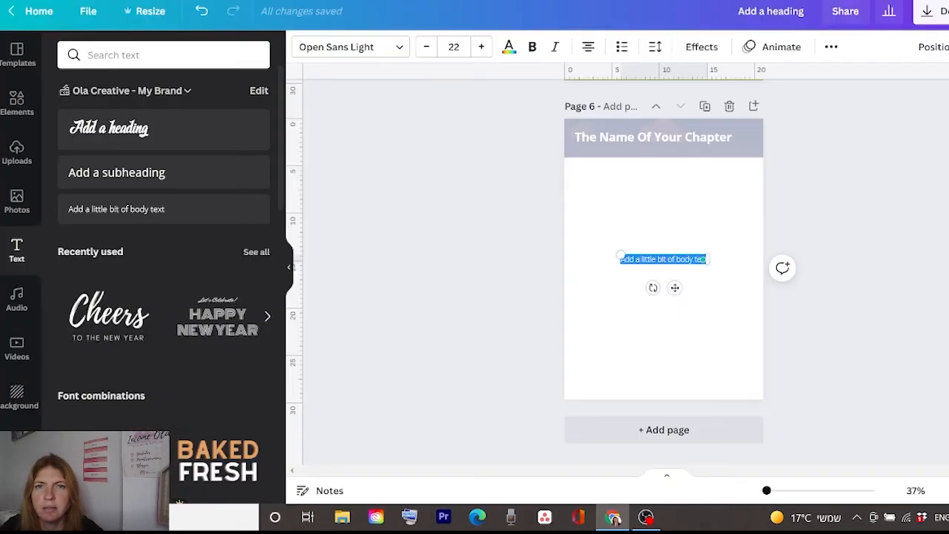
right_click(630, 256)
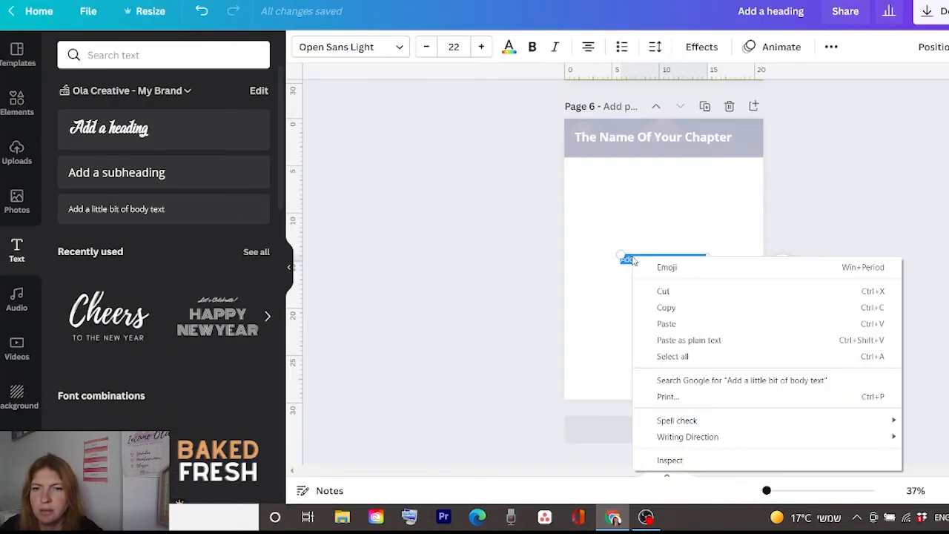
click(662, 321)
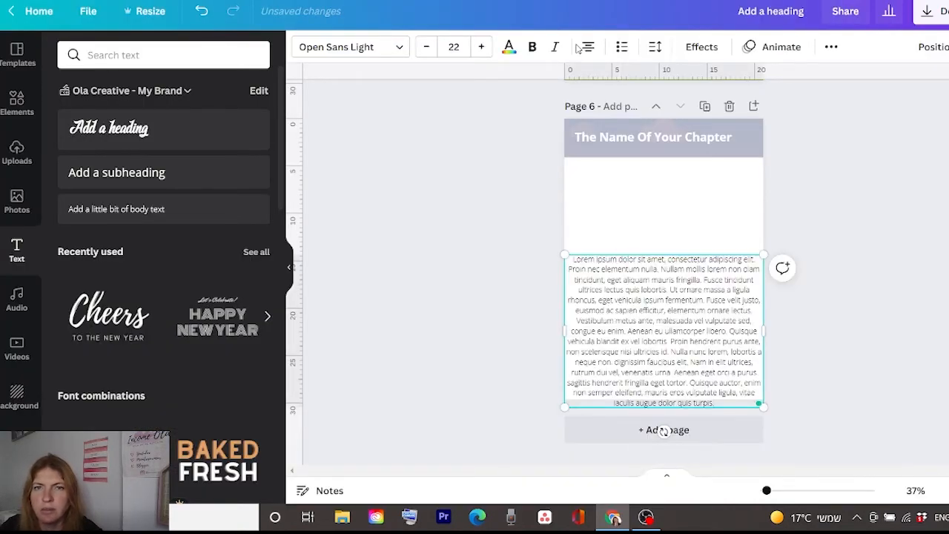
Move the body text below the header, narrow and left-align it, delete everything after "congue eu enim." and make it bold.
drag(663, 330, 664, 245)
drag(756, 242, 745, 263)
drag(692, 353, 604, 281)
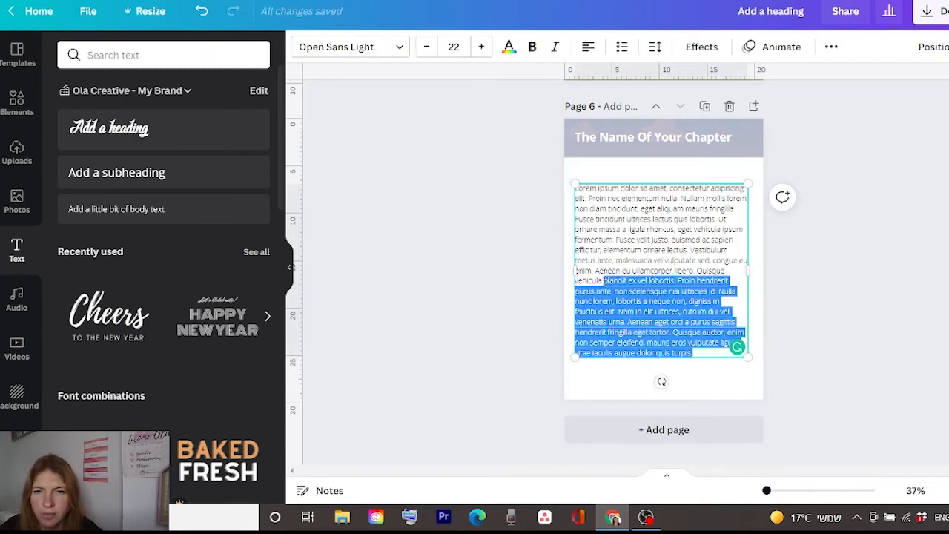
key(BackSpace)
mouse_move(660, 245)
mouse_down()
mouse_move(660, 289)
mouse_move(667, 245)
mouse_up()
Extend the tinted header and the visible frame strip farther down page 6, undoing the stray rectangle and frame moves.
click(664, 160)
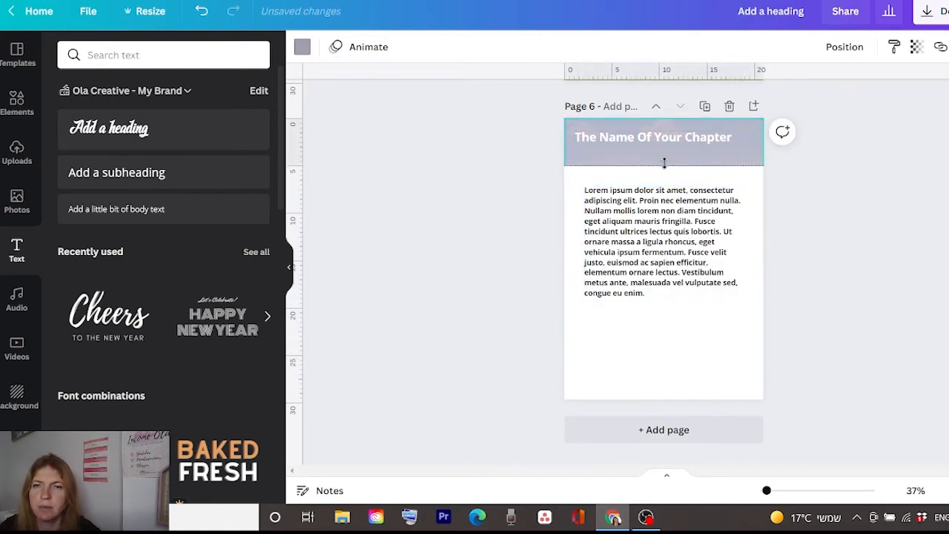
click(714, 356)
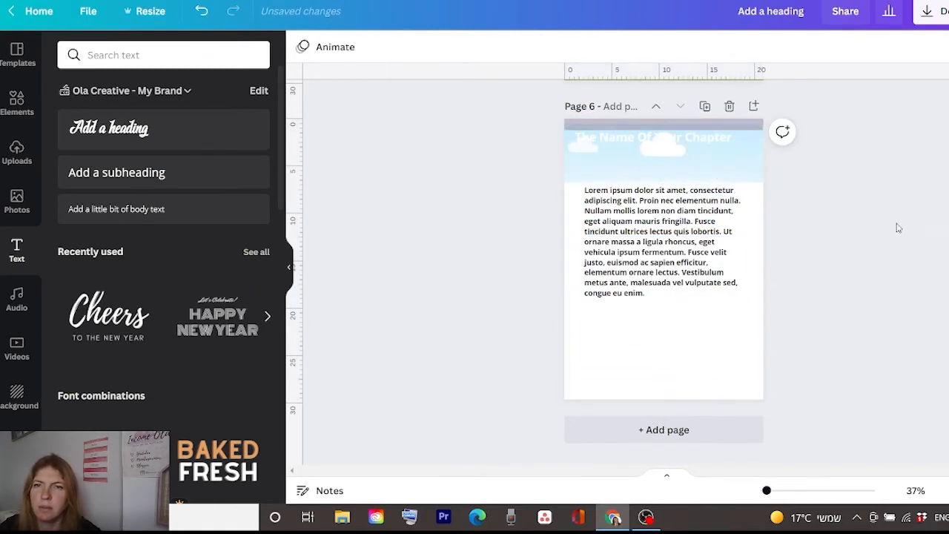
drag(669, 183, 769, 282)
click(716, 148)
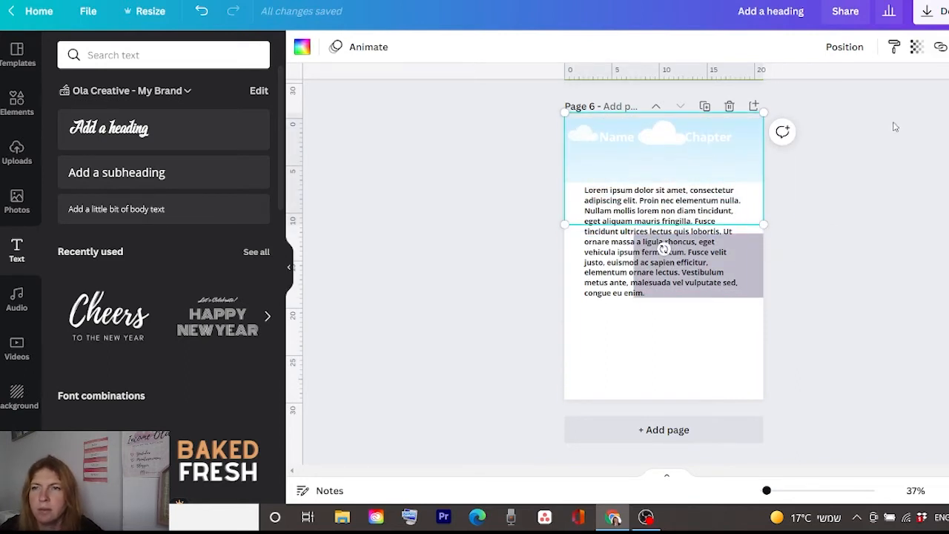
key(ctrl+z)
key(ctrl+z)
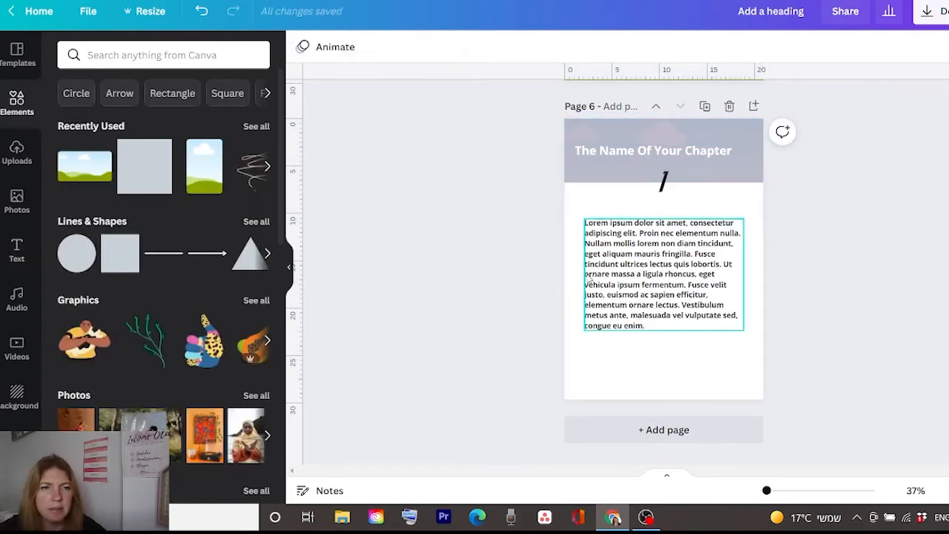
Search the elements for "abstract" and place the peach fanned-strokes graphic under the body text in page 6's lower right area.
click(109, 55)
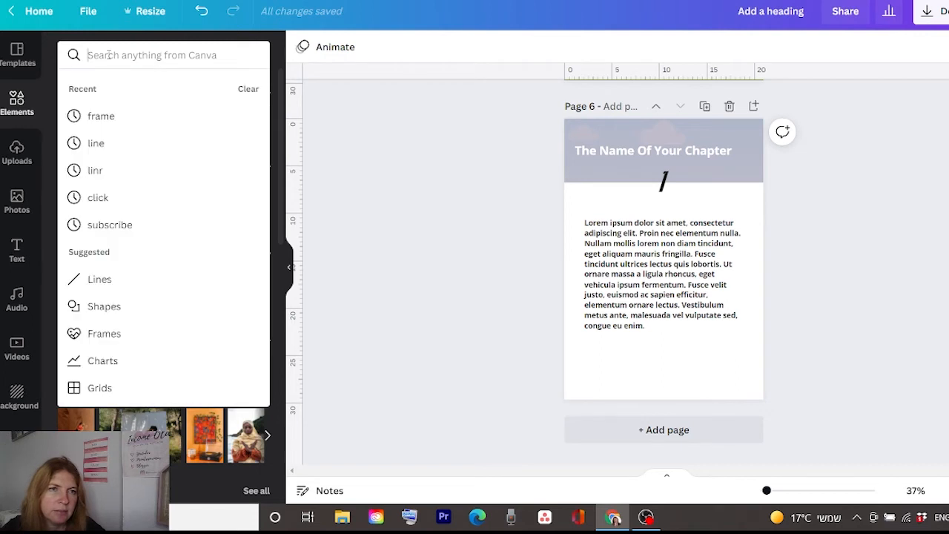
text(abstract)
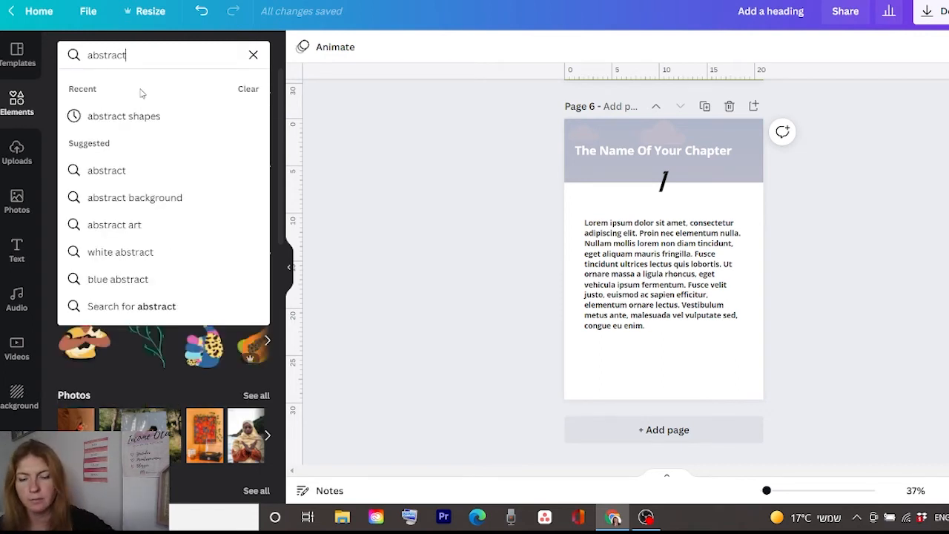
key(Return)
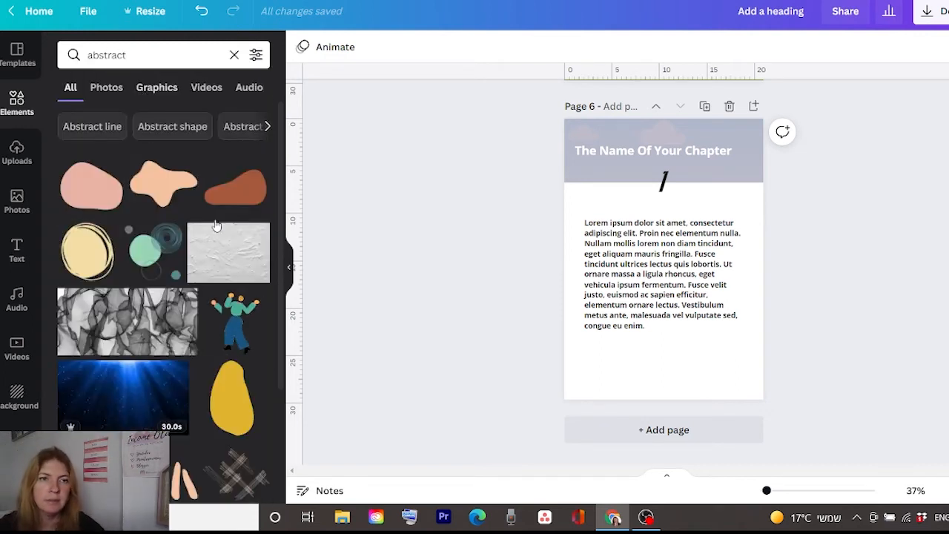
scroll(259, 359, down, 2)
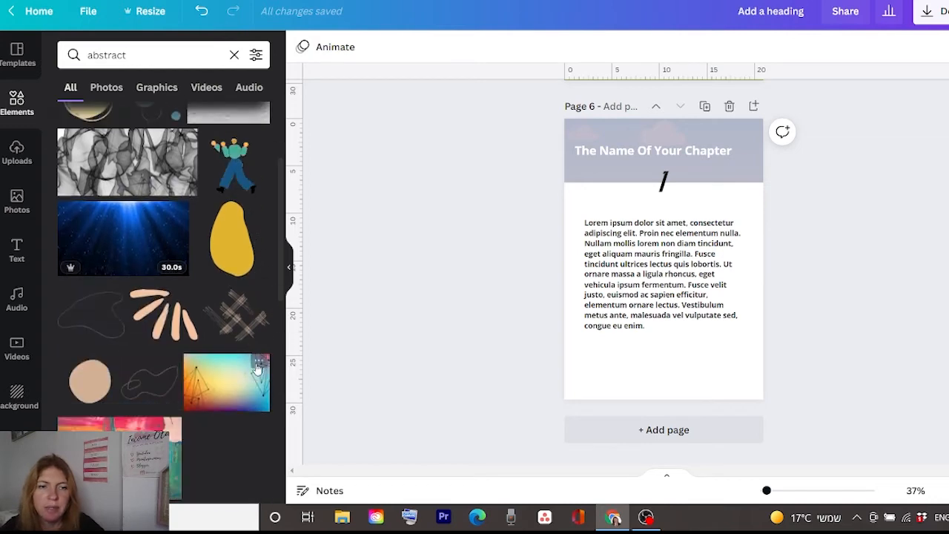
scroll(169, 190, down, 2)
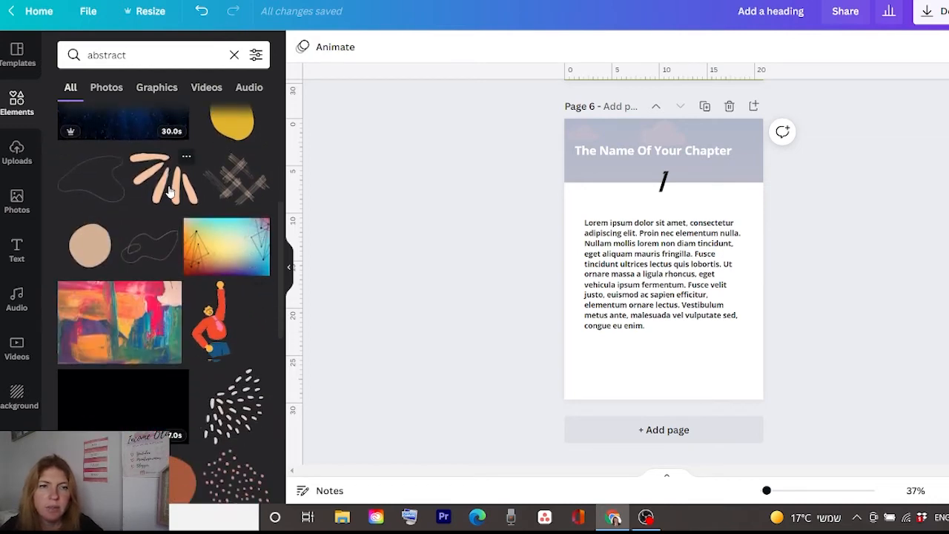
click(169, 190)
mouse_move(675, 281)
mouse_down()
mouse_move(680, 340)
mouse_move(704, 383)
mouse_up()
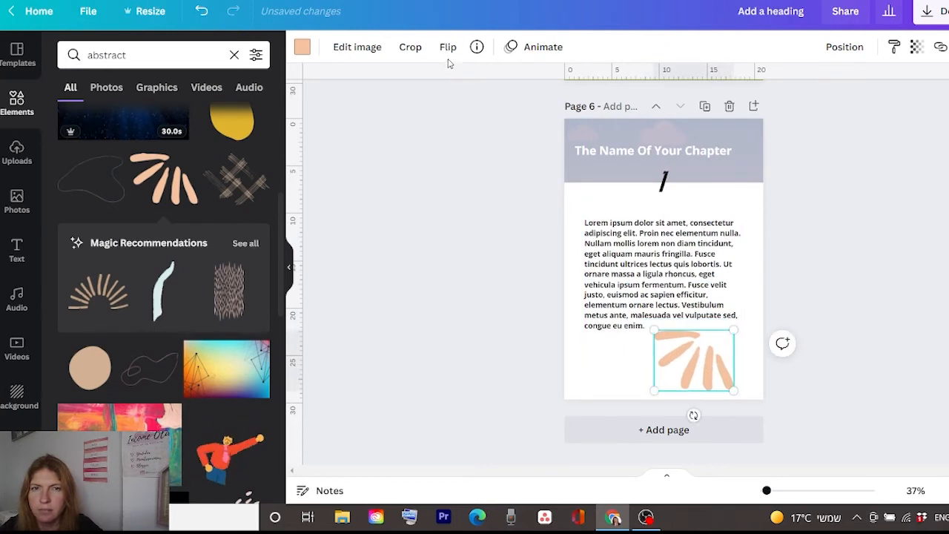
Flip the fanned-strokes graphic horizontally and recolour it with the pale mauve from the Chocolate Chip Delight palette.
click(448, 46)
click(489, 81)
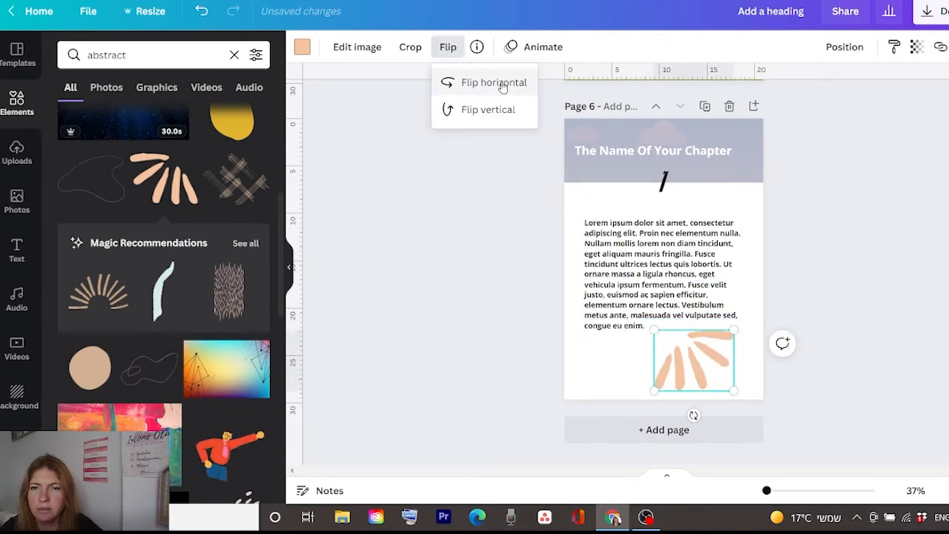
click(302, 46)
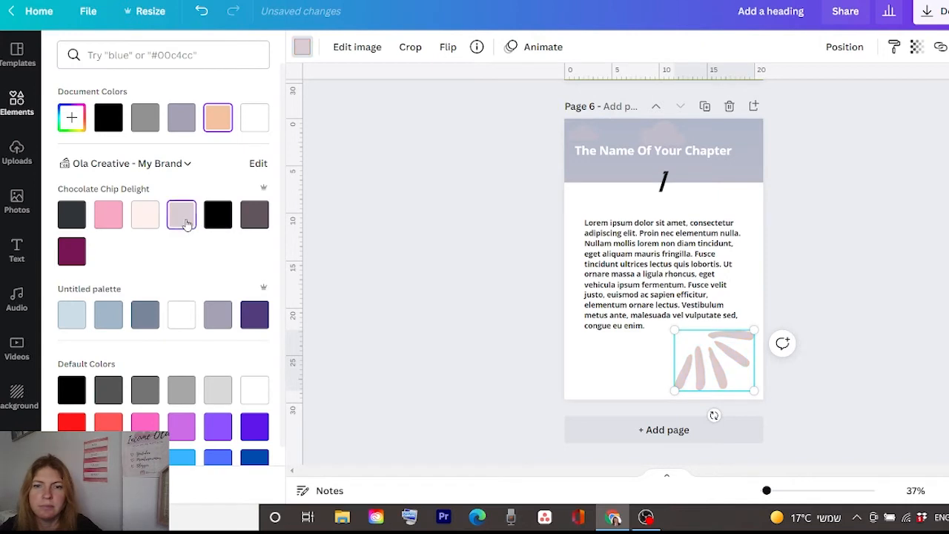
Add a blank page 7 and place the tan abstract blob on it, enlarged and running off the right edge.
click(849, 245)
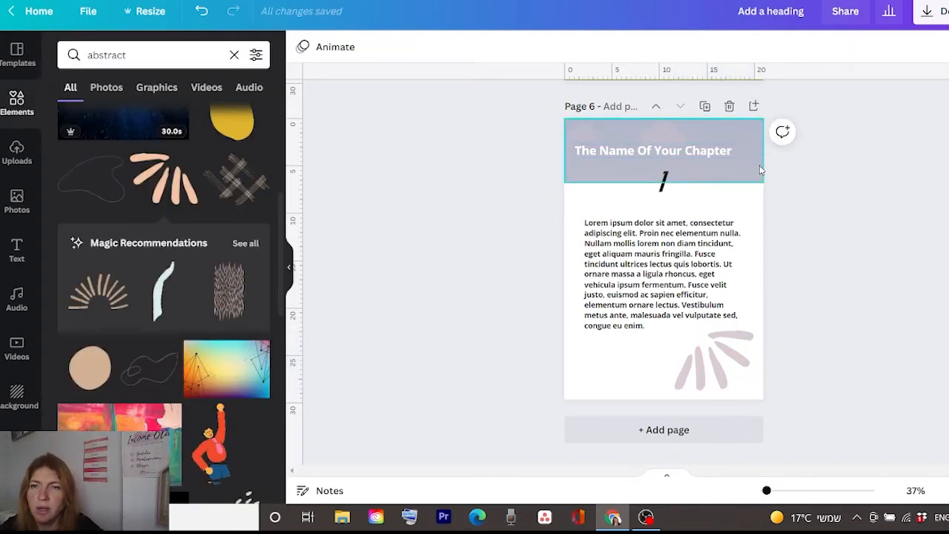
click(754, 106)
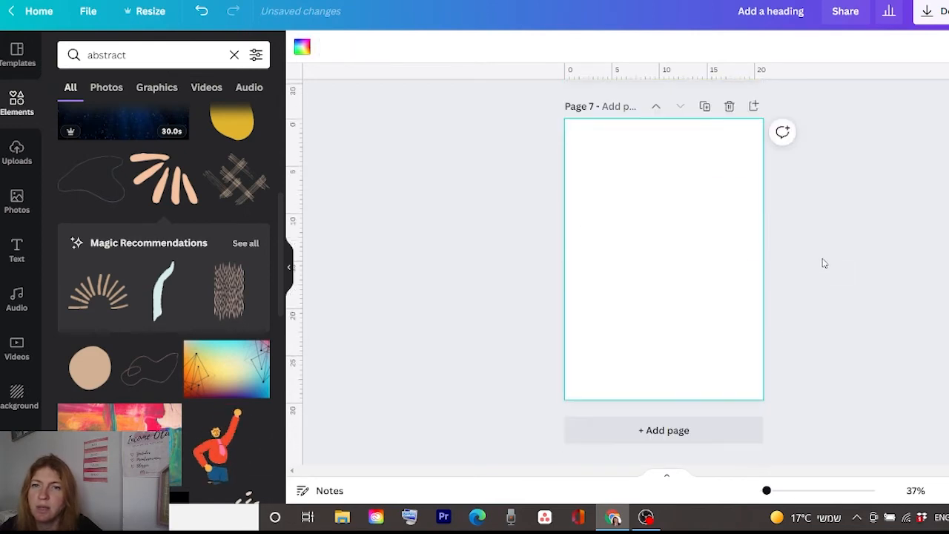
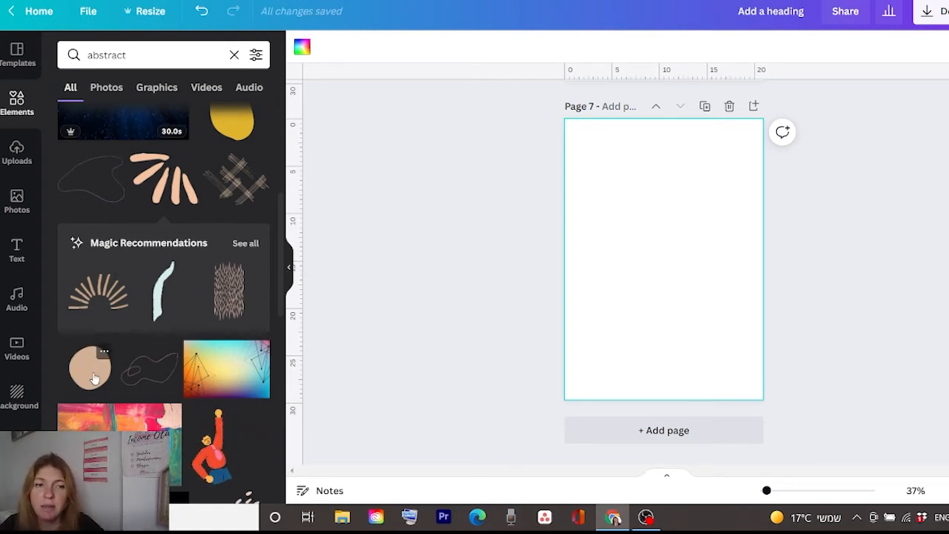
click(97, 378)
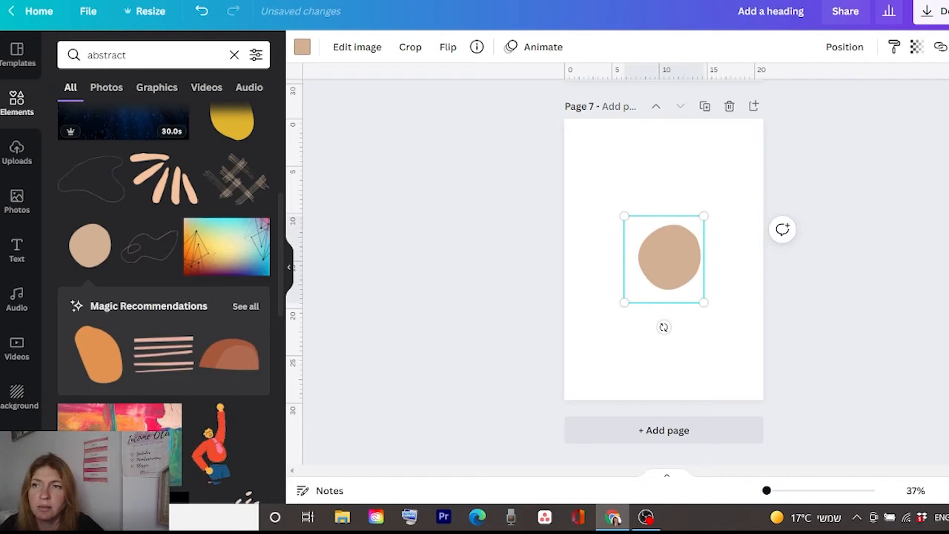
drag(706, 216, 843, 139)
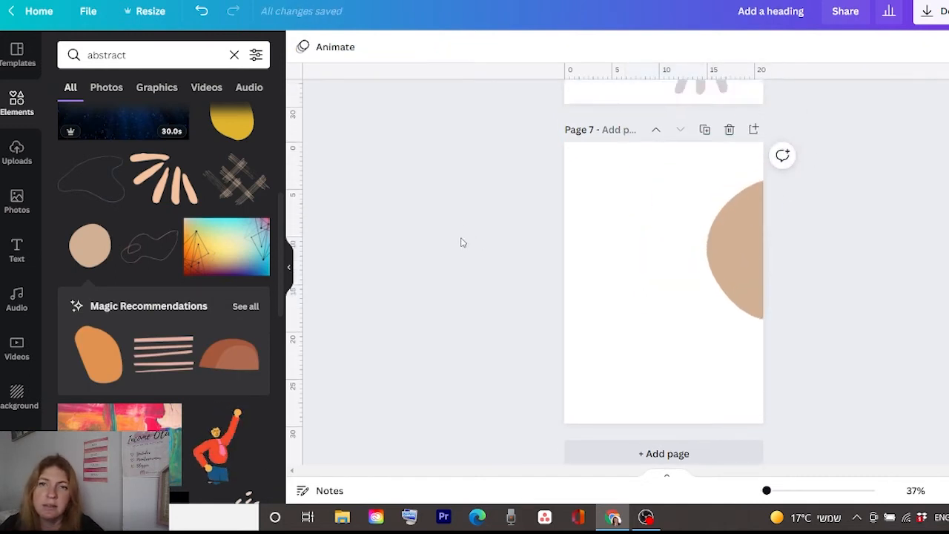
Duplicate page 6's body text onto page 7, narrow its text box and remove the bold formatting.
scroll(809, 231, up, 5)
scroll(779, 277, down, 2)
click(643, 232)
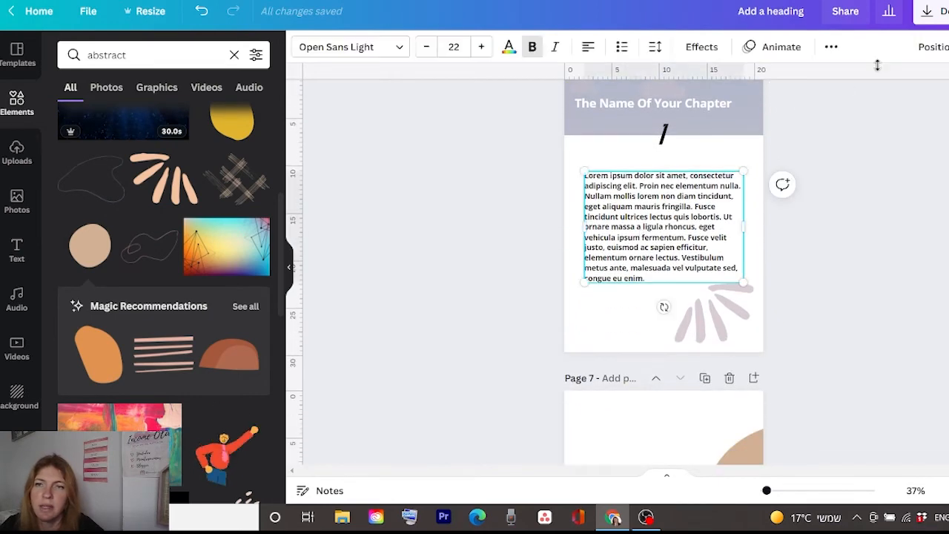
click(831, 47)
click(826, 79)
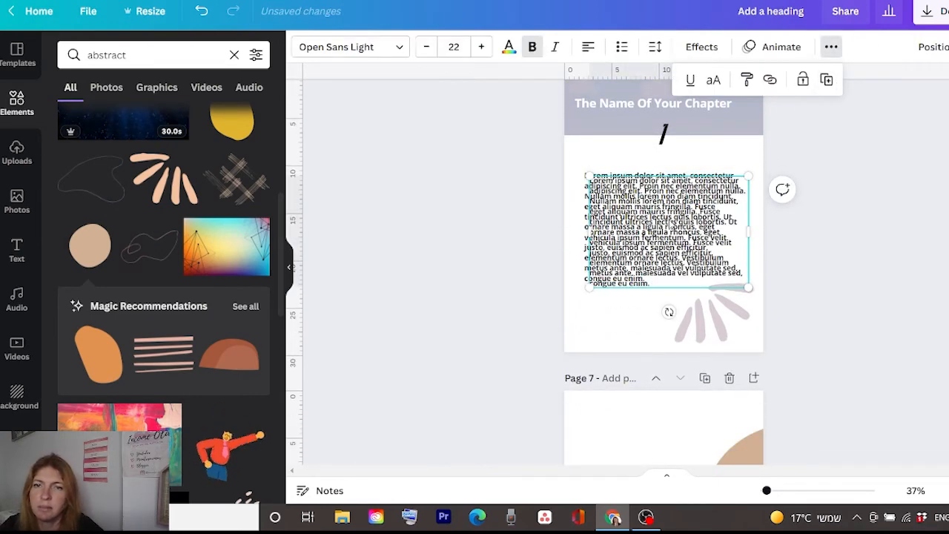
drag(668, 231, 667, 308)
drag(745, 317, 735, 322)
drag(653, 319, 648, 299)
click(531, 49)
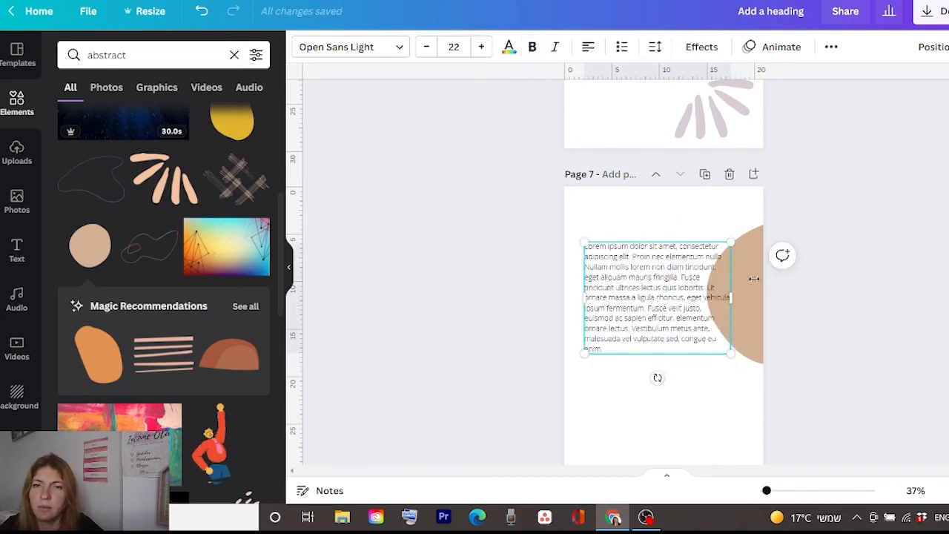
Copy the chapter heading from page 6 to page 7, above the body text.
click(863, 277)
scroll(864, 277, up, 4)
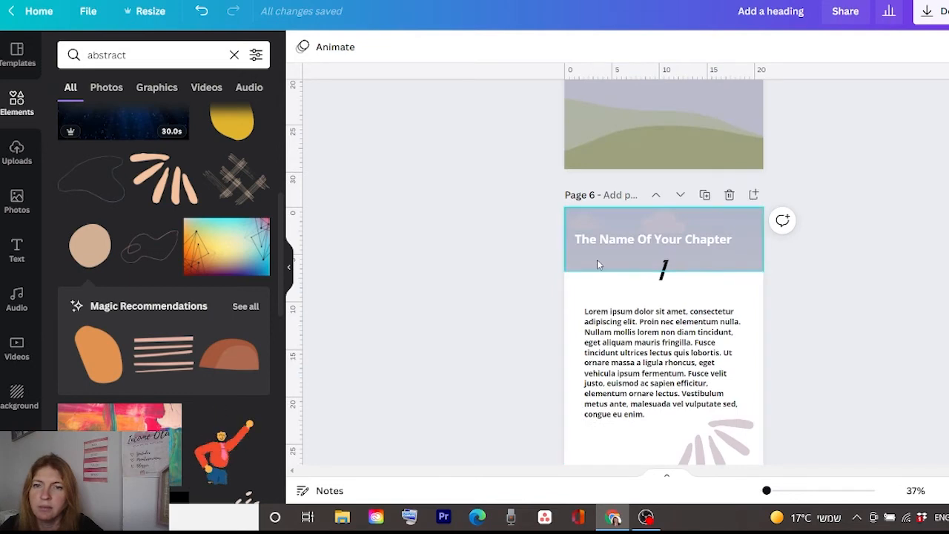
click(604, 249)
drag(679, 272, 688, 355)
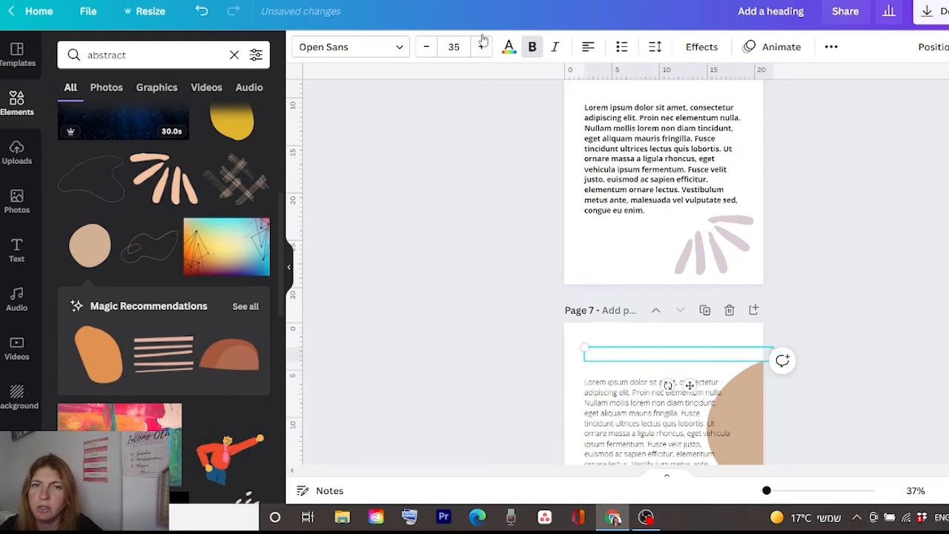
Make the page 7 heading black at size 30 and reword it as "A Title".
click(509, 47)
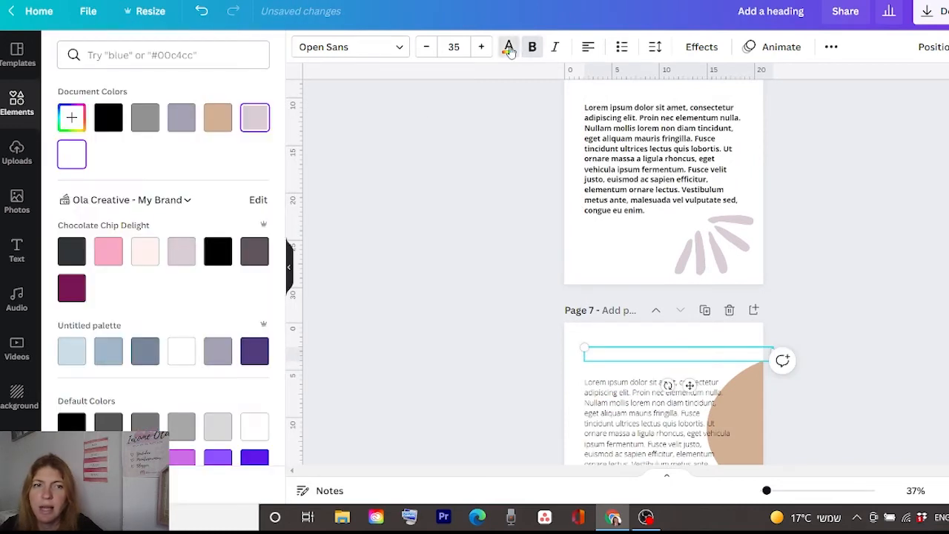
click(218, 254)
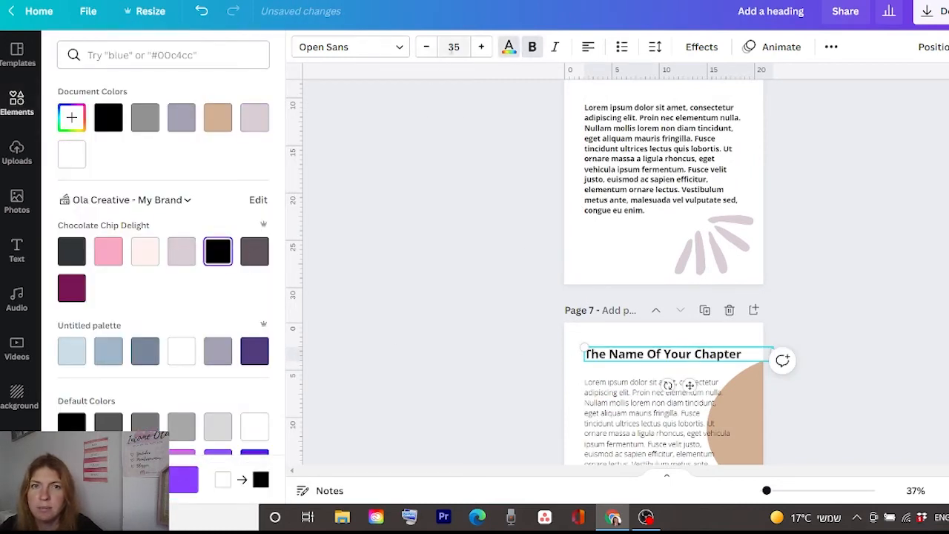
click(453, 49)
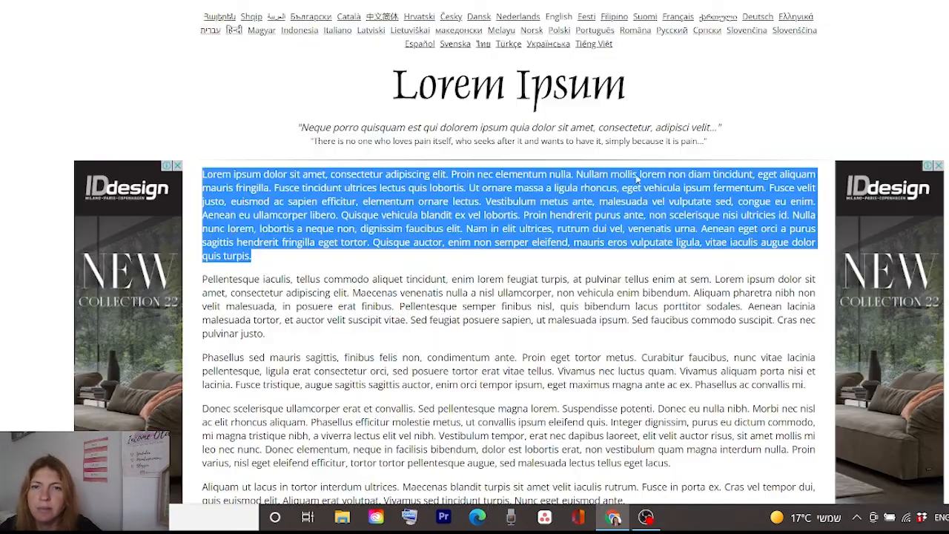
Replace page 7's body text with the full first paragraph from the Lorem Ipsum website and move it closer to the title.
right_click(276, 216)
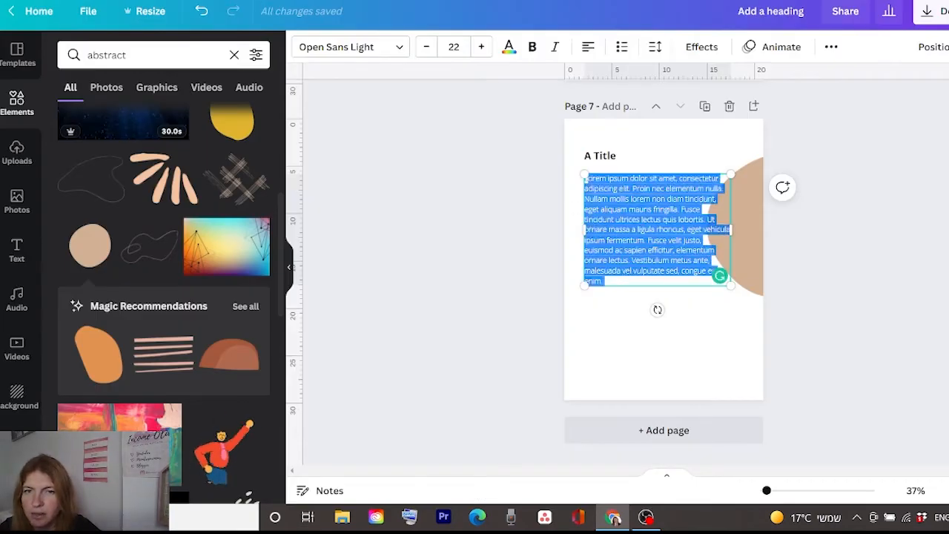
right_click(593, 180)
click(642, 241)
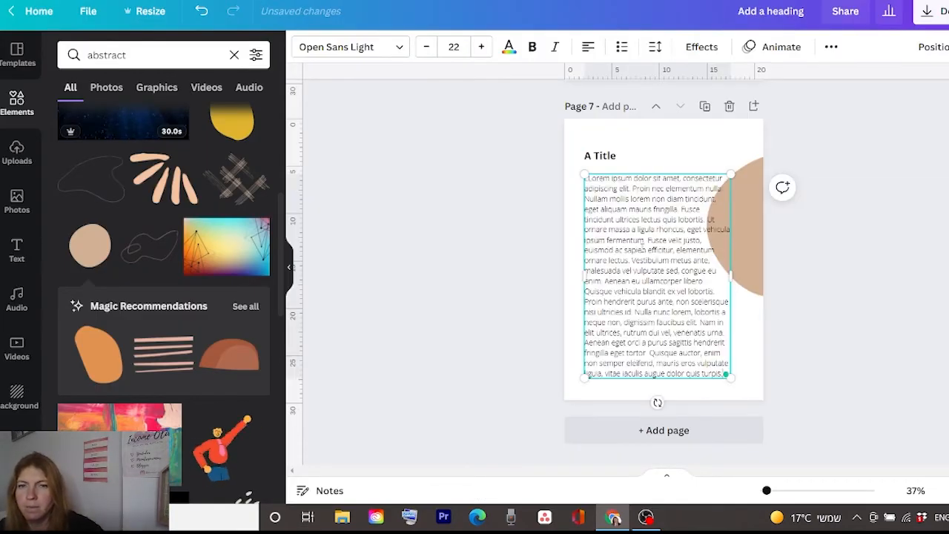
click(756, 336)
drag(647, 315, 646, 309)
click(820, 343)
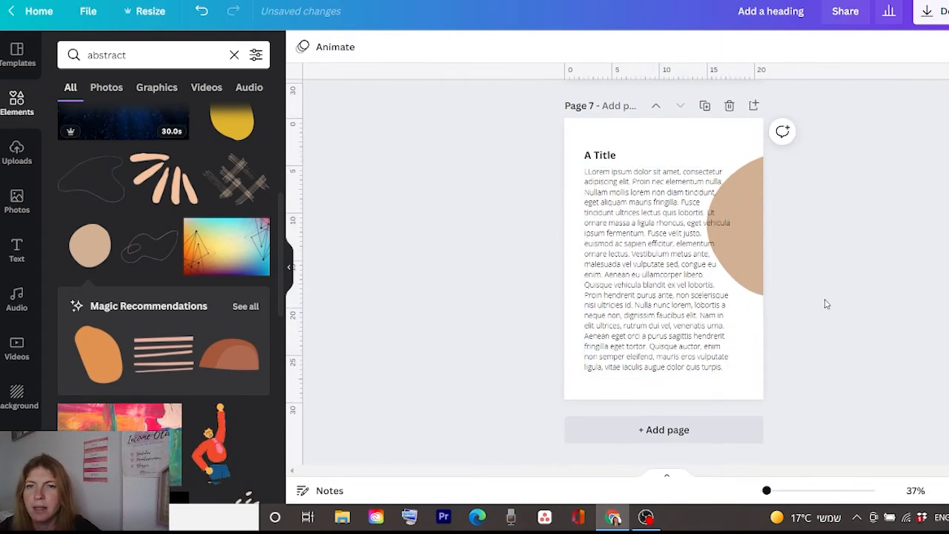
Add a blank page 8 and place two copies of the recently used landscape frame low on it, overlapping the left and right edges.
click(753, 106)
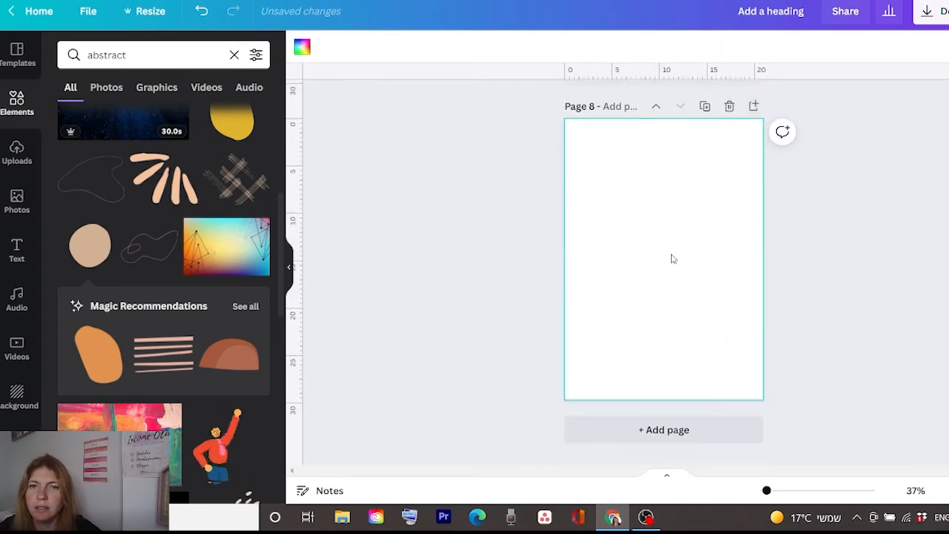
scroll(47, 151, up, 1)
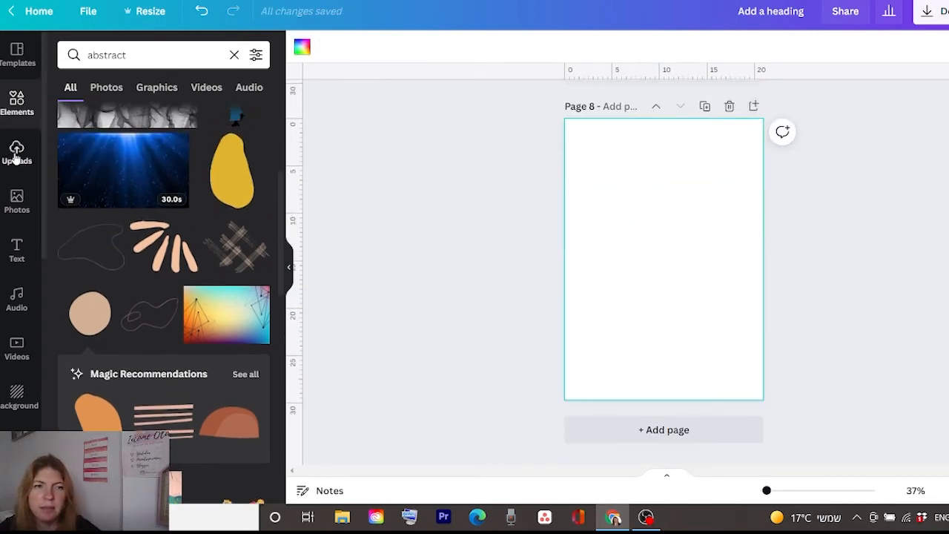
click(234, 56)
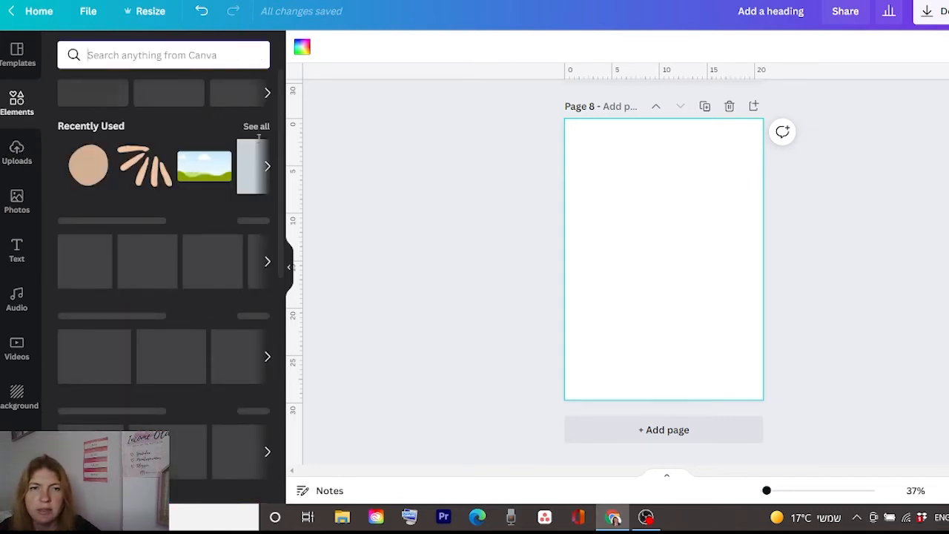
click(204, 166)
drag(630, 281, 568, 343)
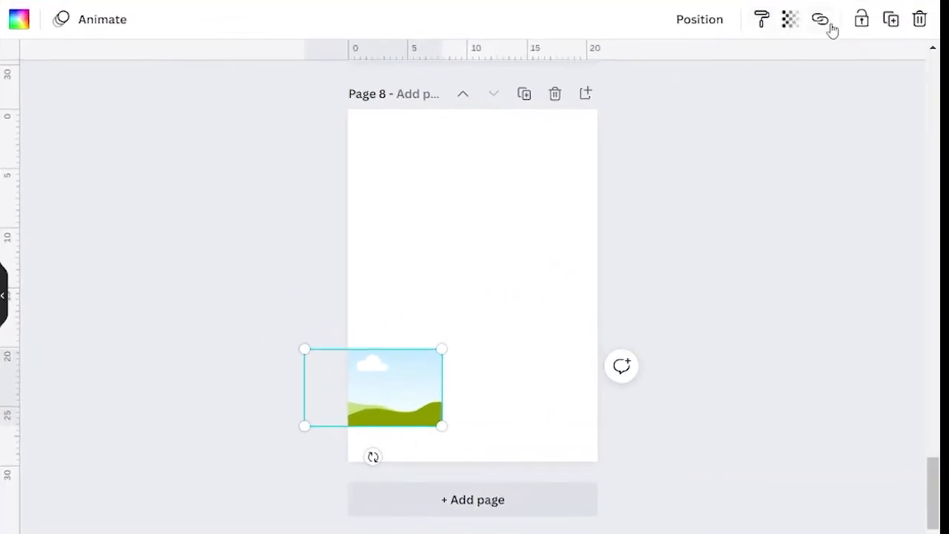
drag(404, 398, 605, 394)
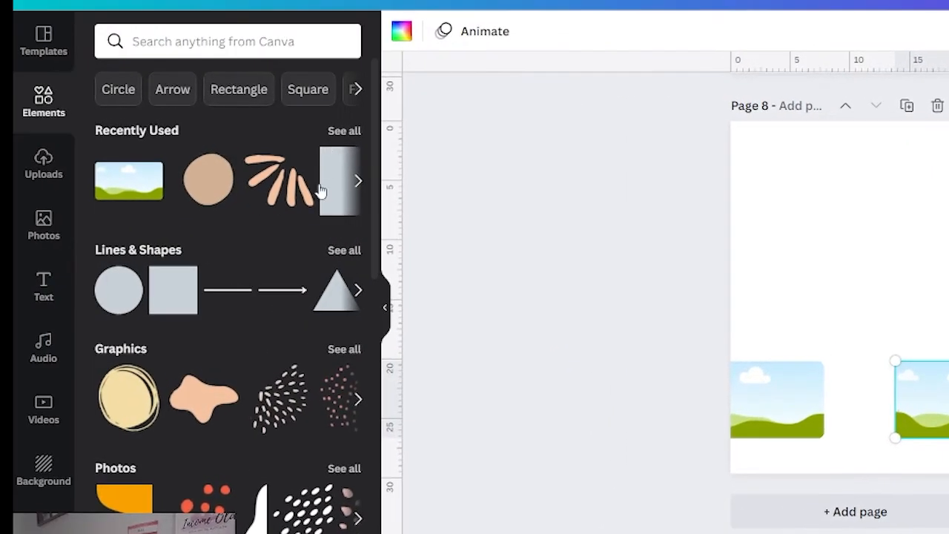
Search the elements for "frame" and add the rounded square frame, centred between the side frames and about 8.5 cm wide.
click(155, 43)
text(frame)
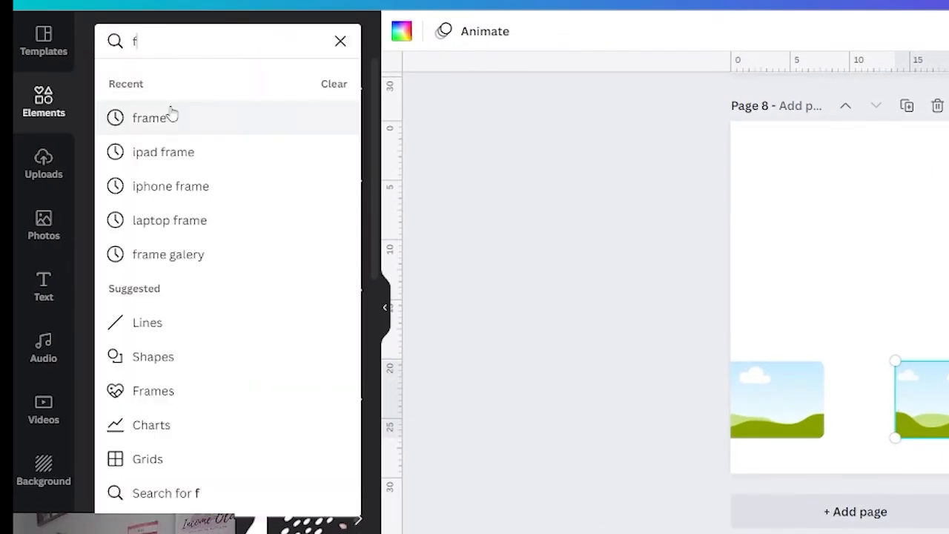
key(Return)
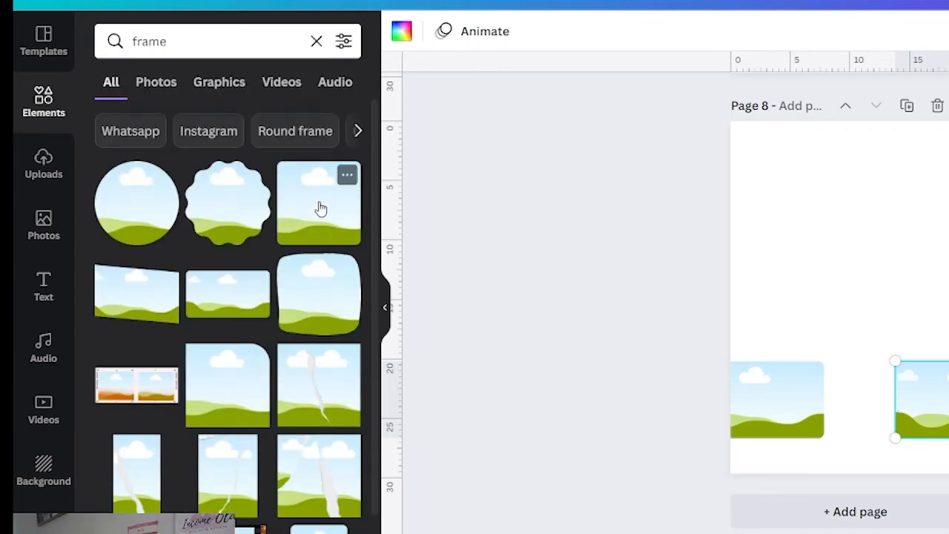
click(320, 208)
drag(855, 300, 855, 384)
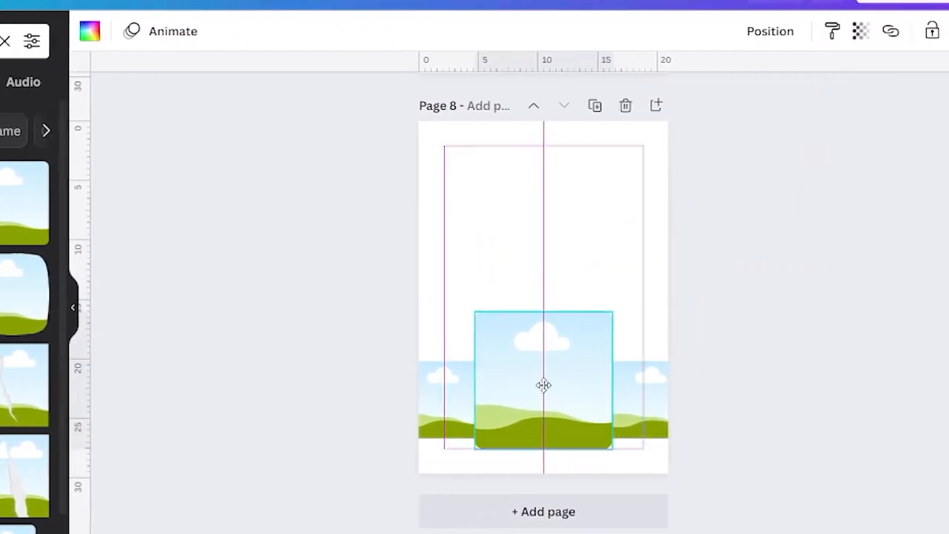
drag(612, 313, 595, 349)
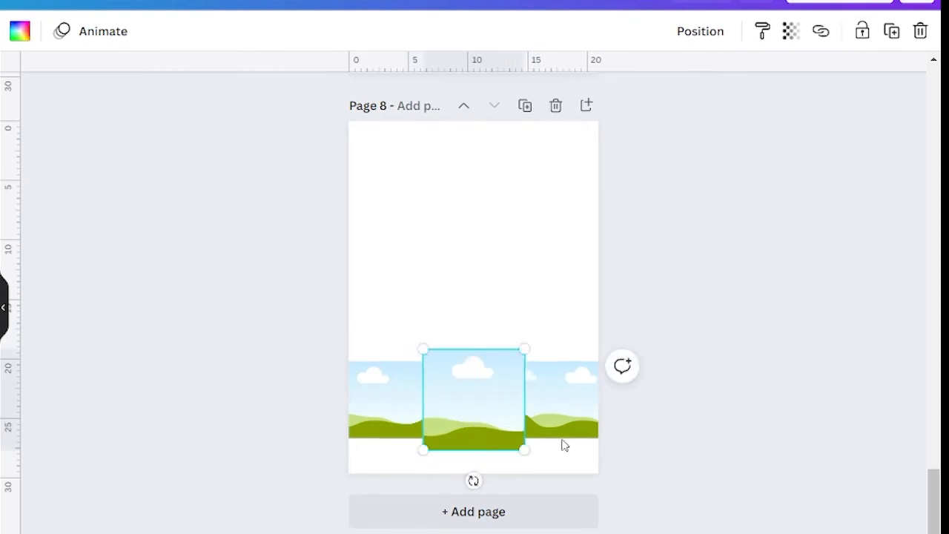
drag(564, 445, 398, 407)
click(385, 206)
Duplicate the body text from page 7 and move the copy onto page 8.
scroll(742, 241, up, 6)
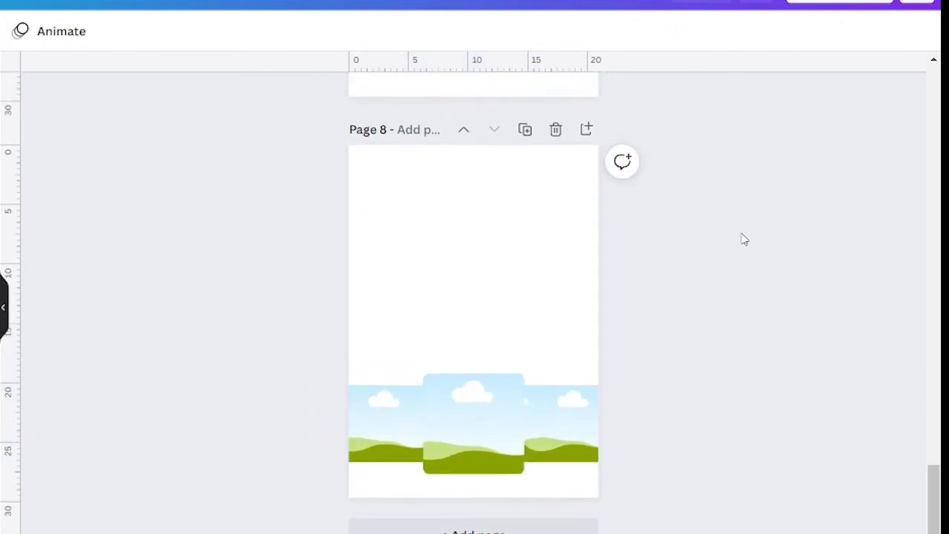
click(438, 316)
click(682, 31)
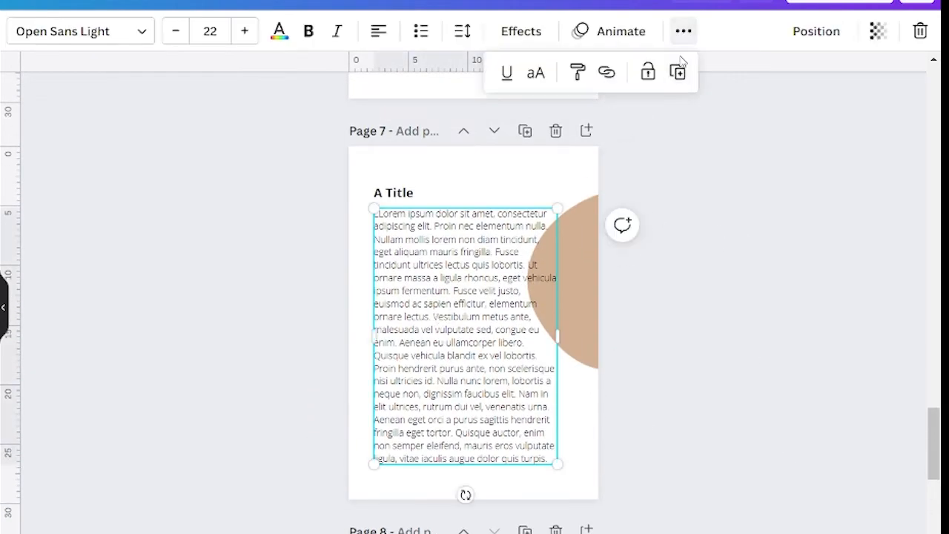
click(679, 73)
drag(467, 334, 464, 432)
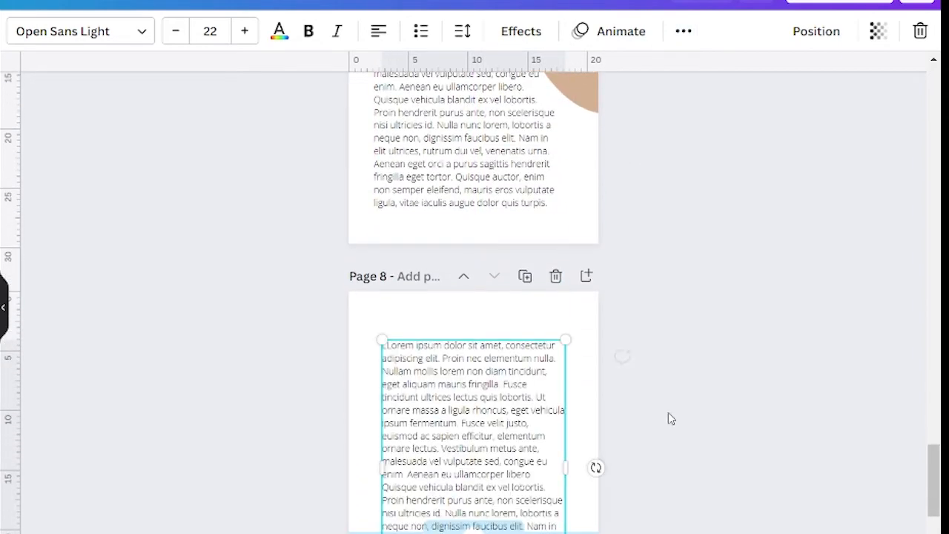
scroll(683, 407, down, 3)
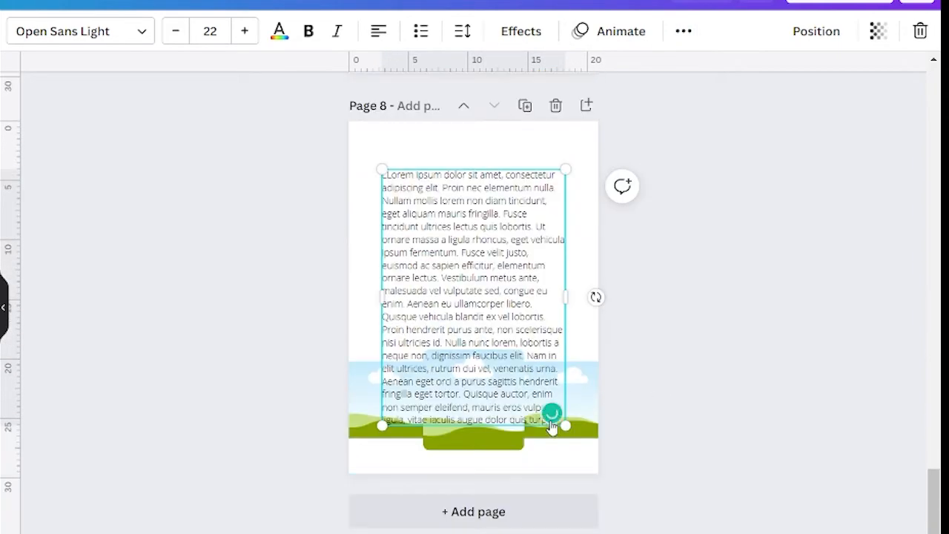
Delete most of the text after "Aenean eu ullamcorper libero." on page 8 and move the text box down to just above the frames.
drag(523, 407, 383, 317)
key(BackSpace)
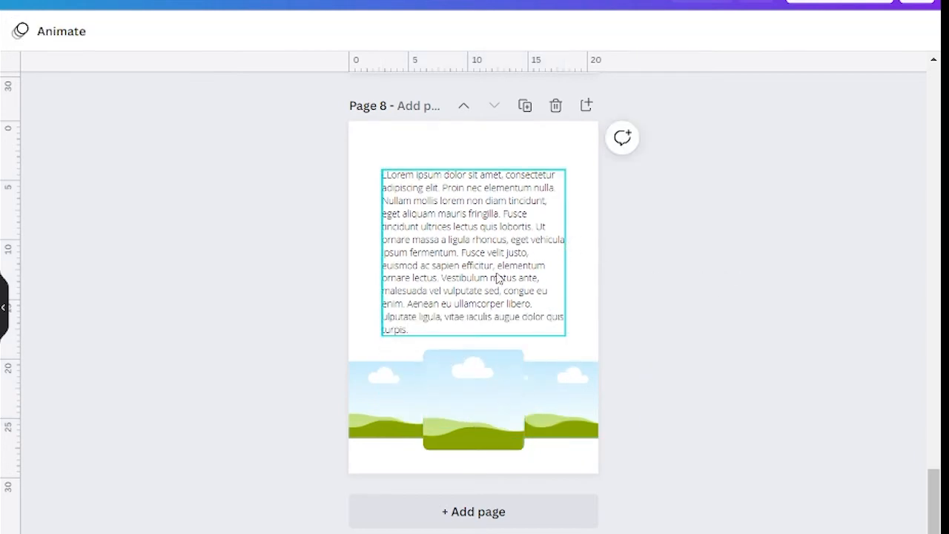
drag(485, 275, 485, 289)
click(695, 304)
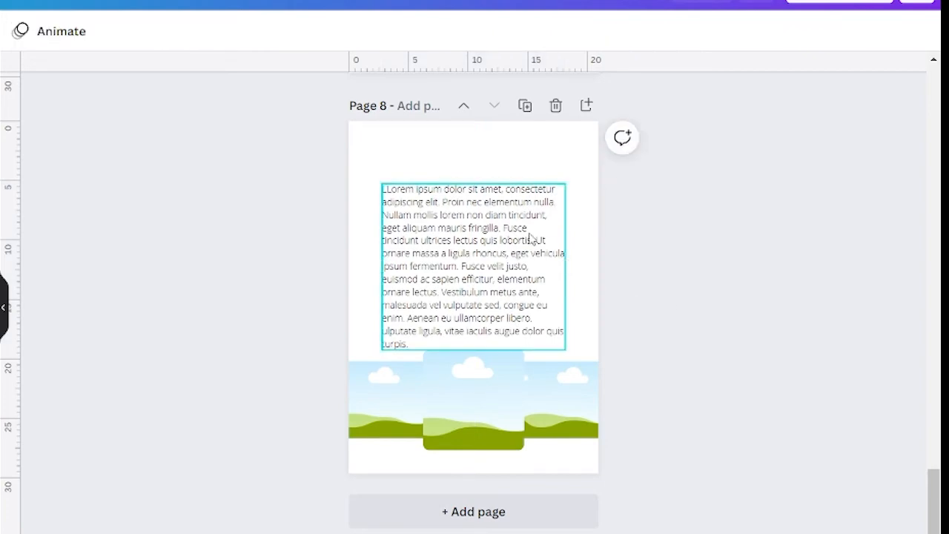
Duplicate the "A Title" heading from page 7 and place the copy above the body text on page 8.
scroll(662, 275, up, 5)
click(410, 109)
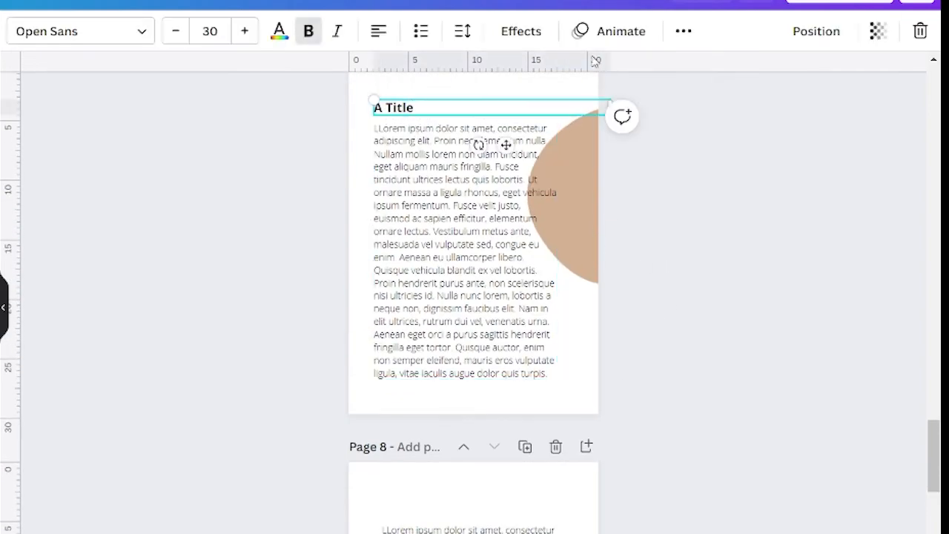
click(684, 33)
click(677, 77)
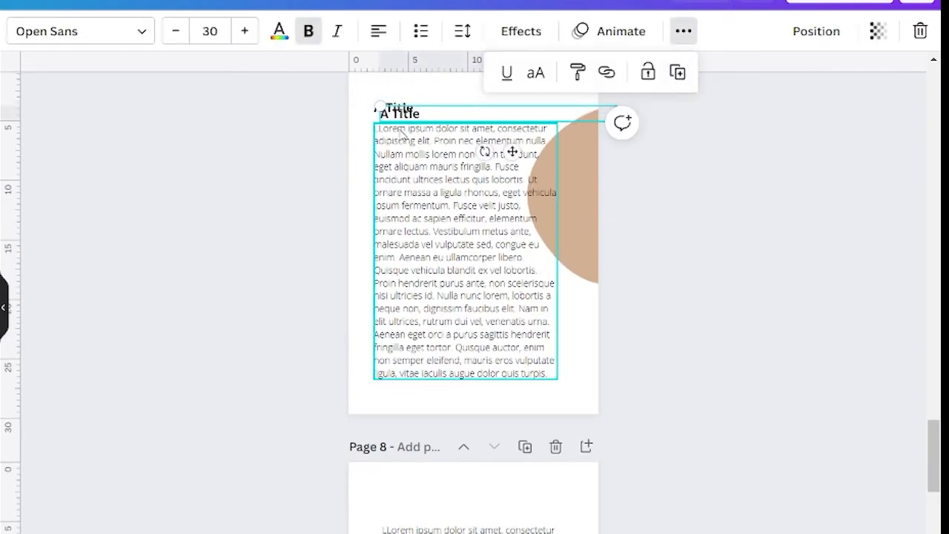
drag(412, 110, 404, 328)
scroll(434, 400, down, 5)
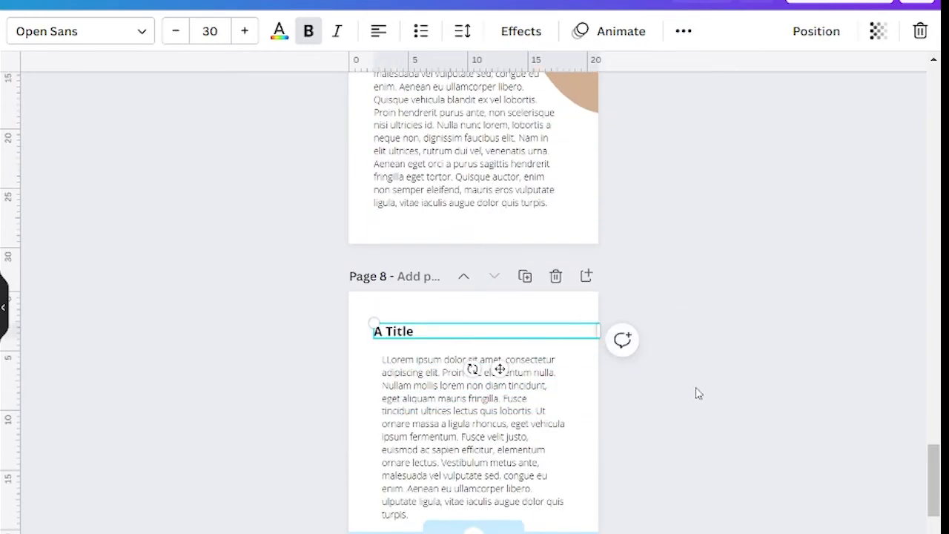
click(697, 394)
scroll(714, 401, down, 2)
scroll(642, 271, up, 3)
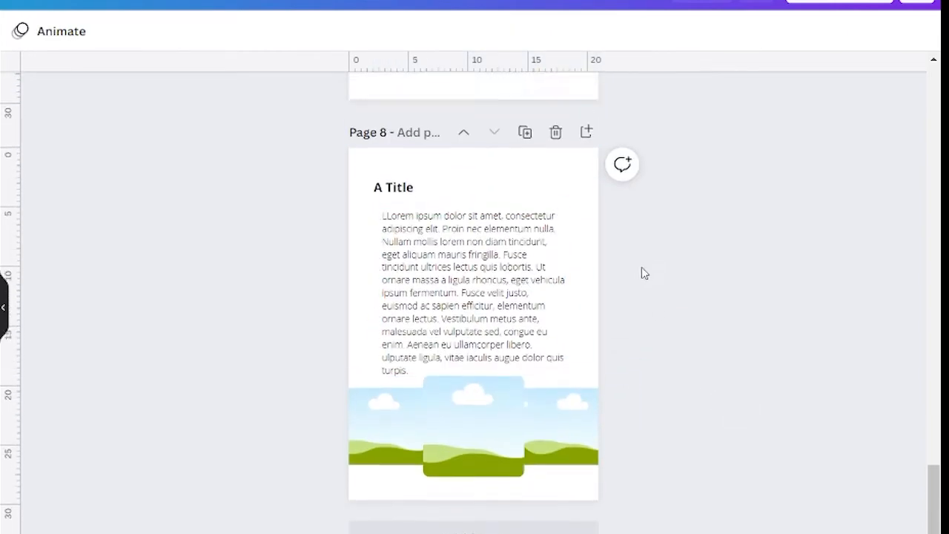
Add page 9 and copy the title and body text from page 8 onto it.
click(587, 277)
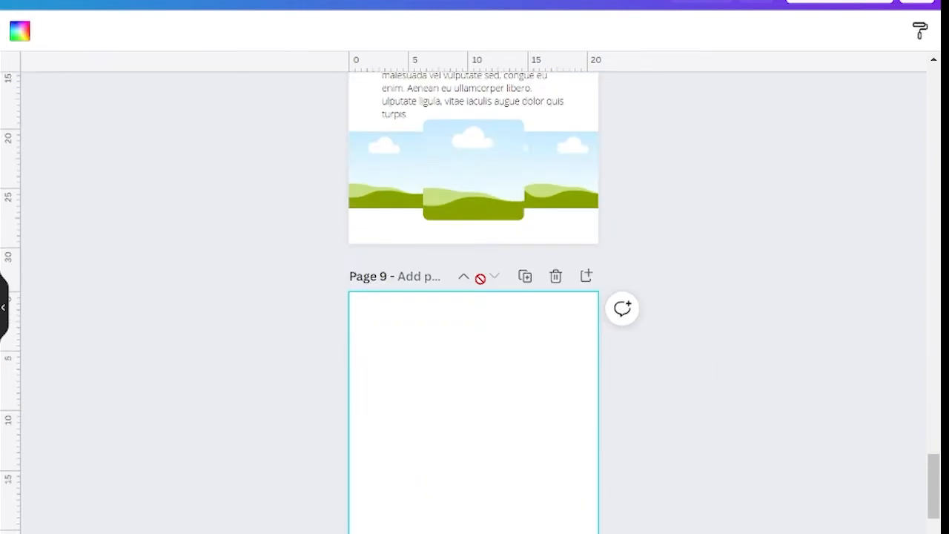
scroll(659, 366, up, 4)
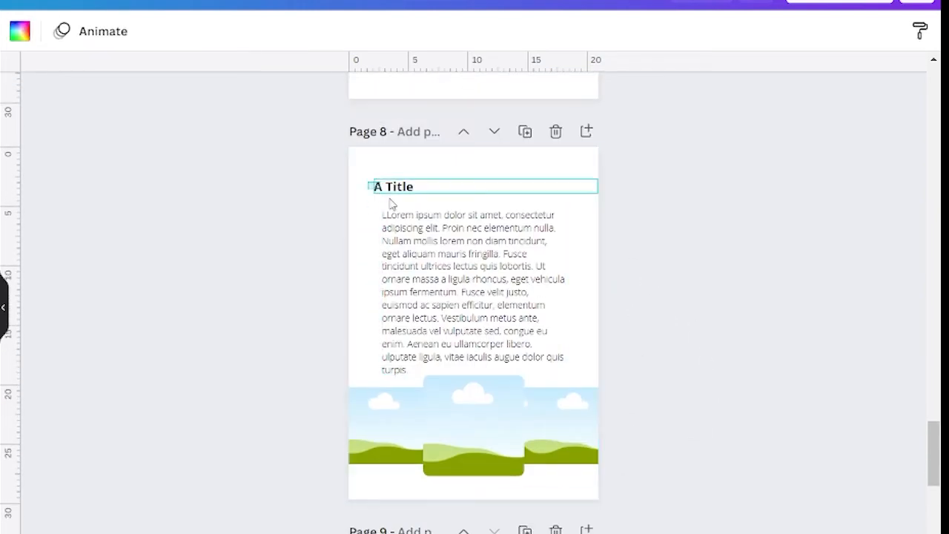
drag(369, 180, 458, 256)
click(683, 31)
click(673, 70)
click(505, 276)
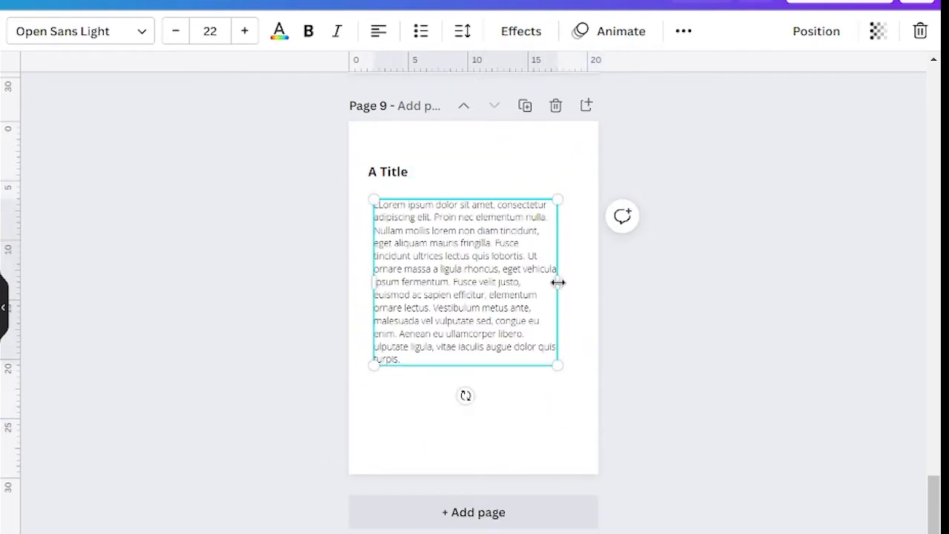
drag(557, 283, 507, 302)
drag(435, 301, 430, 301)
key(ctrl+z)
key(ctrl+z)
Move the page 9 title to line up with the body text's left edge, just above it.
click(356, 176)
drag(376, 171, 388, 179)
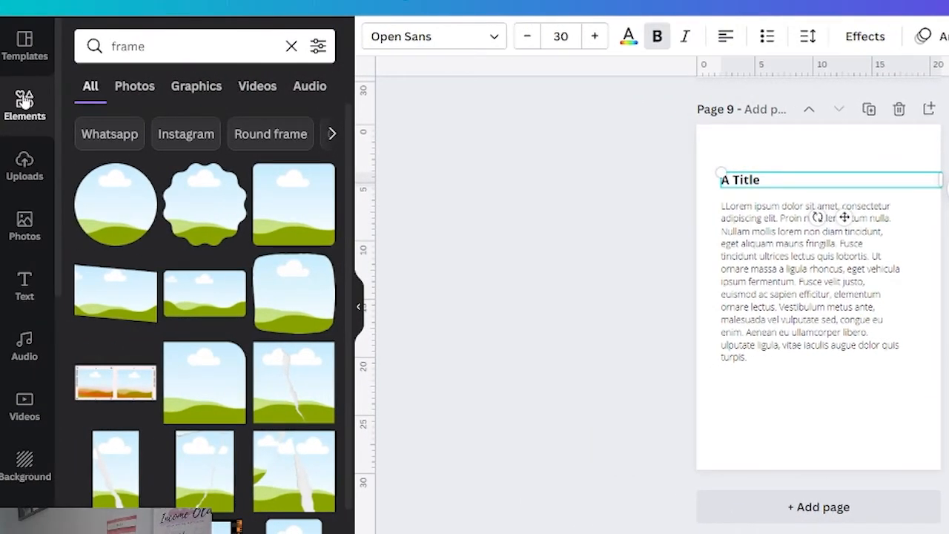
Add a square shape to page 9 and stretch it over the title and text, about 17 cm wide and 22 cm tall.
click(227, 46)
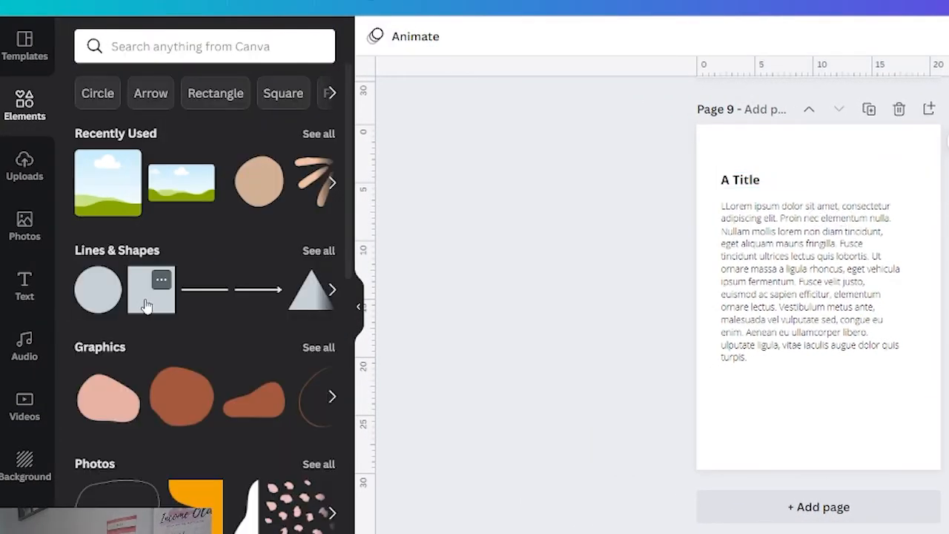
click(152, 289)
drag(808, 307, 776, 240)
drag(856, 229, 916, 229)
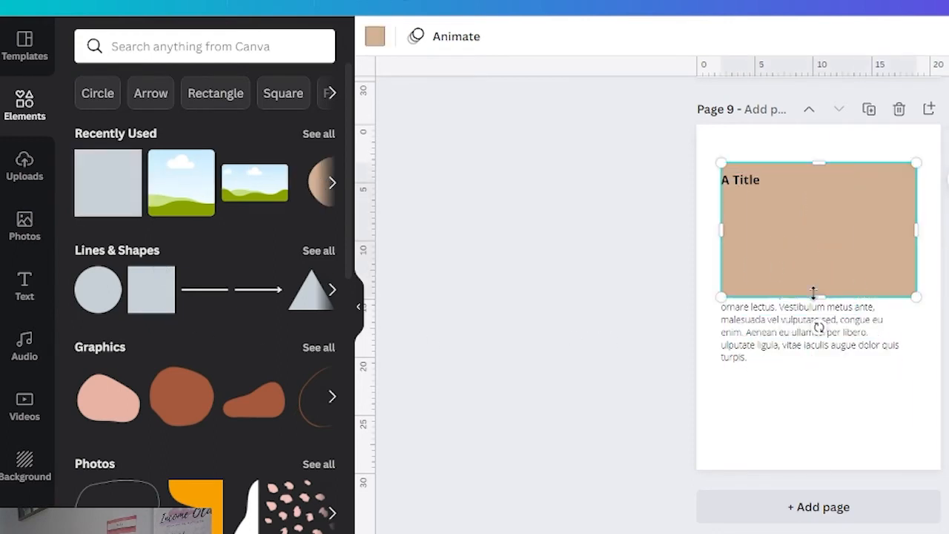
drag(818, 296, 819, 415)
Send the tan rectangle behind the text, and widen its left margin while shifting the body text slightly inward.
click(946, 37)
click(932, 86)
click(871, 389)
drag(720, 289, 714, 289)
drag(762, 292, 767, 289)
click(652, 315)
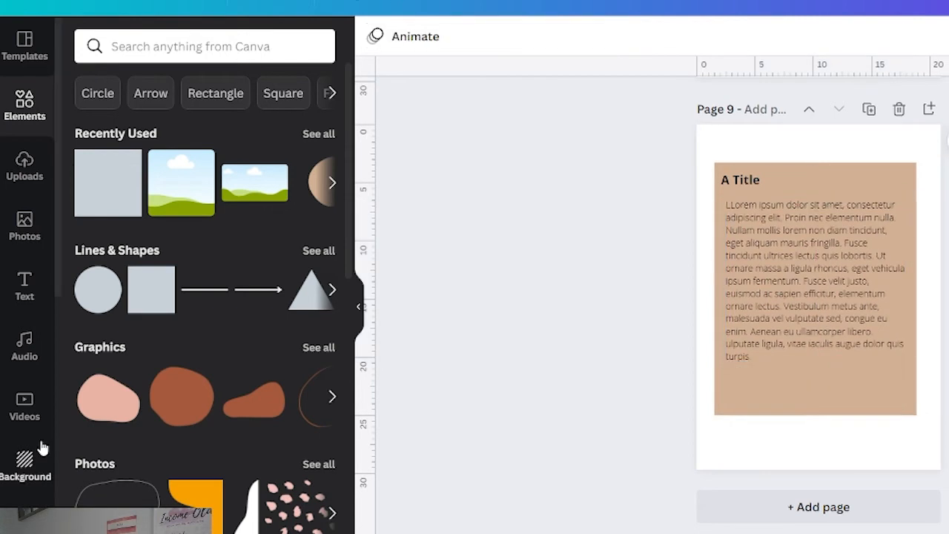
click(758, 402)
click(705, 304)
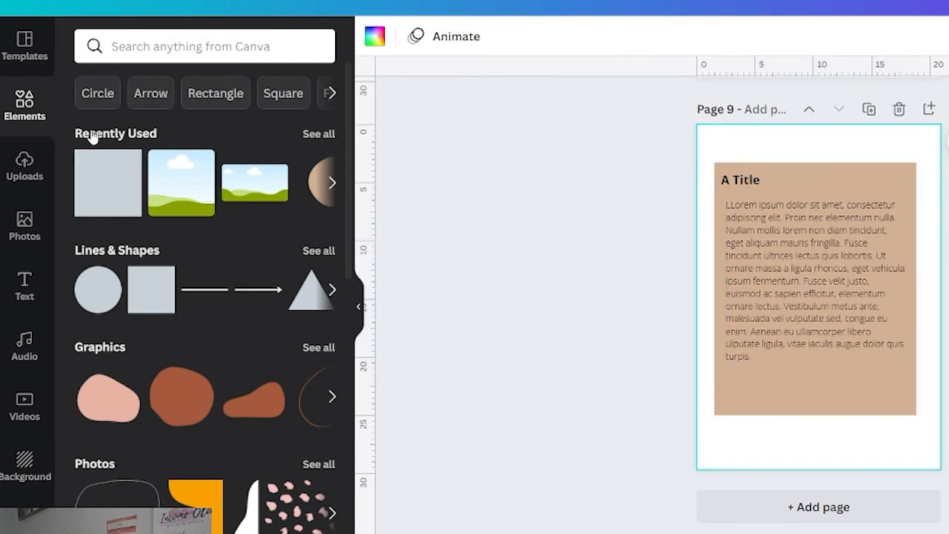
Search the elements for "corner", add the L-shaped corner graphic and enlarge it to about 18 cm over the page's top-left corner.
click(22, 119)
text(corner)
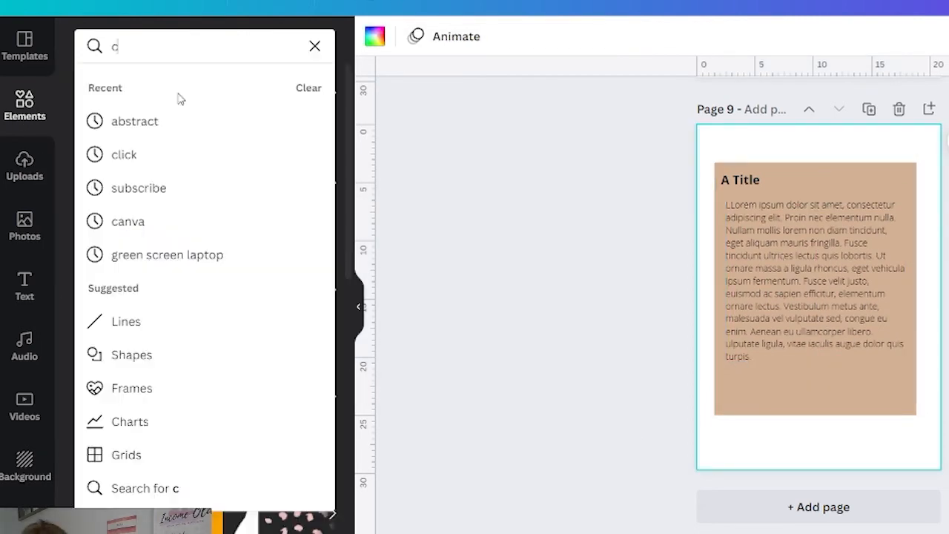
key(Return)
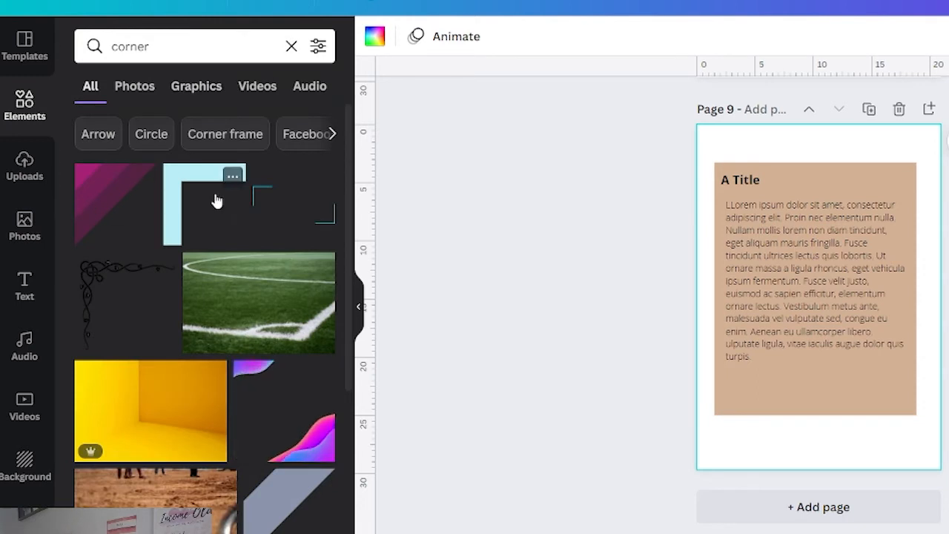
click(180, 188)
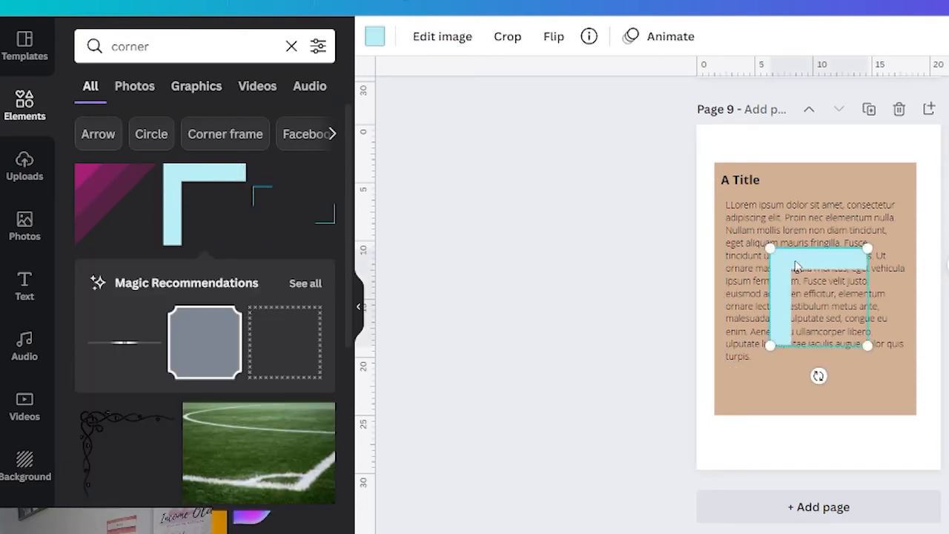
drag(775, 241, 719, 140)
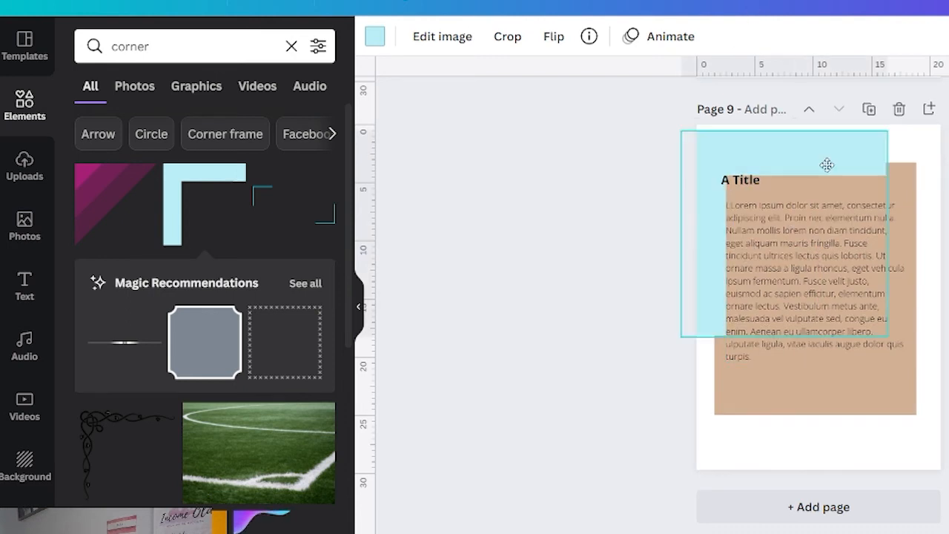
drag(827, 165, 828, 162)
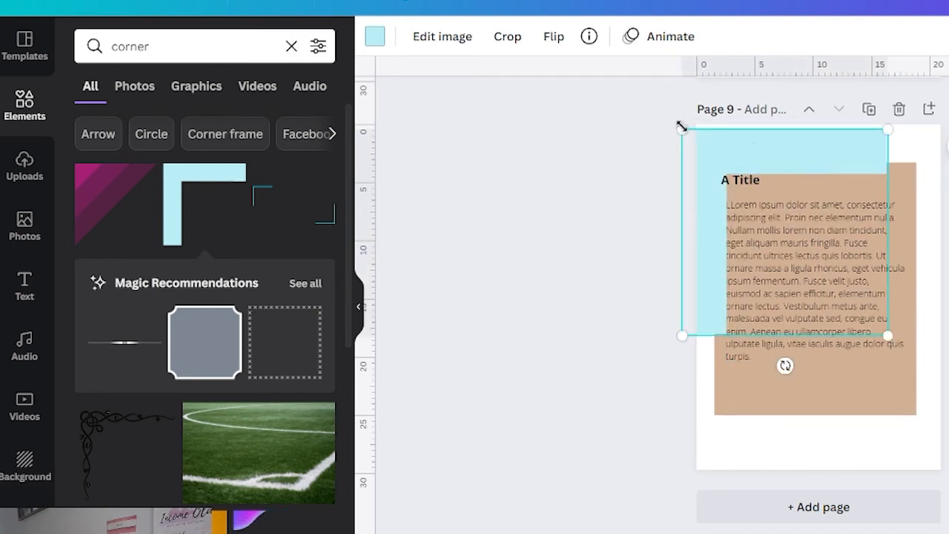
drag(681, 127, 672, 123)
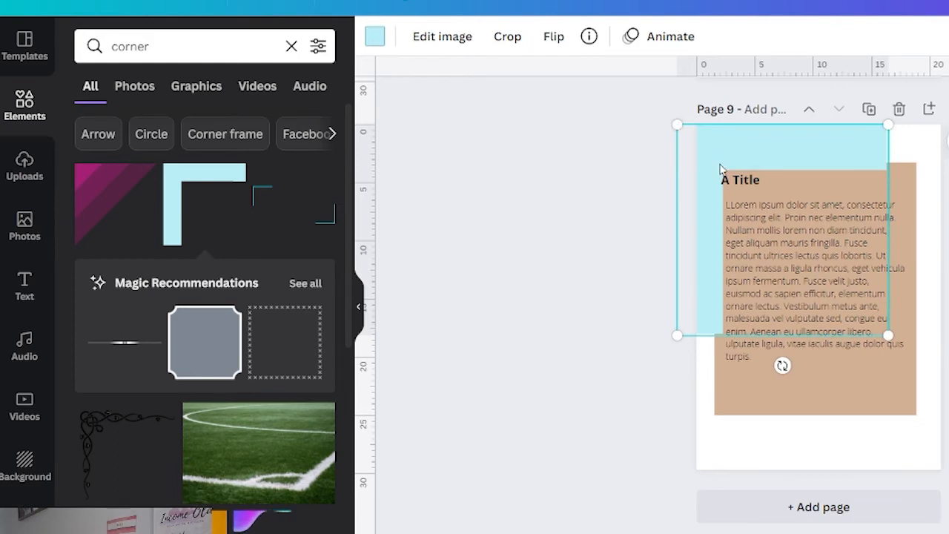
Recolour the corner graphic with the dark mauve-grey of the Chocolate Chip Delight palette and send it behind the tan rectangle.
click(374, 37)
click(316, 287)
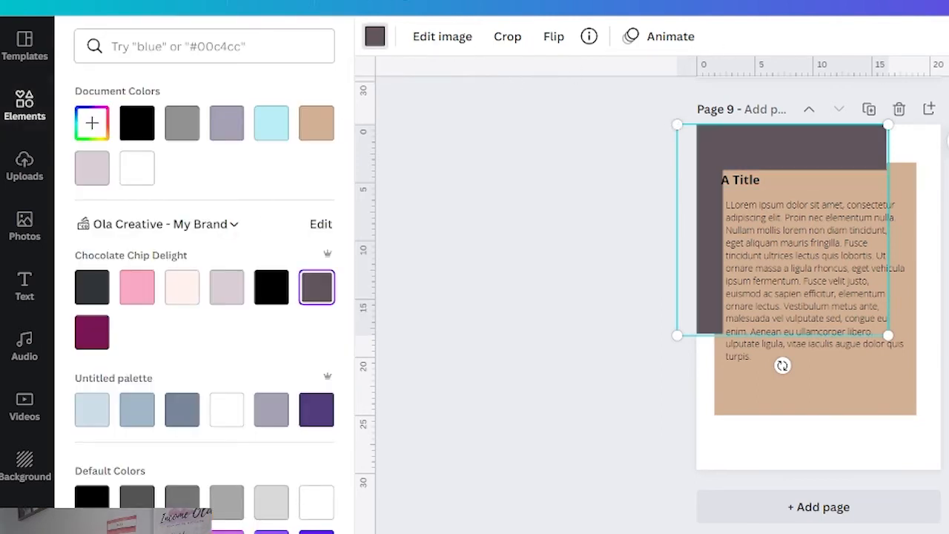
click(948, 36)
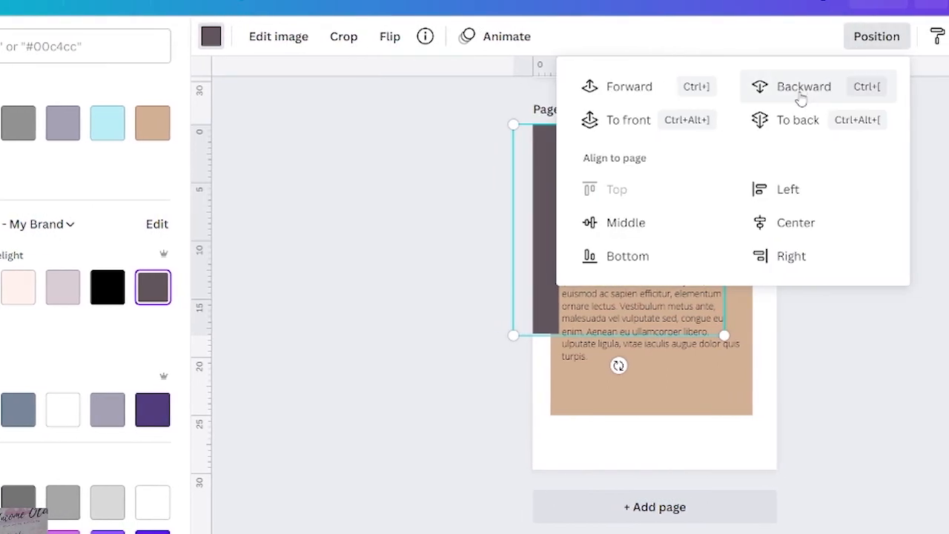
click(801, 87)
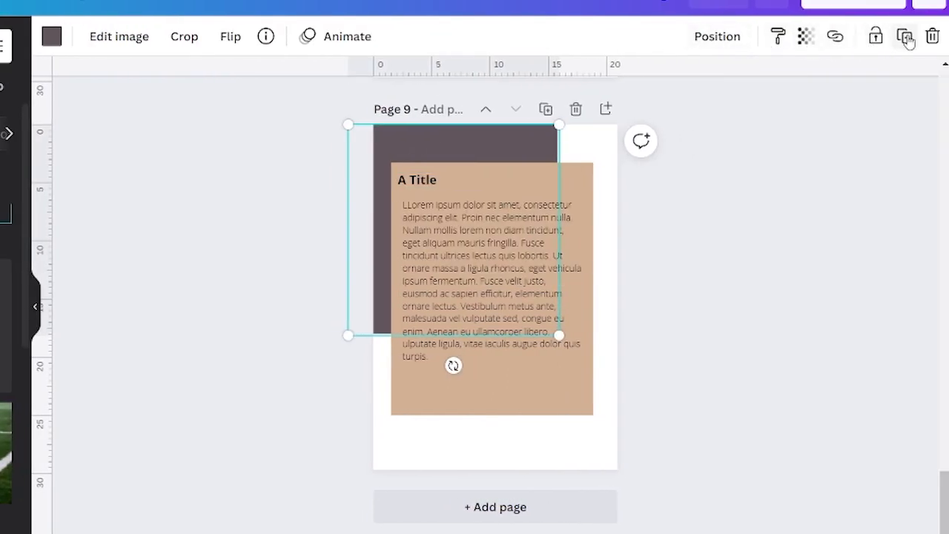
Duplicate the corner graphic, flip the copy horizontally and vertically, and move it to the page's bottom-right corner.
click(906, 37)
click(219, 37)
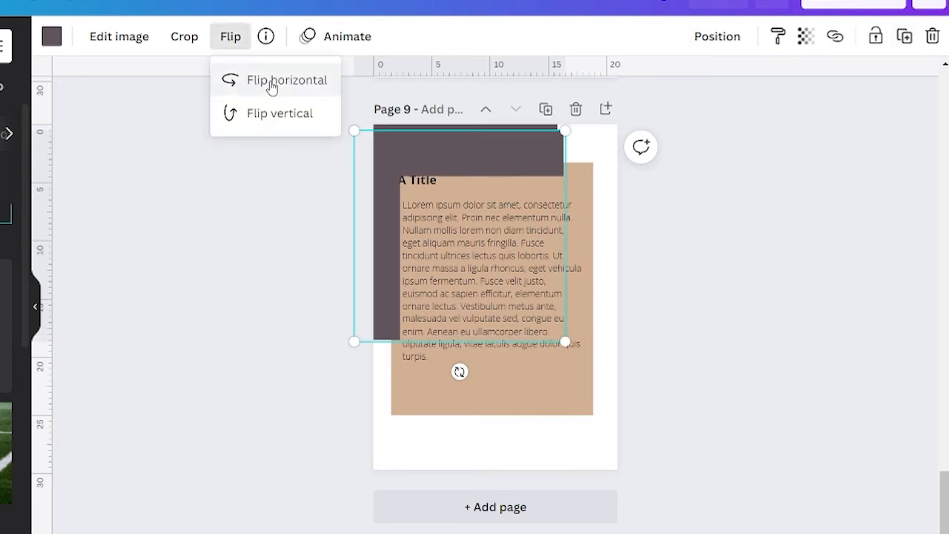
click(272, 83)
click(283, 115)
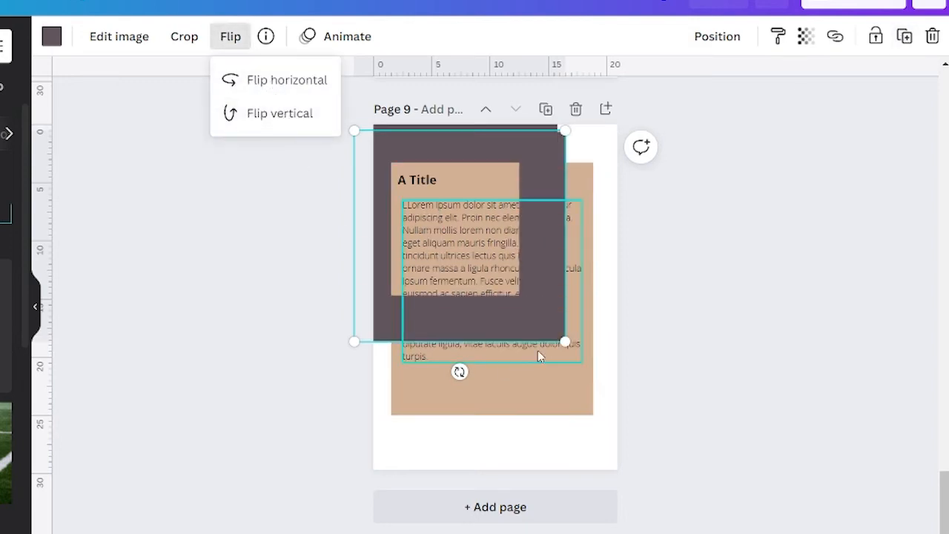
drag(538, 322, 599, 436)
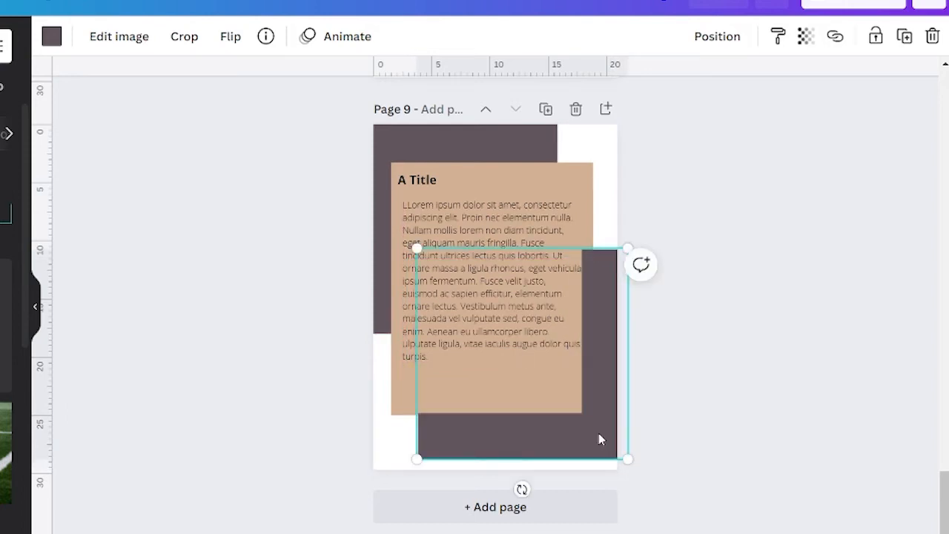
Send the copied corner graphic behind the tan rectangle and move it down over the page's bottom-right edges.
click(710, 37)
click(645, 87)
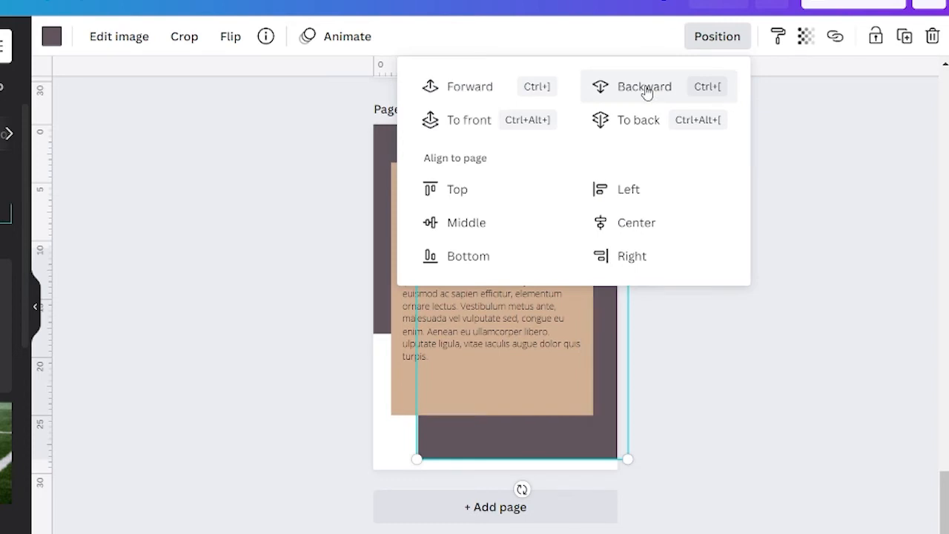
click(718, 346)
drag(605, 389, 608, 400)
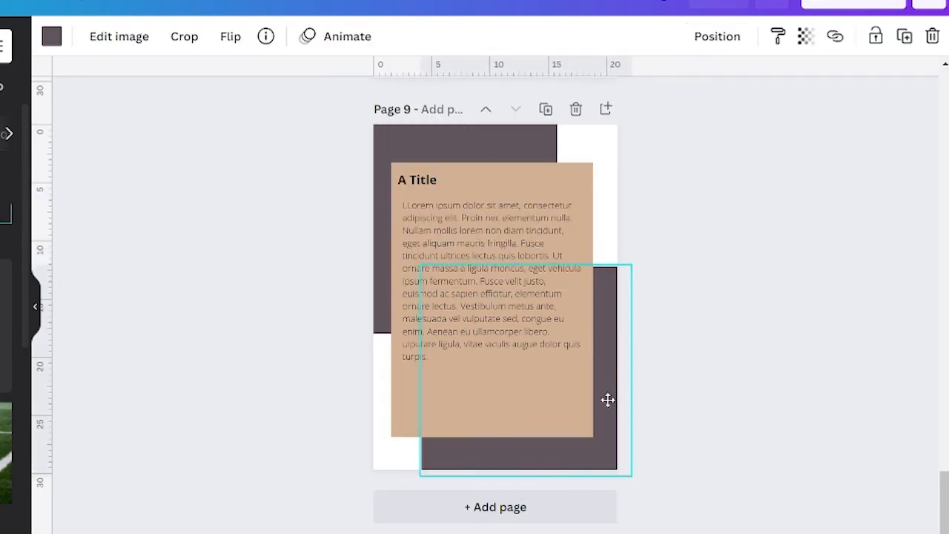
Move the title and body text inward on the tan rectangle, left-aligned with a wider gap between them.
drag(433, 181, 433, 184)
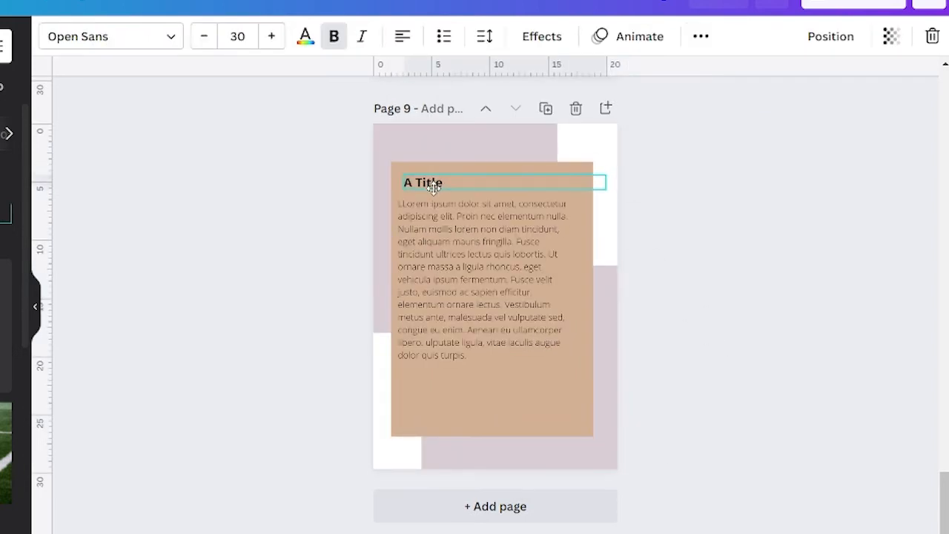
drag(441, 279, 448, 288)
click(751, 366)
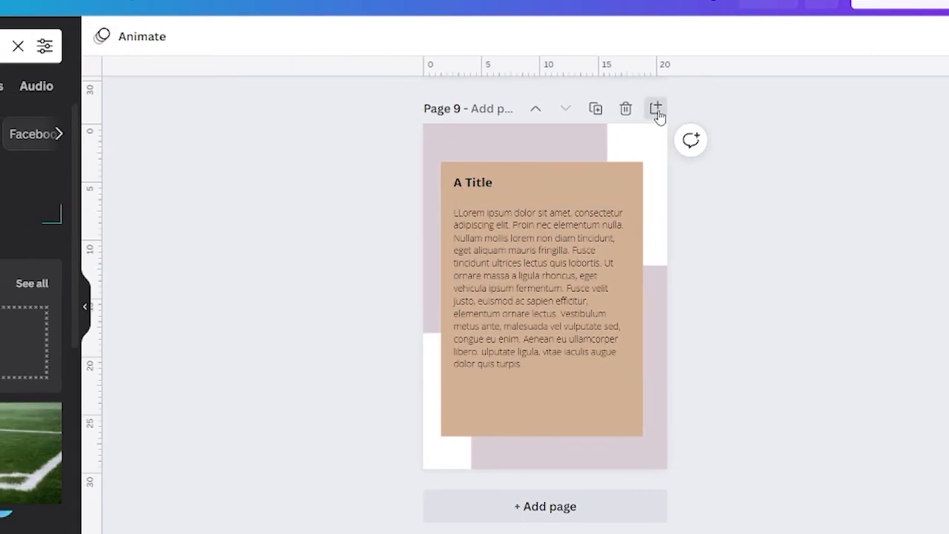
Add page 10 and search the elements for "frame", looking through the available photo frames.
click(657, 109)
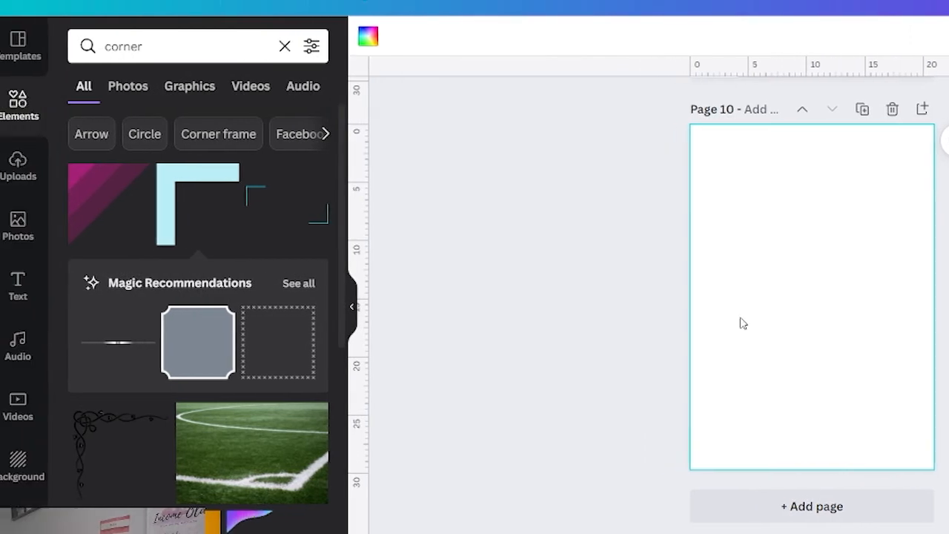
click(284, 46)
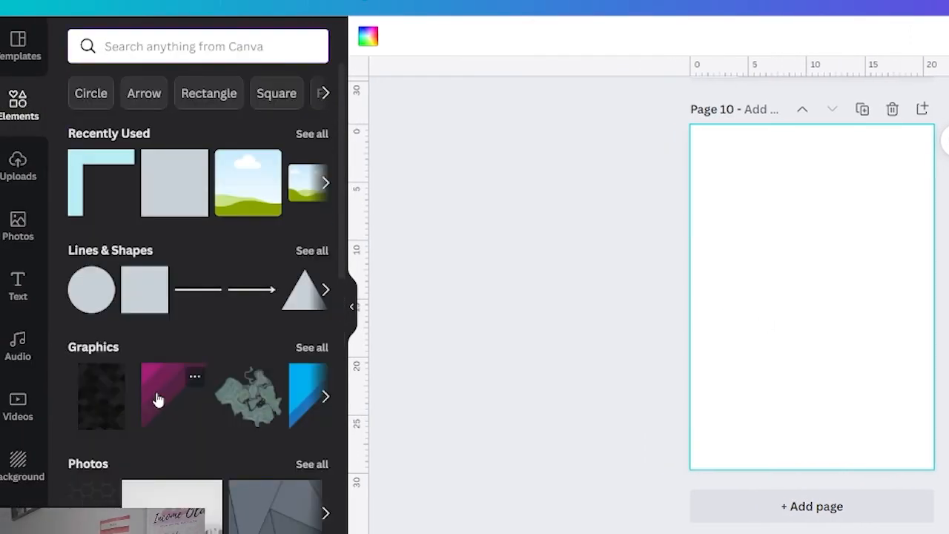
scroll(191, 450, down, 2)
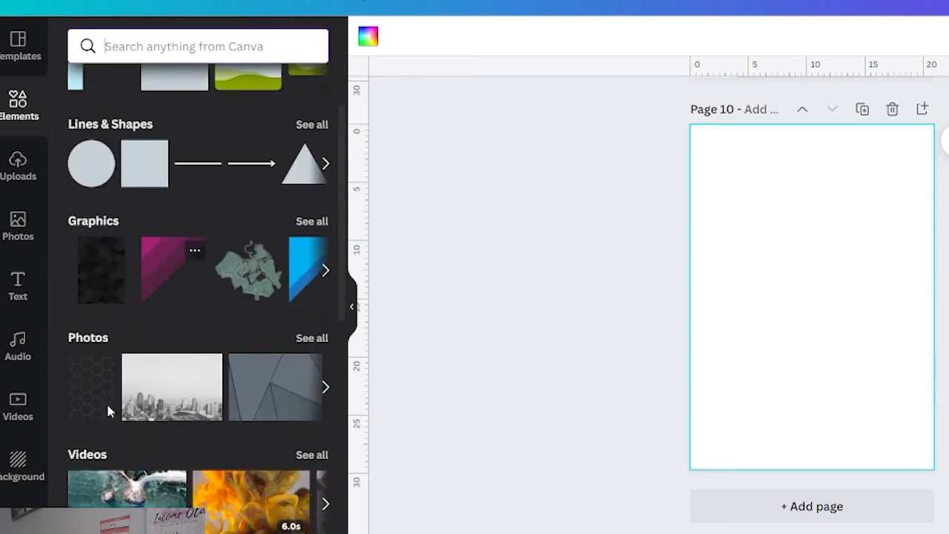
scroll(107, 410, down, 3)
scroll(152, 421, up, 5)
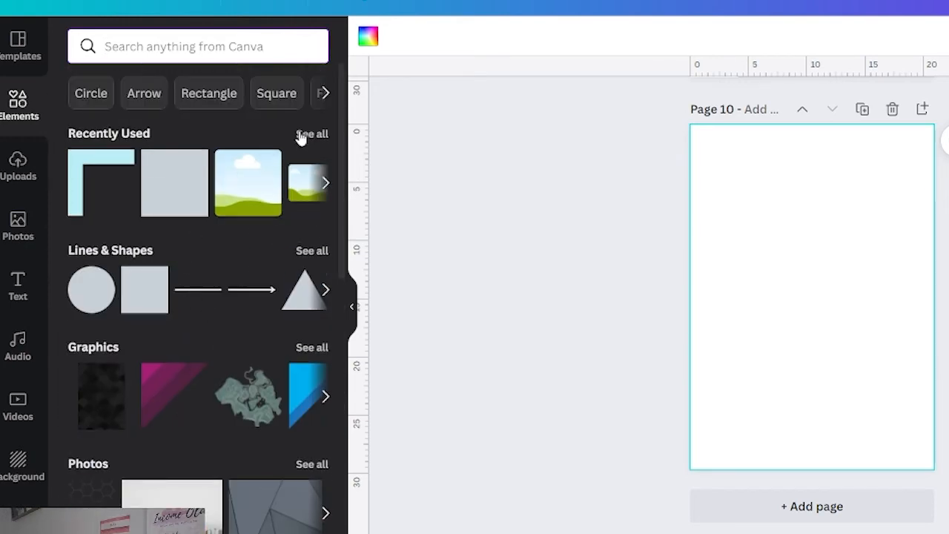
text(frame)
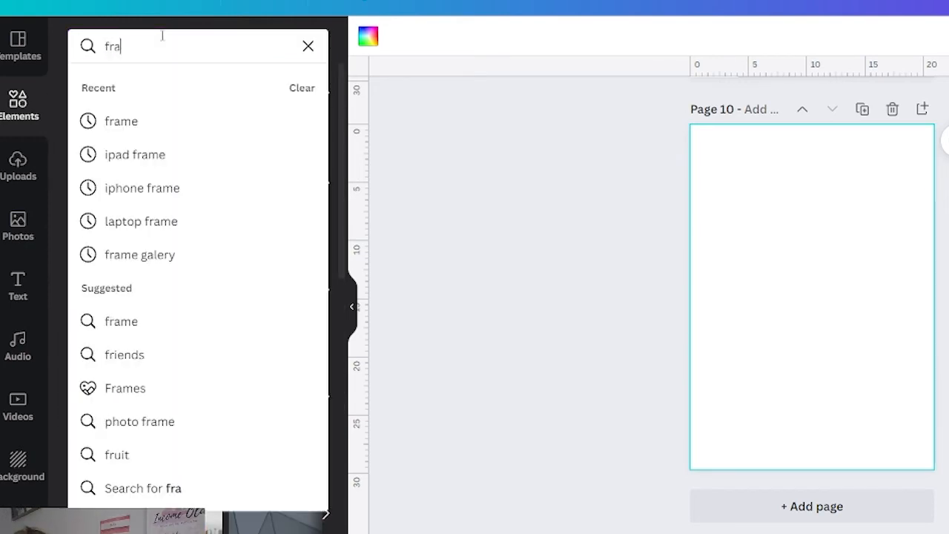
key(Return)
scroll(319, 417, down, 3)
scroll(319, 417, down, 5)
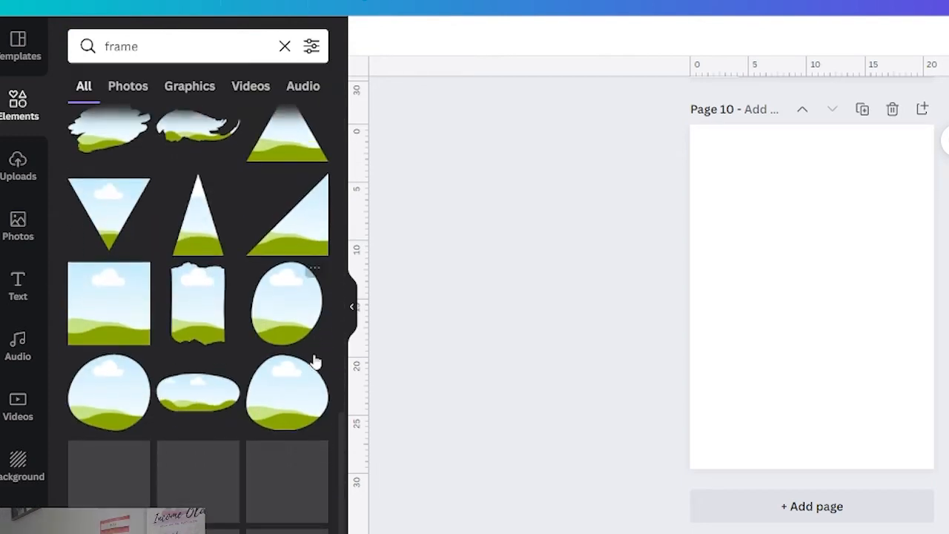
scroll(320, 420, up, 6)
scroll(321, 419, up, 5)
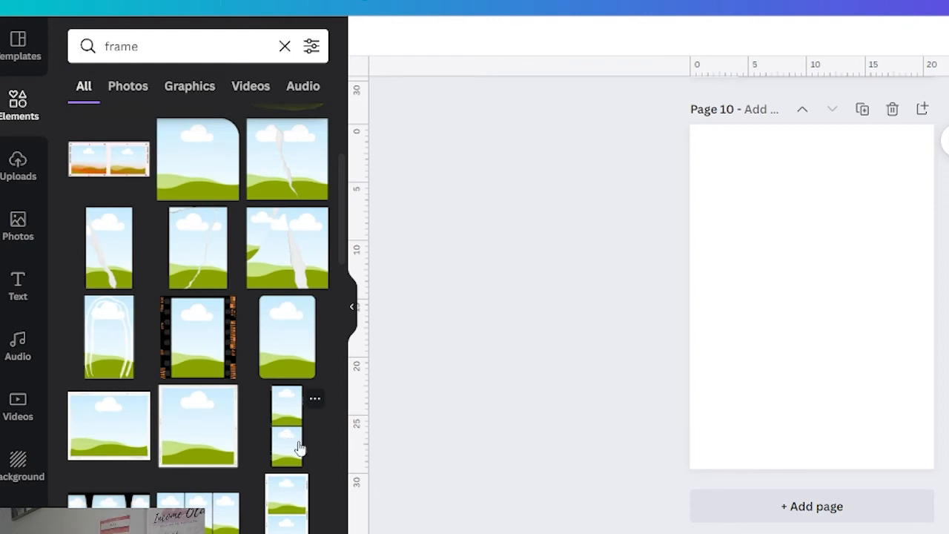
Add the vertical two-photo frame at page 10's top-left corner and enlarge it to about 7.5 cm wide.
click(299, 448)
drag(814, 324, 713, 245)
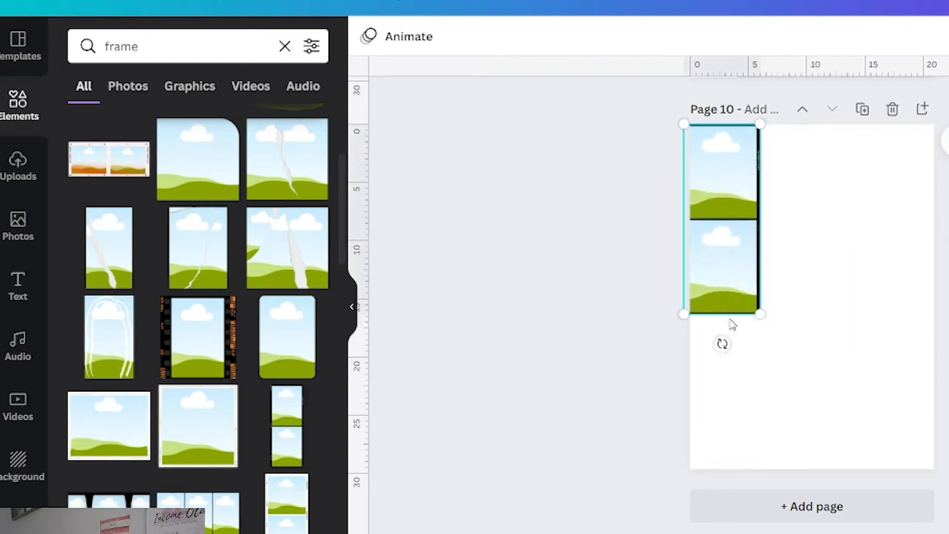
drag(758, 314, 775, 346)
drag(741, 296, 741, 286)
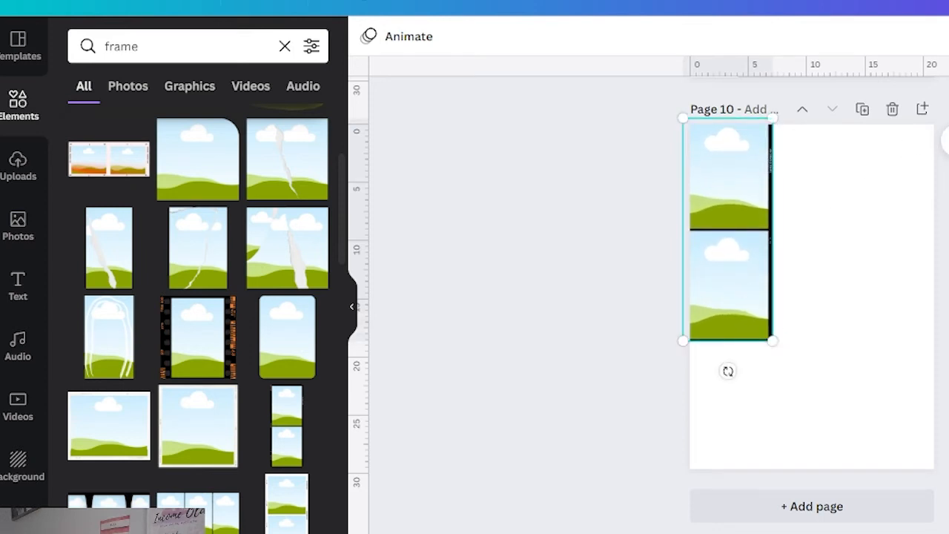
Place a second two-photo frame below the first and enlarge both so they form a continuous column along the page's left edge.
drag(742, 287, 735, 508)
click(741, 311)
drag(769, 341, 778, 356)
drag(743, 407, 747, 407)
click(741, 311)
drag(778, 356, 776, 352)
drag(741, 297, 743, 301)
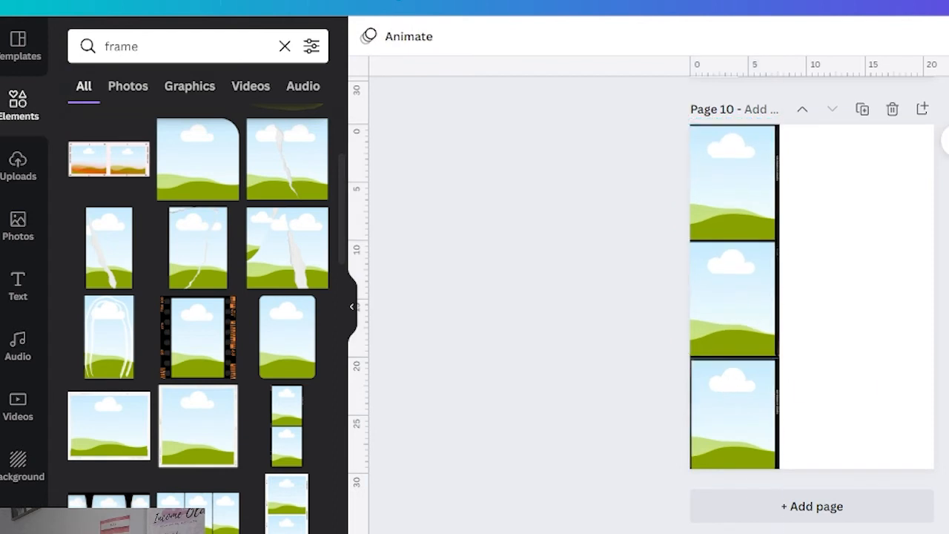
drag(747, 408, 750, 404)
Add a grey square to page 10 and stretch it over the full page height and remaining width beside the photo column.
click(284, 47)
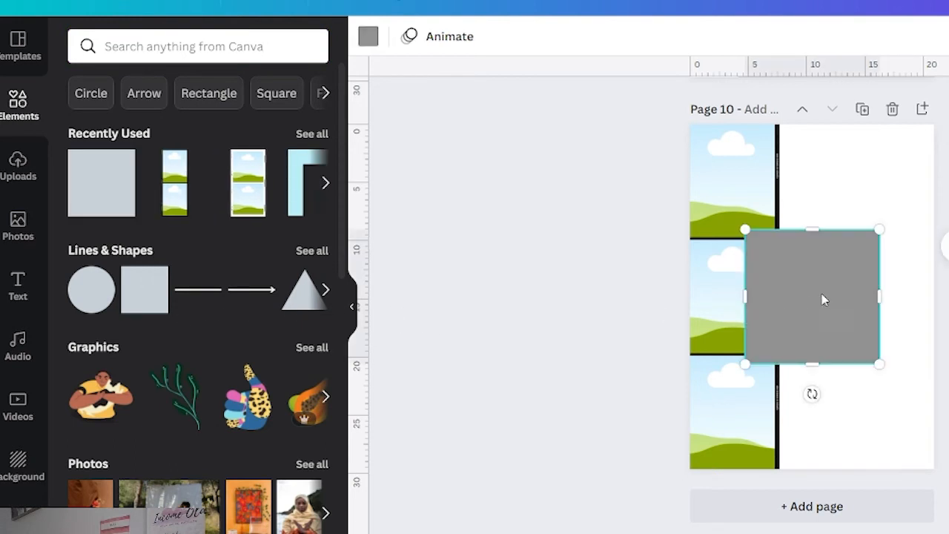
drag(823, 300, 844, 194)
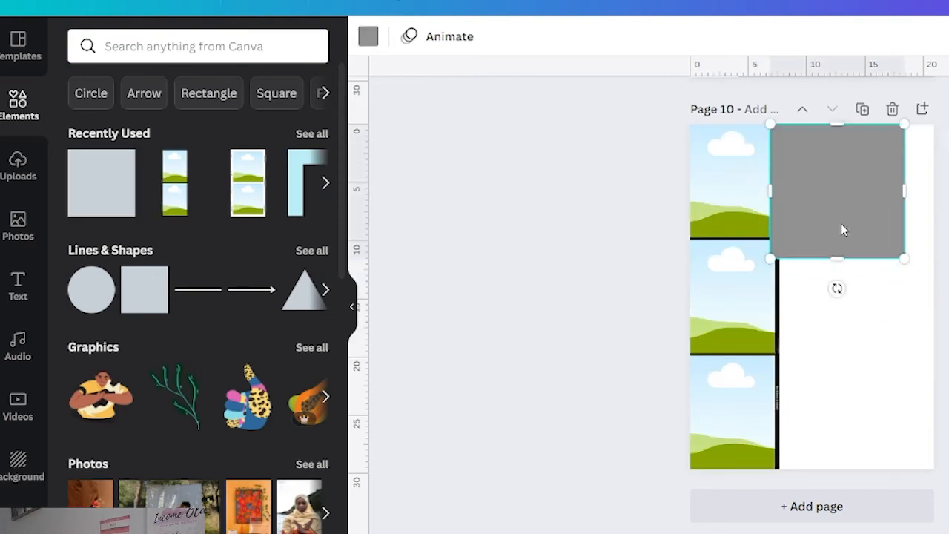
drag(837, 259, 837, 468)
drag(904, 295, 933, 295)
Copy page 9's body text onto page 10's grey rectangle and narrow the text box to fit inside it.
scroll(645, 250, up, 6)
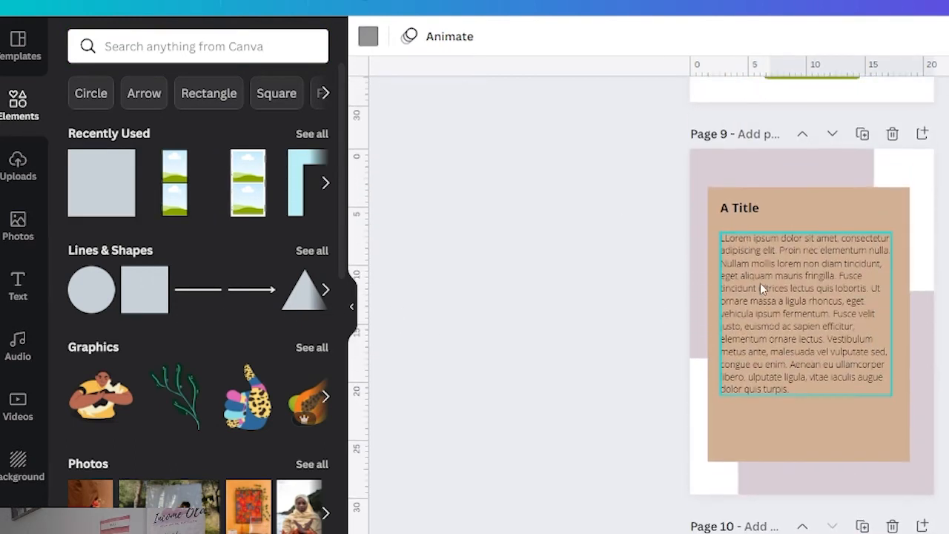
click(805, 313)
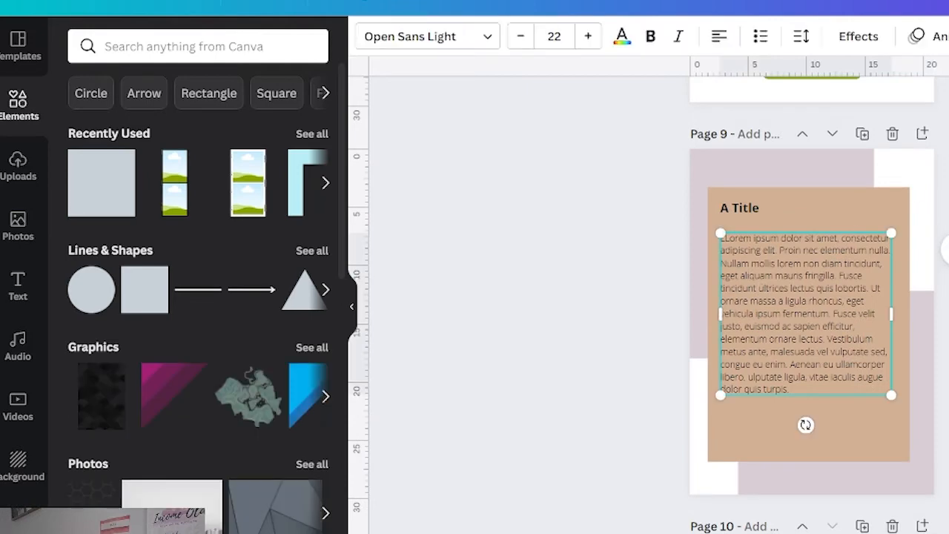
key(ctrl+d)
drag(809, 316, 831, 247)
drag(932, 263, 883, 264)
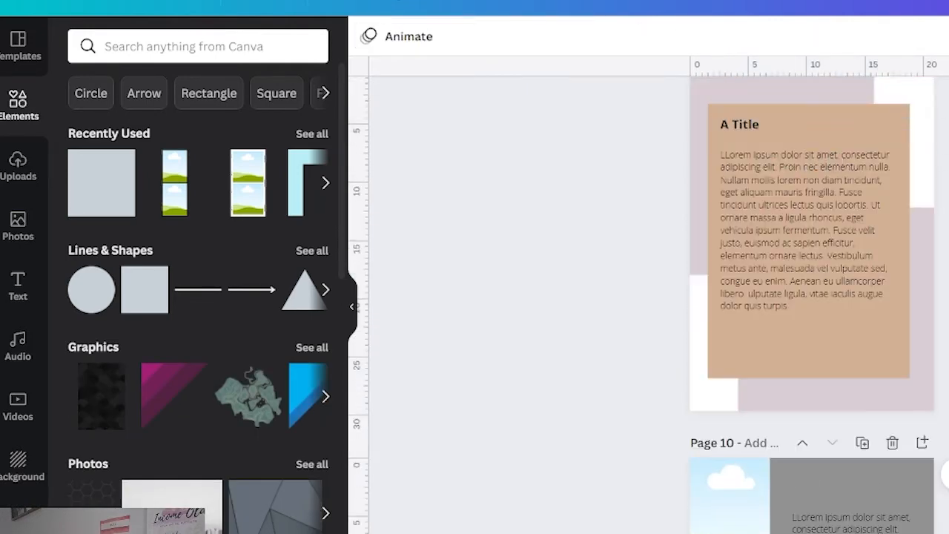
Copy the "A Title" heading from page 9 to page 10, left-aligned above the body text.
click(732, 123)
key(ctrl+d)
drag(733, 128, 810, 407)
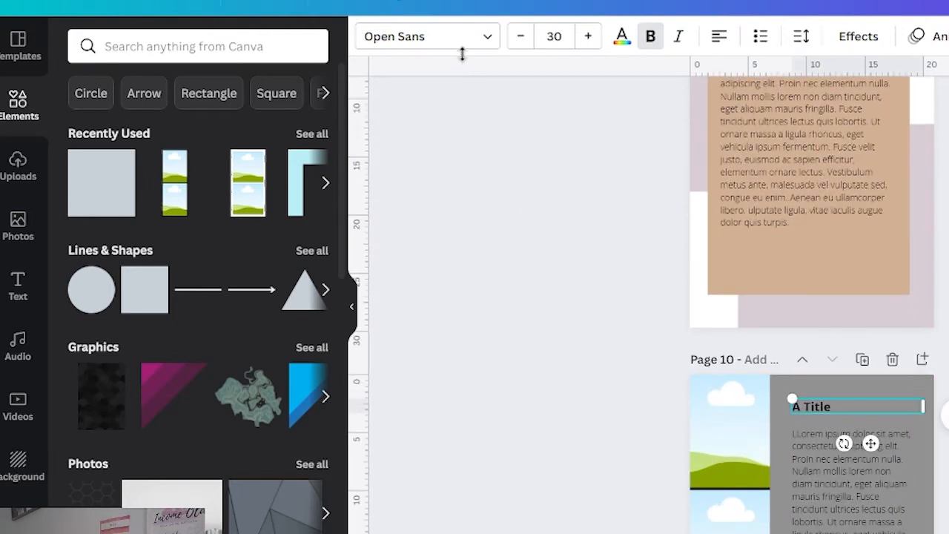
Change page 10's title font to Adventure Script and increase its size.
click(489, 36)
click(185, 86)
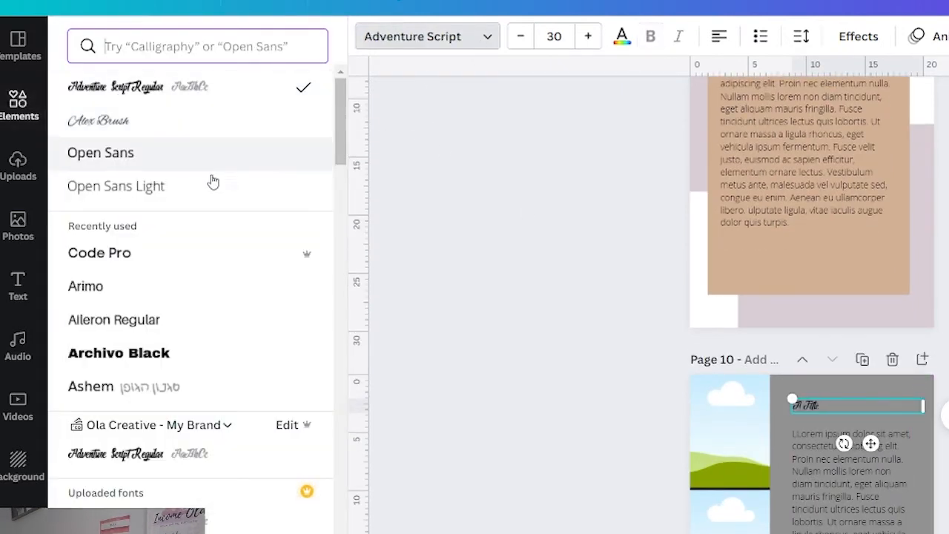
click(590, 36)
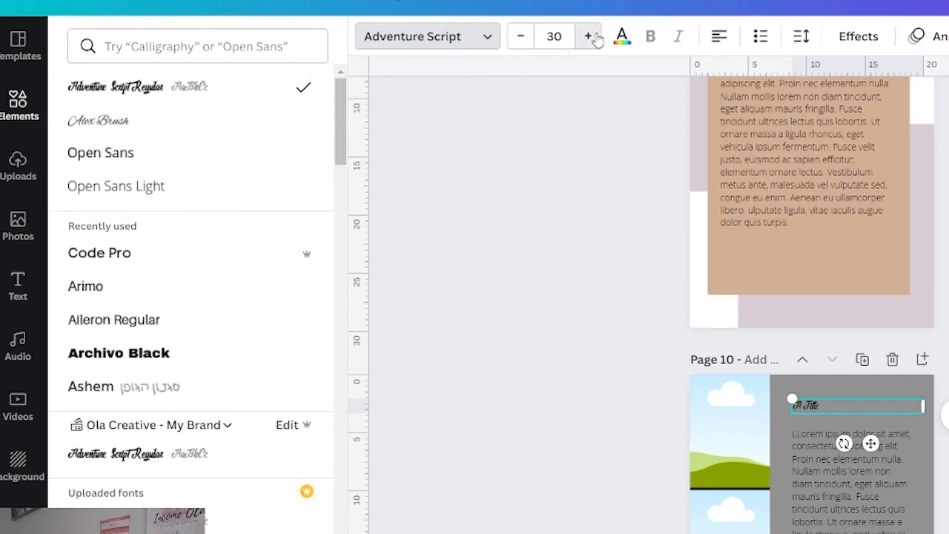
click(553, 37)
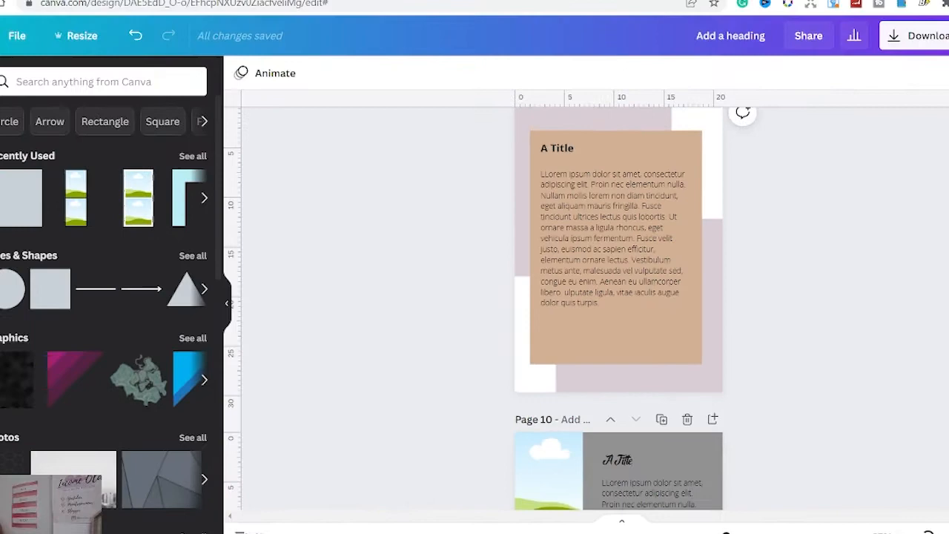
In the grid view, duplicate the "Chapter 1" cover on page 5 and move the copy to the end, after page 10.
click(819, 506)
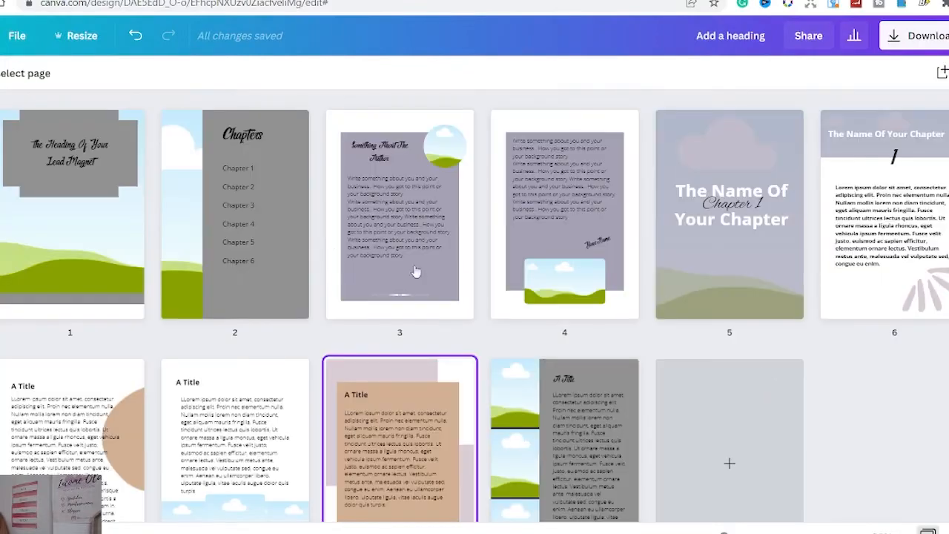
scroll(653, 327, down, 1)
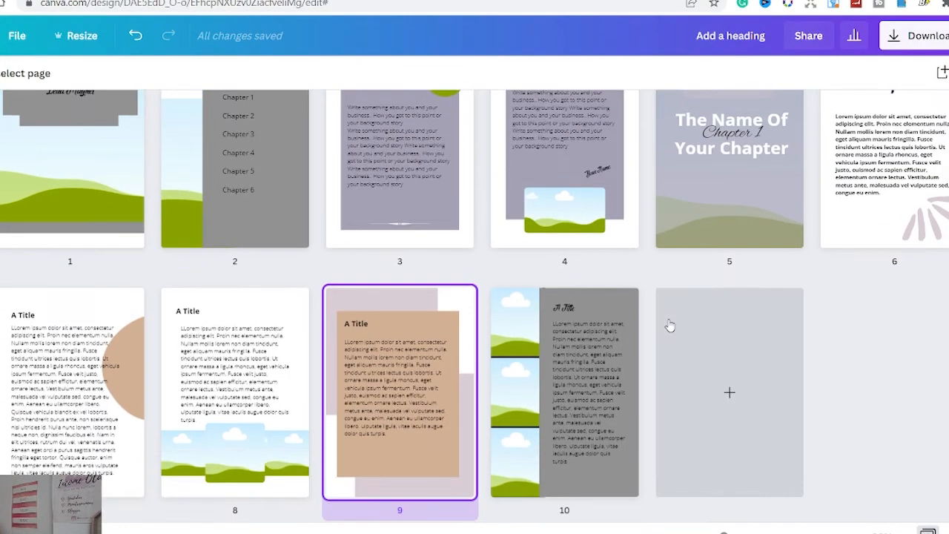
scroll(771, 348, up, 1)
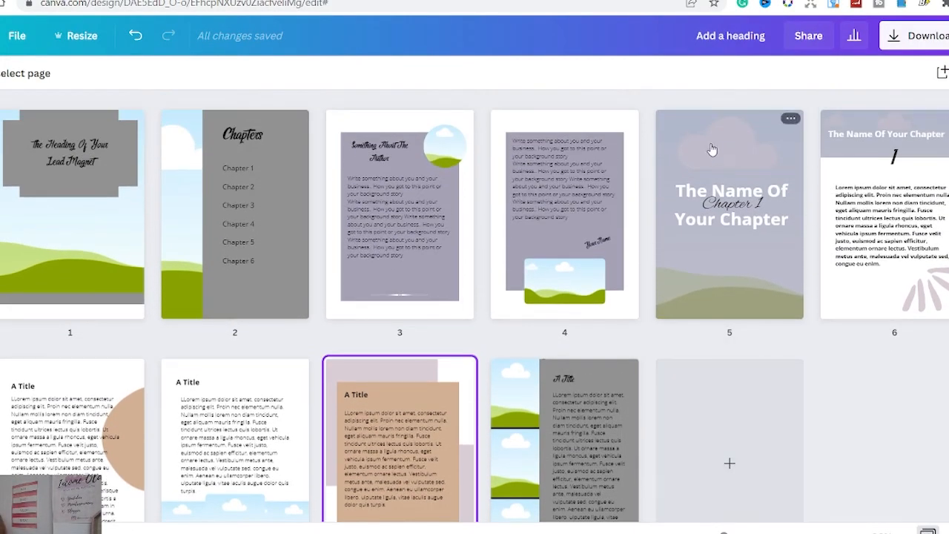
click(790, 121)
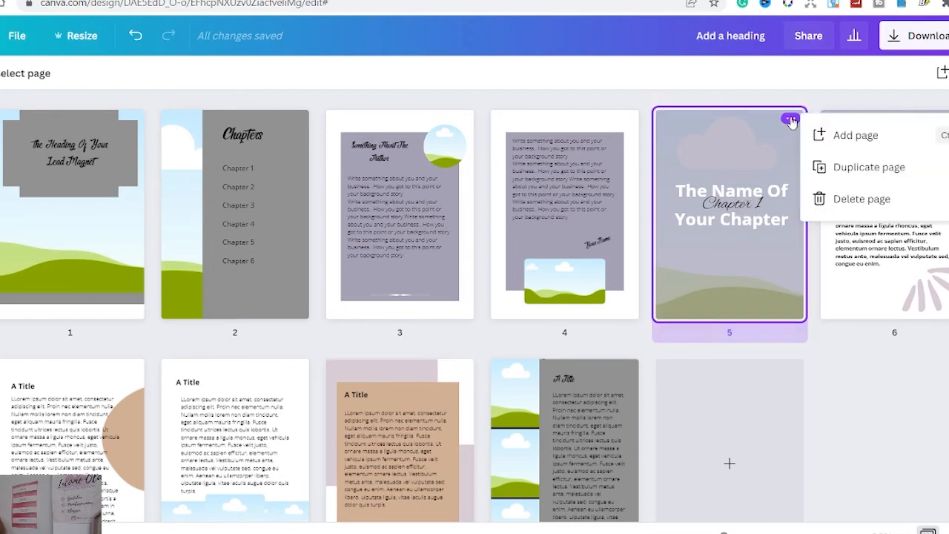
click(864, 168)
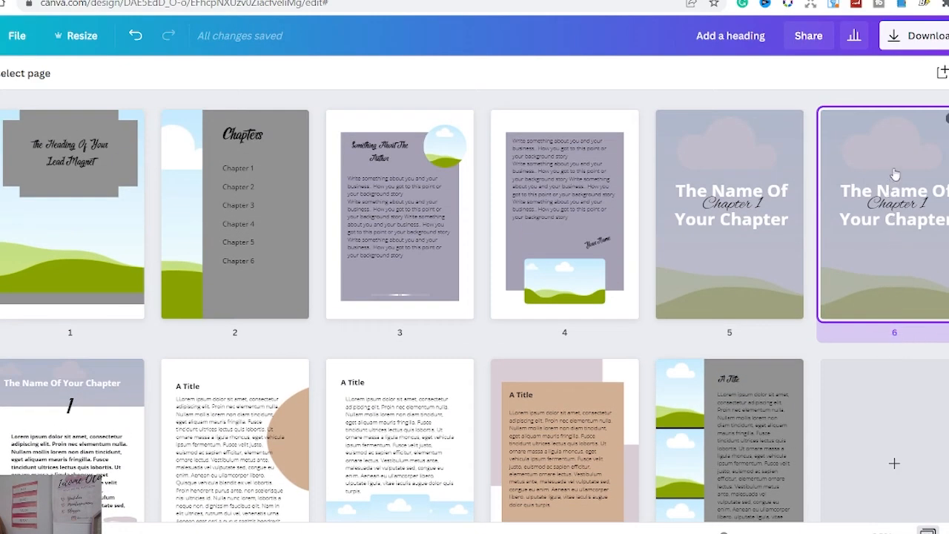
drag(900, 163, 802, 383)
drag(801, 377, 801, 377)
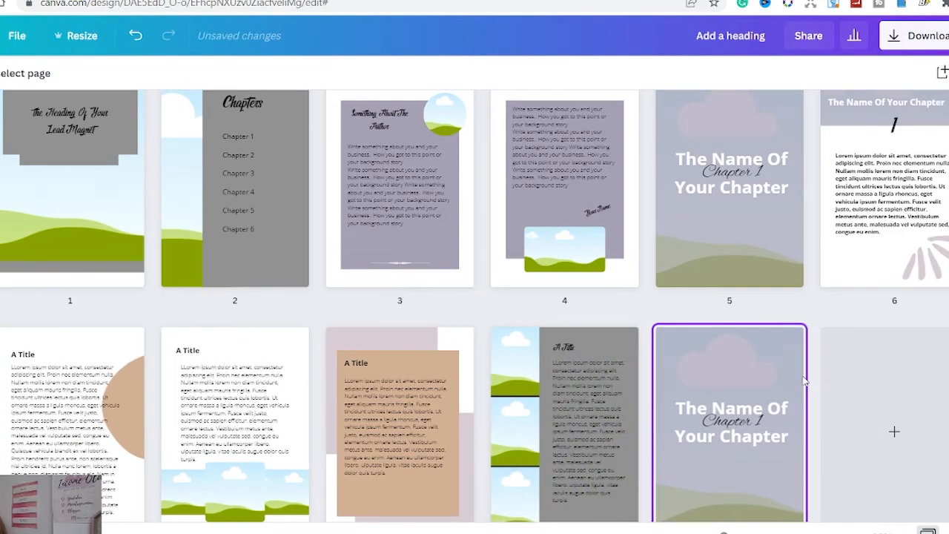
Duplicate page 6 with the chapter name and number, and move the copy to position 11, directly after page 10.
scroll(858, 194, up, 1)
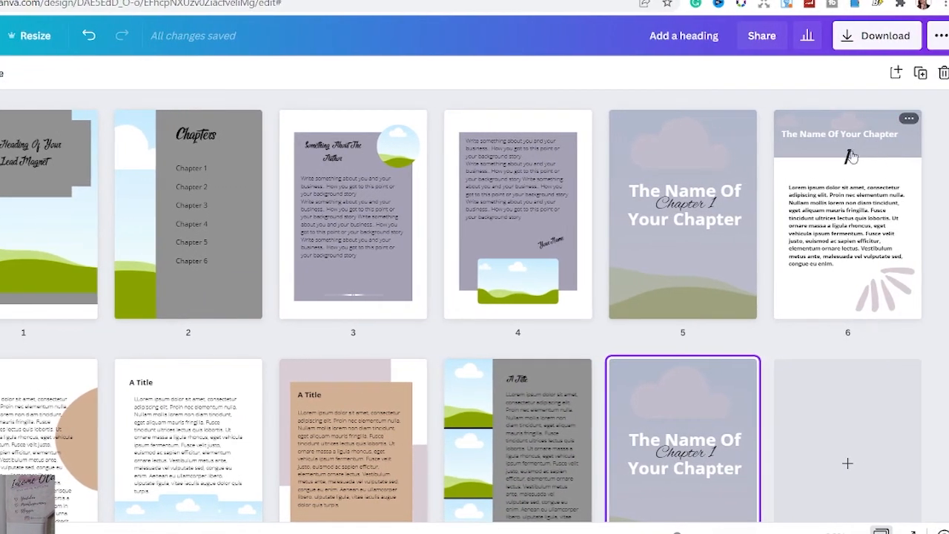
click(909, 119)
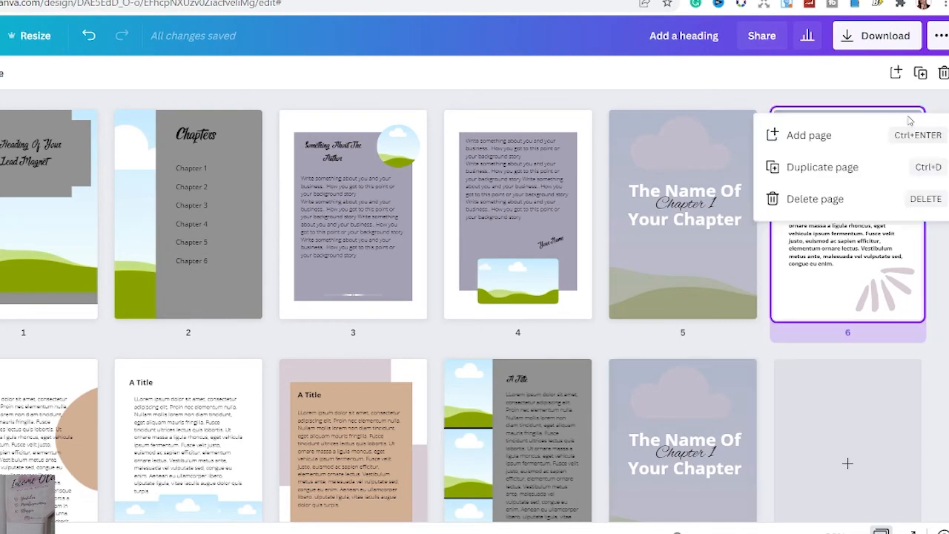
click(846, 166)
scroll(837, 208, up, 4)
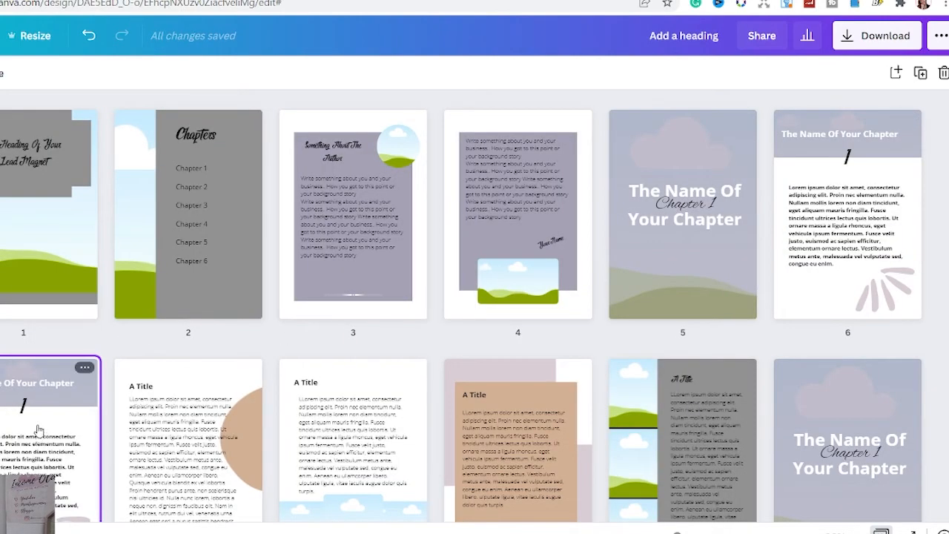
mouse_move(39, 430)
mouse_down()
mouse_move(223, 427)
mouse_move(589, 363)
mouse_move(912, 441)
mouse_move(922, 424)
mouse_move(919, 391)
mouse_up()
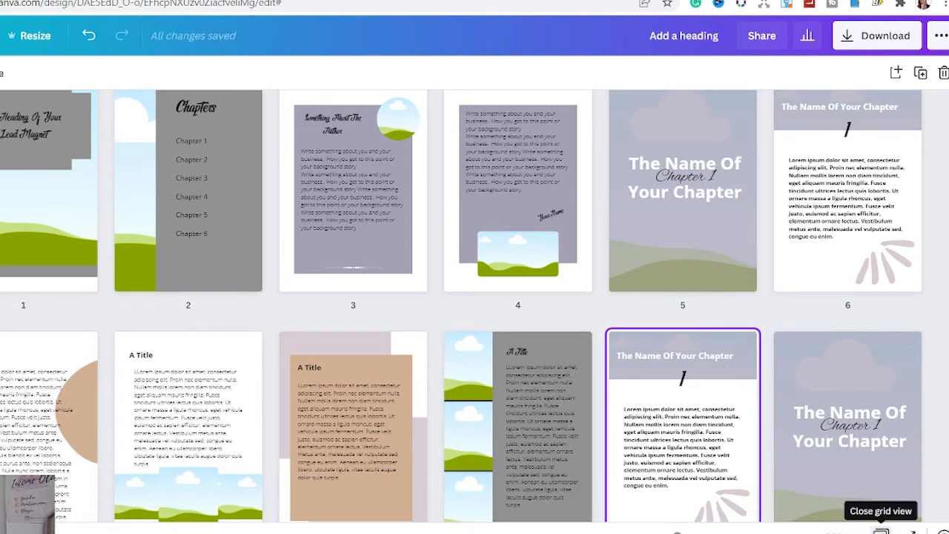
Return to the page editor and change the chapter number on page 11 to 2.
click(881, 530)
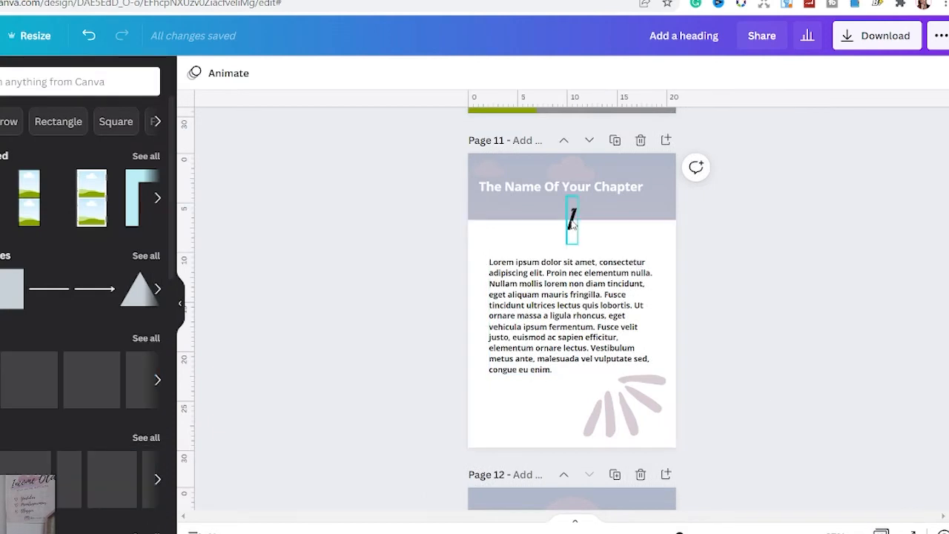
click(571, 222)
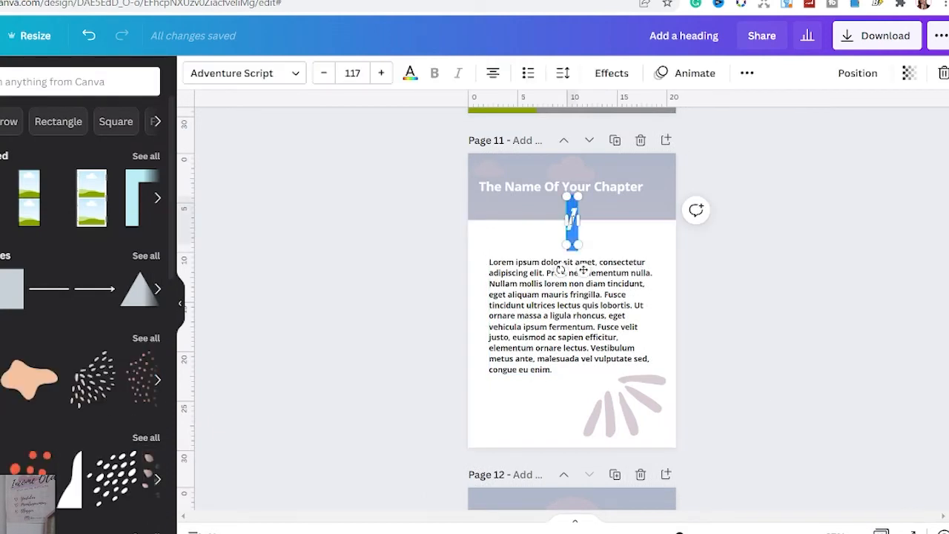
text(2)
click(806, 301)
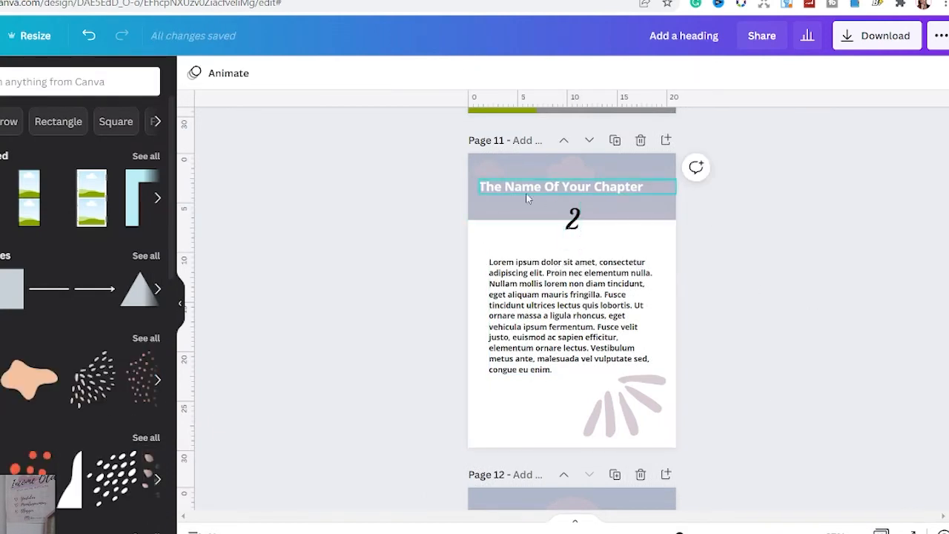
Replace page 11's corner leaf graphic with the yellow scribbled circle, placed partly off the page's bottom-right corner.
scroll(630, 223, down, 2)
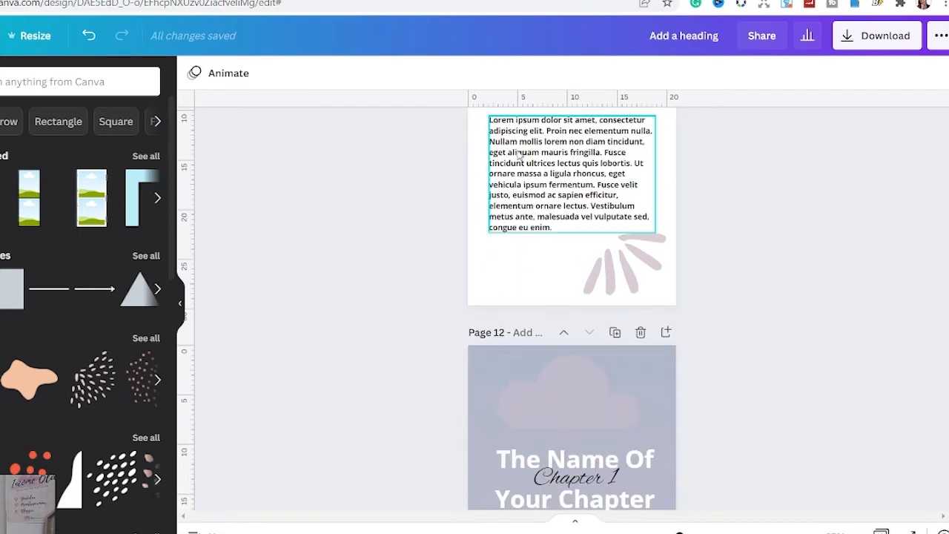
click(647, 279)
key(Delete)
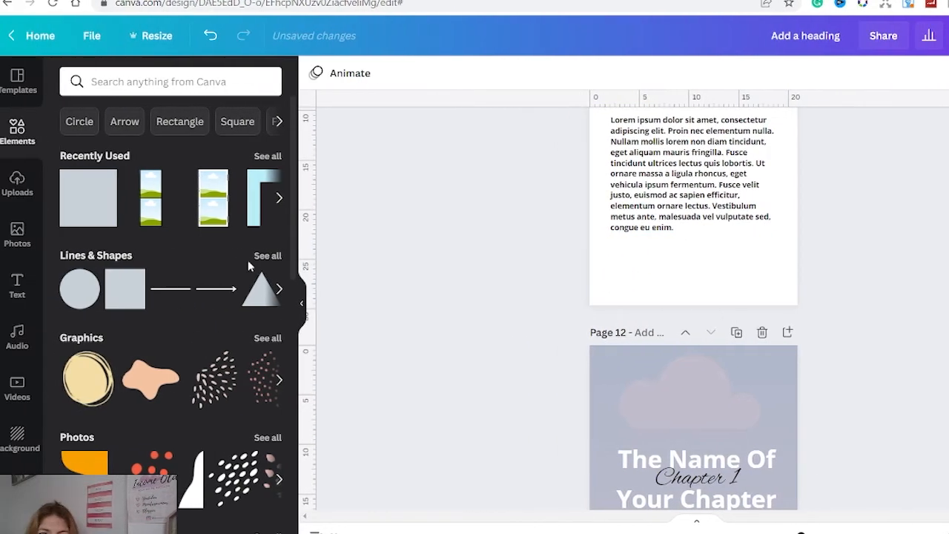
click(85, 387)
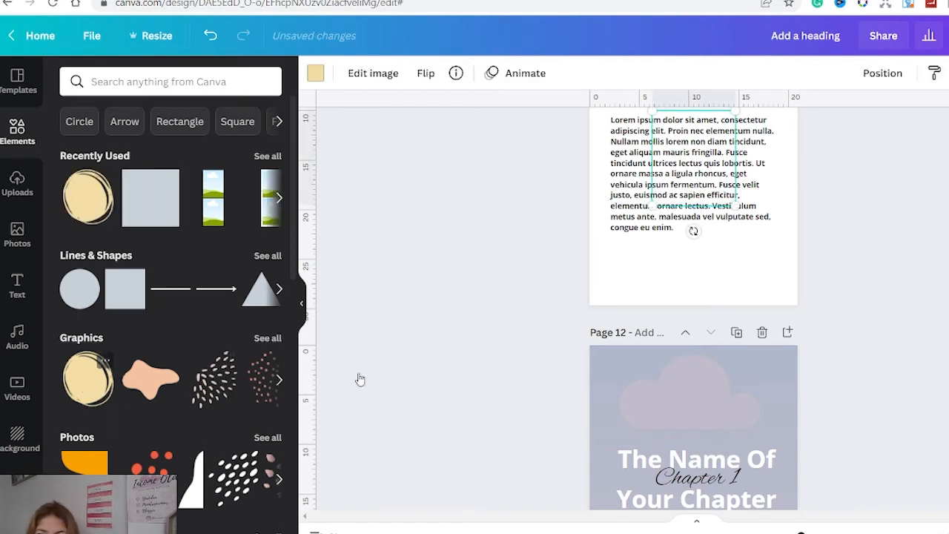
drag(679, 161, 784, 289)
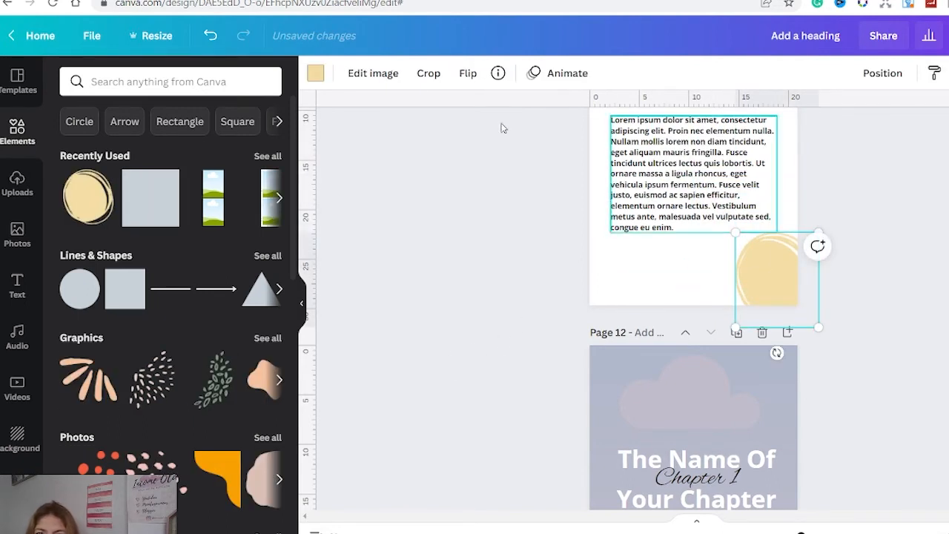
Recolour the scribbled circle on page 11 to the template's pale mauve.
click(315, 74)
click(189, 287)
click(877, 243)
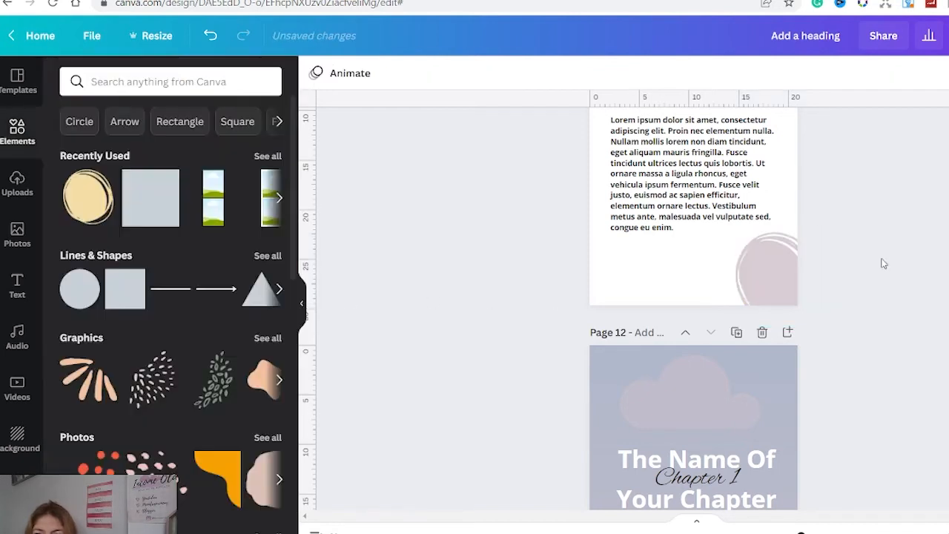
Change the script text on page 12's chapter cover to "Chapter 2".
scroll(877, 243, down, 3)
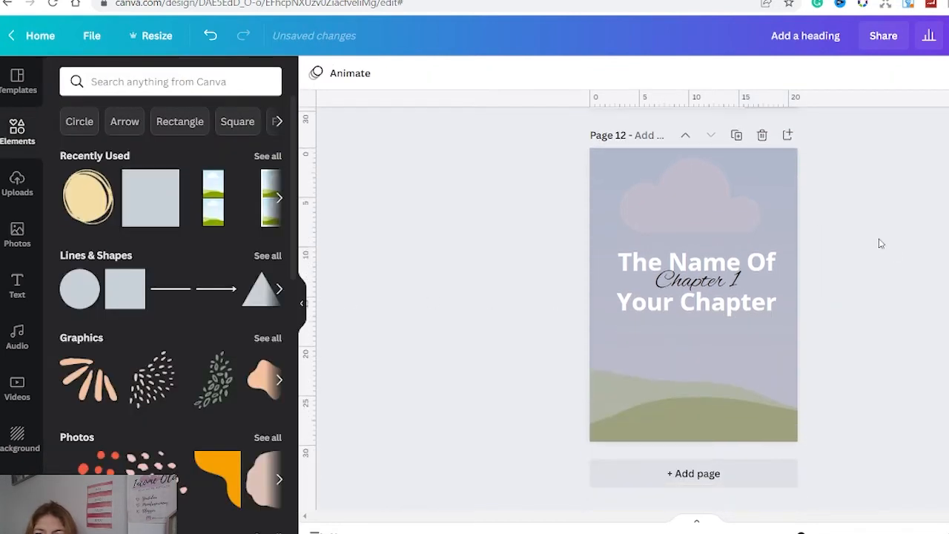
click(736, 281)
double_click(736, 280)
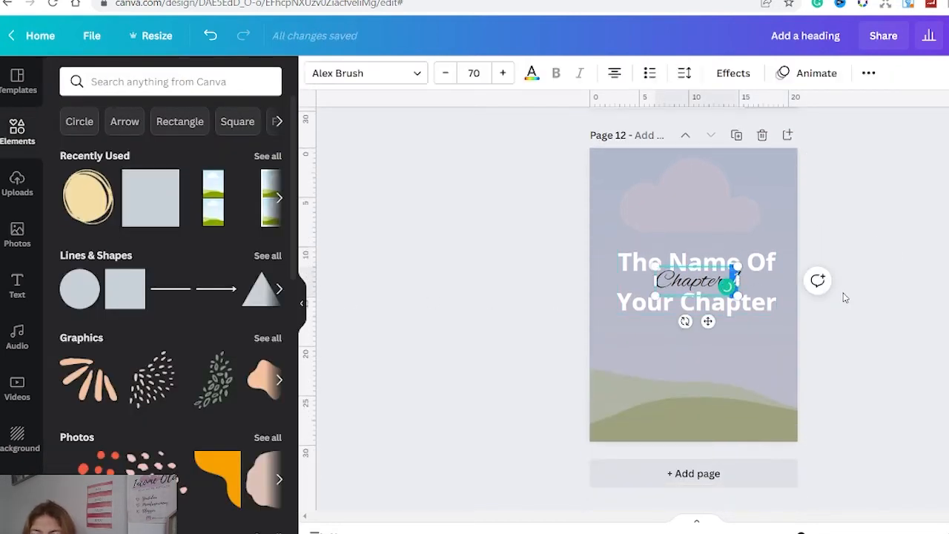
text(2)
click(899, 243)
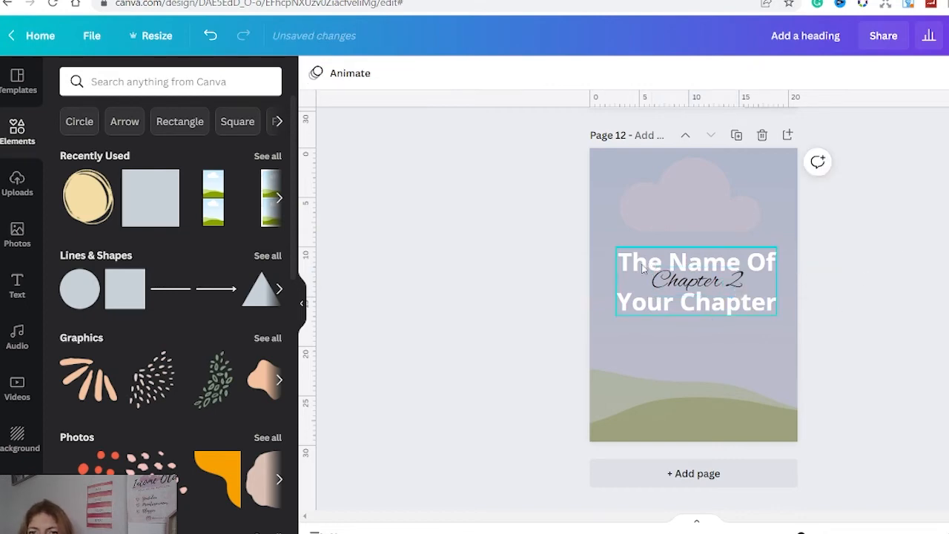
Review the recent pages and add a blank page 13 after the Chapter 2 cover.
scroll(876, 304, up, 8)
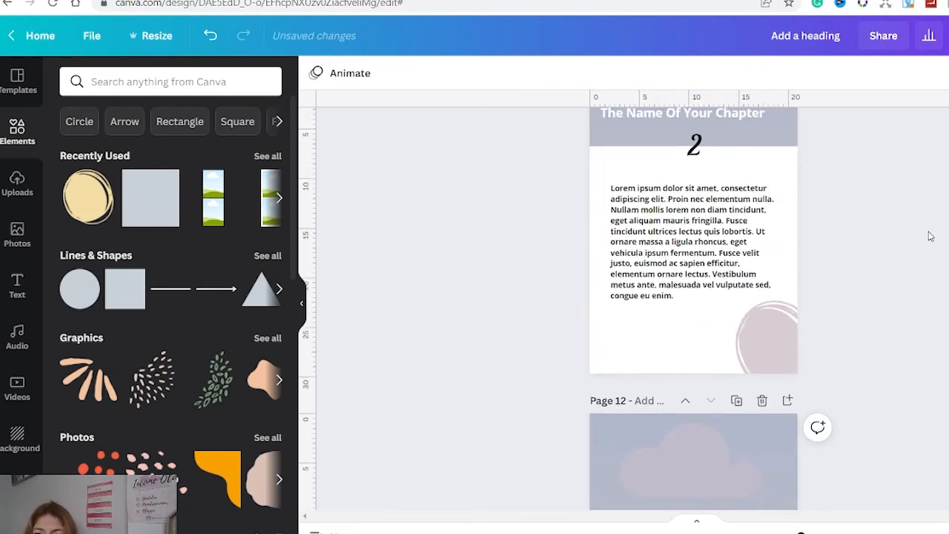
scroll(902, 217, down, 2)
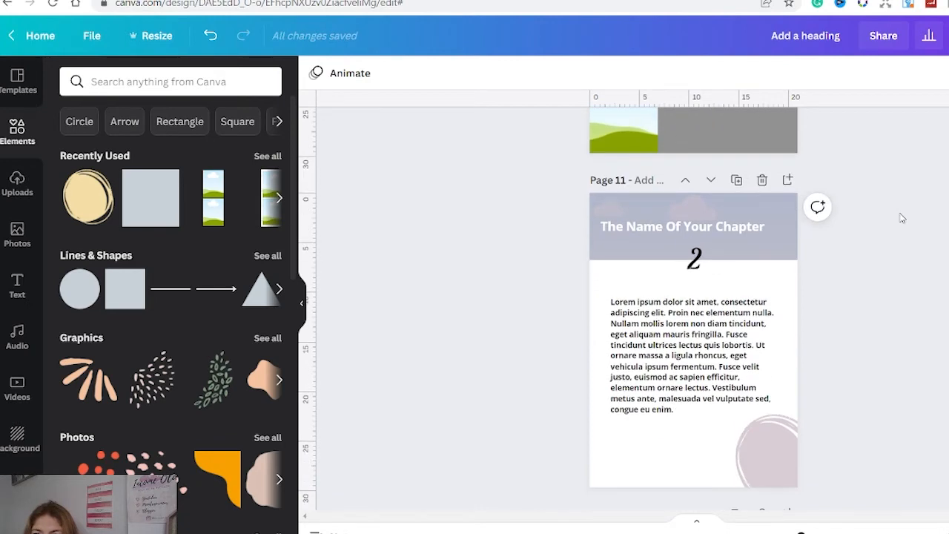
scroll(901, 217, up, 10)
scroll(794, 267, down, 4)
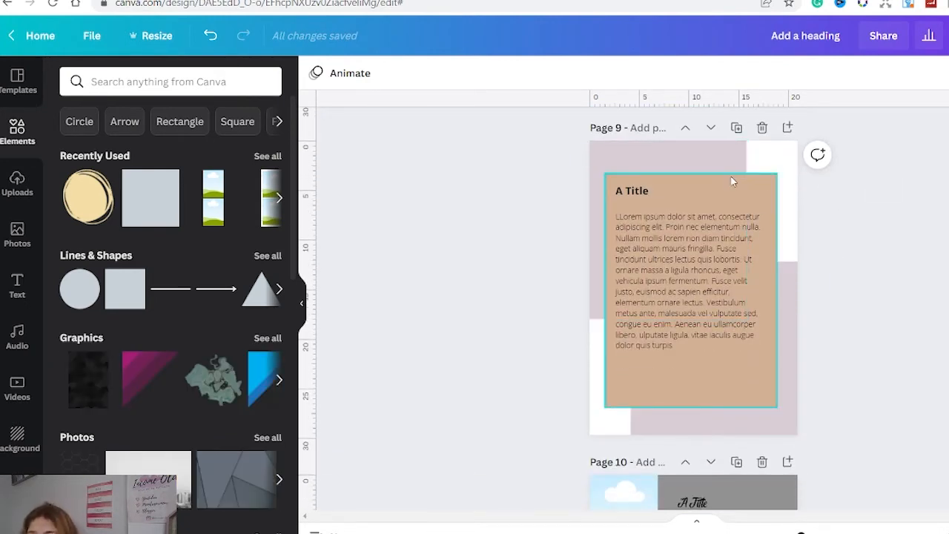
scroll(881, 214, down, 12)
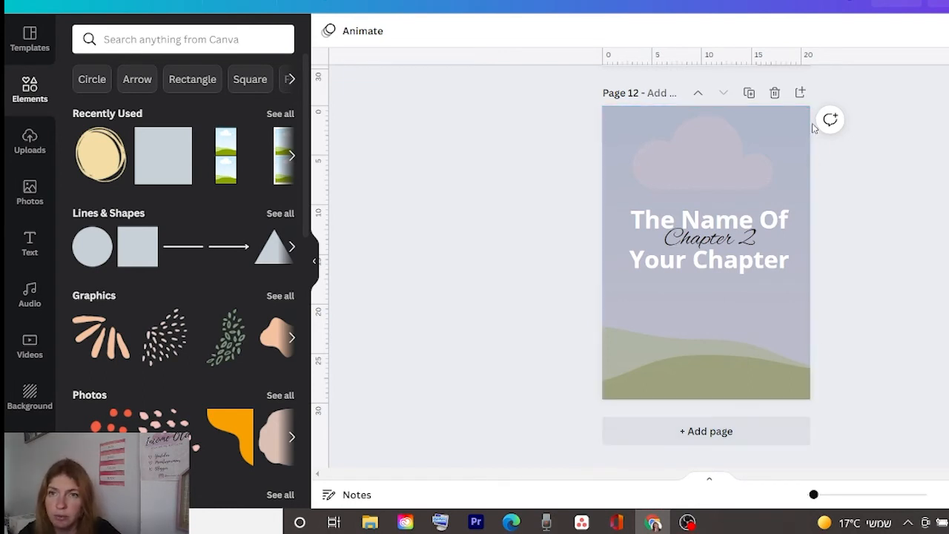
click(801, 93)
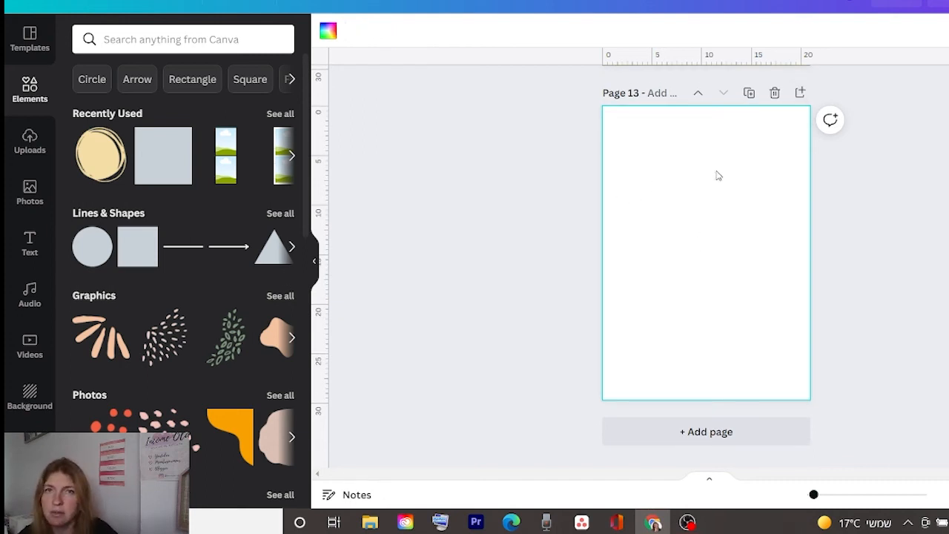
Search the elements for "frame", add the circular image frame to page 13, shrink it and place it near the page's top-left corner.
click(142, 39)
text(fr)
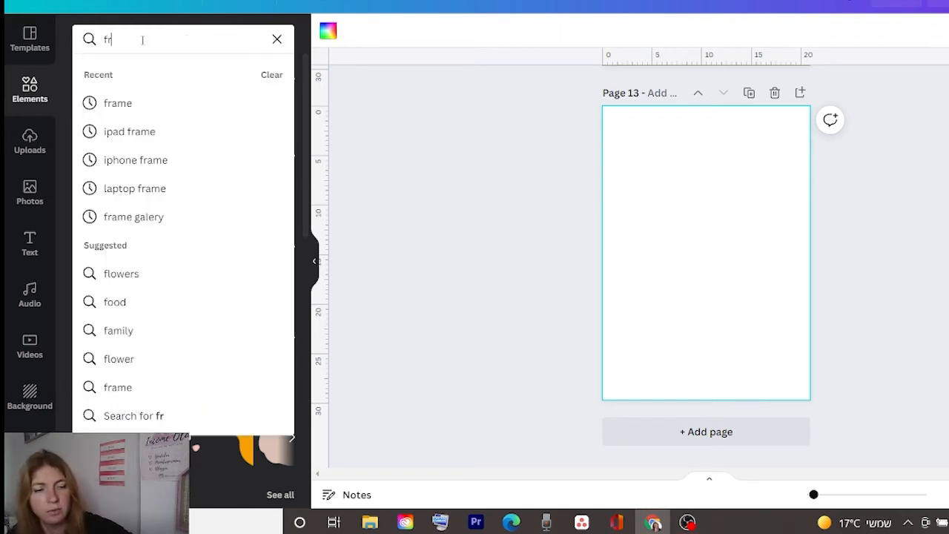
text(ame)
key(Return)
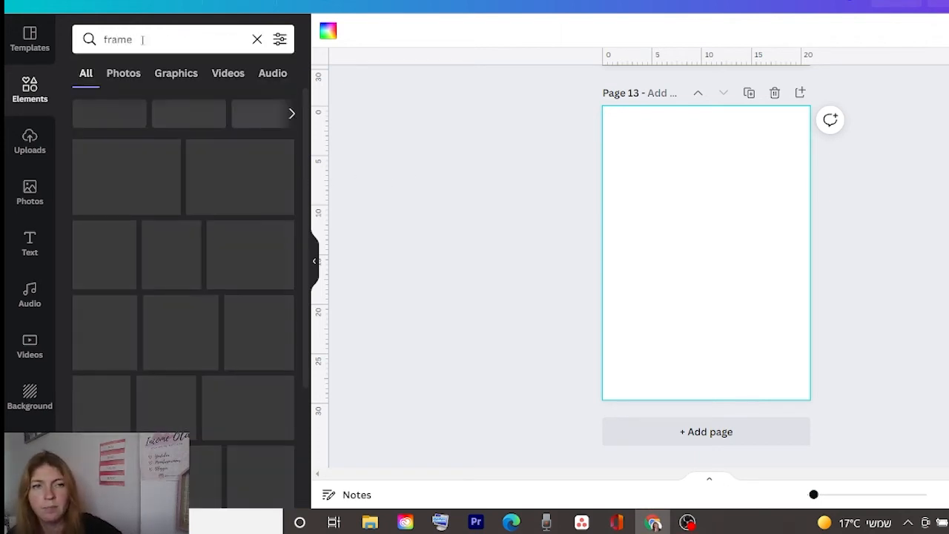
click(104, 183)
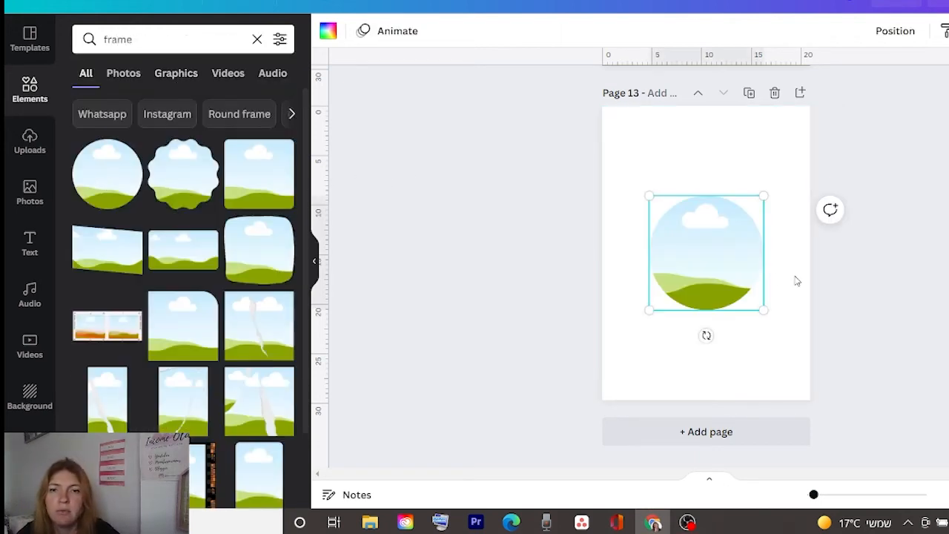
drag(715, 271, 674, 193)
drag(731, 239, 671, 172)
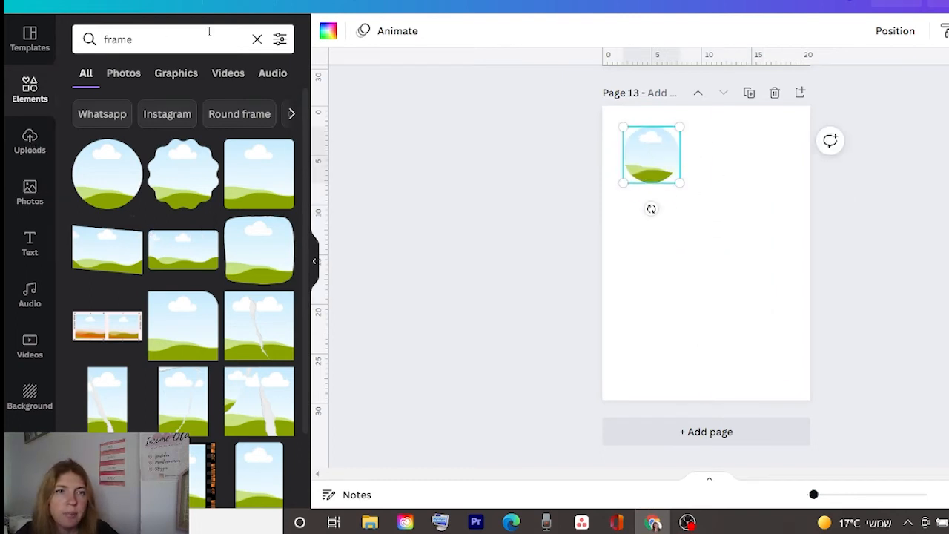
Add a tan square, stretch it into a full-width band about 21 wide and 7.2 high near page 13's top, and send it behind the frame.
click(257, 39)
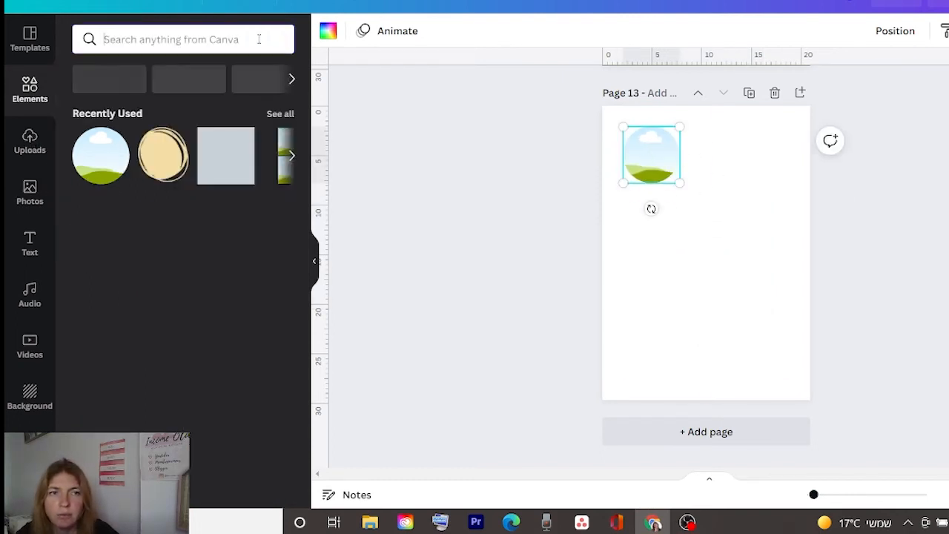
click(221, 169)
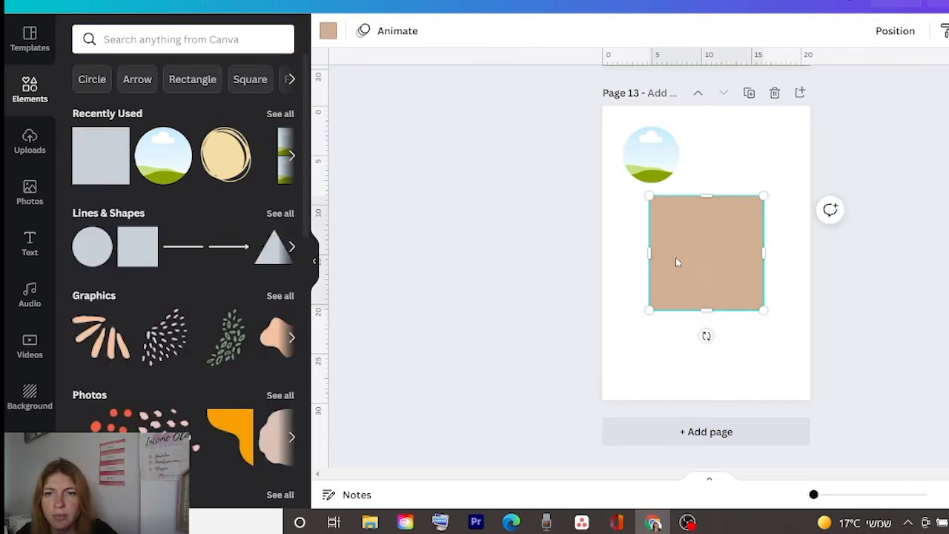
drag(676, 263, 603, 188)
drag(717, 242, 714, 198)
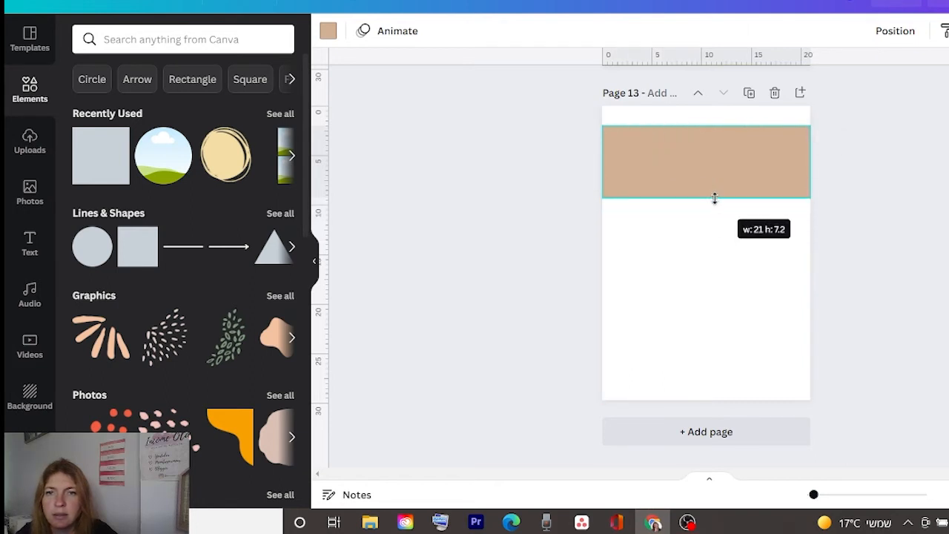
click(897, 33)
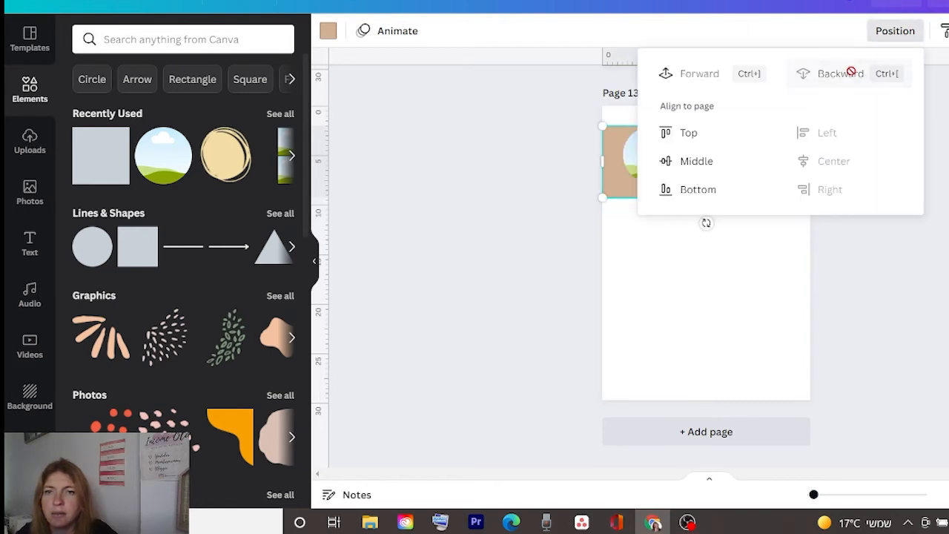
click(840, 73)
Enlarge the circular frame until it overlaps the band's upper and lower edges, and position it at the band's left end.
click(635, 164)
drag(665, 192, 689, 207)
drag(690, 132, 699, 119)
drag(670, 172, 668, 170)
click(519, 185)
Add a subheading reading "Last Words..." and place it on the band, beside the circular frame.
click(27, 249)
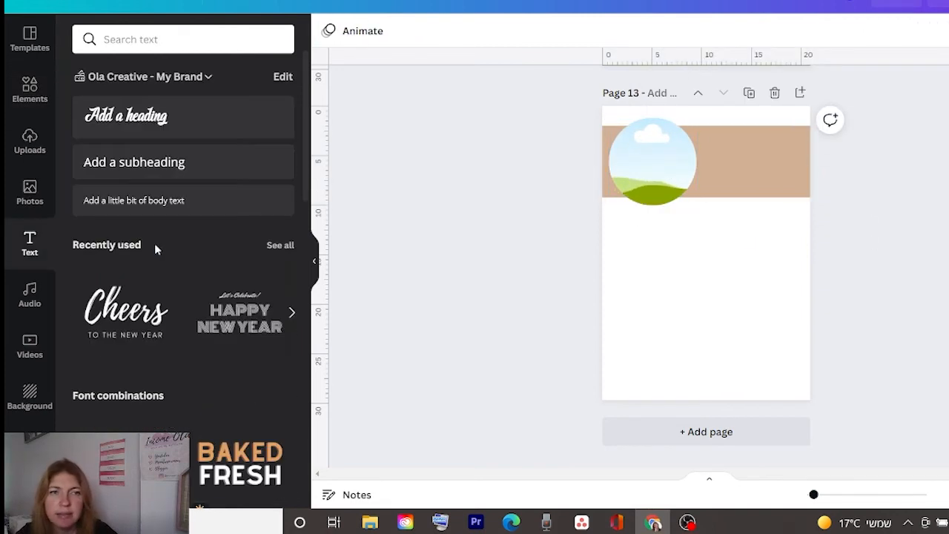
click(169, 164)
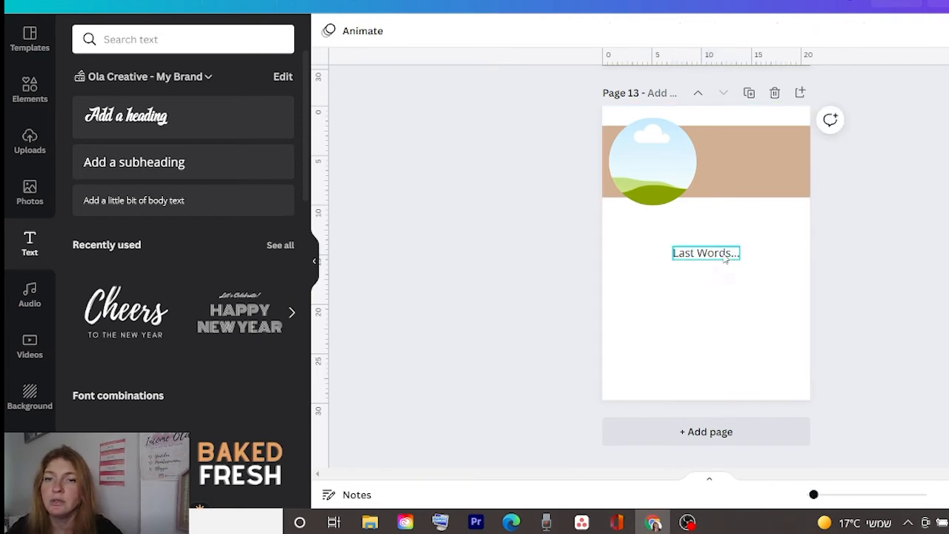
drag(725, 251, 765, 146)
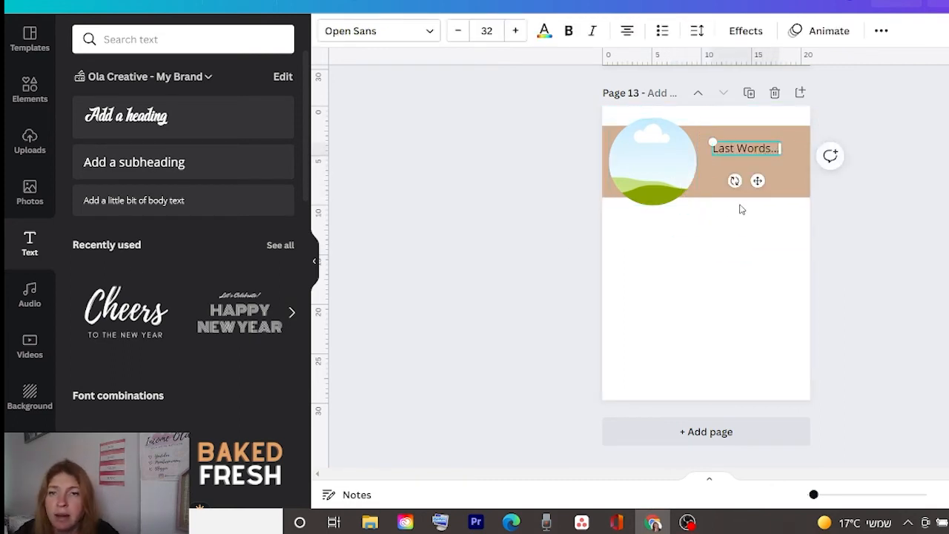
Search the elements for "instagram", add the plain outlined Instagram icon, shrink it and place it on the band below the "Last Words..." text.
click(26, 89)
click(121, 43)
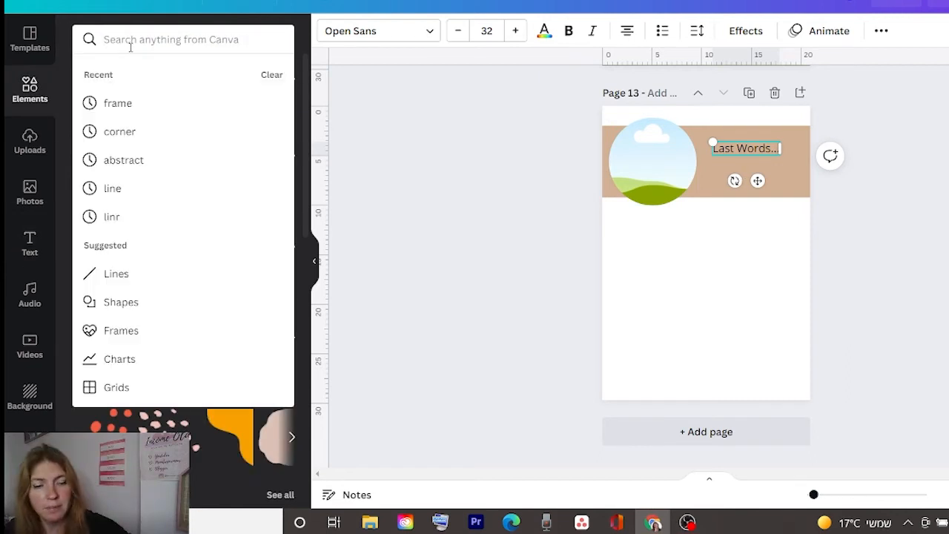
text(soci)
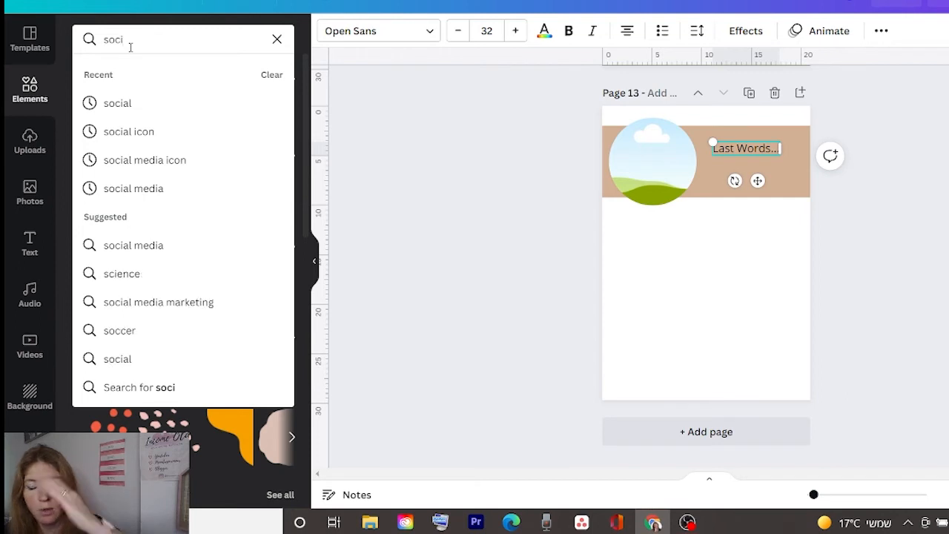
key(BackSpace)
key(BackSpace)
key(BackSpace)
key(BackSpace)
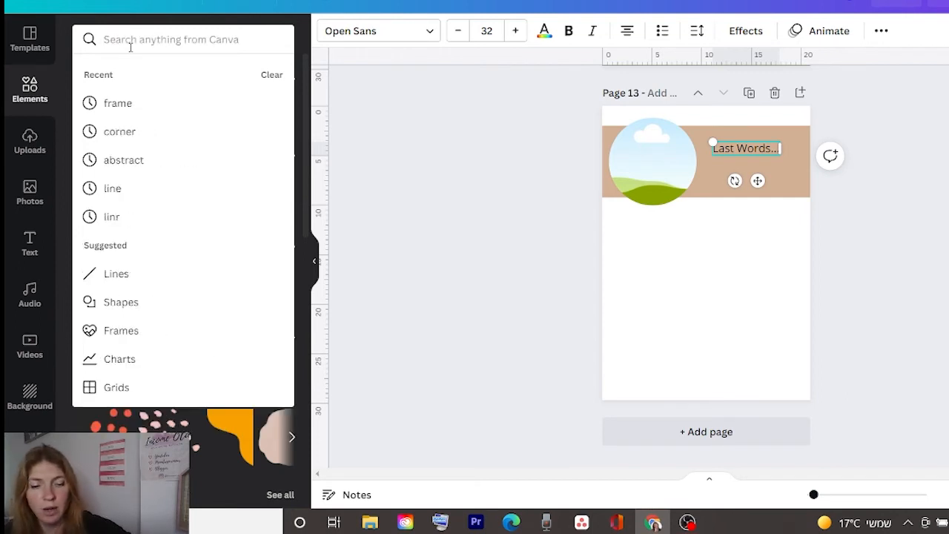
text(instagram)
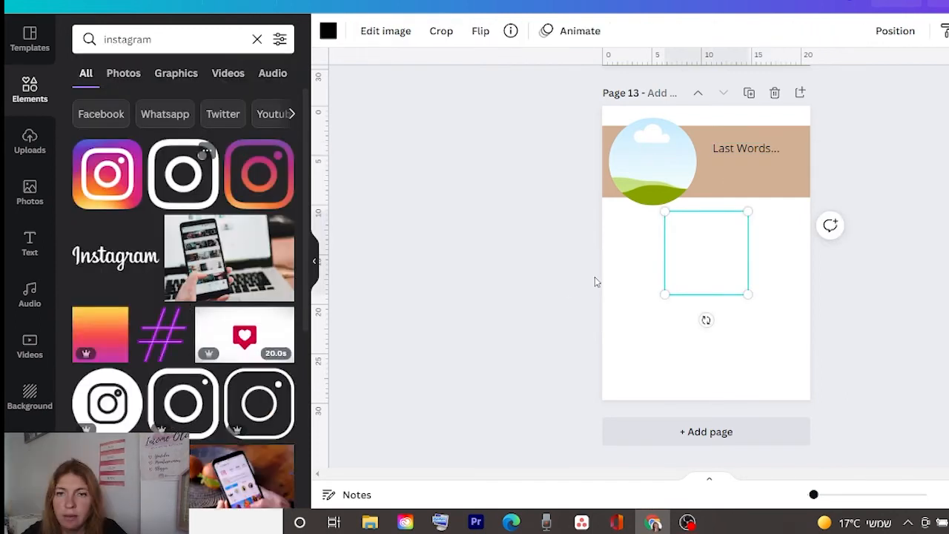
drag(749, 212, 713, 177)
Search the elements for "facebook logo", add the black Facebook icon, and place it at a small size beside the Instagram icon.
click(269, 242)
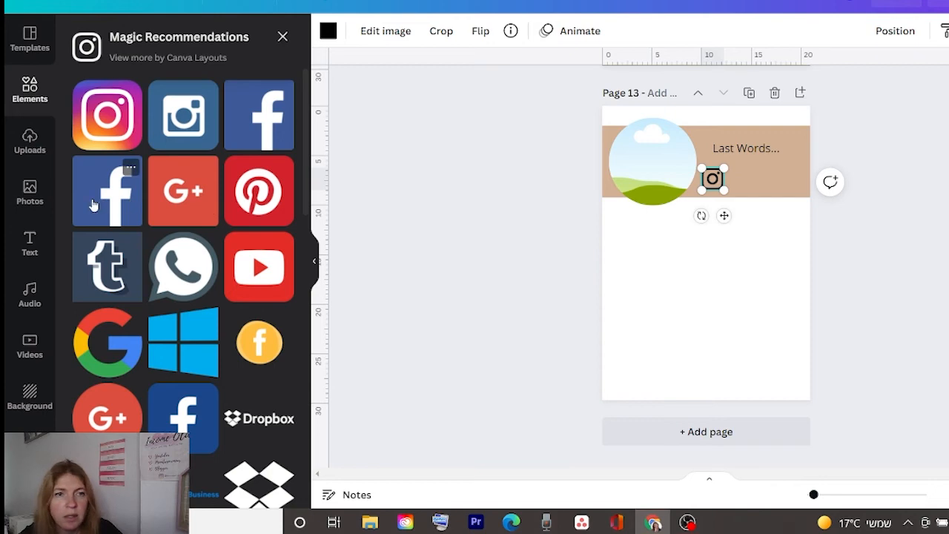
click(283, 37)
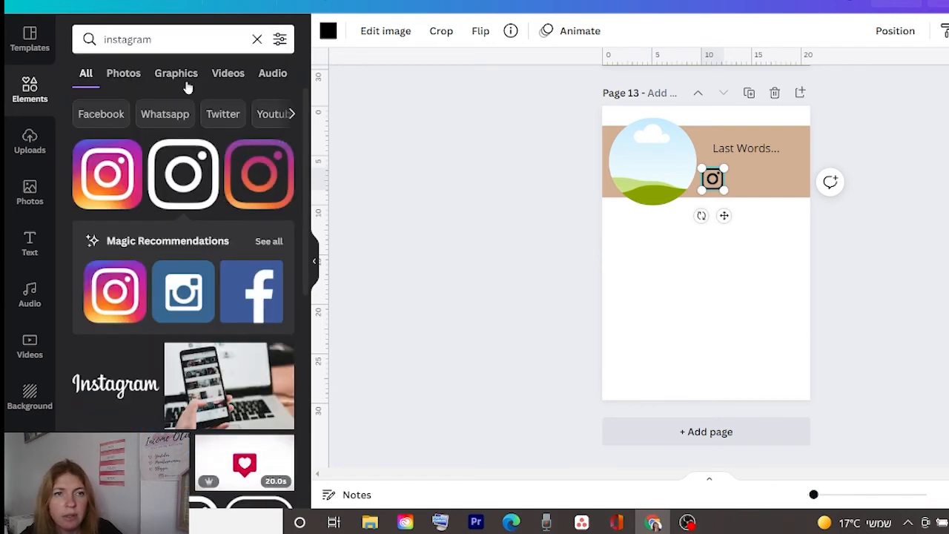
click(157, 41)
drag(153, 40, 102, 41)
text(fac)
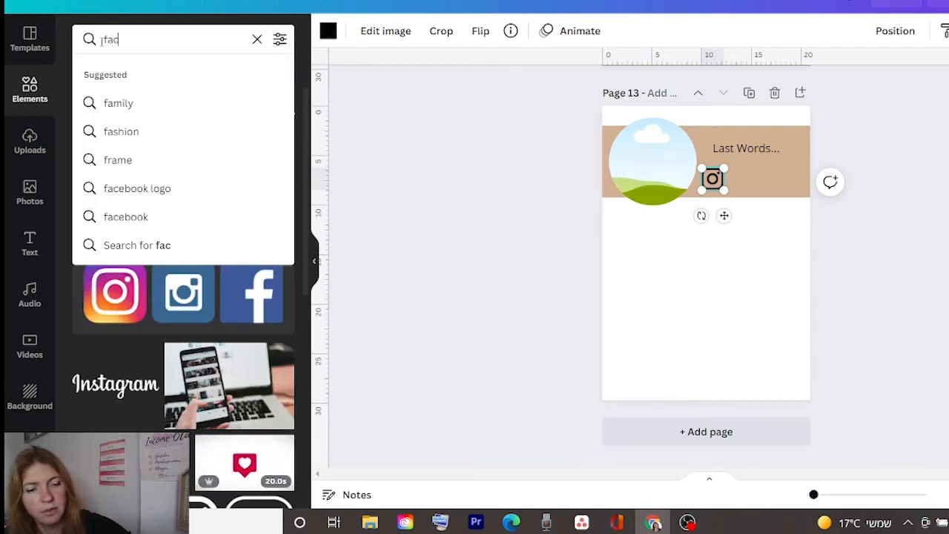
click(138, 188)
click(248, 405)
drag(748, 210, 755, 185)
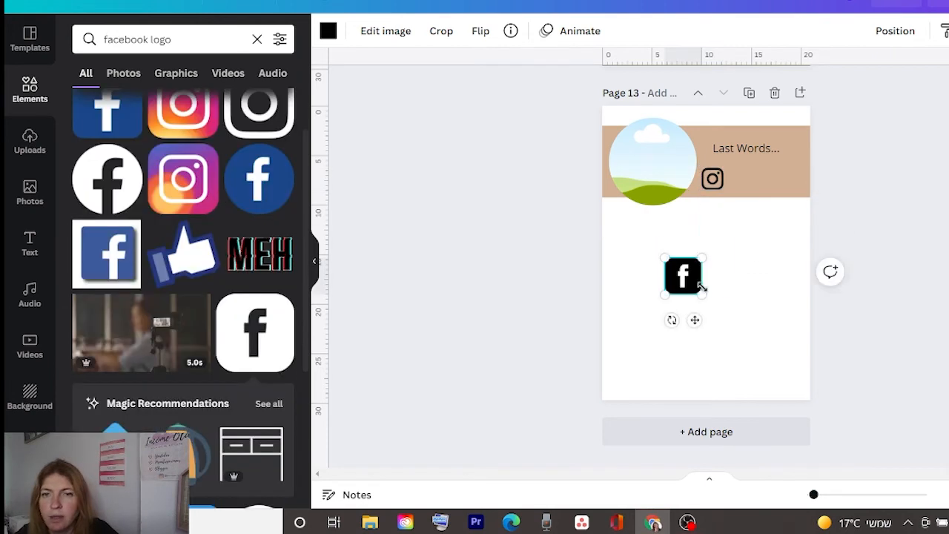
click(761, 206)
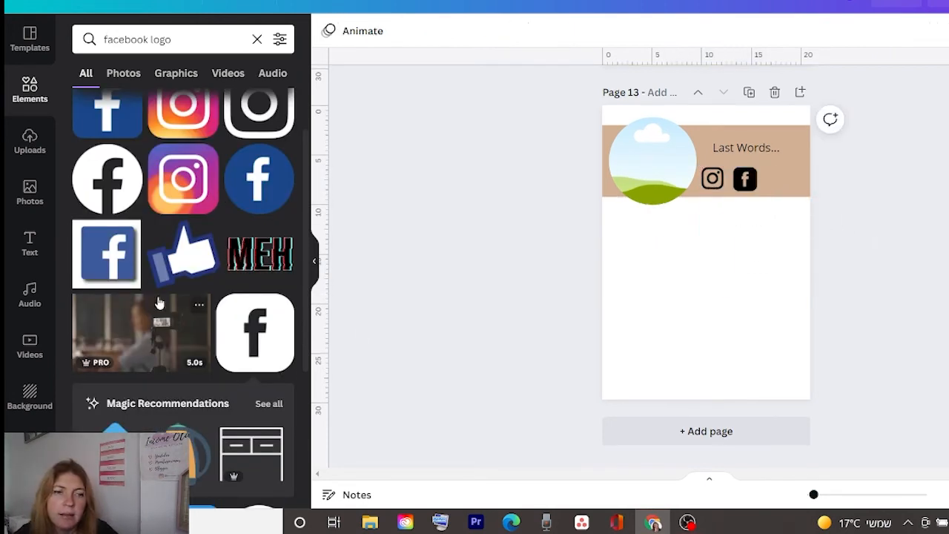
Search the elements for "tik tok", add the black square TikTok icon, and place it at a small size after the Facebook icon.
scroll(158, 303, up, 3)
drag(172, 39, 71, 43)
text(tik tok)
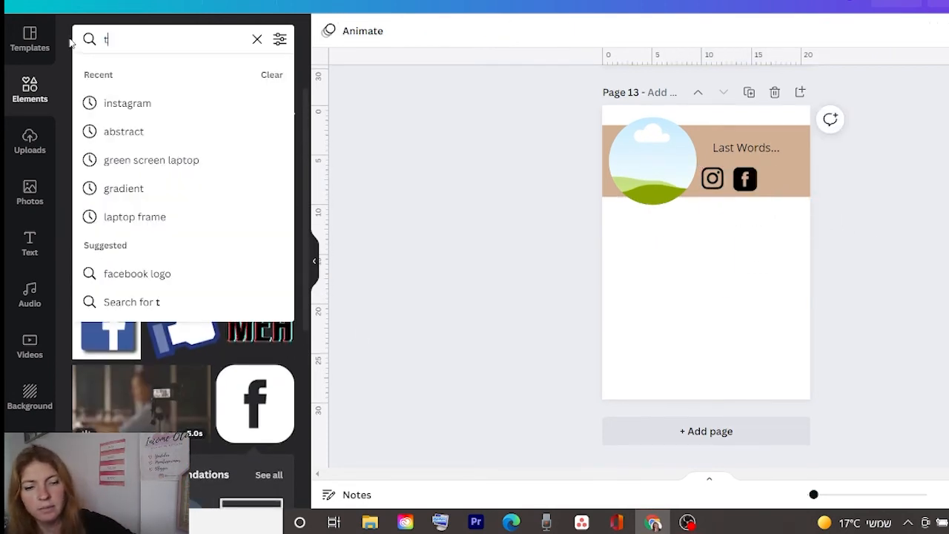
key(Return)
click(259, 173)
drag(746, 211, 697, 259)
drag(680, 277, 776, 178)
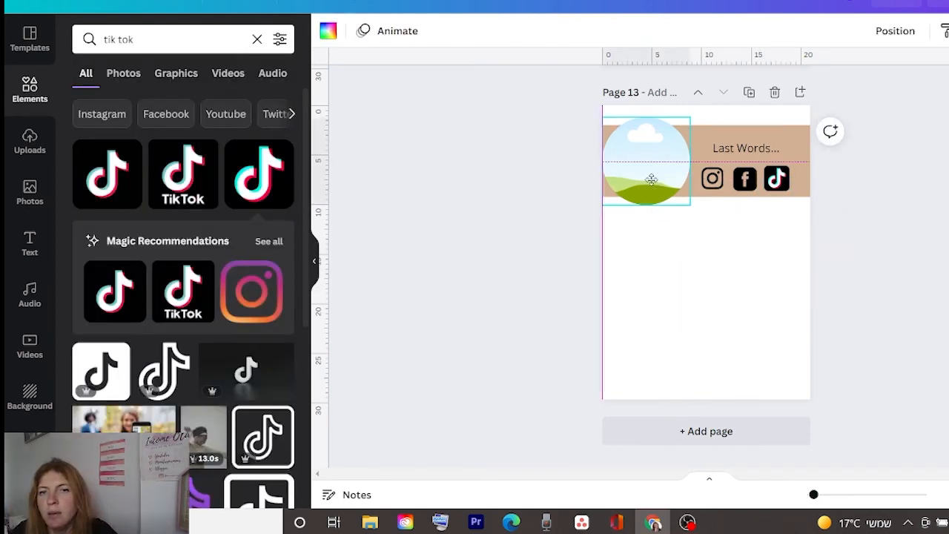
Move the circular frame partly off page 13's top-left corner and lock the tan band in place.
drag(663, 184, 640, 173)
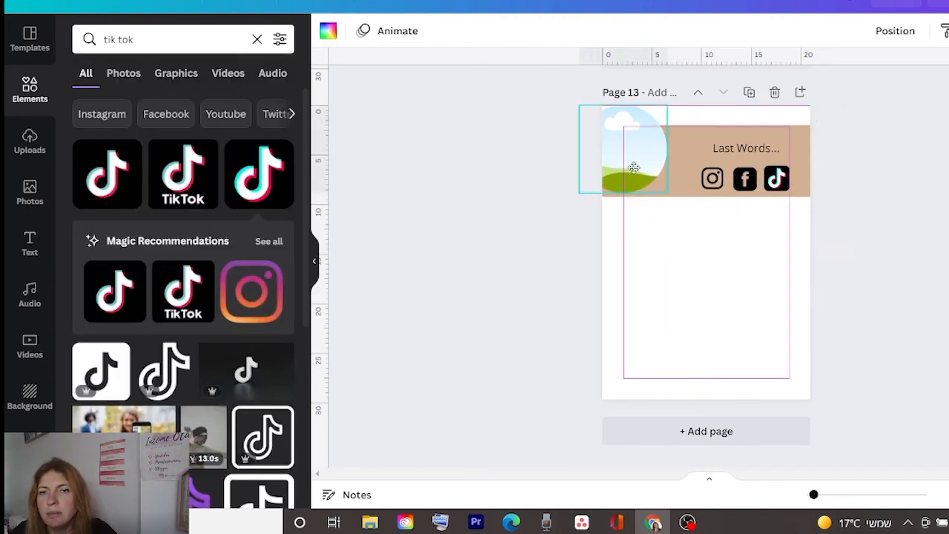
click(808, 186)
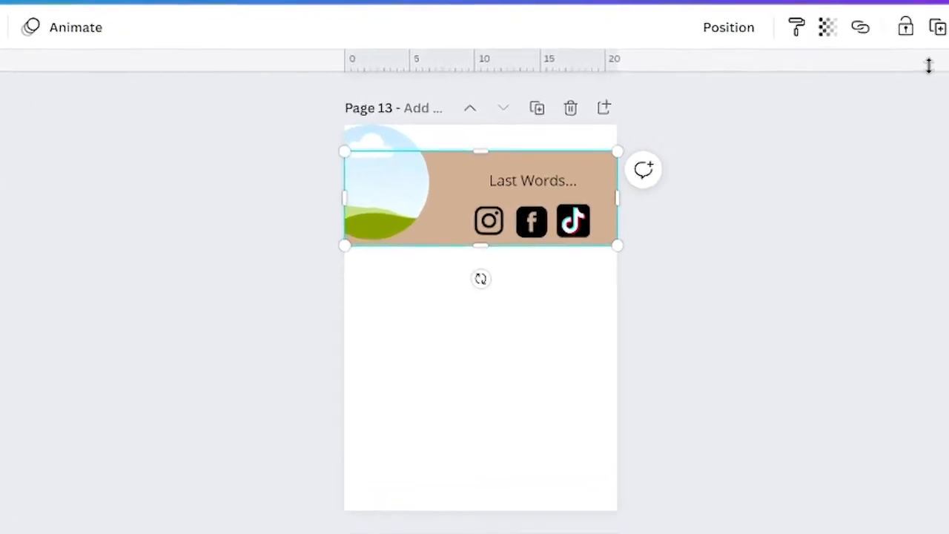
click(853, 28)
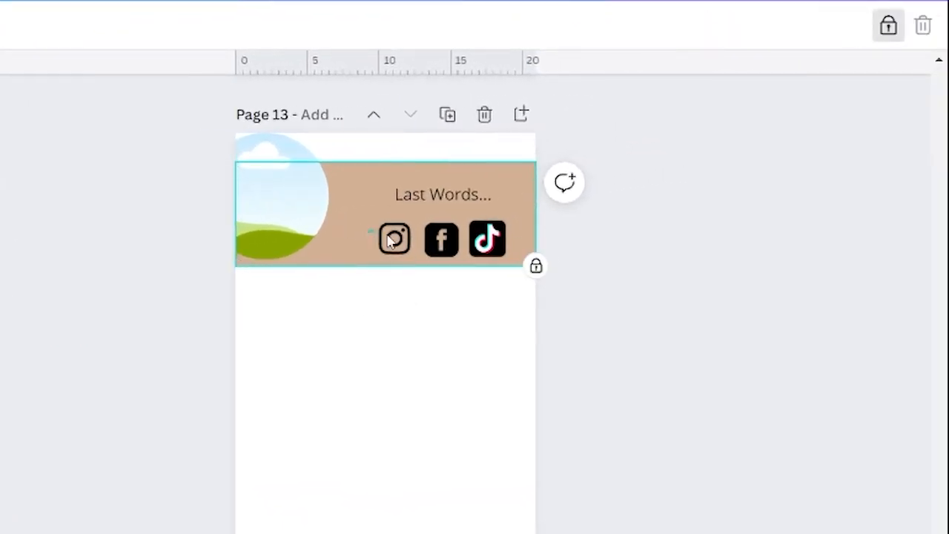
Tidy up the spacing of the three social icons and move the circular frame fully onto the page over the band's left end.
drag(390, 241, 504, 255)
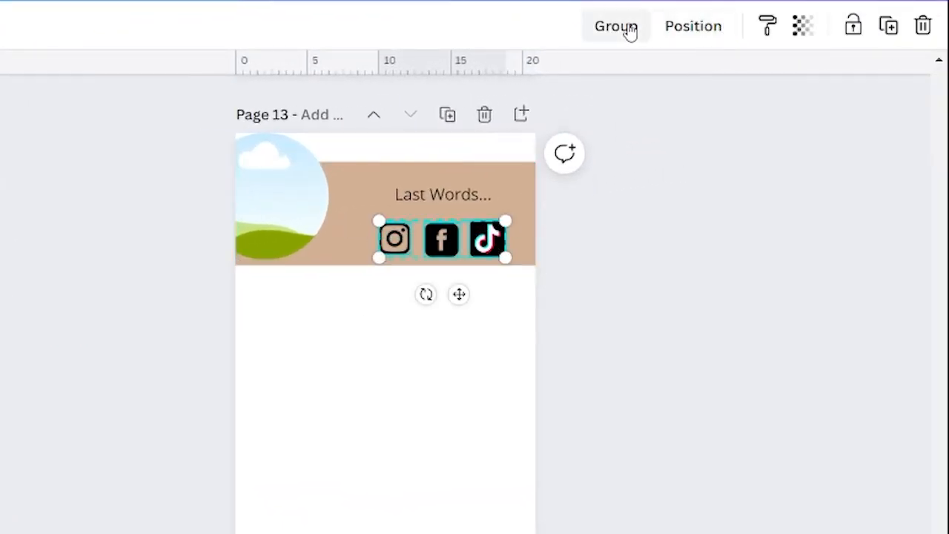
click(698, 27)
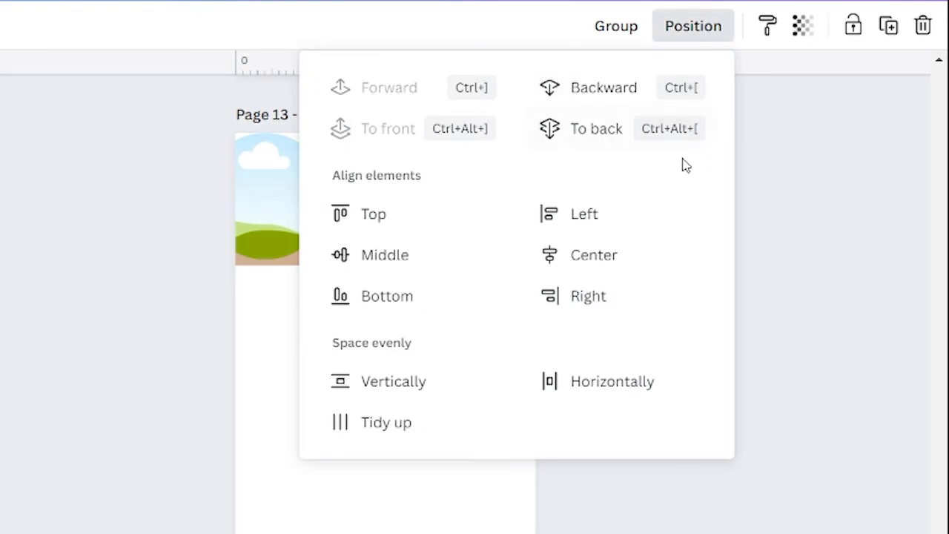
click(379, 428)
click(780, 425)
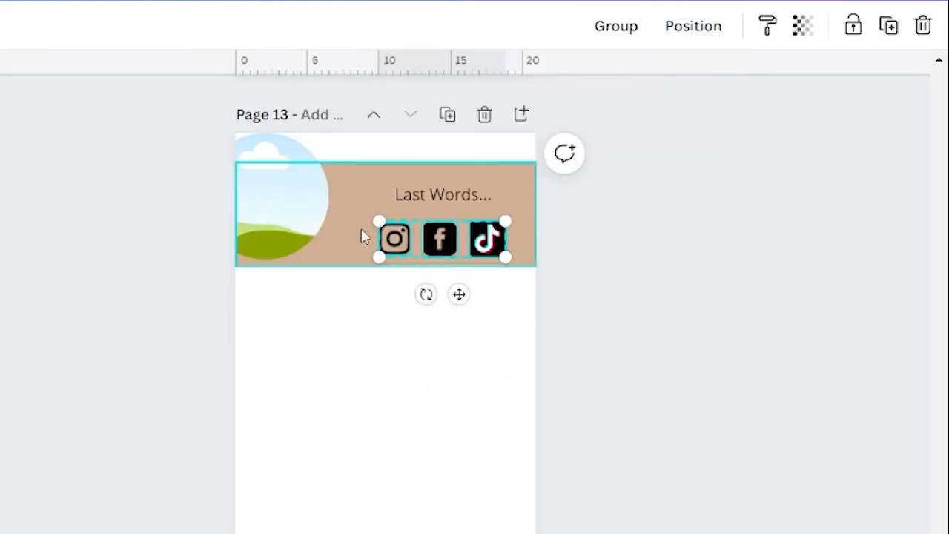
click(668, 265)
drag(303, 220, 344, 237)
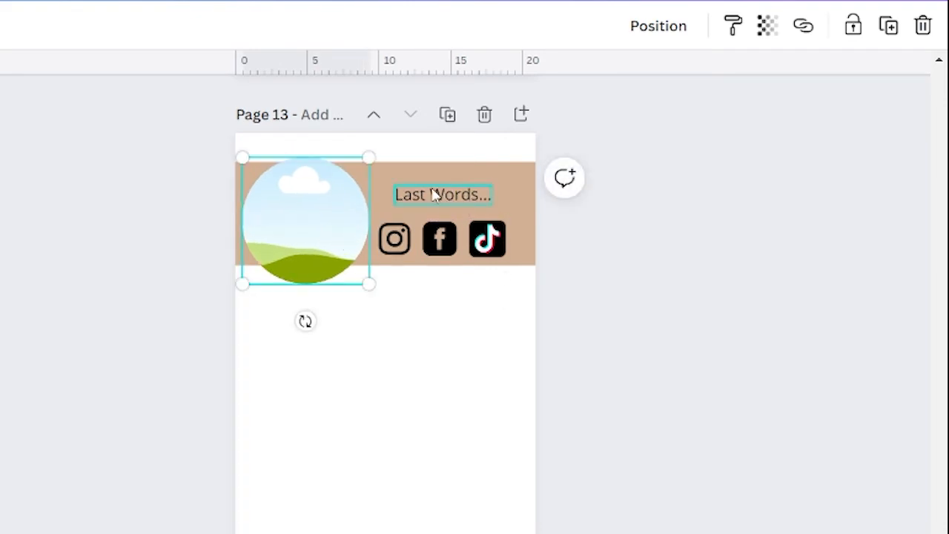
Duplicate page 11's Lorem ipsum text block and place the copy on page 13 below the band.
scroll(768, 265, up, 10)
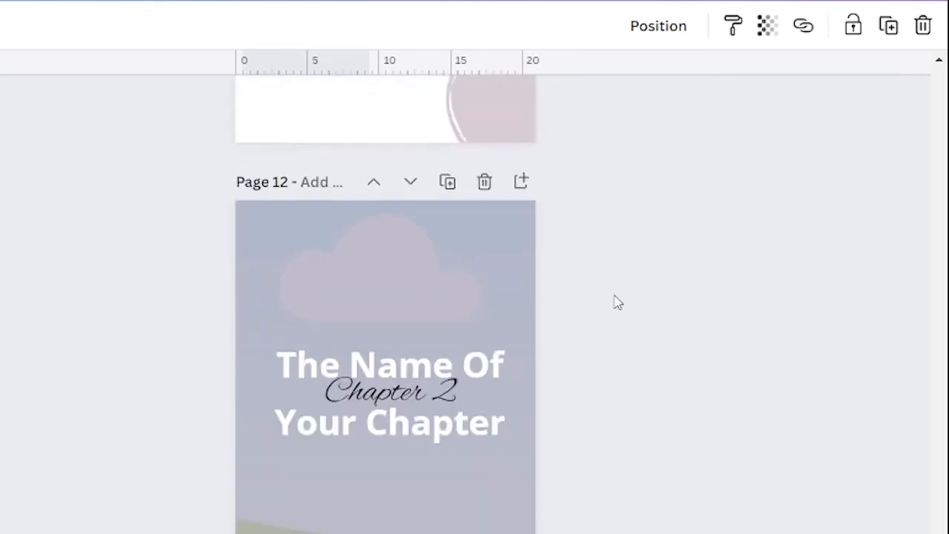
scroll(620, 269, up, 3)
click(367, 341)
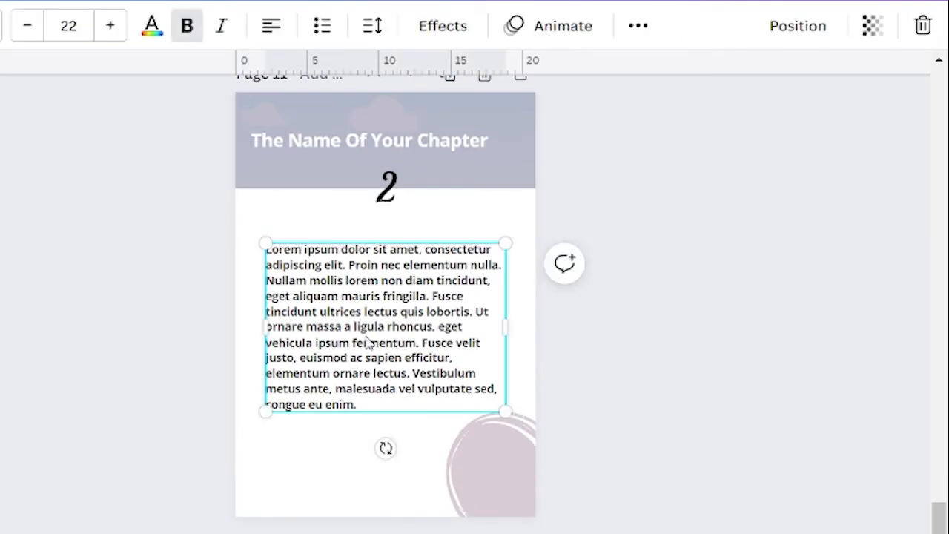
click(640, 29)
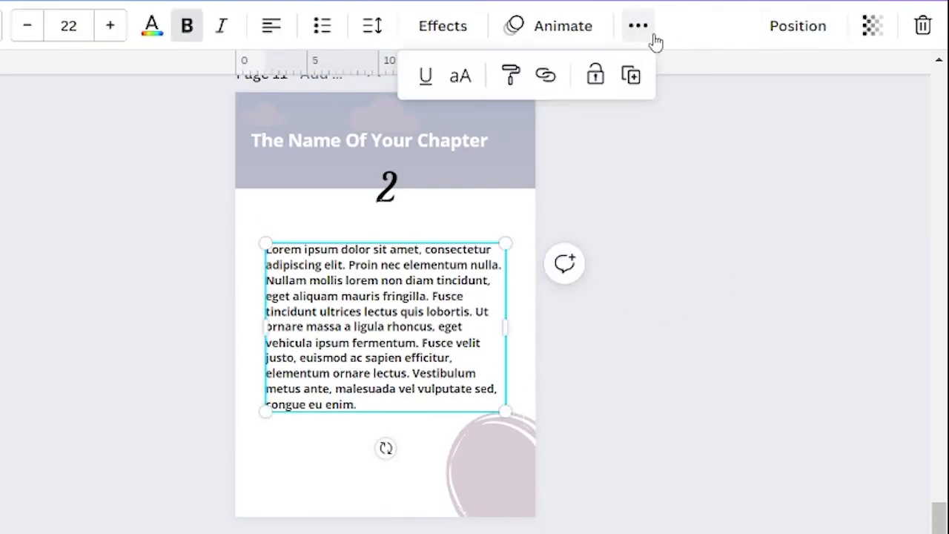
click(631, 74)
drag(404, 297, 407, 343)
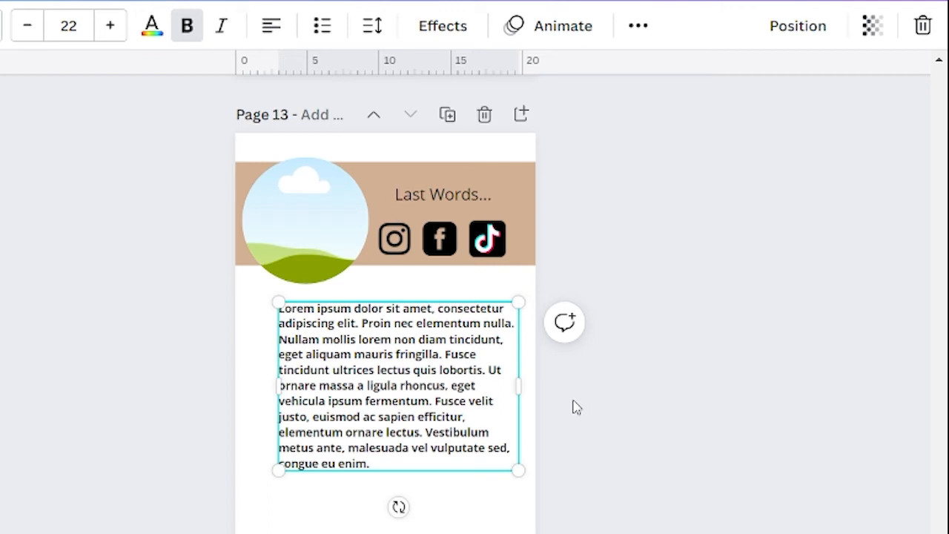
click(664, 447)
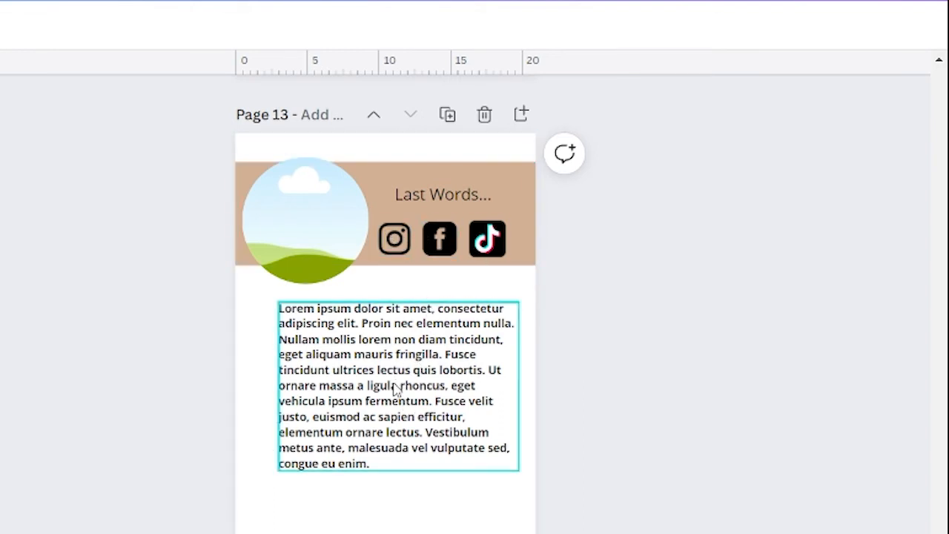
Duplicate the "Last Words..." heading on page 13 and place the copy below the Lorem ipsum block.
click(442, 198)
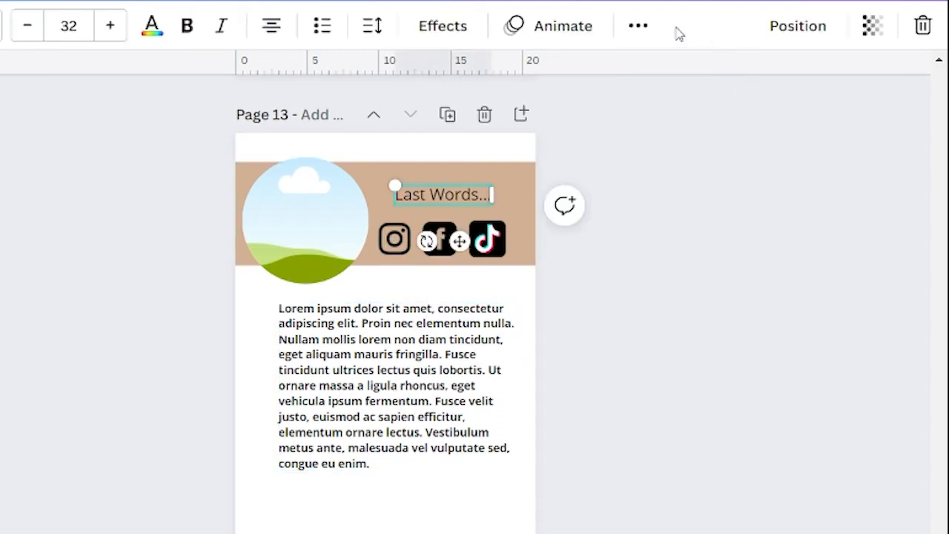
click(637, 25)
click(631, 76)
drag(469, 199, 370, 507)
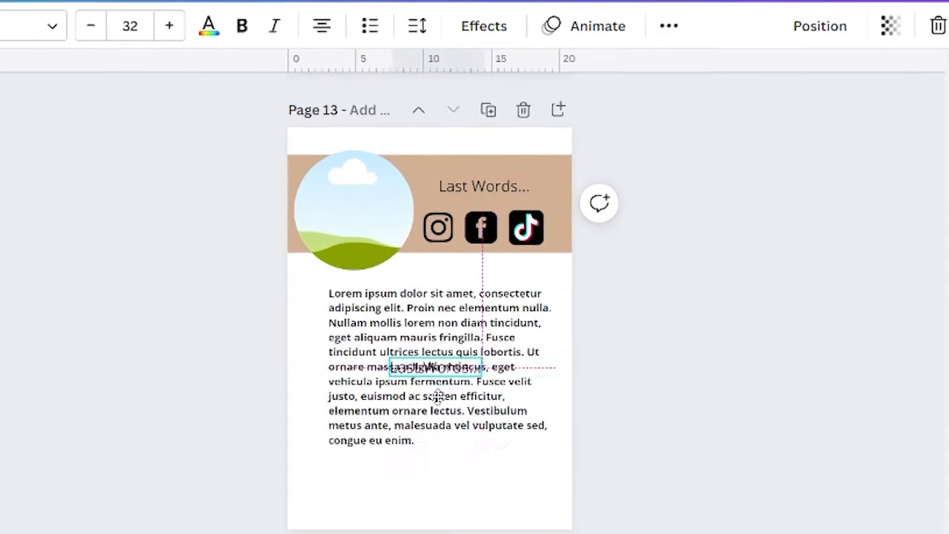
Replace the copied heading's text with "Visit me on my website...".
double_click(435, 466)
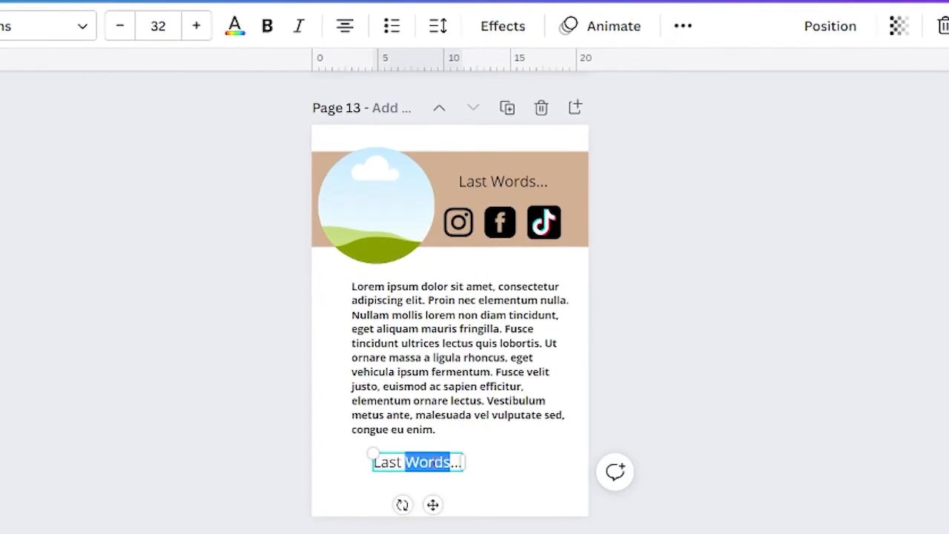
key(BackSpace)
key(BackSpace)
key(BackSpace)
key(BackSpace)
key(BackSpace)
key(BackSpace)
key(BackSpace)
key(BackSpace)
key(BackSpace)
text(Vi)
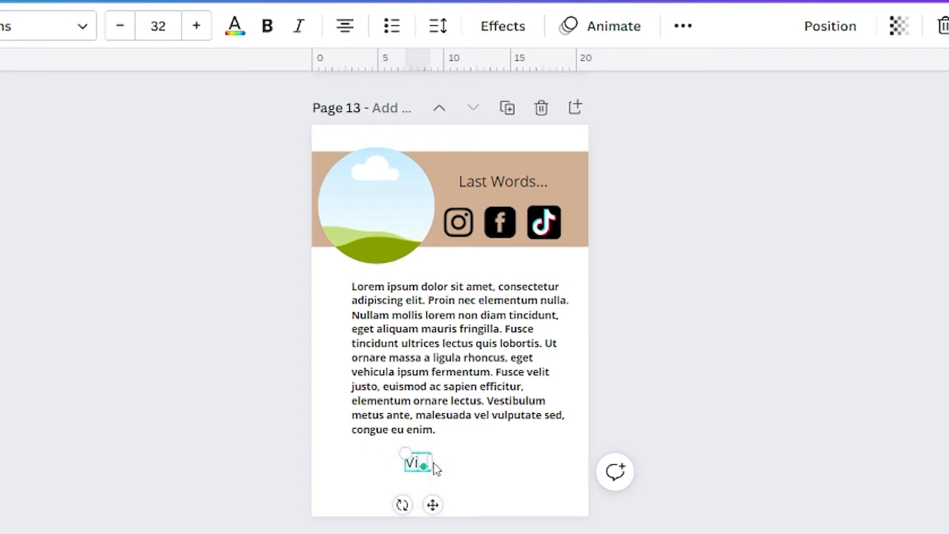
text(sit me o)
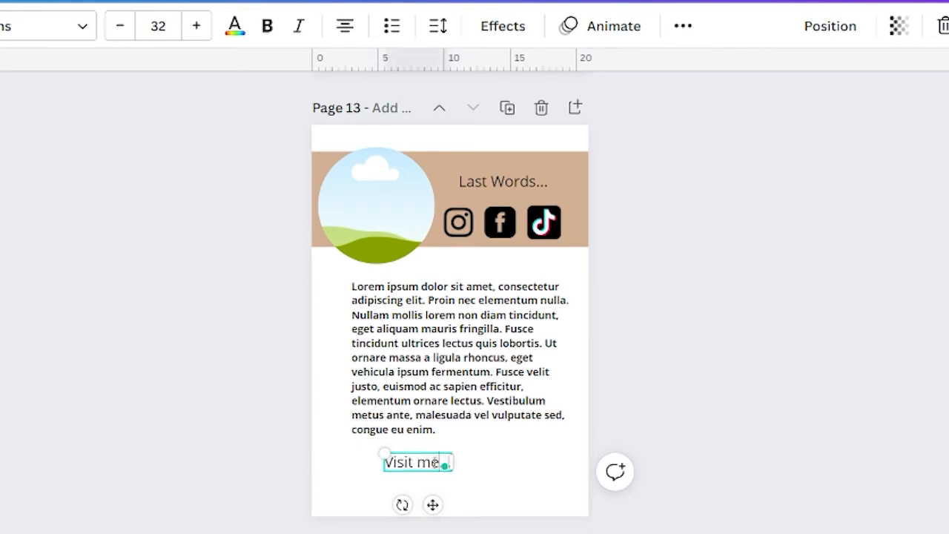
text(n my )
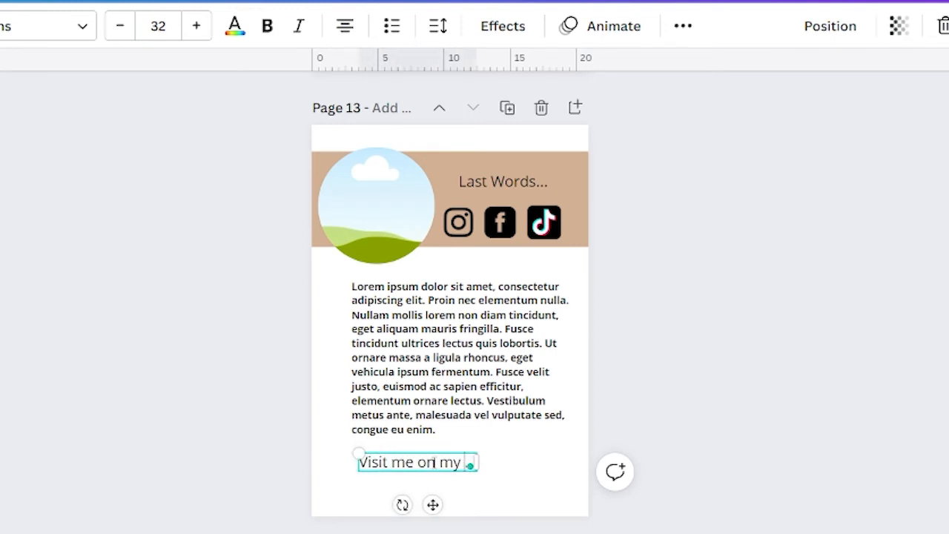
text(website...)
Widen the "Visit me on my website..." text box to the page width and centre it below the paragraph.
click(614, 414)
drag(482, 470, 509, 467)
drag(507, 467, 505, 466)
click(718, 375)
key(ctrl+z)
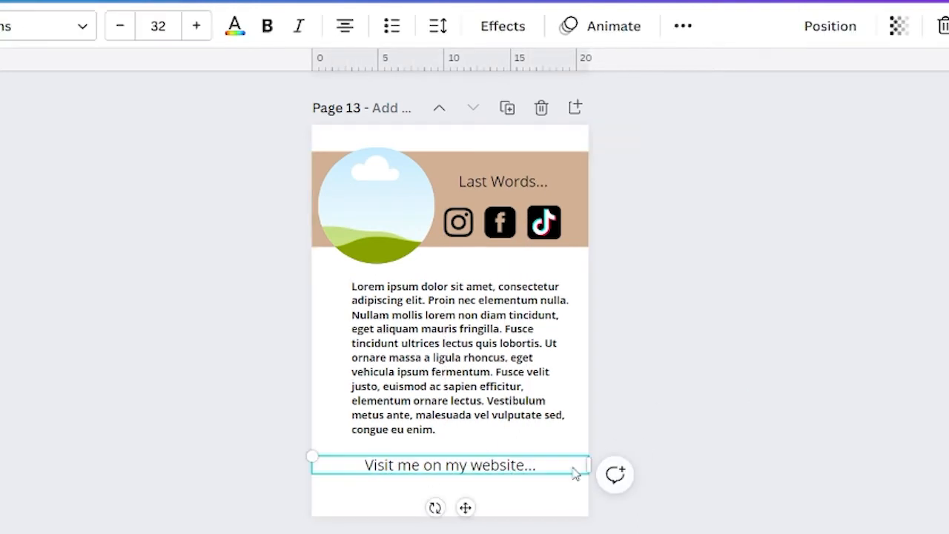
click(676, 418)
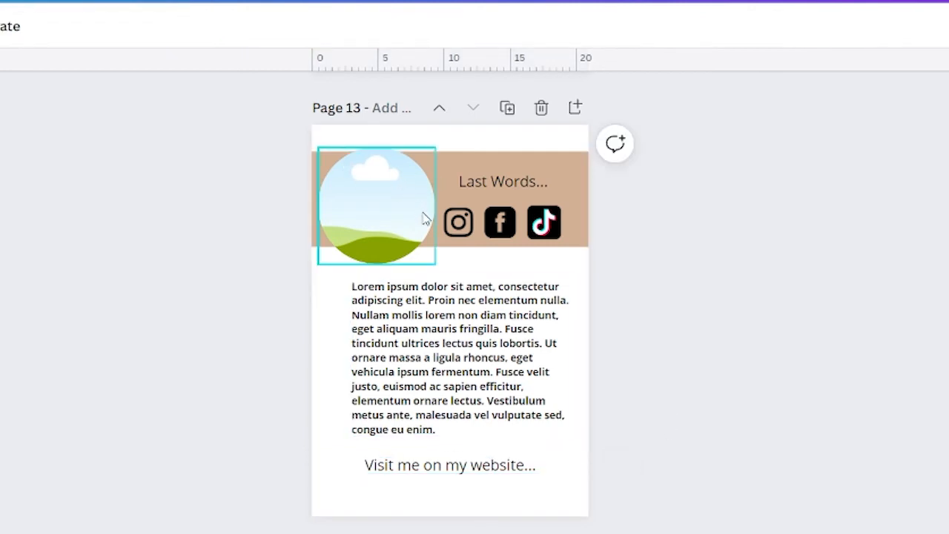
click(455, 469)
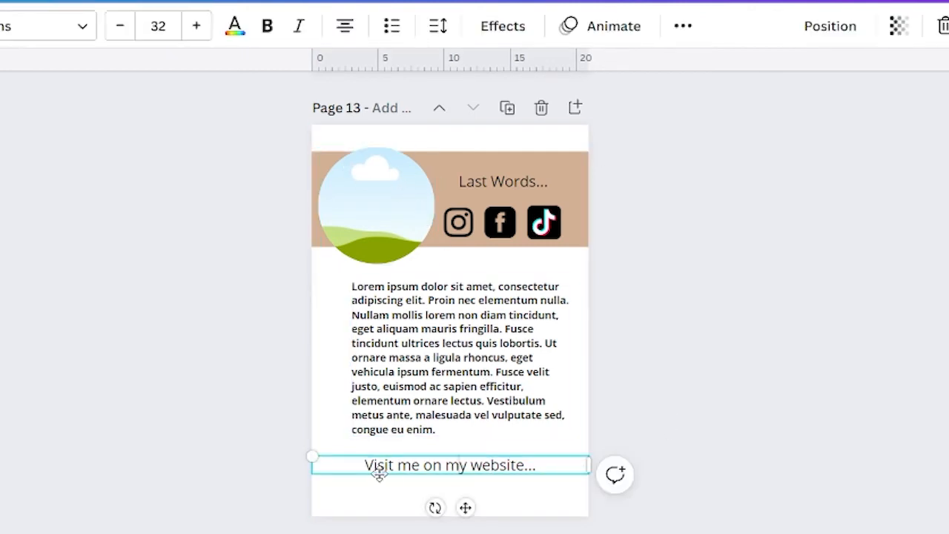
drag(414, 465, 540, 472)
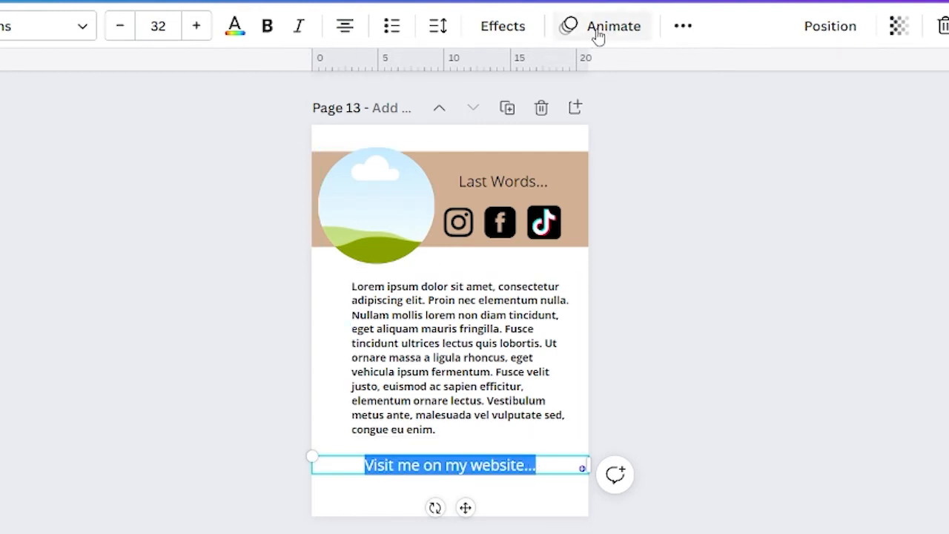
click(683, 27)
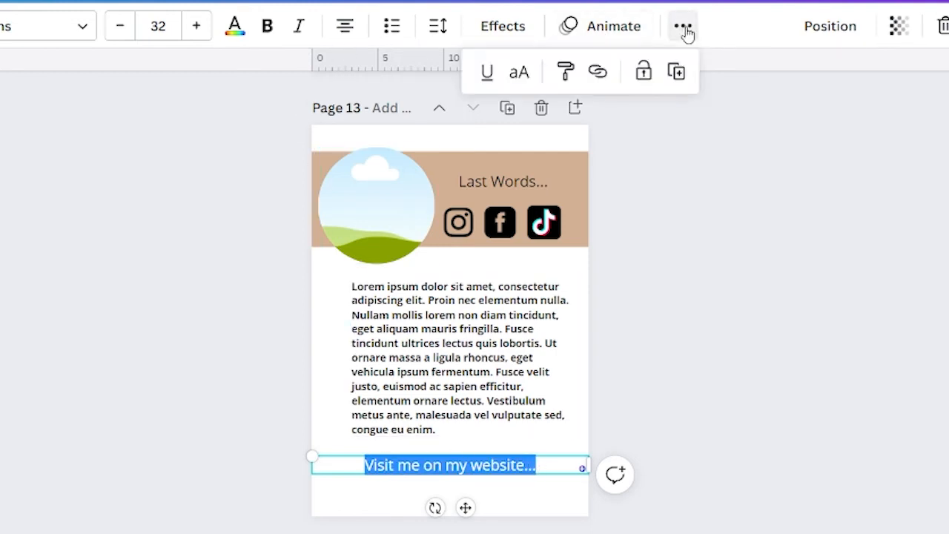
click(598, 75)
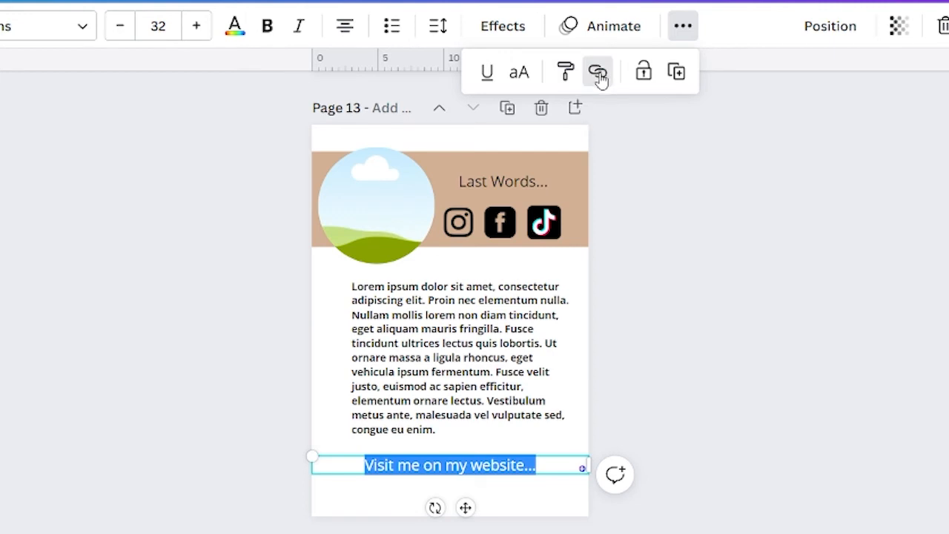
text(https://incomeola.com)
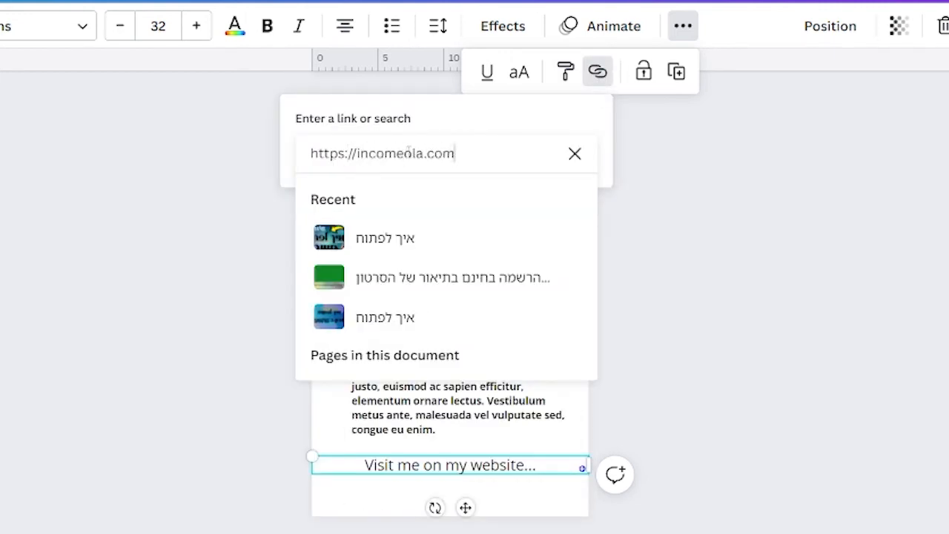
key(Return)
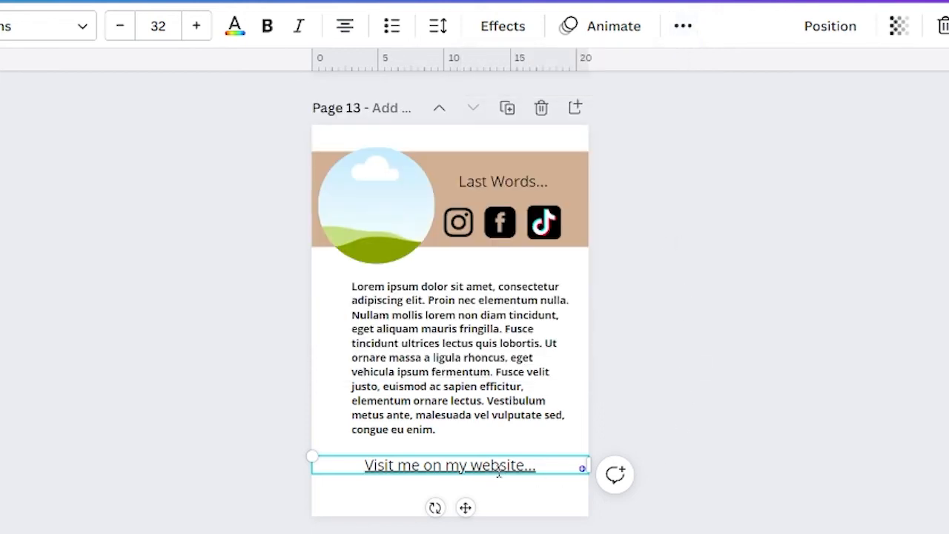
click(529, 486)
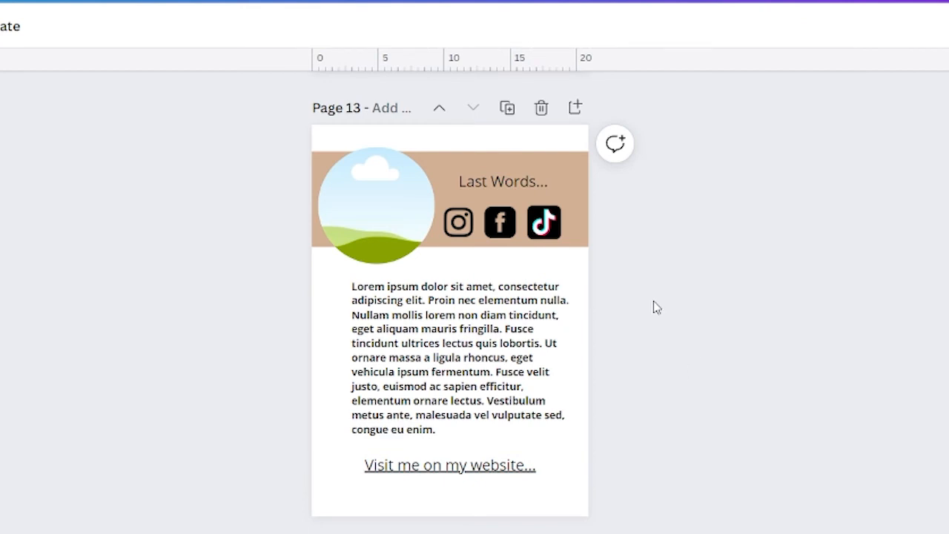
Examine the link options for the TikTok icon and close them without adding a link.
scroll(656, 307, up, 3)
scroll(676, 386, down, 3)
click(546, 232)
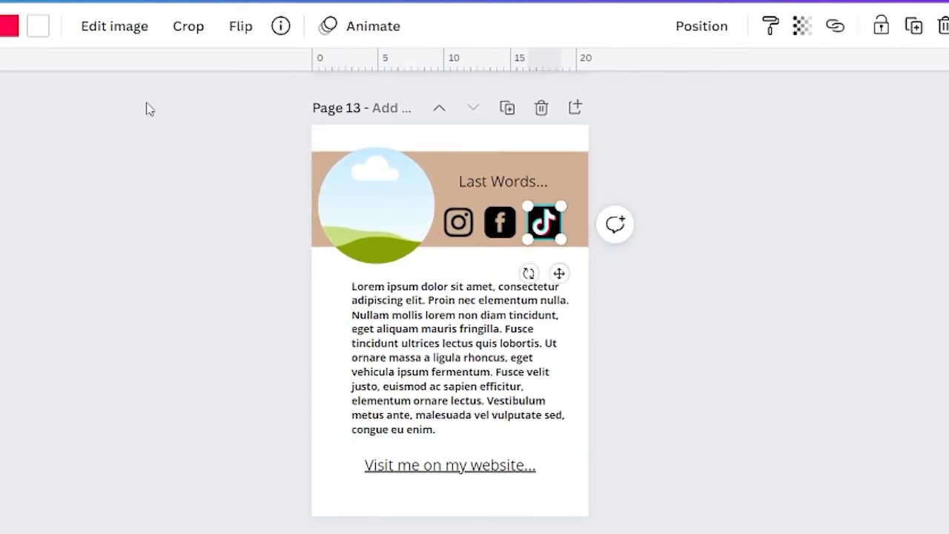
click(835, 28)
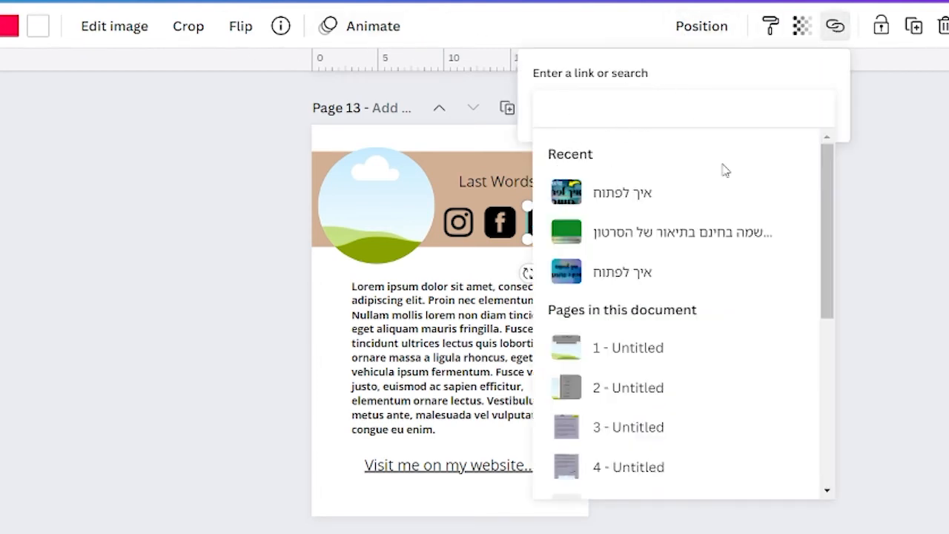
click(832, 169)
click(778, 159)
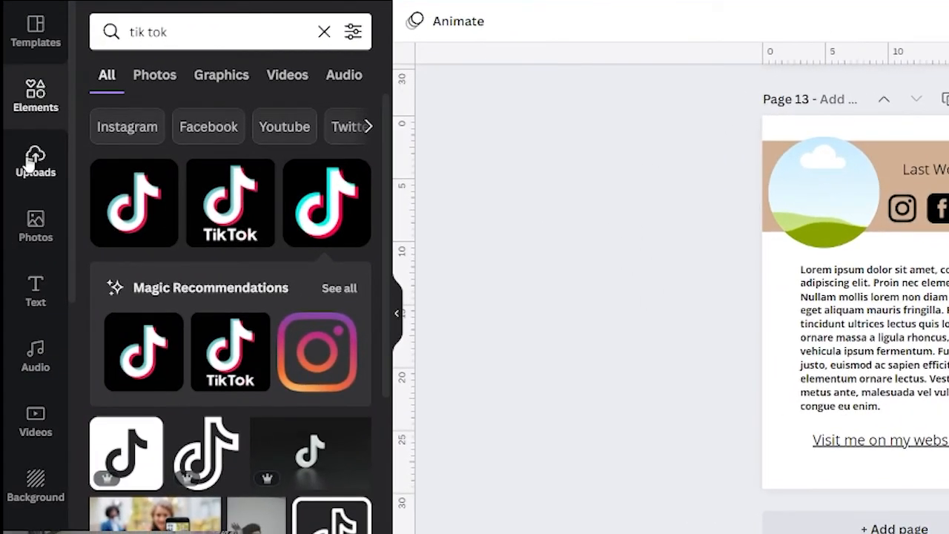
Upload the portrait of the woman with spider-web face paint from the Desktop folder.
click(33, 161)
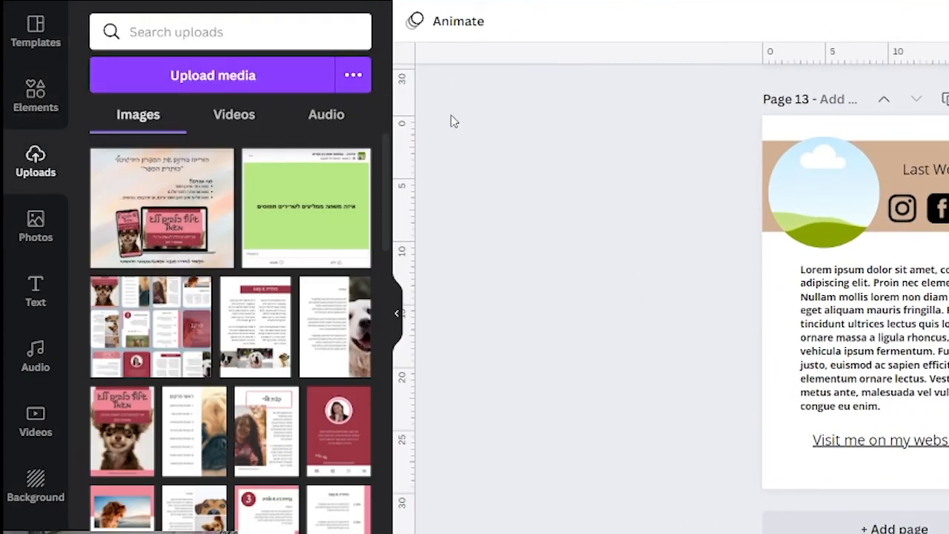
click(220, 80)
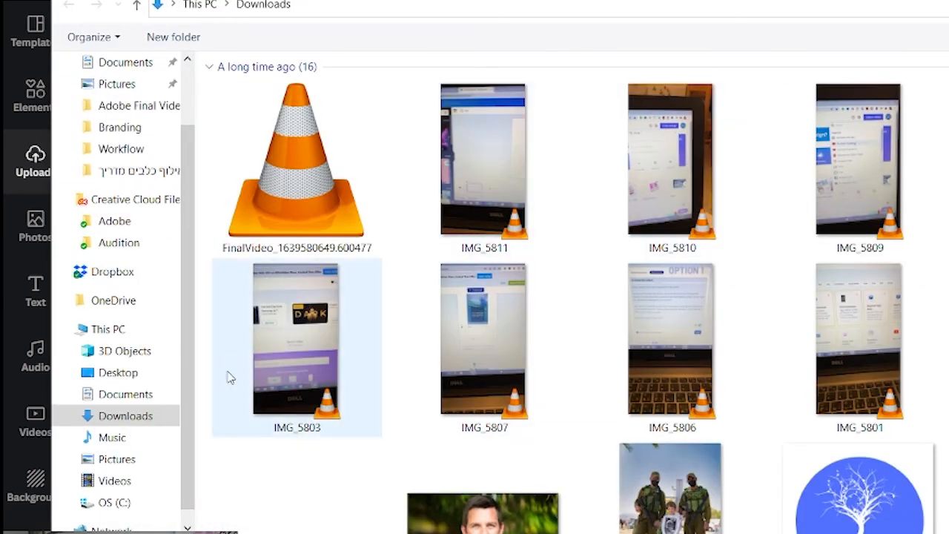
click(119, 460)
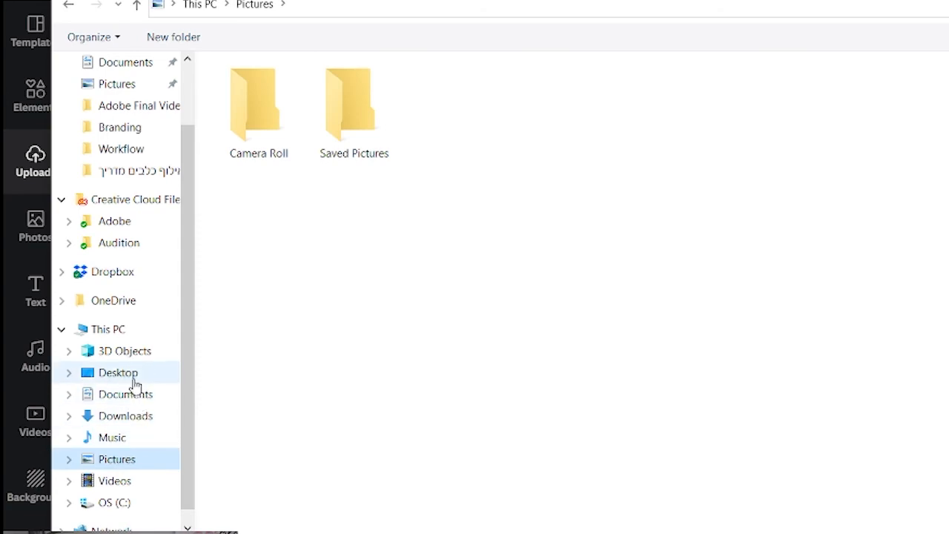
click(135, 382)
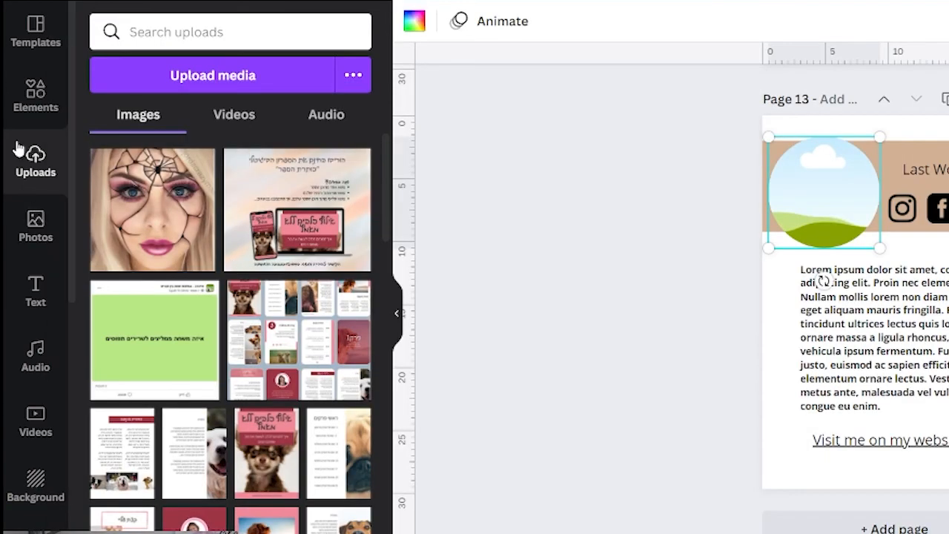
Find the uploaded photo of the long-haired woman holding the "Deep Cleansing" pack and place it in page 13's circular frame.
scroll(297, 326, down, 15)
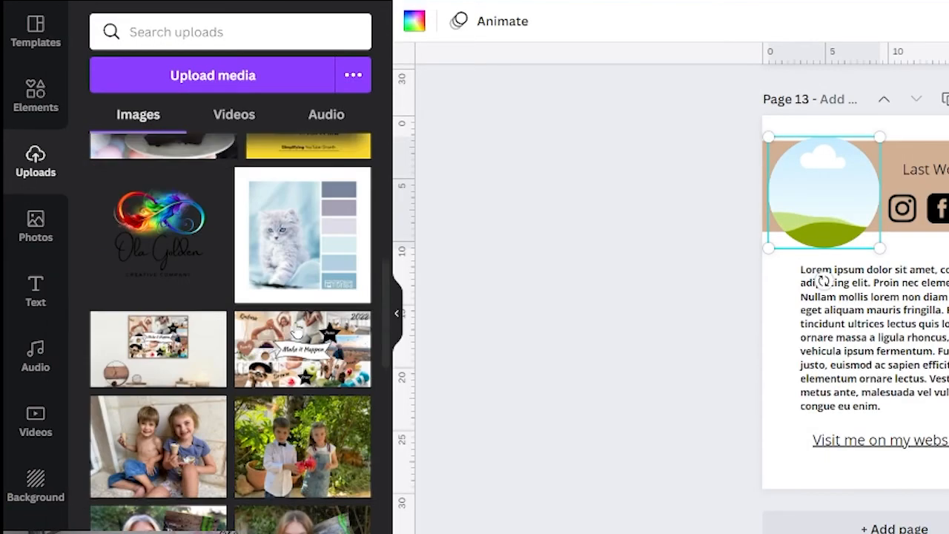
scroll(296, 323, up, 4)
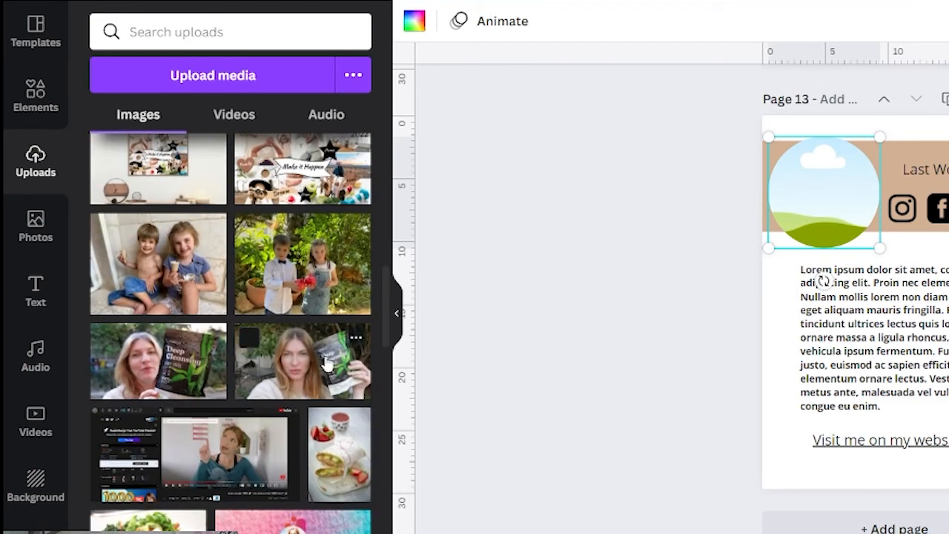
drag(327, 363, 803, 198)
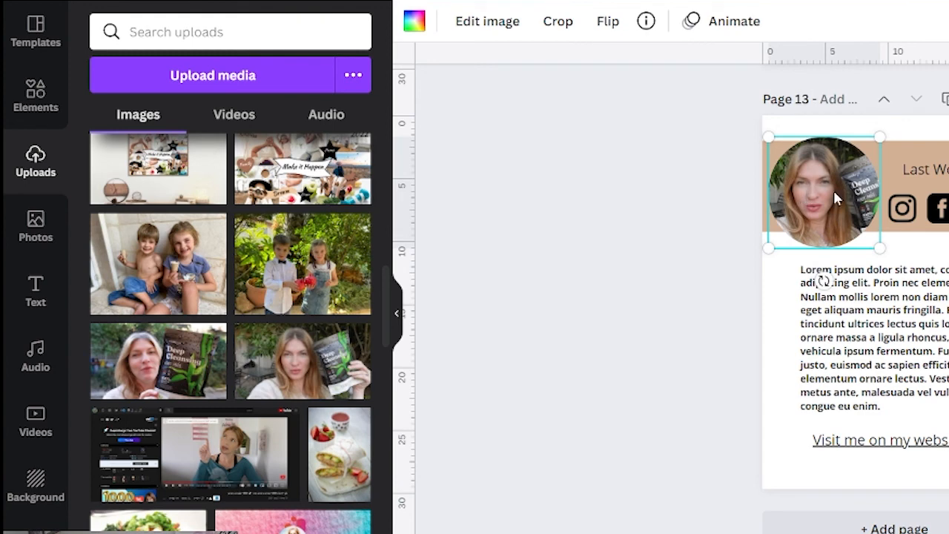
Enlarge the photo inside the circular frame and reposition it so the woman's face is centred.
double_click(822, 183)
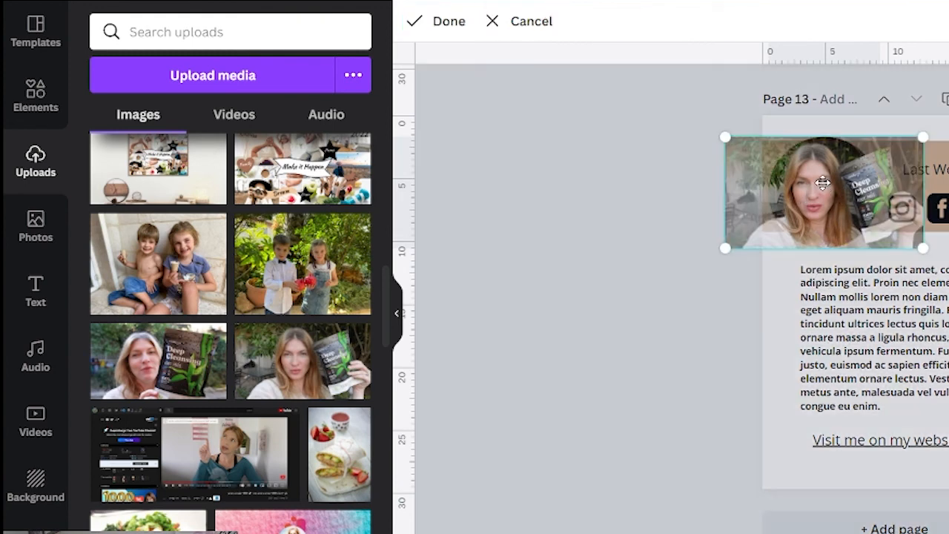
drag(897, 149, 948, 114)
drag(830, 195, 805, 215)
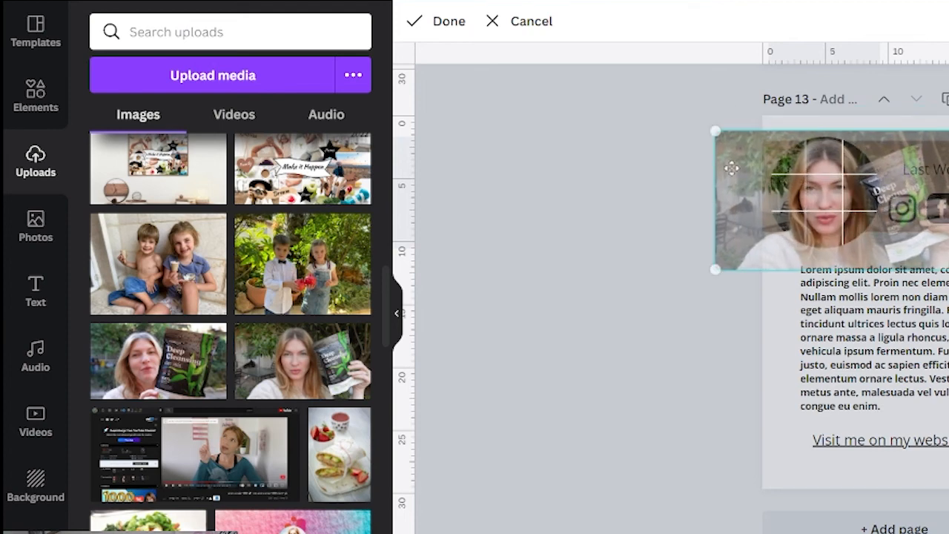
drag(718, 132, 702, 124)
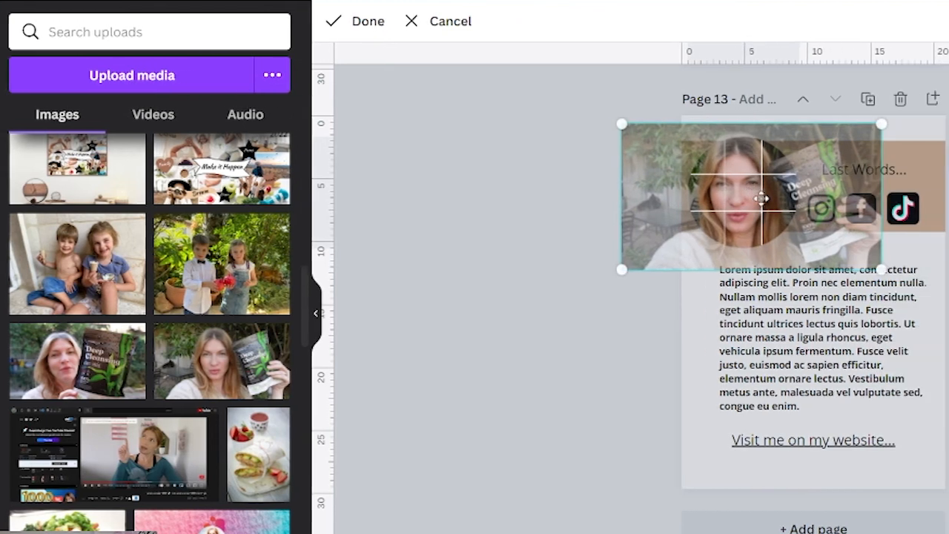
drag(842, 200, 848, 208)
drag(721, 207, 722, 209)
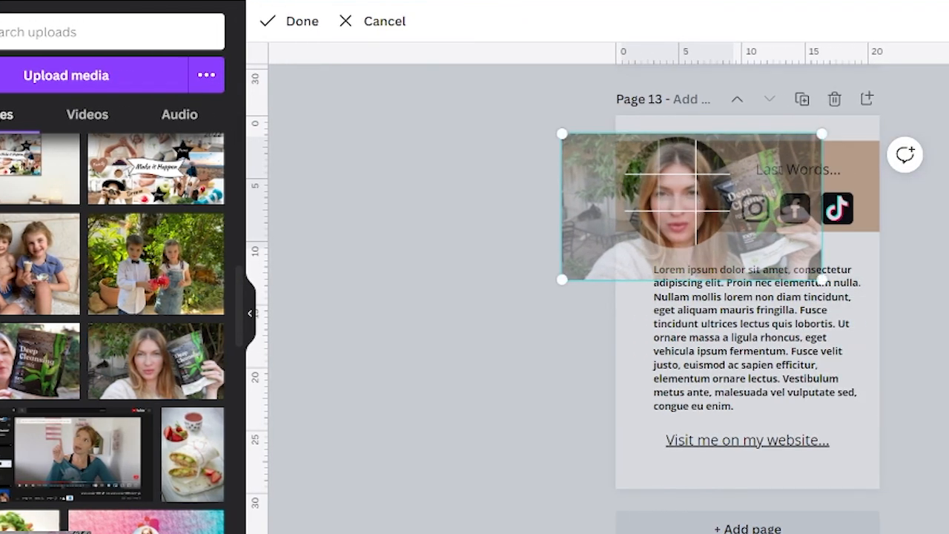
click(674, 281)
key(Escape)
Search the photos for "baby" and fill page 1's cover frame with the picture of the baby in a striped hat.
scroll(608, 297, up, 12)
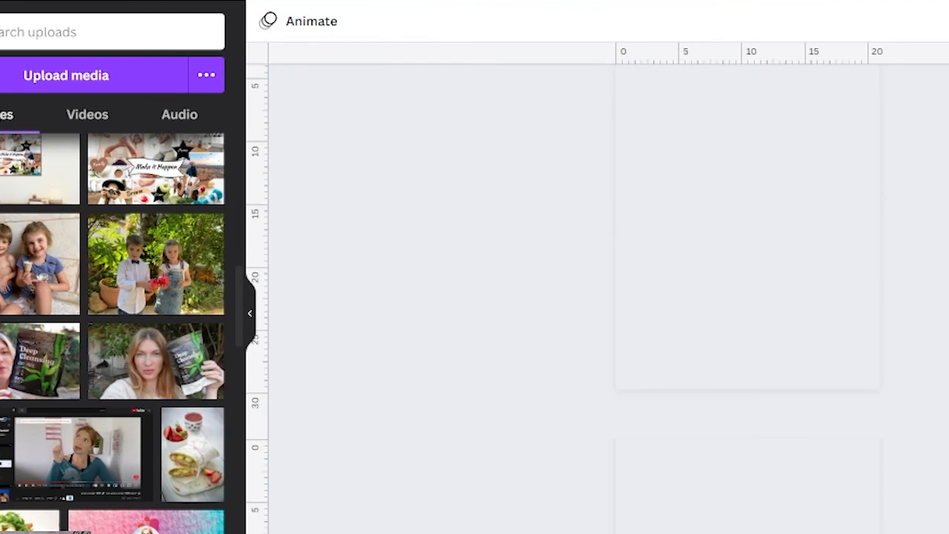
scroll(607, 297, up, 2)
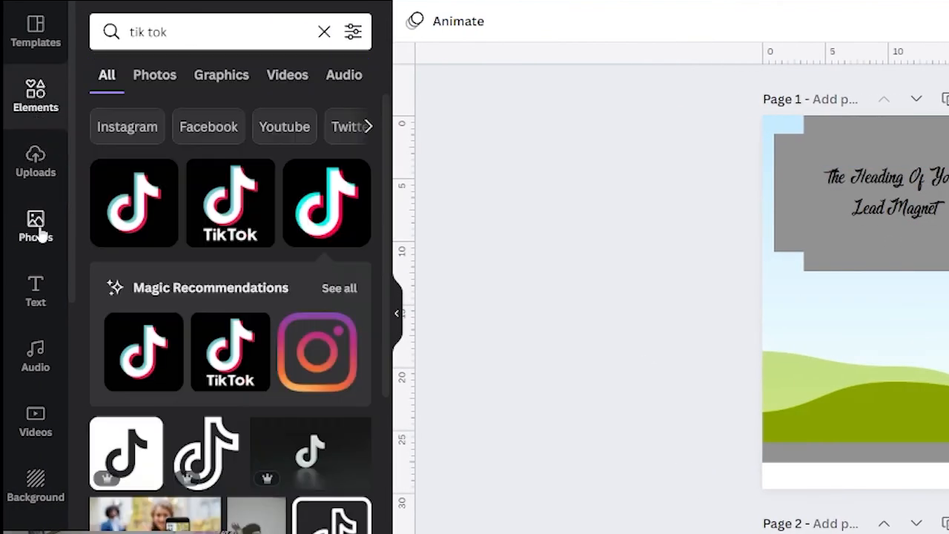
click(37, 226)
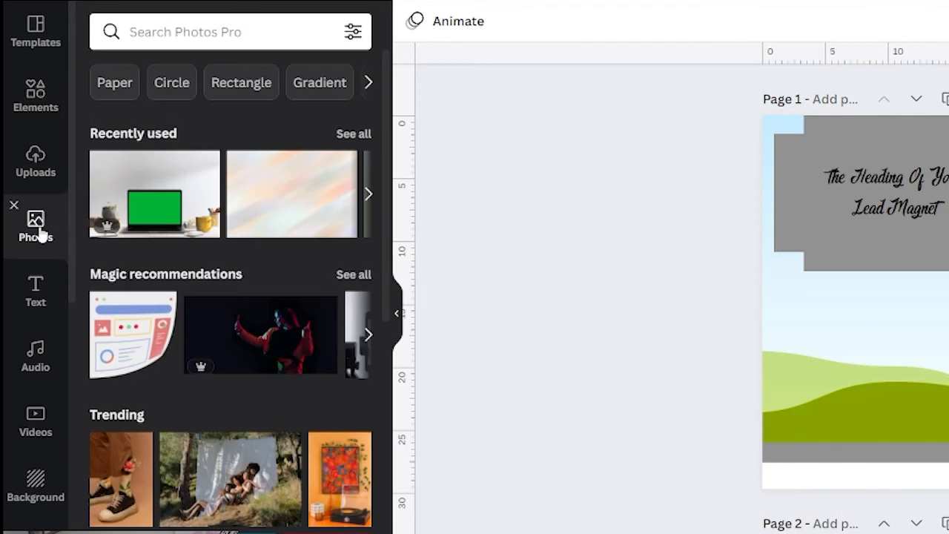
click(146, 32)
text(baby)
key(Return)
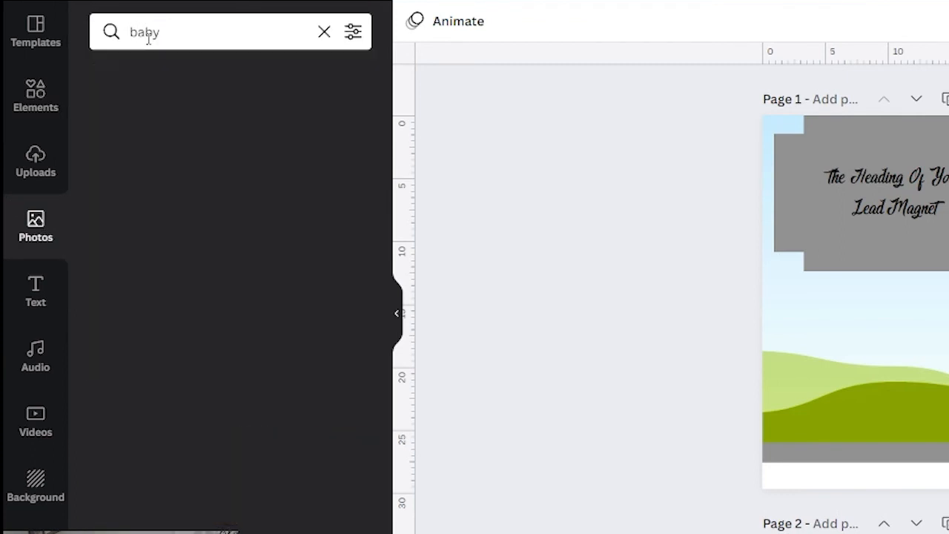
drag(302, 160, 779, 337)
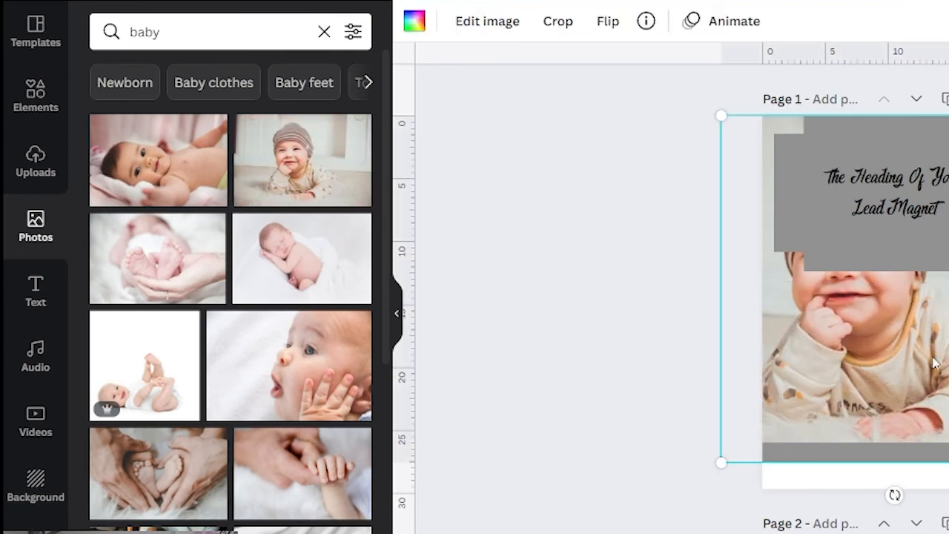
Shift the striped-hat baby photo within page 1's cover frame and replace it with the picture of the bare-chested baby on a pink blanket.
double_click(928, 346)
drag(927, 346, 933, 372)
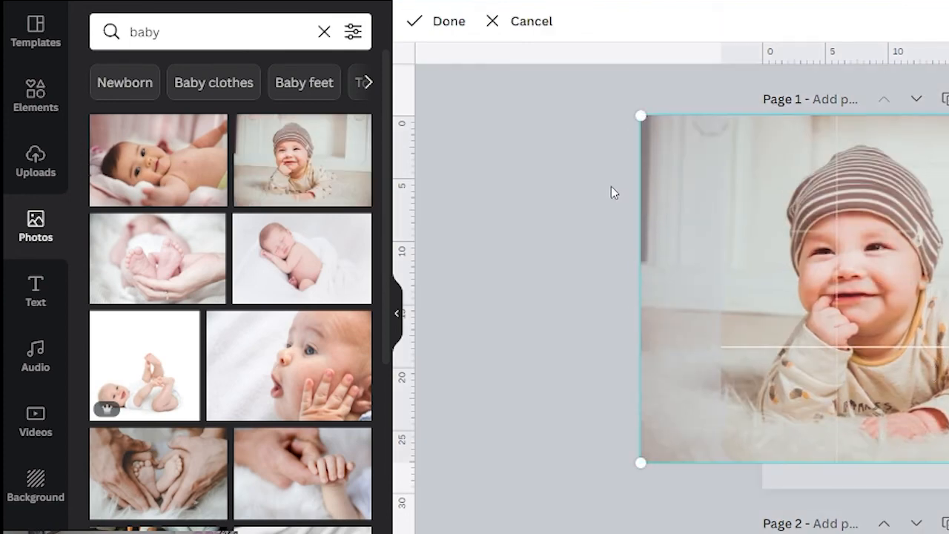
click(611, 193)
drag(158, 160, 801, 307)
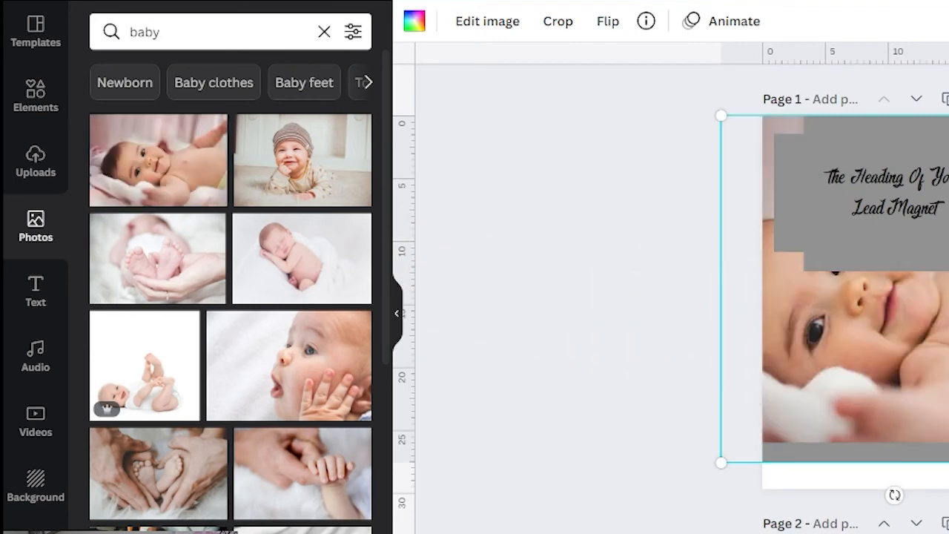
Fill the tall frame beside page 2's chapter list with the striped-hat baby photo and shift it right inside the frame.
scroll(837, 311, down, 5)
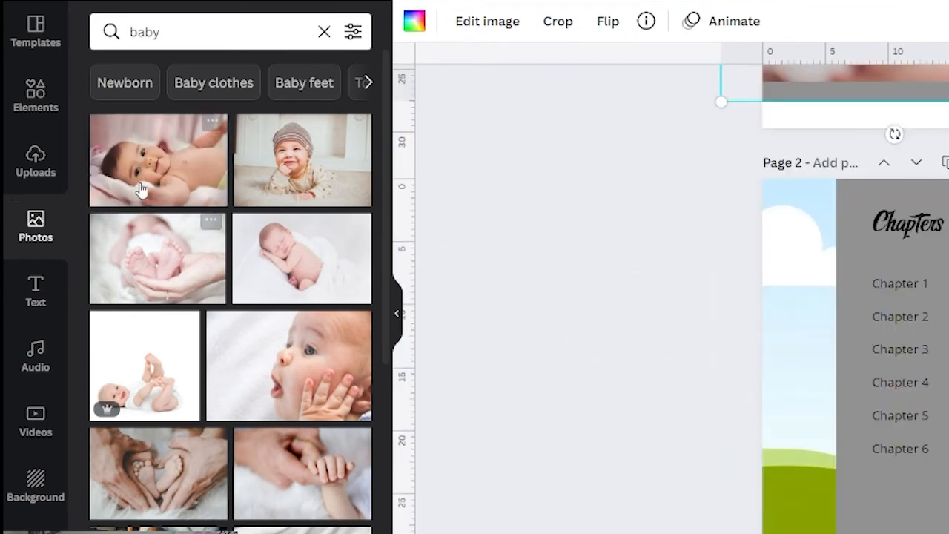
drag(272, 173, 771, 342)
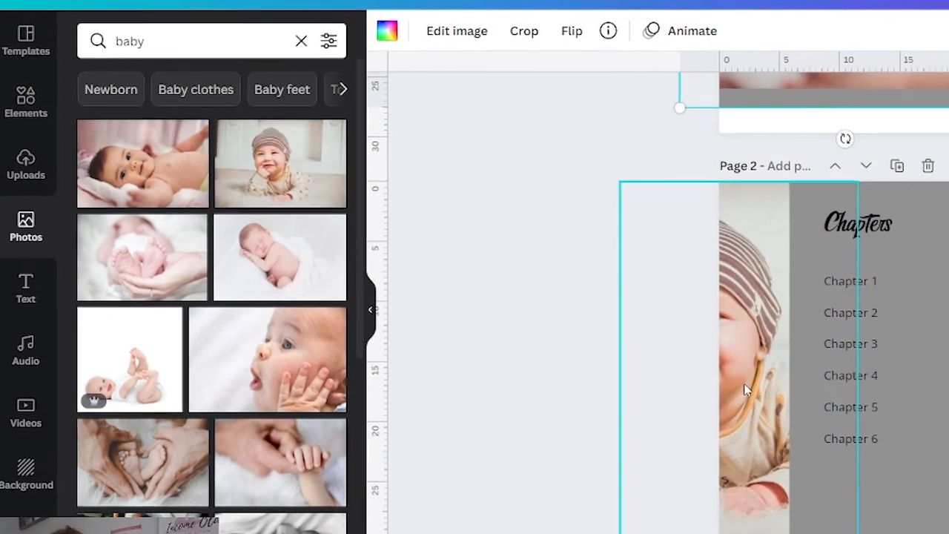
double_click(747, 389)
drag(765, 389, 837, 387)
click(817, 352)
click(625, 369)
Place the uploaded photo of the long-haired woman holding the pack in page 3's circular frame and crop it closer around her face.
scroll(625, 368, down, 5)
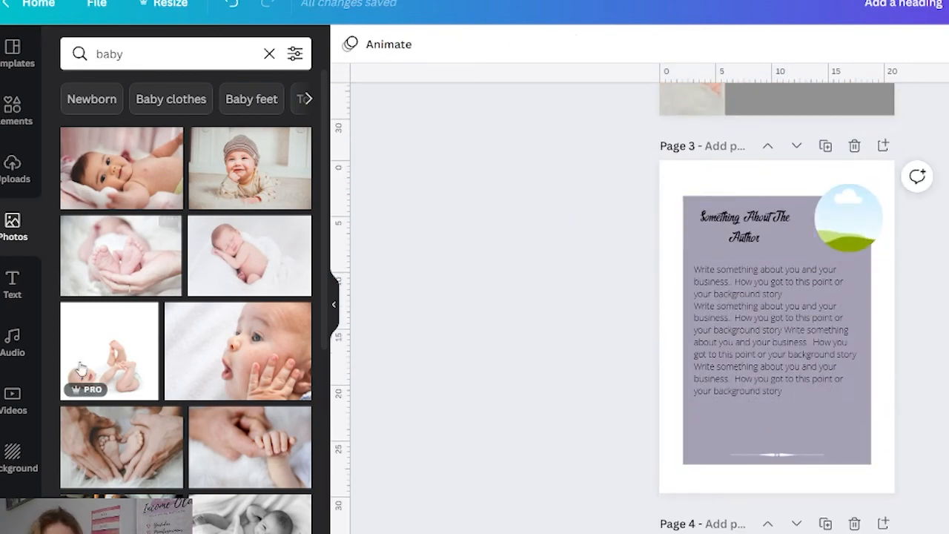
click(4, 180)
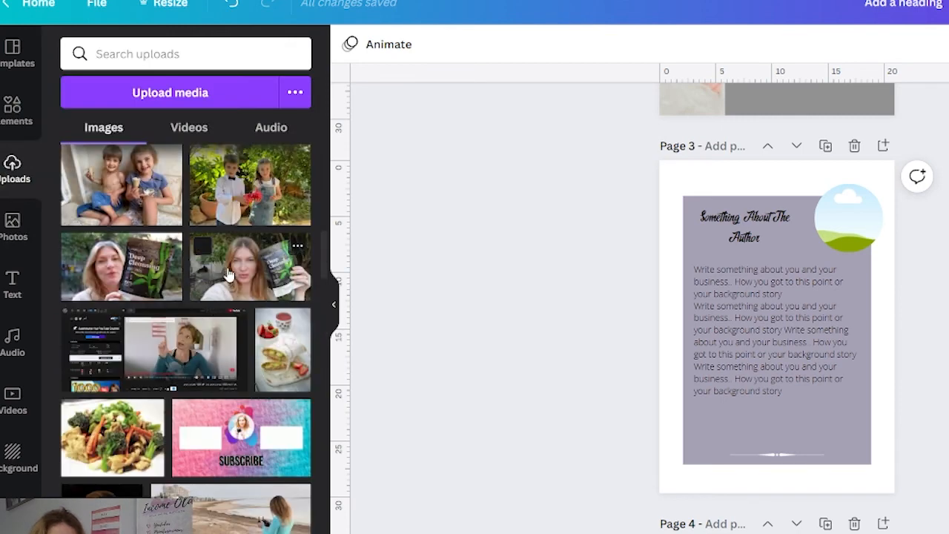
drag(231, 277, 849, 216)
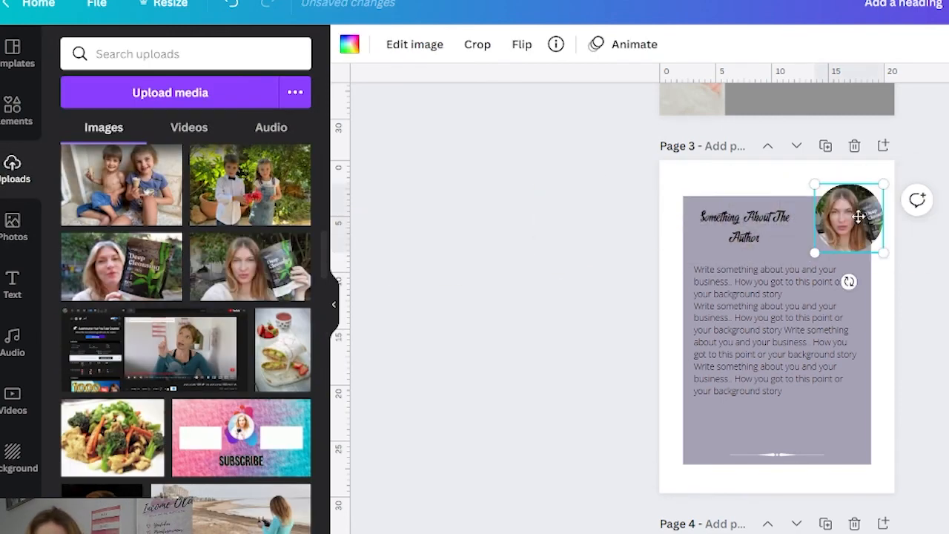
double_click(849, 216)
drag(886, 267, 816, 267)
key(Return)
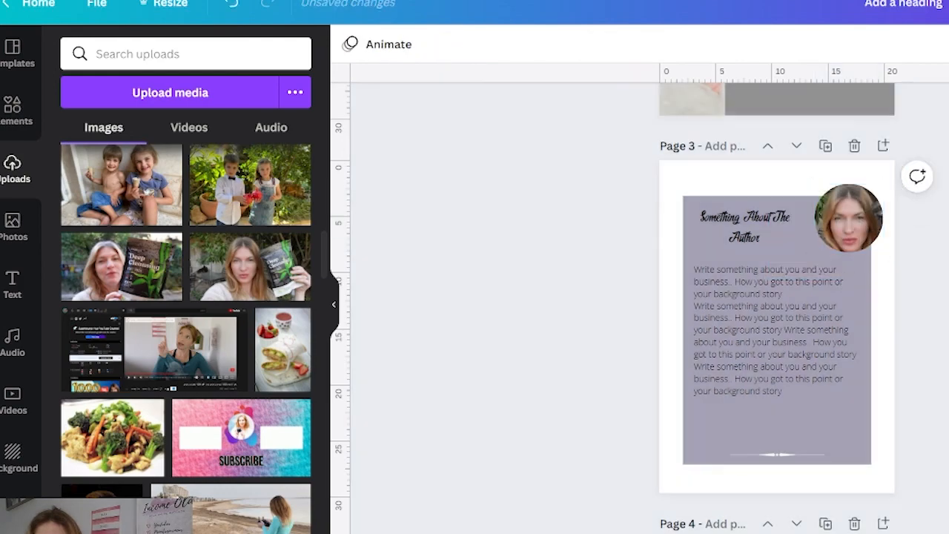
Fill page 4's rounded frame with the black-and-white photo of the smiling baby lying on a sheet.
scroll(816, 267, down, 2)
scroll(777, 297, down, 10)
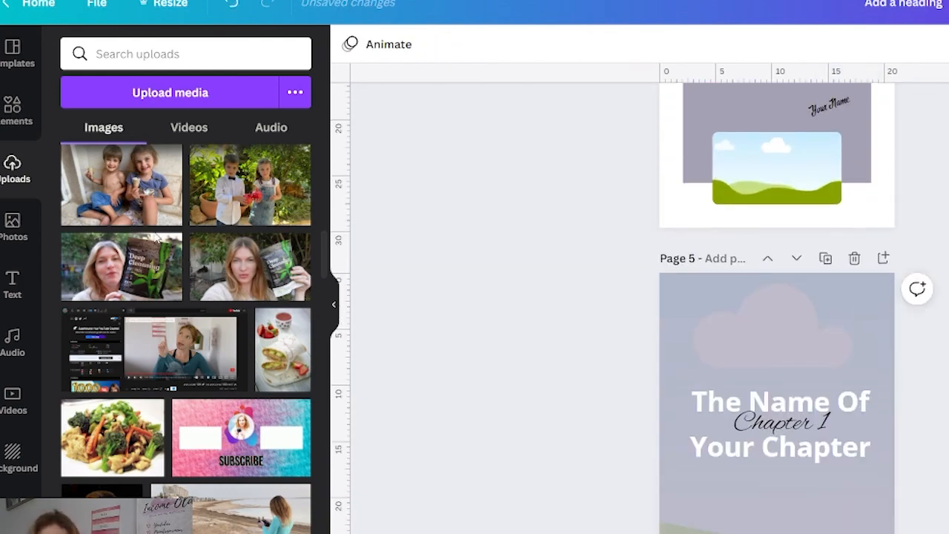
click(34, 239)
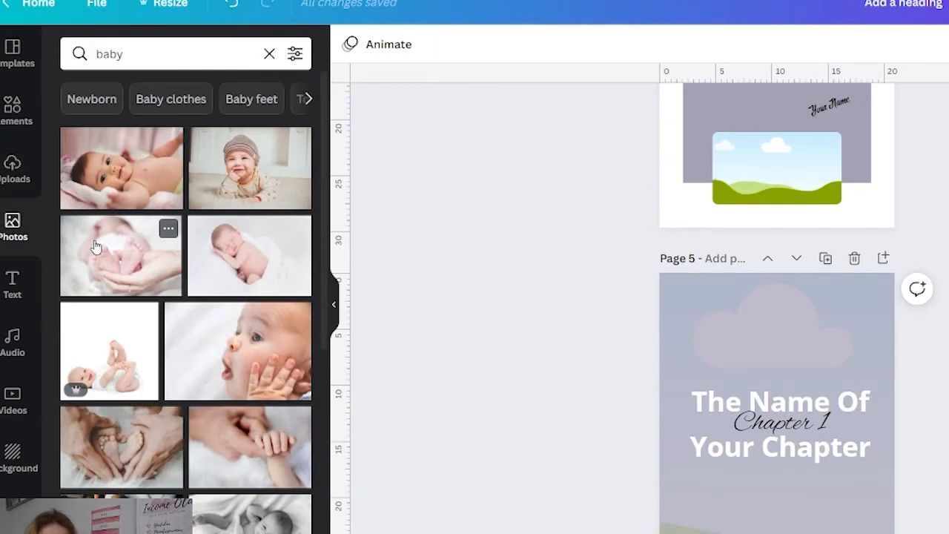
scroll(207, 319, down, 5)
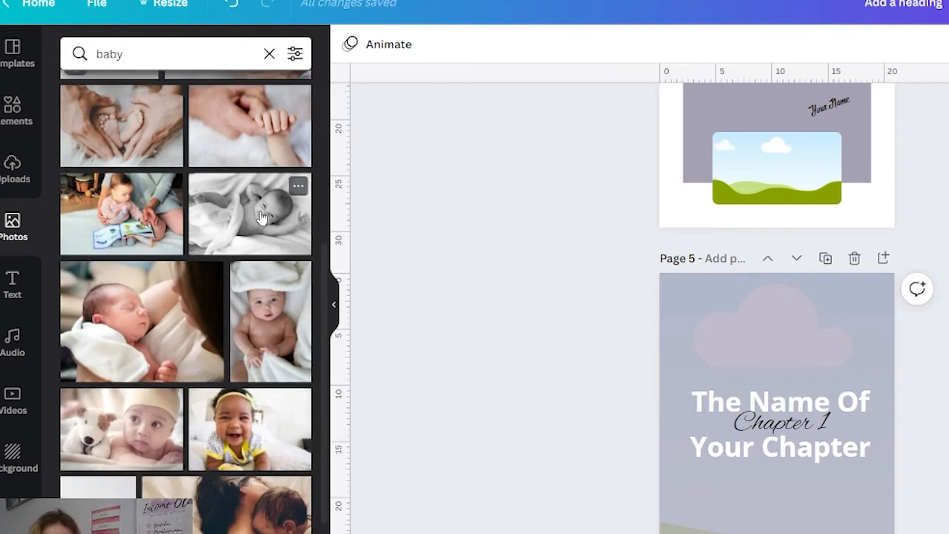
drag(252, 215, 775, 167)
Add the photo of the sleeping newborn in a white blanket to page 5 and enlarge it to cover the whole page.
scroll(716, 271, down, 4)
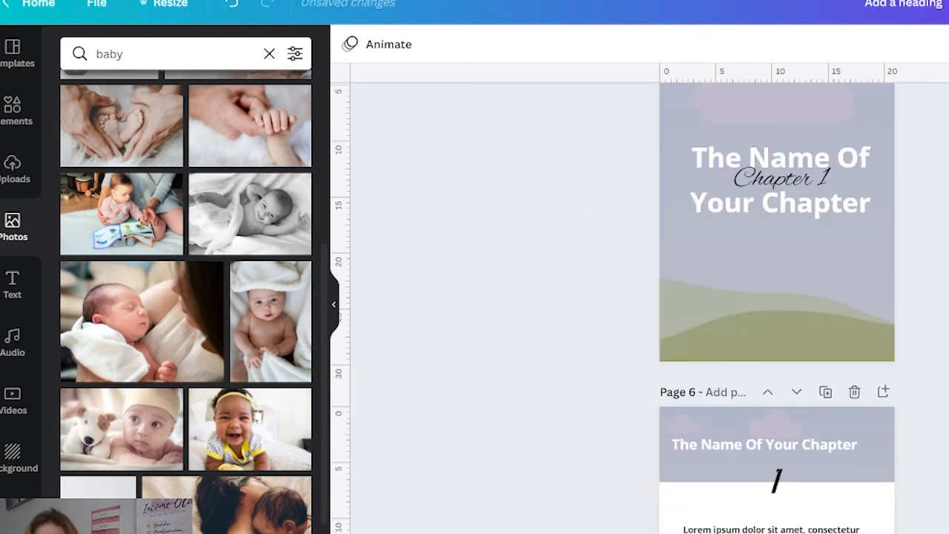
scroll(716, 271, up, 3)
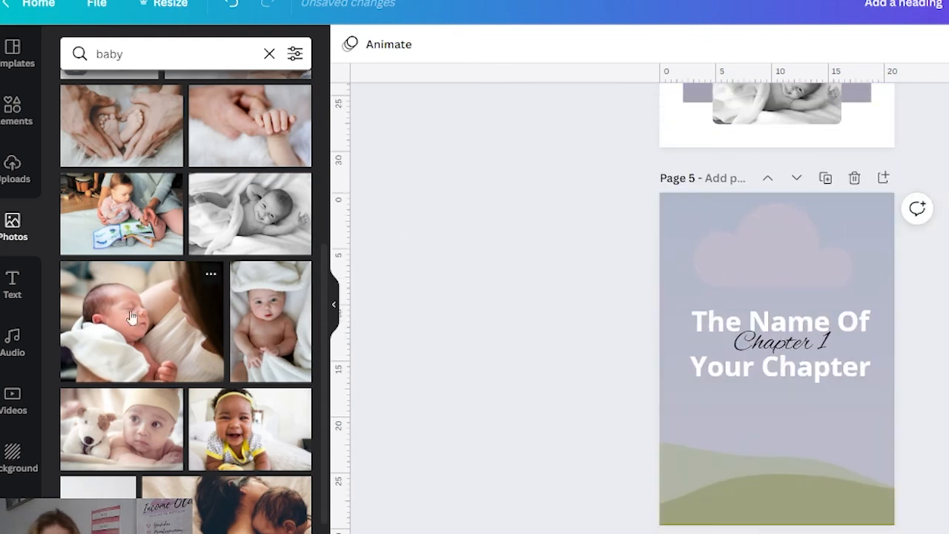
drag(162, 324, 727, 260)
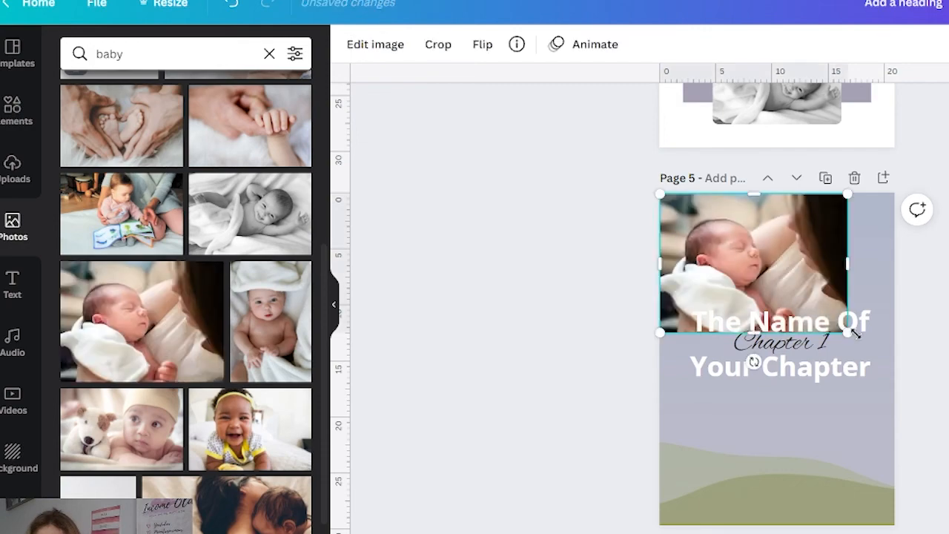
drag(849, 334, 881, 361)
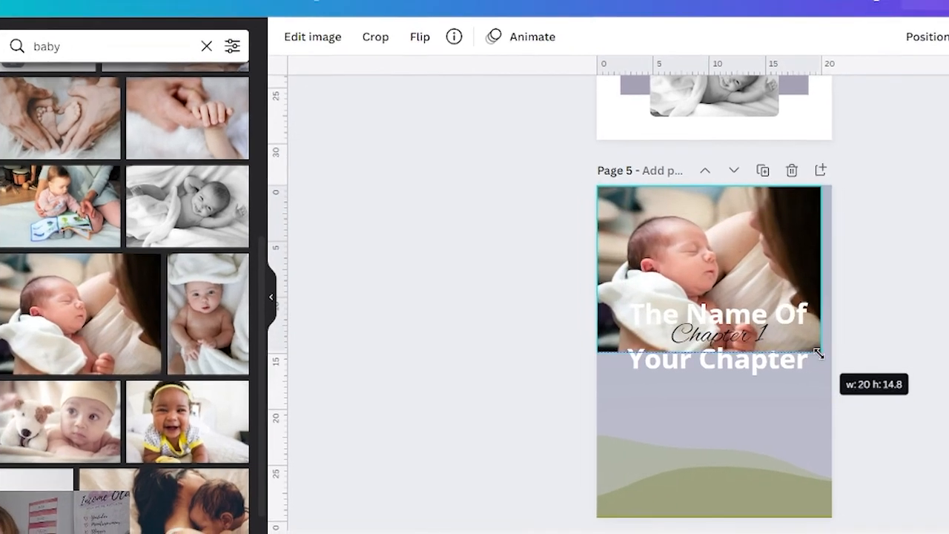
drag(818, 354, 862, 527)
drag(758, 419, 712, 415)
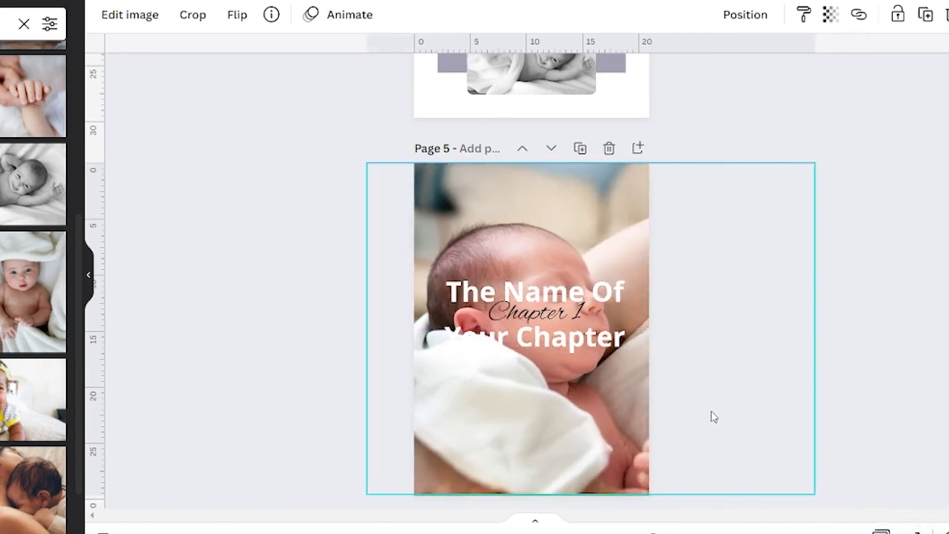
Send page 5's newborn photo backward so it sits behind the tinted overlay.
click(738, 16)
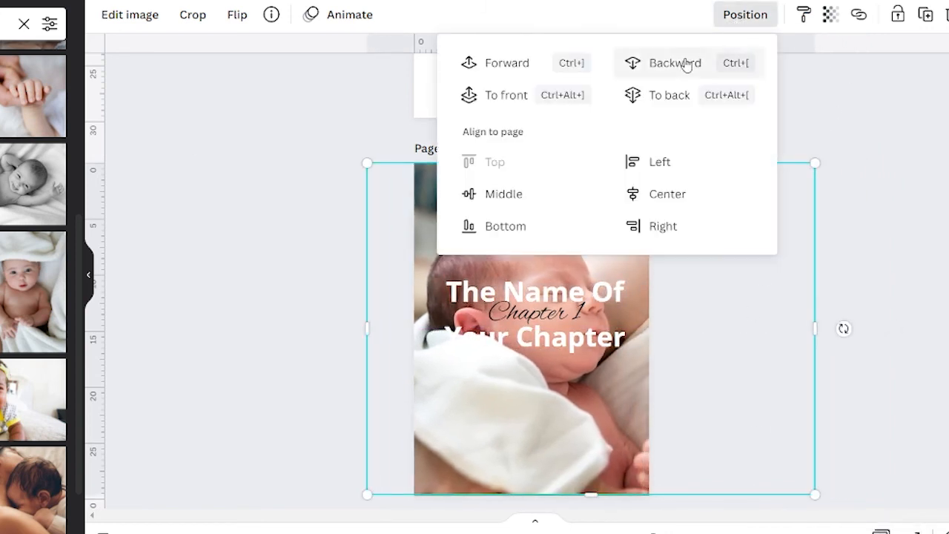
click(676, 65)
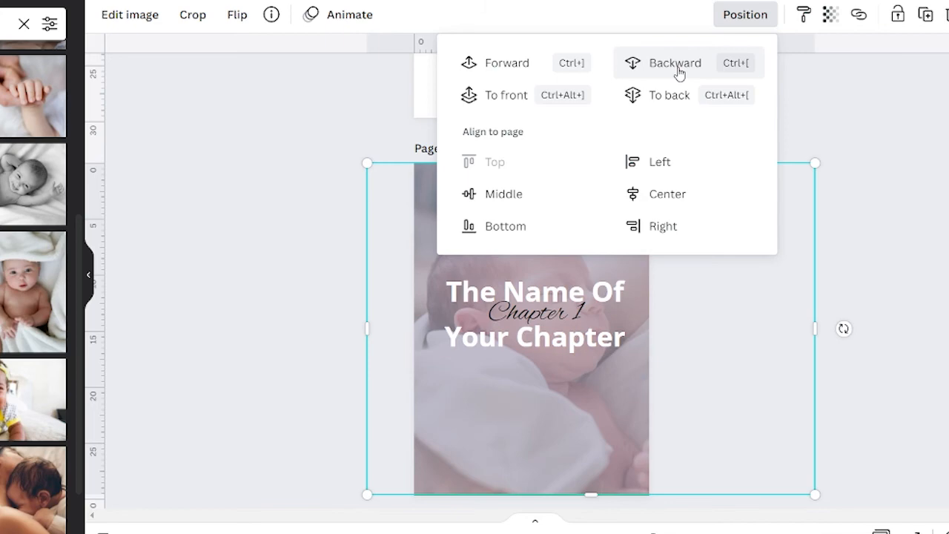
click(893, 185)
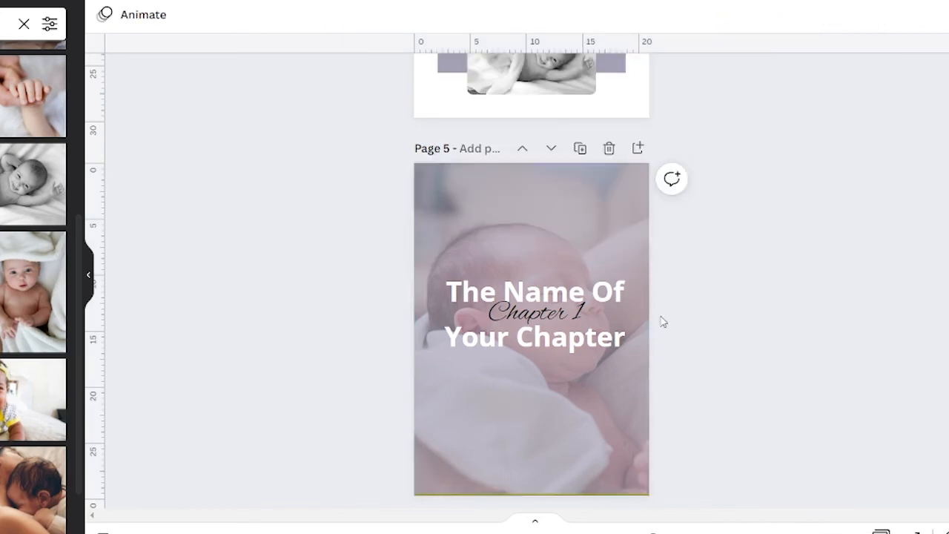
Place an enlarged photo of the baby under a white towel on page 6 and send it backward behind the header's tinted overlay.
scroll(689, 317, down, 5)
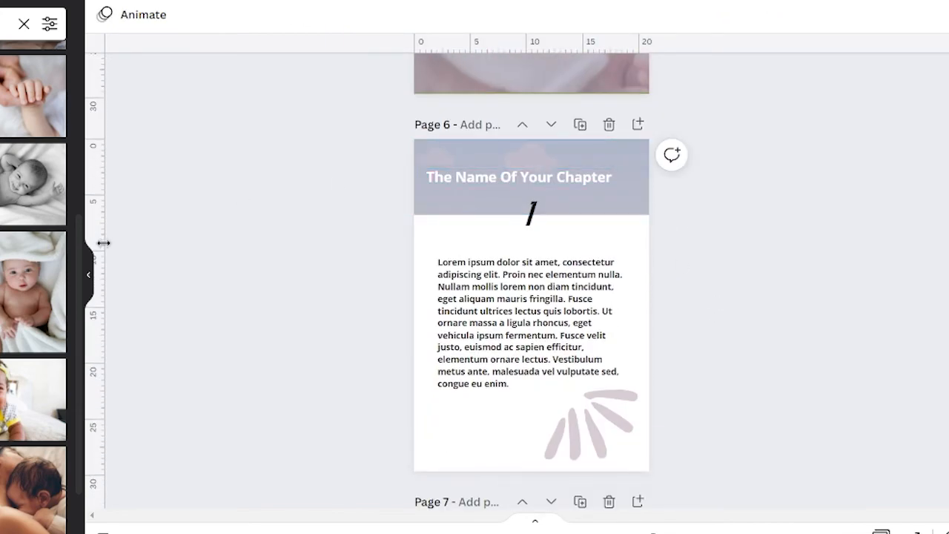
drag(38, 293, 431, 179)
drag(572, 245, 663, 232)
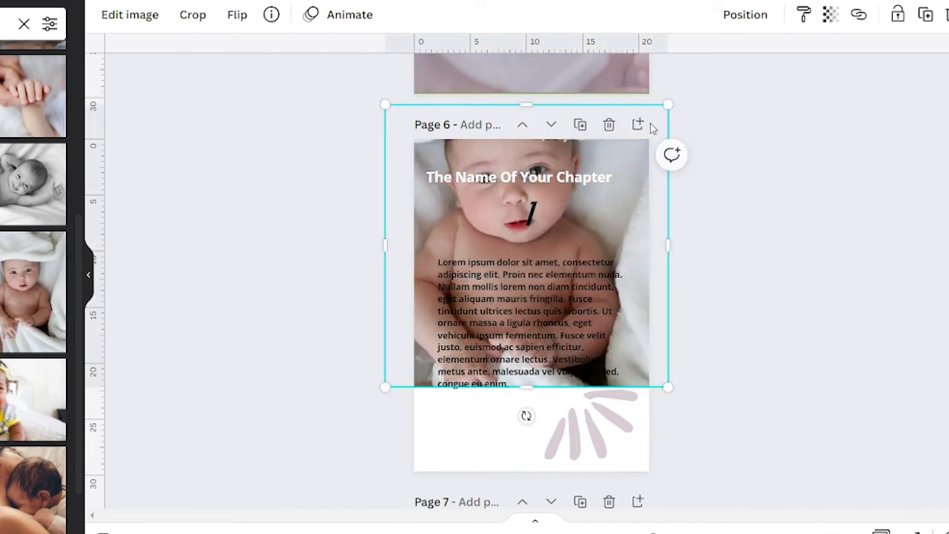
click(745, 15)
click(674, 63)
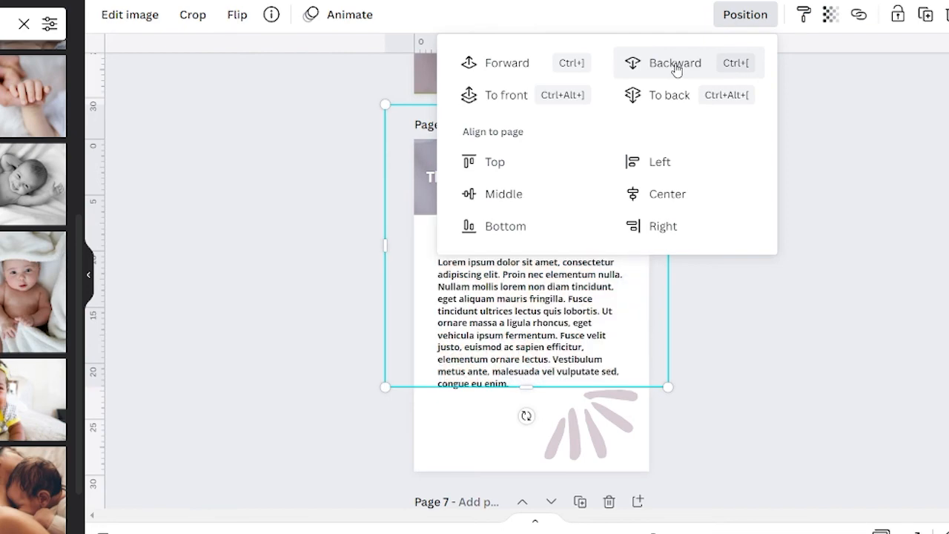
key(Escape)
Fill page 8's centre frame with the photo of the baby beside a toy puppy and add another baby photo to the left frame.
scroll(771, 312, down, 1)
scroll(771, 311, down, 4)
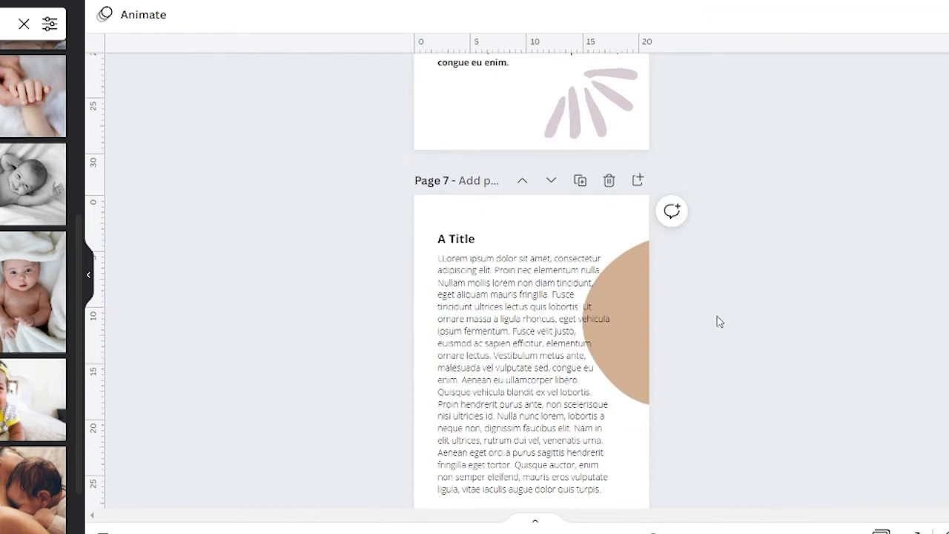
scroll(744, 307, down, 10)
scroll(749, 303, up, 3)
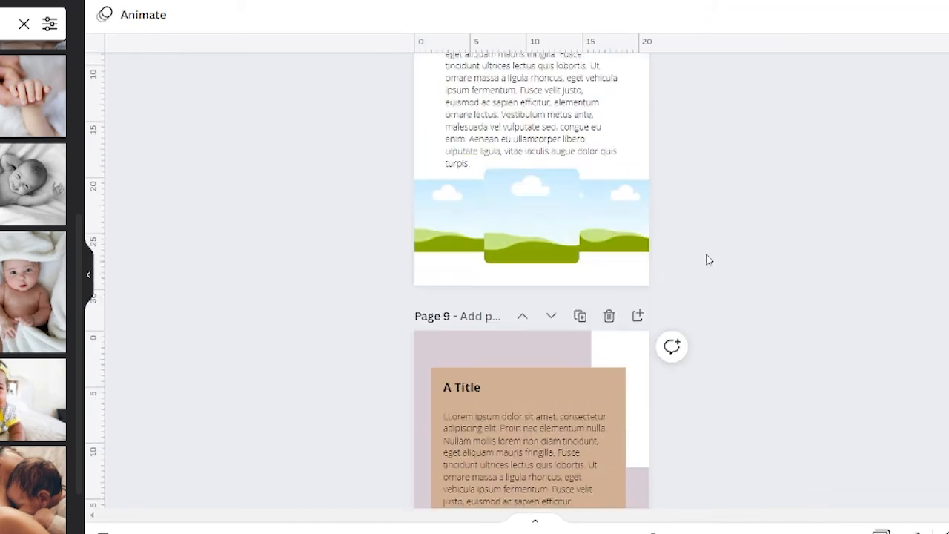
drag(33, 386, 534, 274)
scroll(37, 356, down, 1)
scroll(33, 371, down, 3)
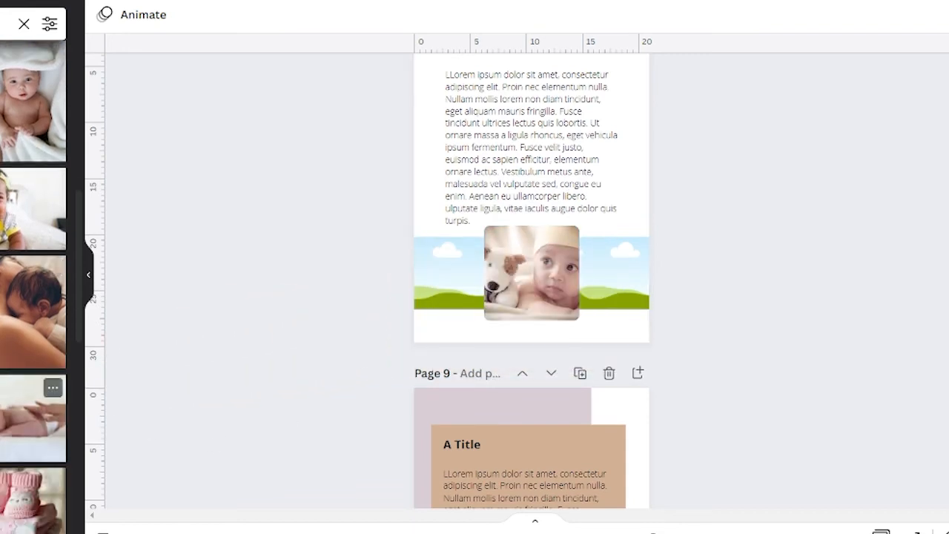
drag(280, 346, 445, 274)
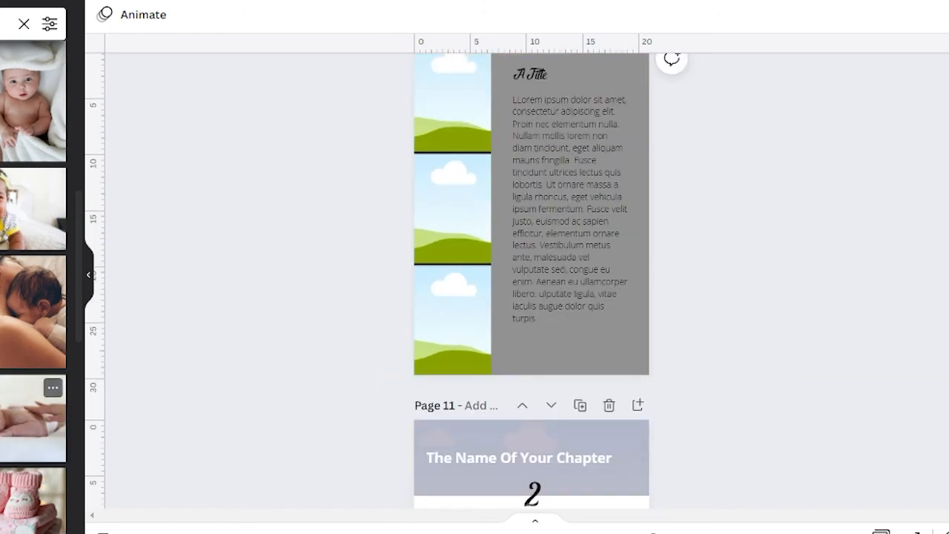
Fill page 10's stacked frames with the flower-headband baby, the sleeping baby in purple and the close-up of a baby's foot.
scroll(34, 297, down, 3)
drag(33, 356, 452, 103)
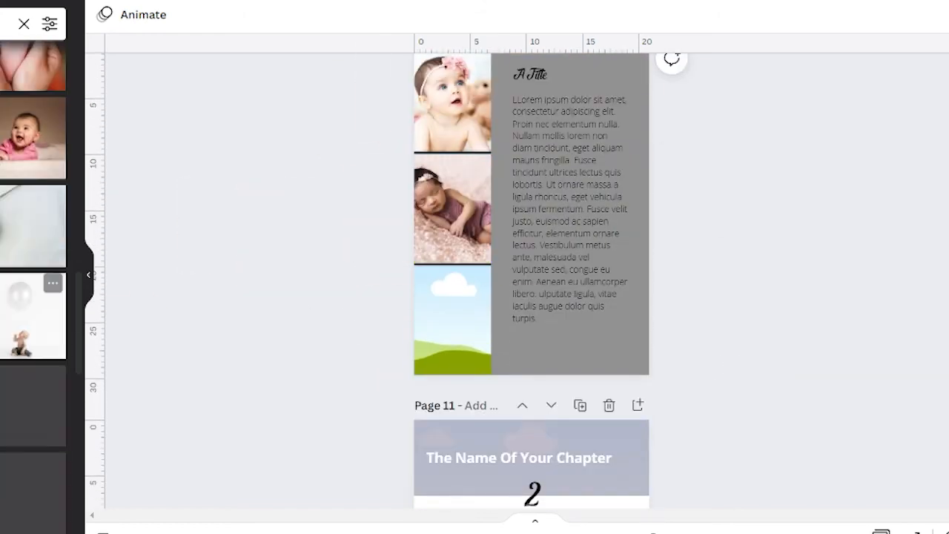
Place the striped-hat baby photo behind page 11's header overlay and the baby-hand close-up behind page 12's full-page overlay.
drag(33, 229, 497, 157)
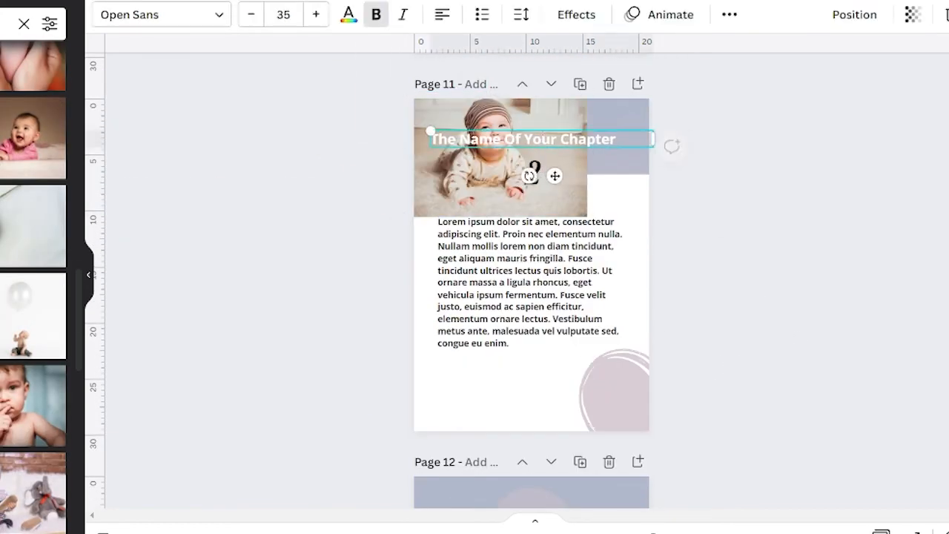
drag(582, 174, 608, 164)
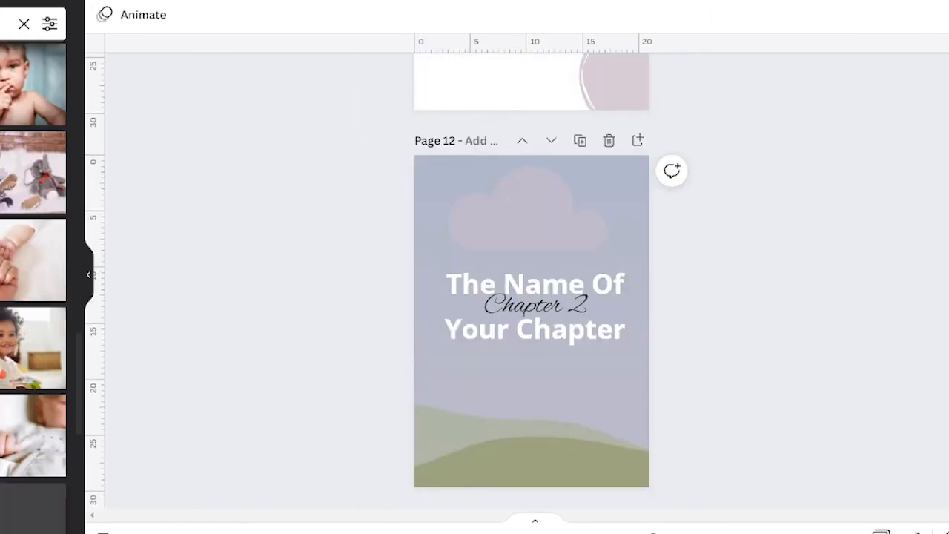
drag(33, 111, 582, 316)
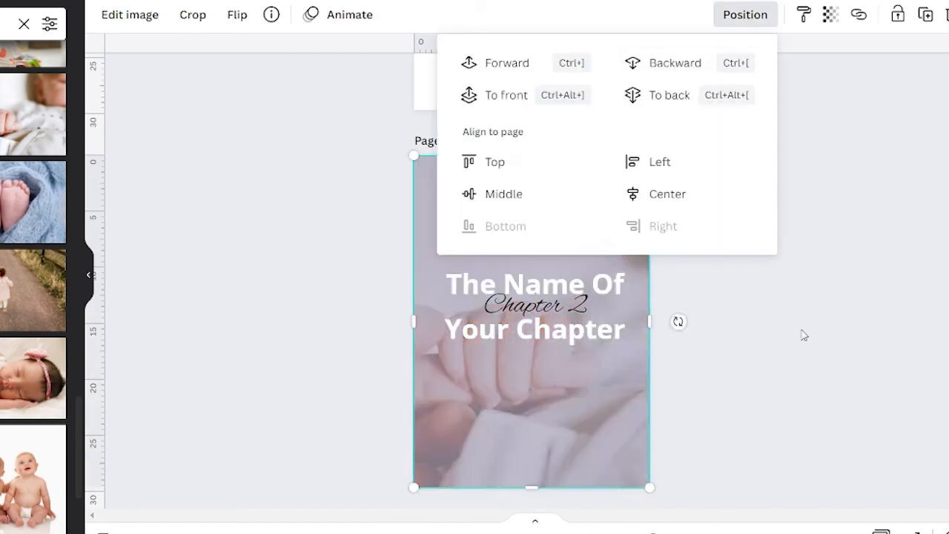
Review the filled pages in the document and in the grid overview.
scroll(746, 282, down, 2)
scroll(767, 281, up, 9)
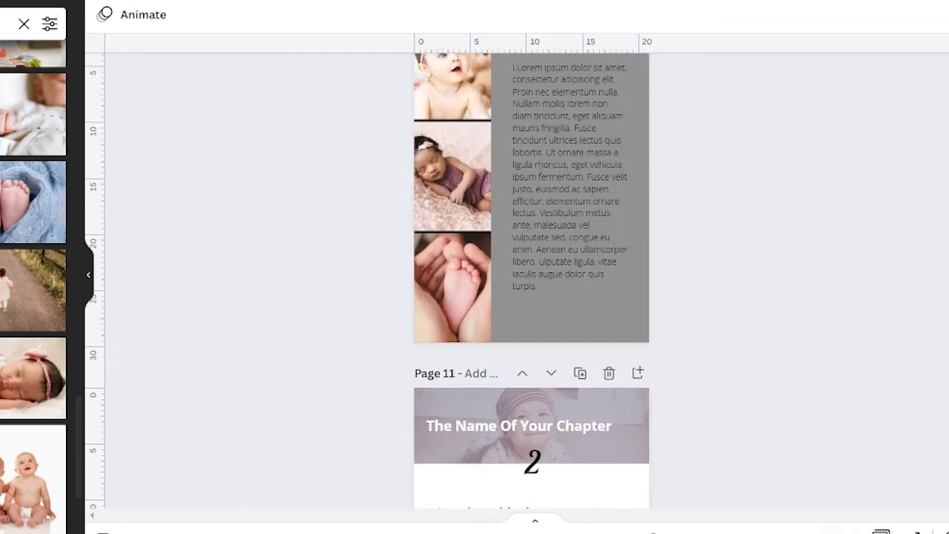
click(880, 531)
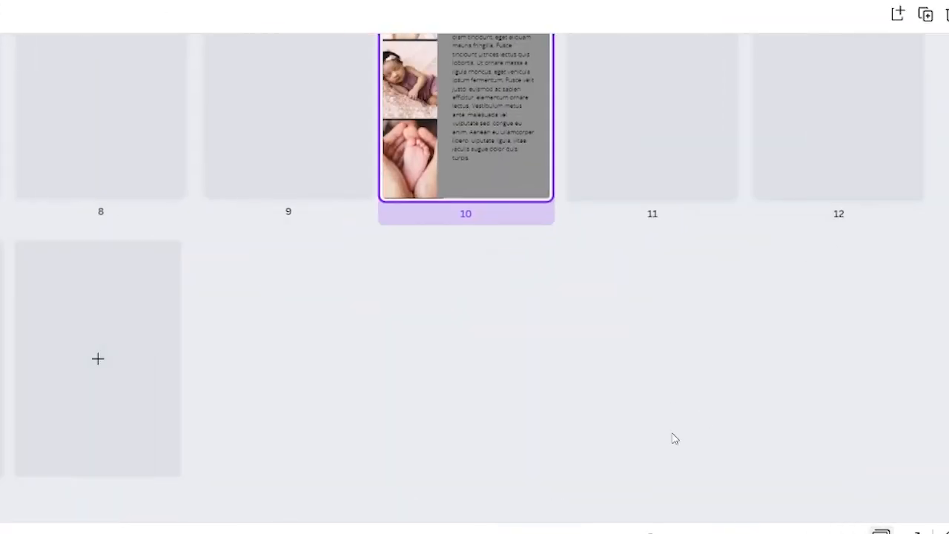
scroll(494, 447, up, 5)
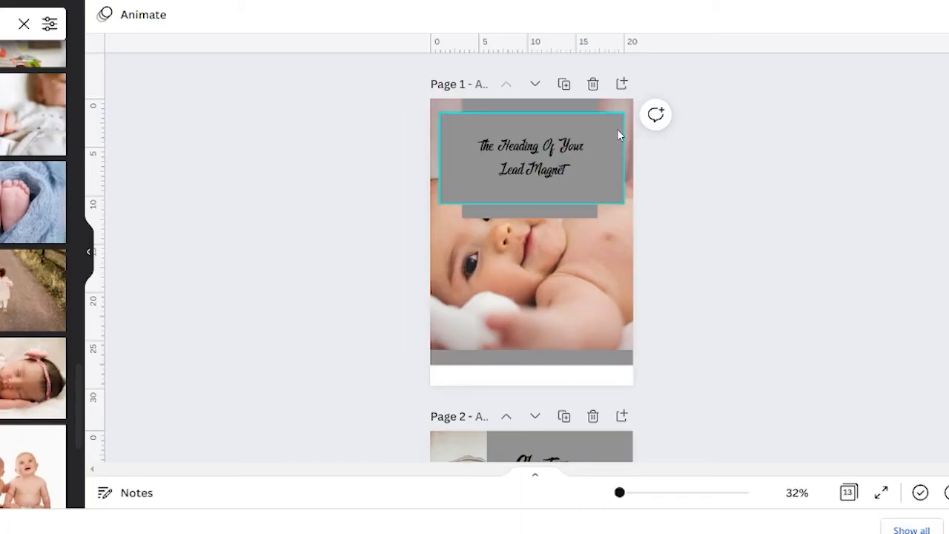
Recolour the wide grey rectangle behind page 1's heading with the red document colour.
click(450, 193)
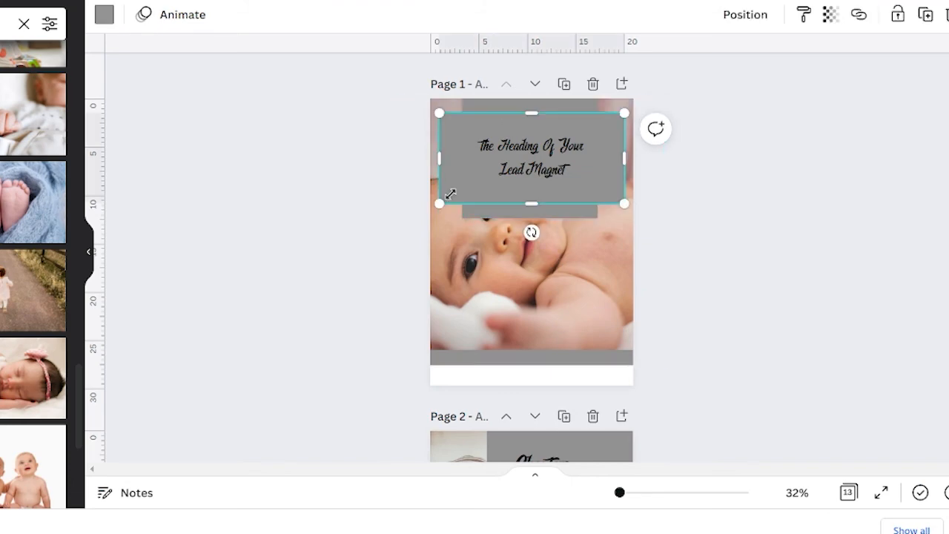
click(104, 15)
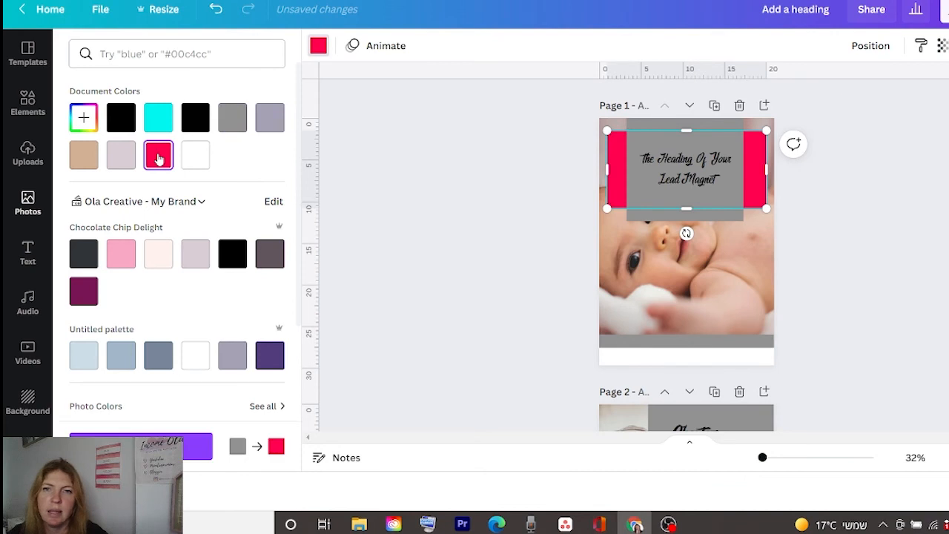
Lighten the wide red rectangle behind page 1's heading to the pink #FA80A6.
click(158, 158)
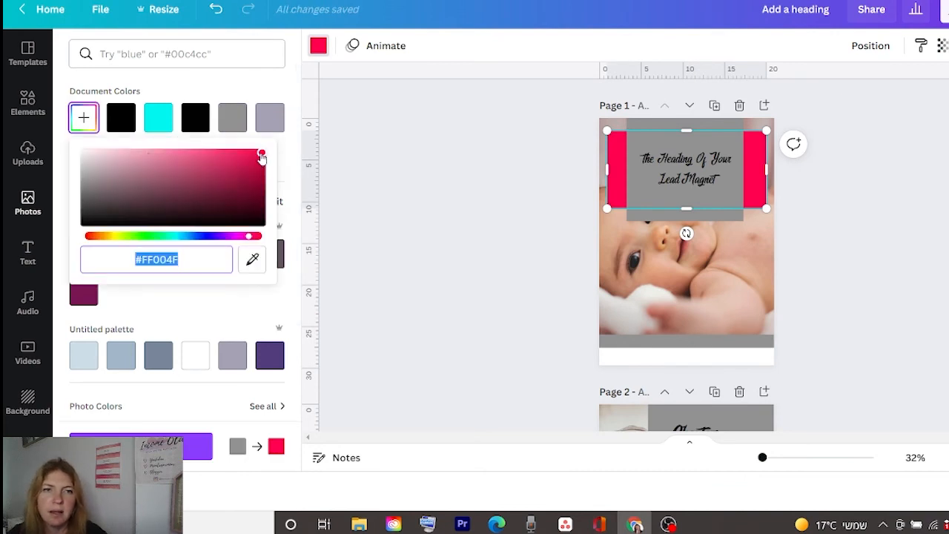
drag(262, 157, 177, 154)
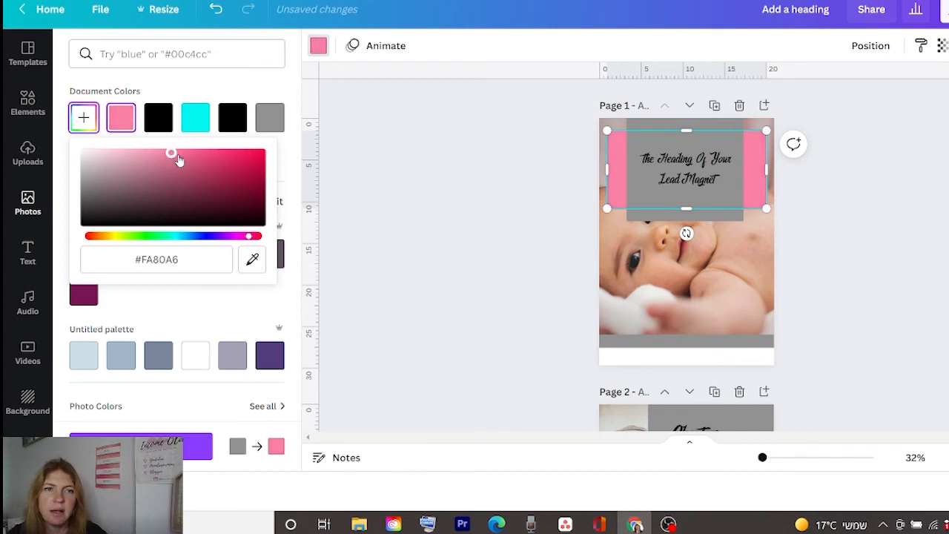
click(527, 238)
Recolour page 2's grey Chapters panel with the Chocolate Chip Delight palette's light pink and apply the change to all pages.
scroll(519, 249, down, 1)
scroll(507, 256, down, 2)
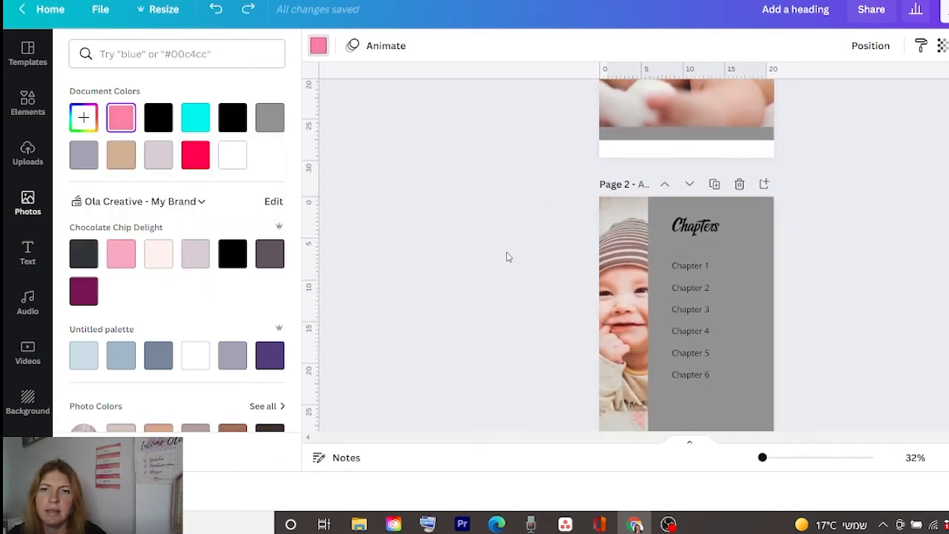
click(731, 237)
click(915, 324)
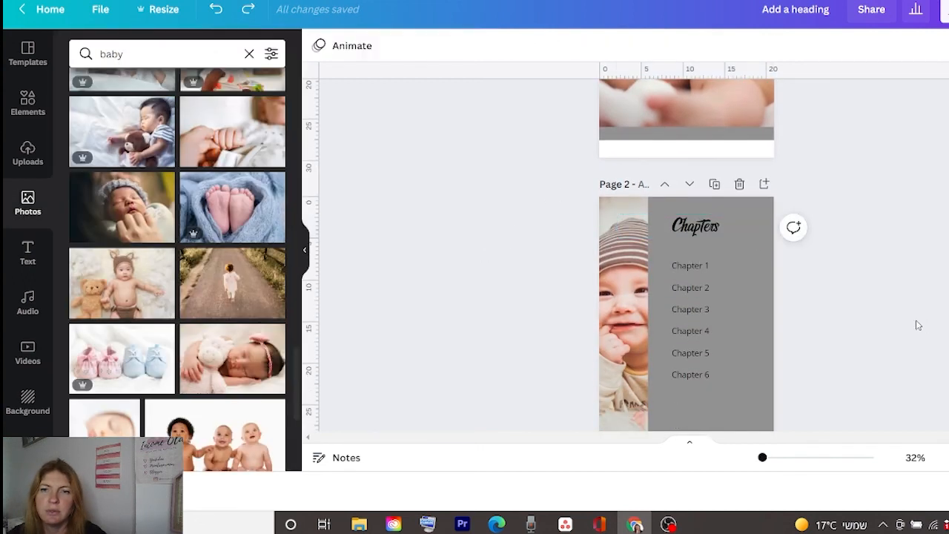
click(769, 296)
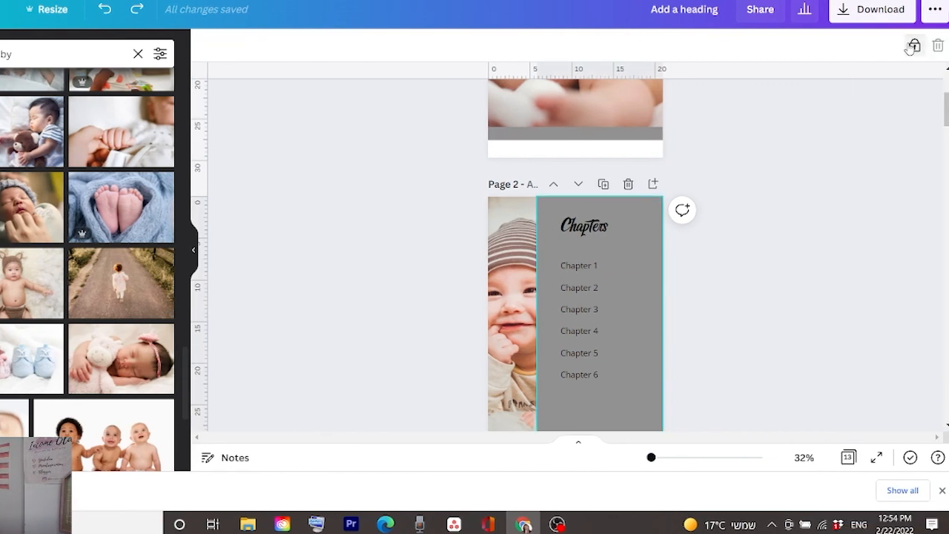
click(208, 47)
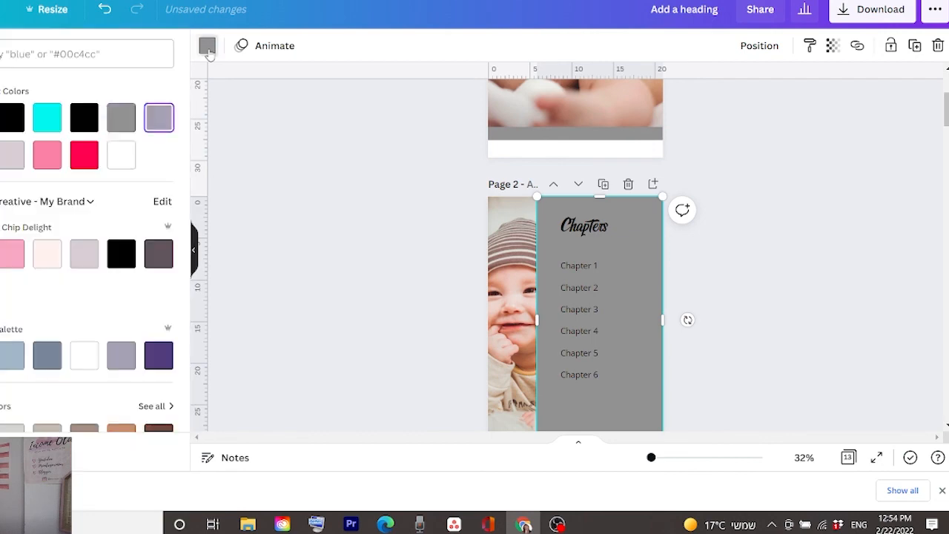
click(137, 156)
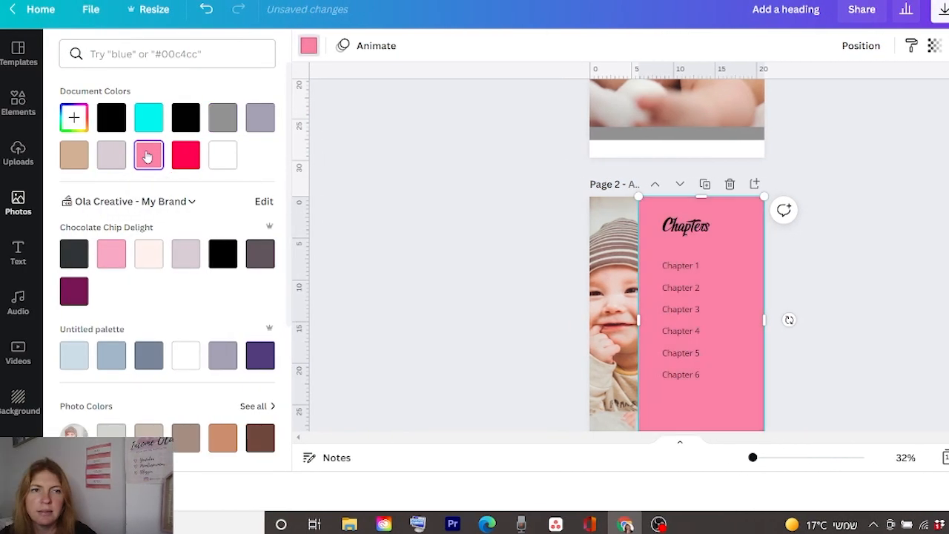
click(113, 256)
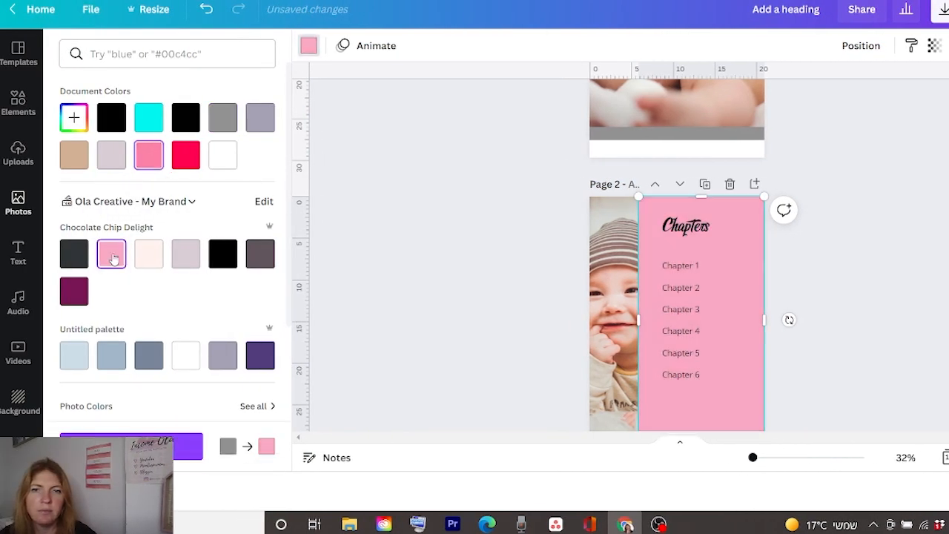
Recolour page 3's lavender author panel with the light pink document colour and apply the change to all pages.
scroll(456, 216, down, 5)
click(718, 214)
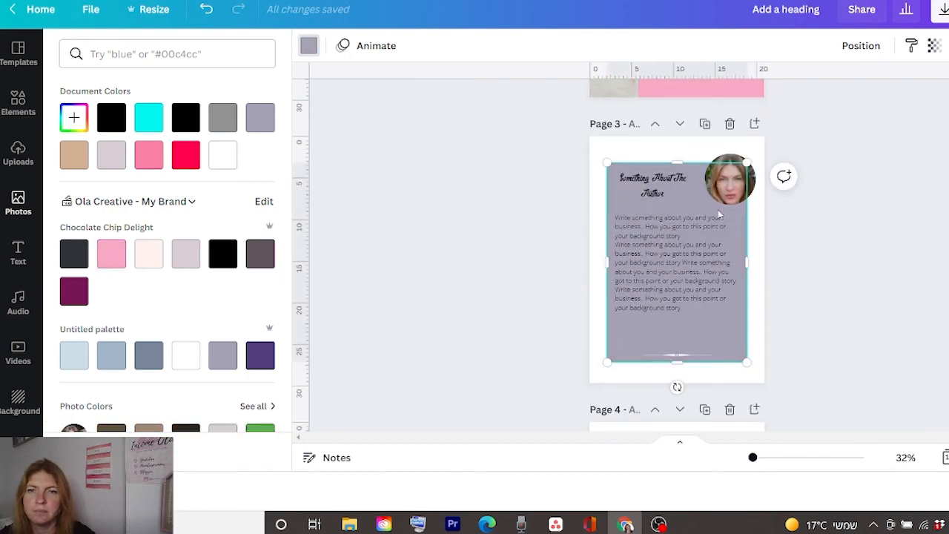
click(308, 46)
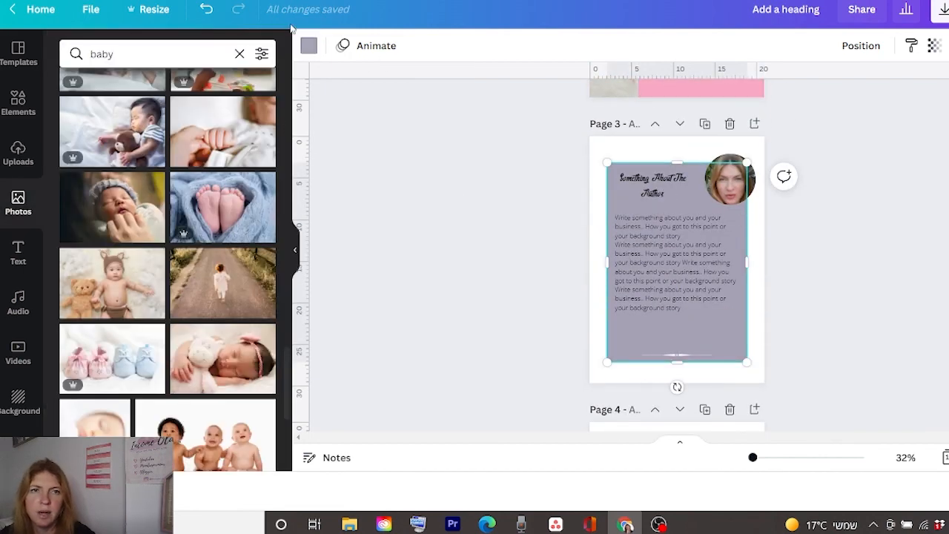
click(308, 47)
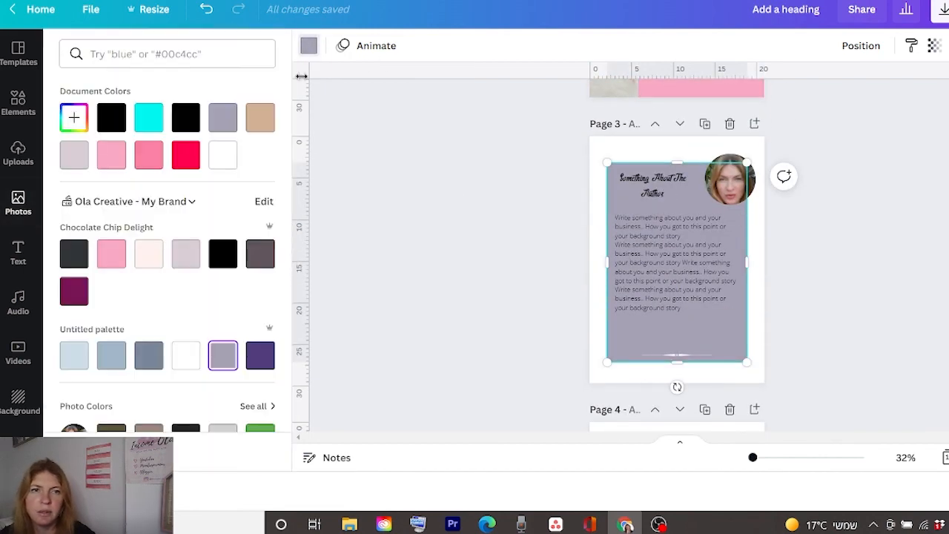
click(111, 154)
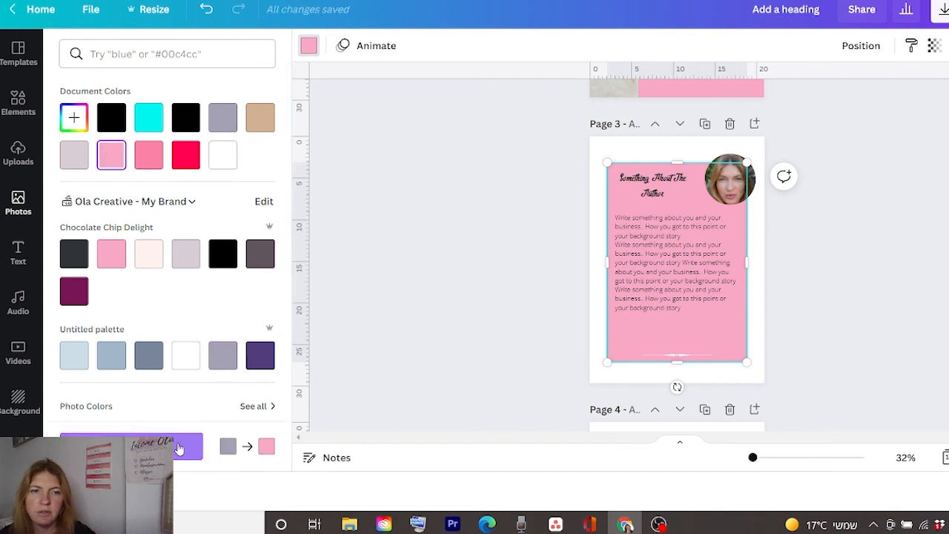
scroll(330, 344, down, 3)
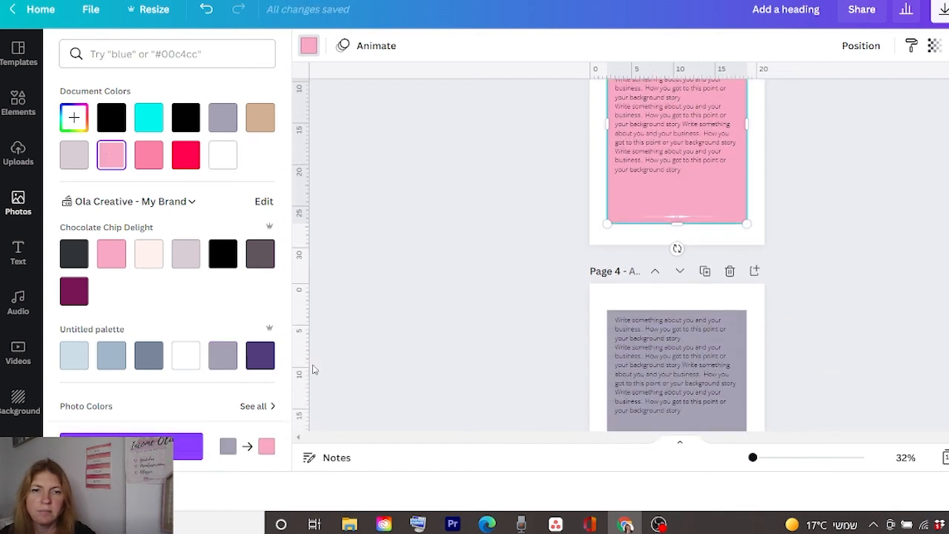
click(176, 451)
Recolour the tan rectangle behind page 9's text with the Chocolate Chip Delight palette's very pale pink.
scroll(575, 297, down, 5)
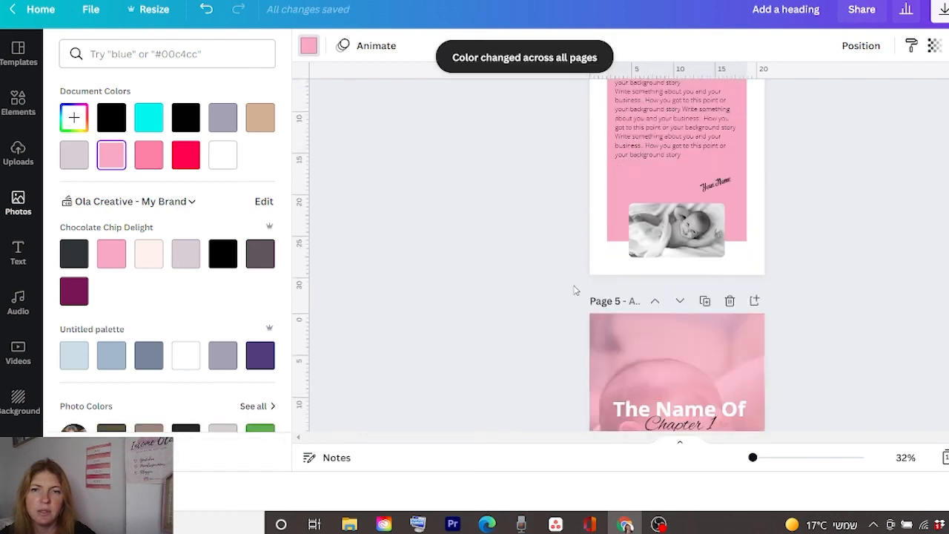
scroll(578, 259, down, 5)
scroll(604, 237, down, 5)
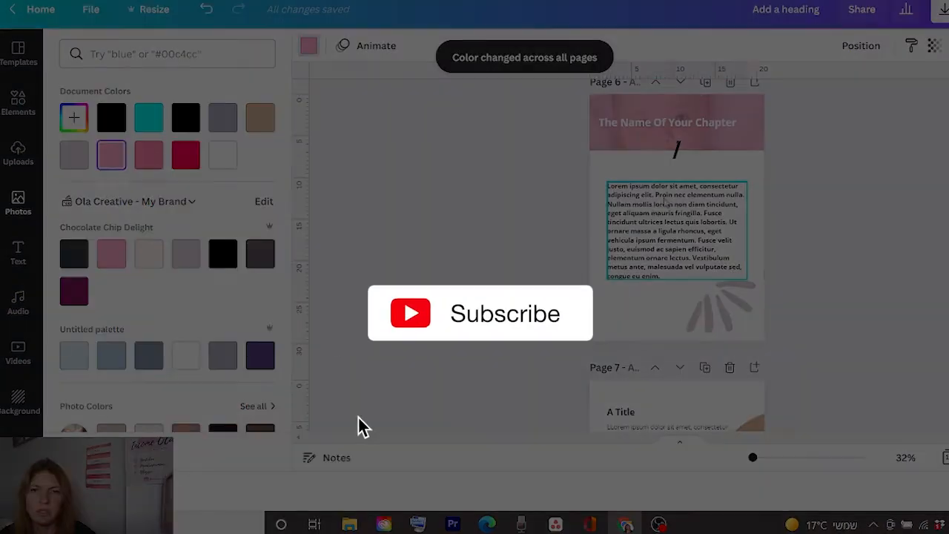
scroll(586, 248, down, 15)
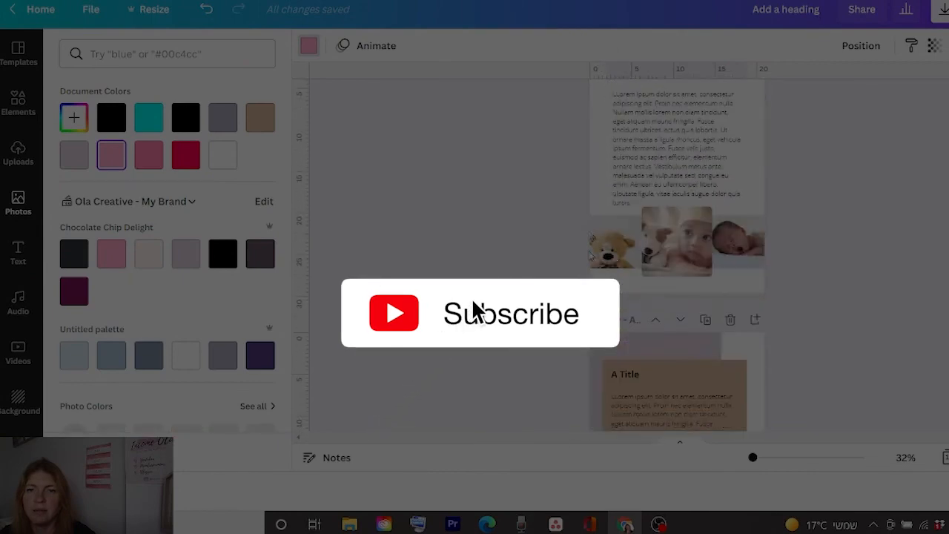
scroll(593, 252, down, 3)
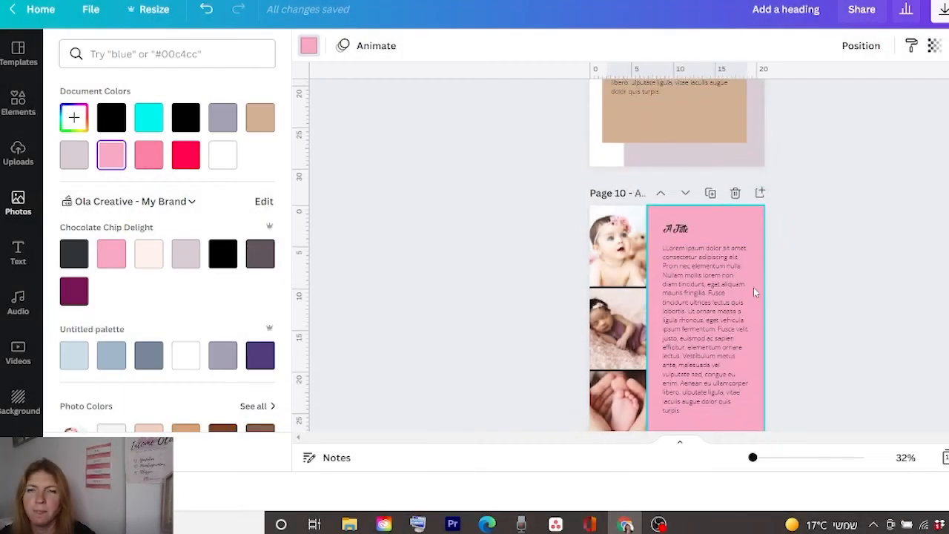
scroll(753, 287, up, 5)
click(740, 296)
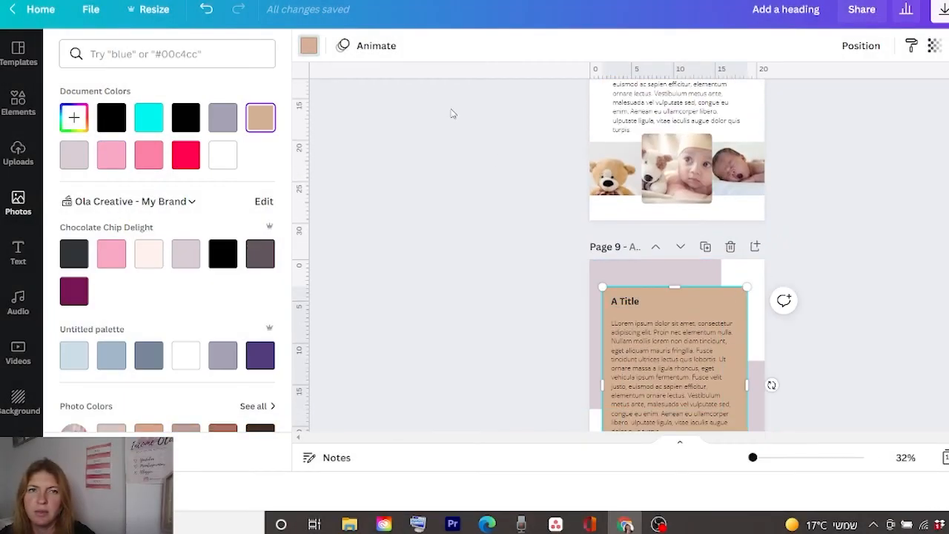
click(309, 47)
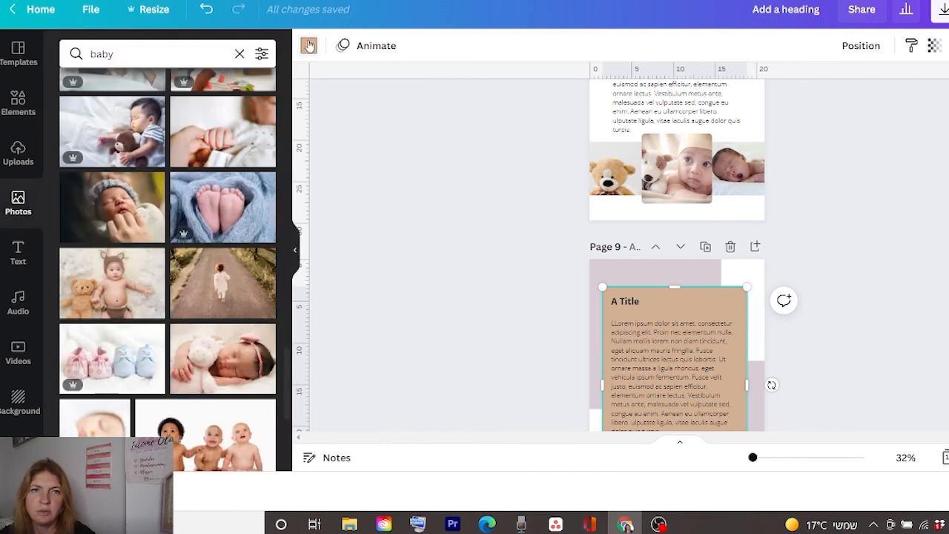
click(308, 46)
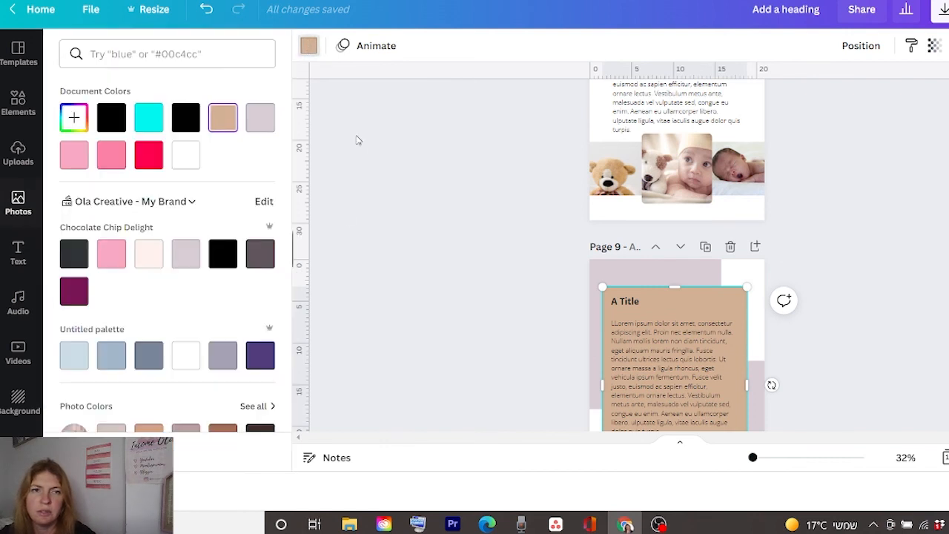
click(149, 254)
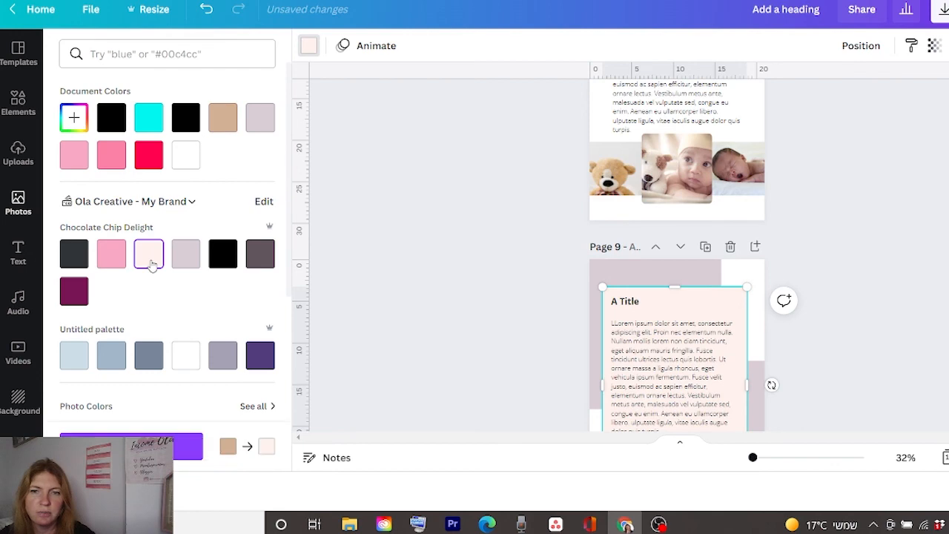
click(423, 319)
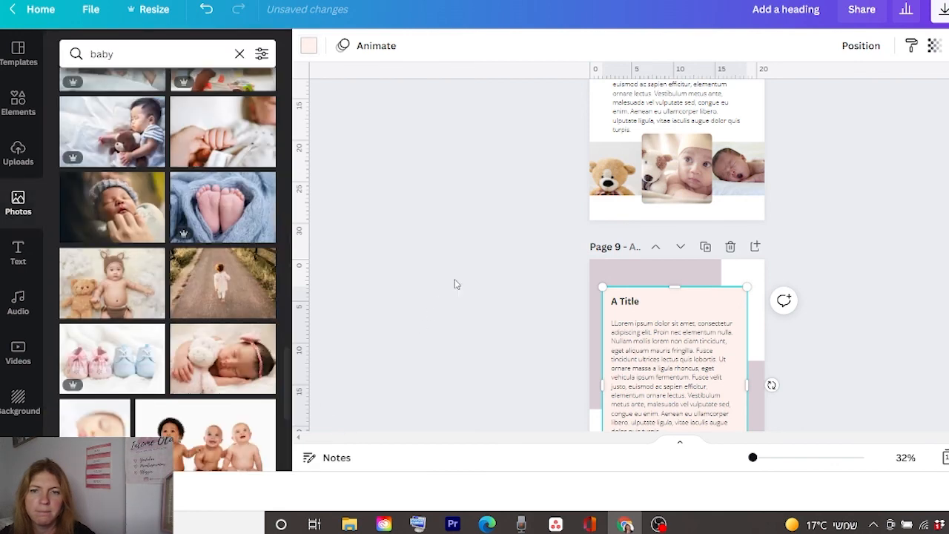
Unlock the tan banner behind page 13's "Last Words..." and recolour it with the Chocolate Chip Delight palette's light pink.
scroll(474, 267, down, 3)
scroll(480, 261, down, 10)
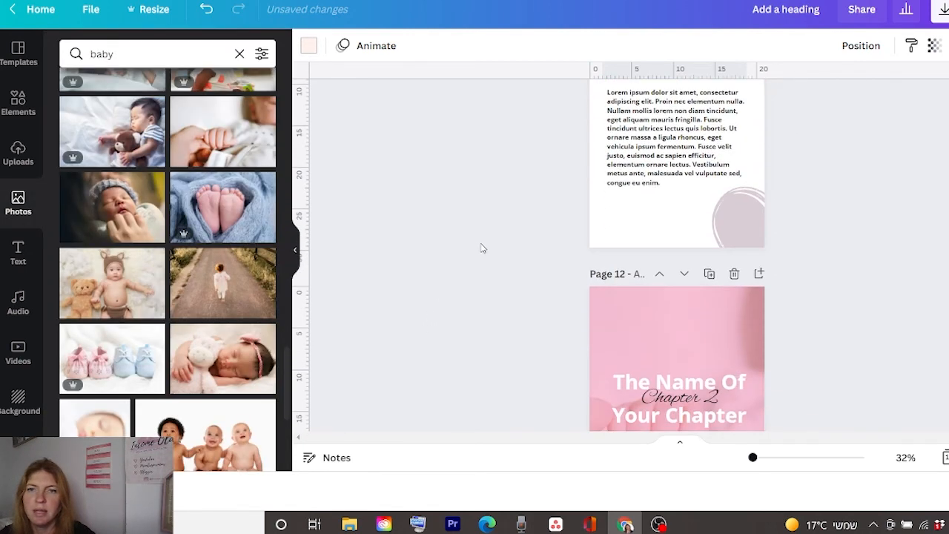
scroll(480, 249, down, 5)
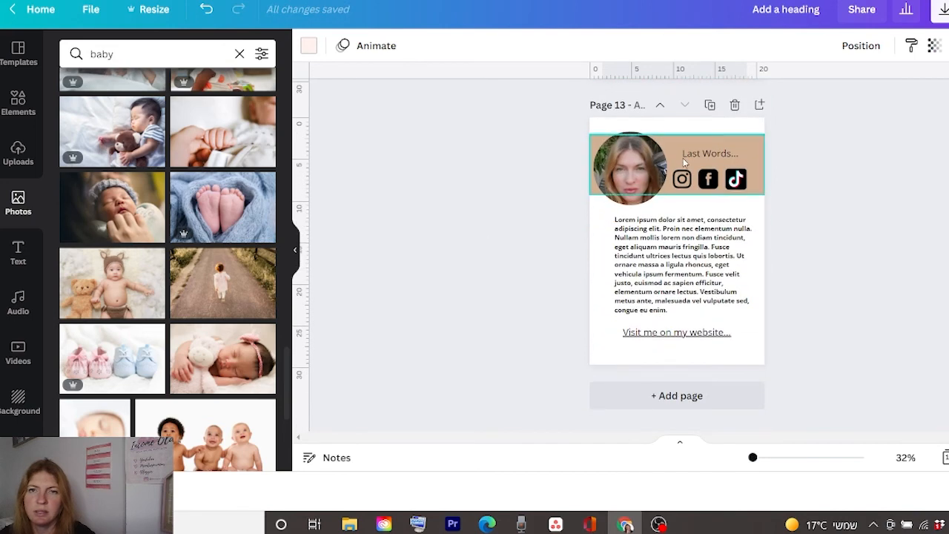
click(749, 146)
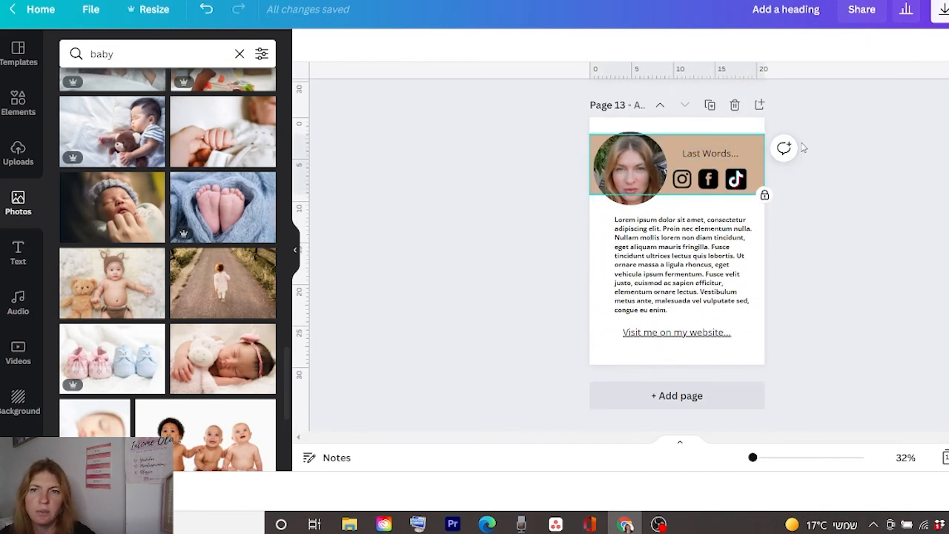
key(alt+shift+l)
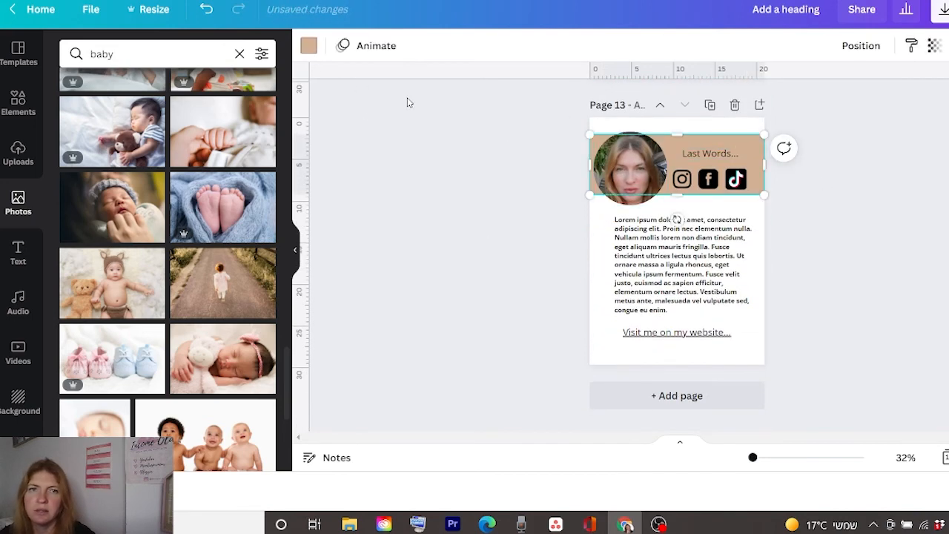
click(309, 46)
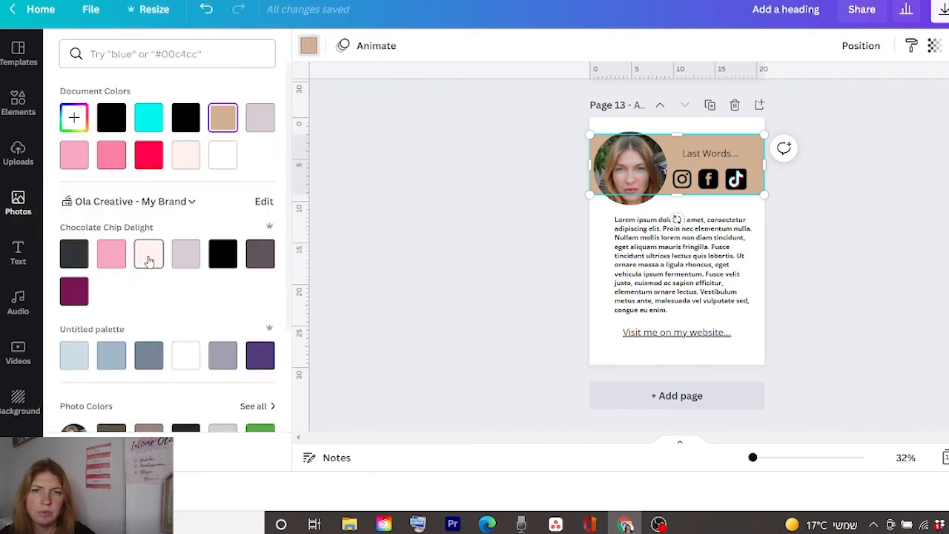
click(149, 260)
click(112, 258)
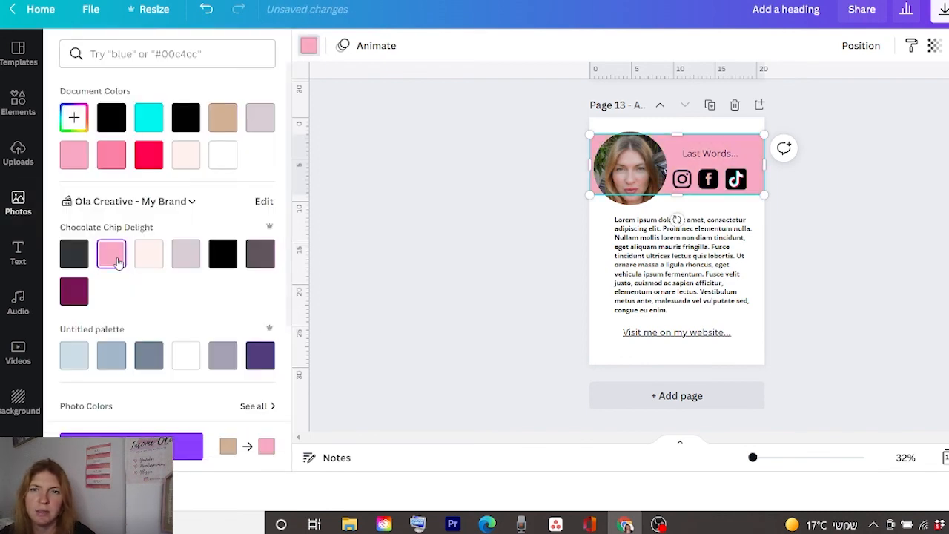
click(398, 281)
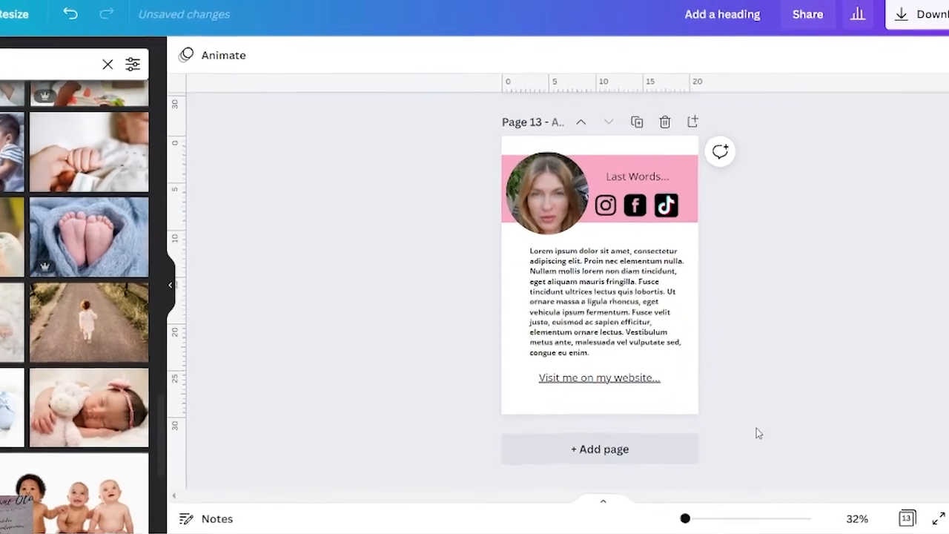
Download all 13 pages of the ebook as a PDF Print file and dismiss the sharing message.
scroll(815, 385, up, 10)
scroll(705, 338, up, 12)
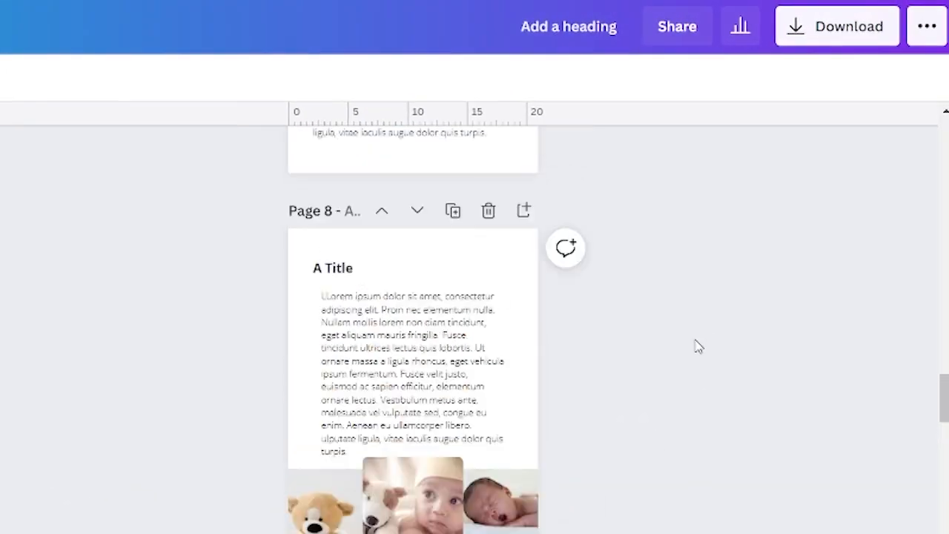
scroll(701, 309, up, 10)
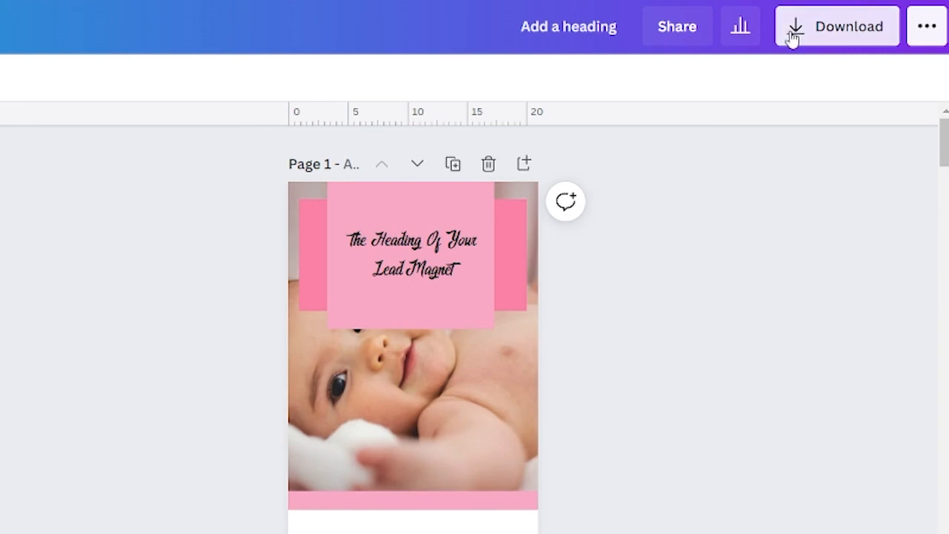
click(793, 37)
click(914, 167)
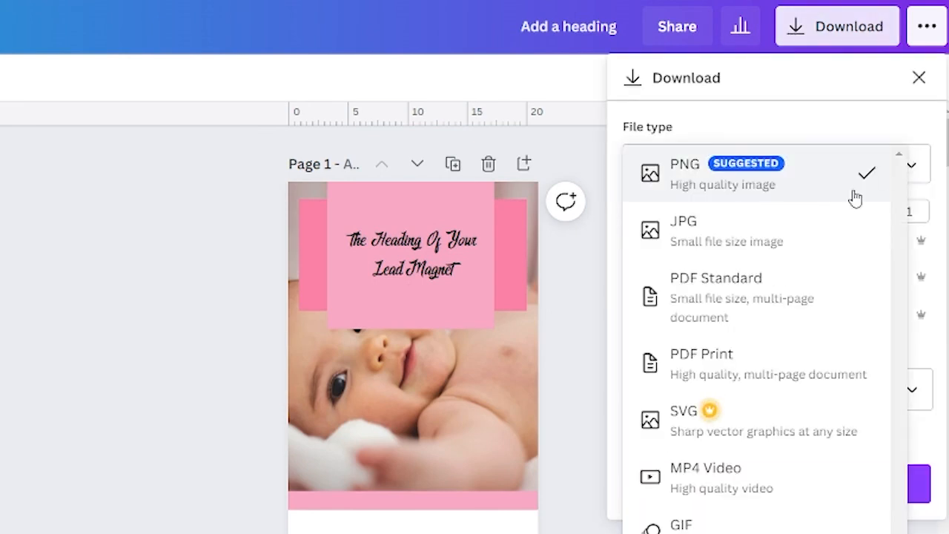
click(718, 370)
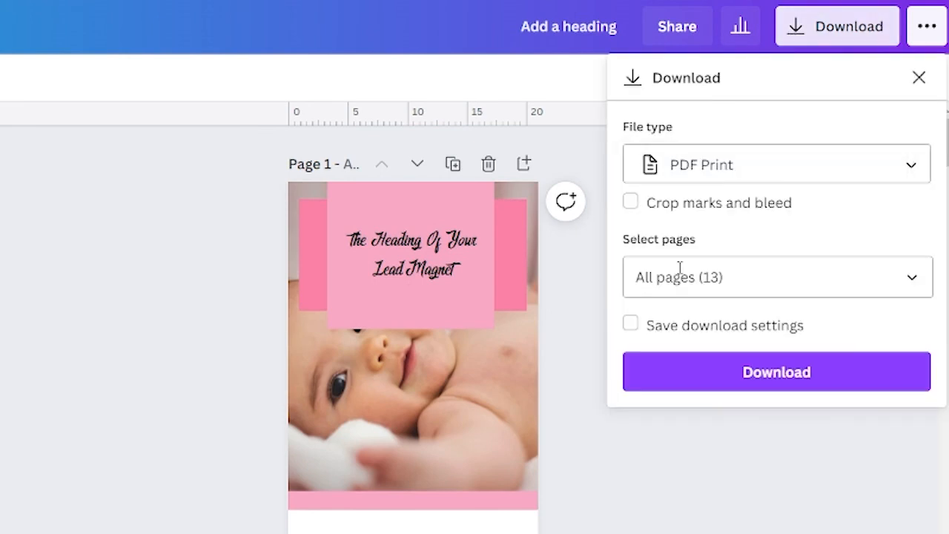
click(798, 375)
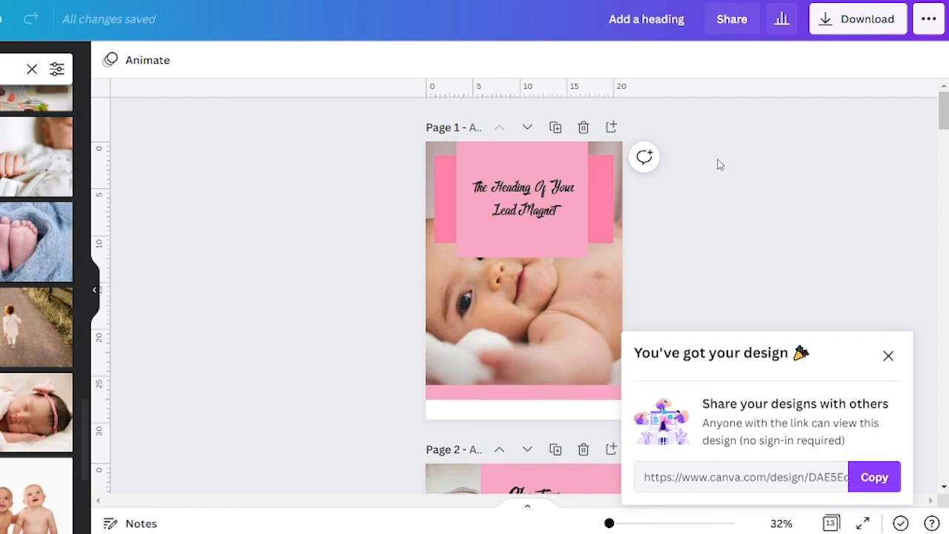
click(887, 357)
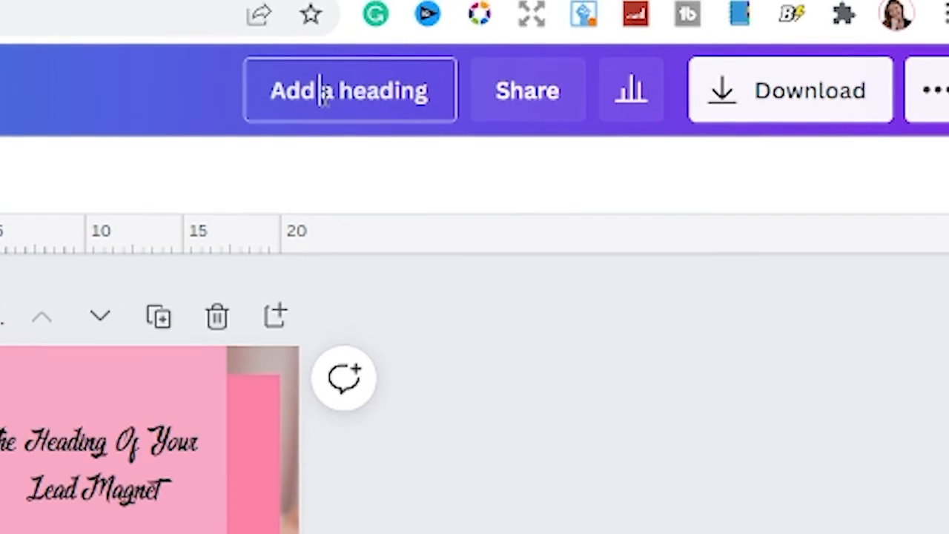
Open the downloaded "Add a heading.pdf" in the browser and check its pages from the cover through to the closing page.
click(259, 90)
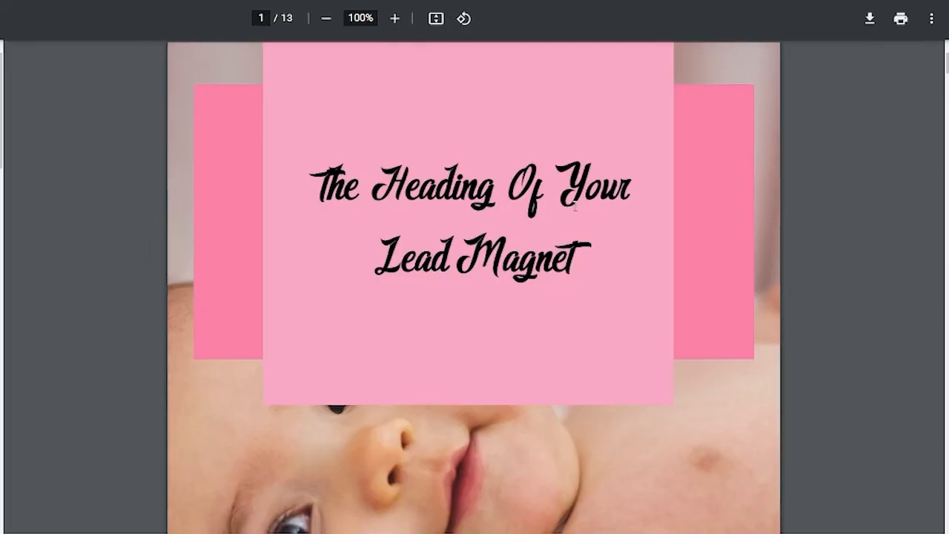
scroll(298, 185, down, 10)
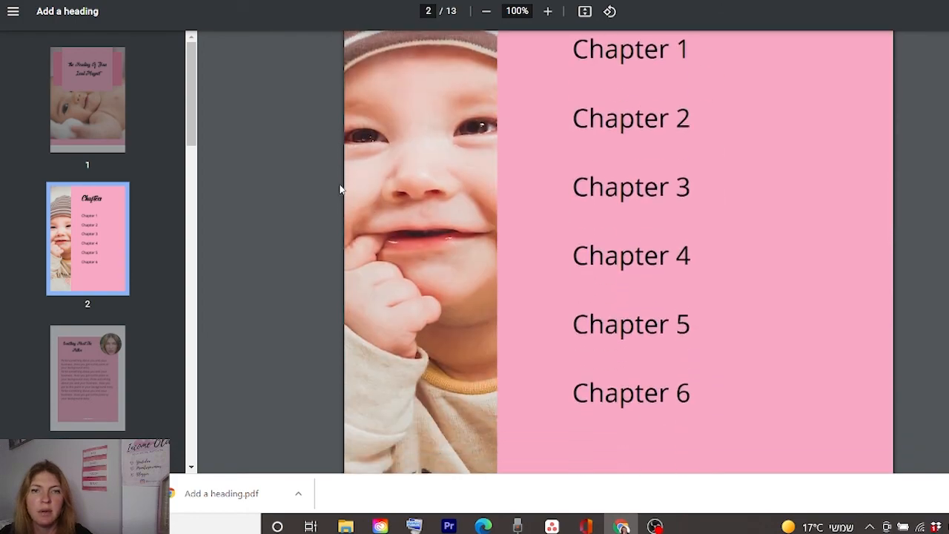
scroll(339, 189, down, 15)
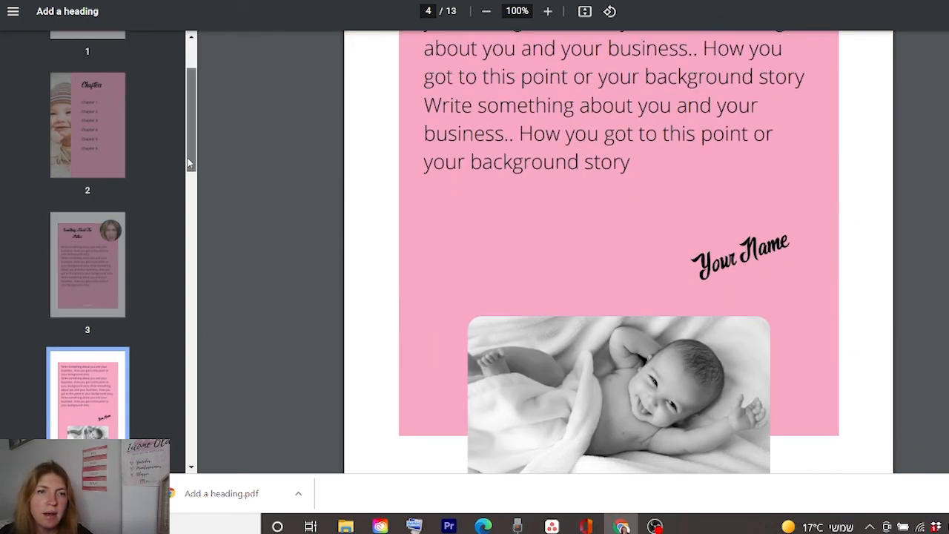
drag(189, 159, 177, 452)
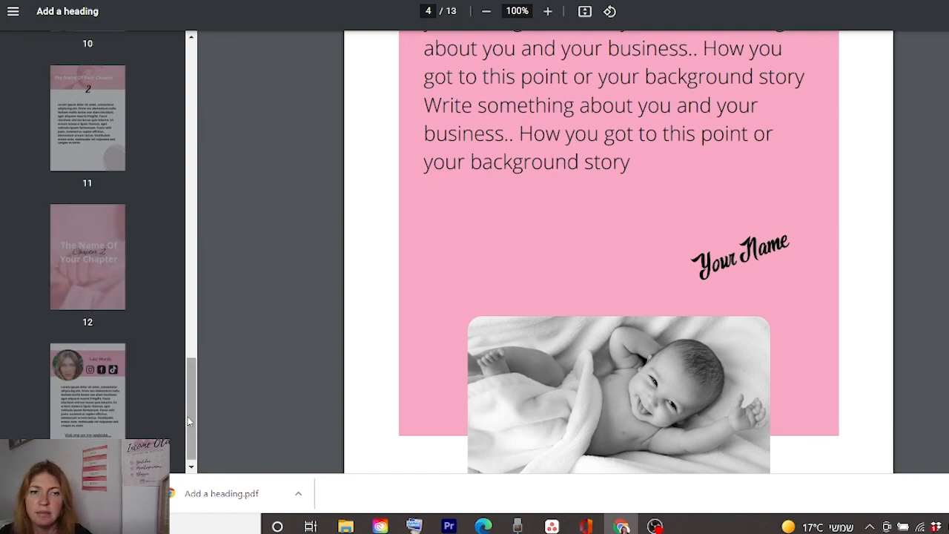
click(150, 427)
scroll(742, 318, down, 5)
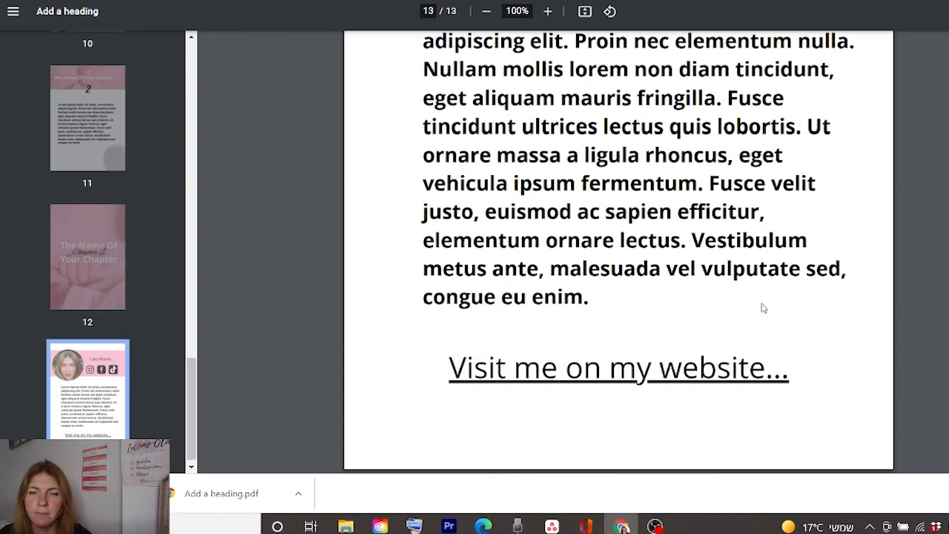
Test the "Visit me on my website..." link on the PDF's closing page and look over the linked website.
click(574, 379)
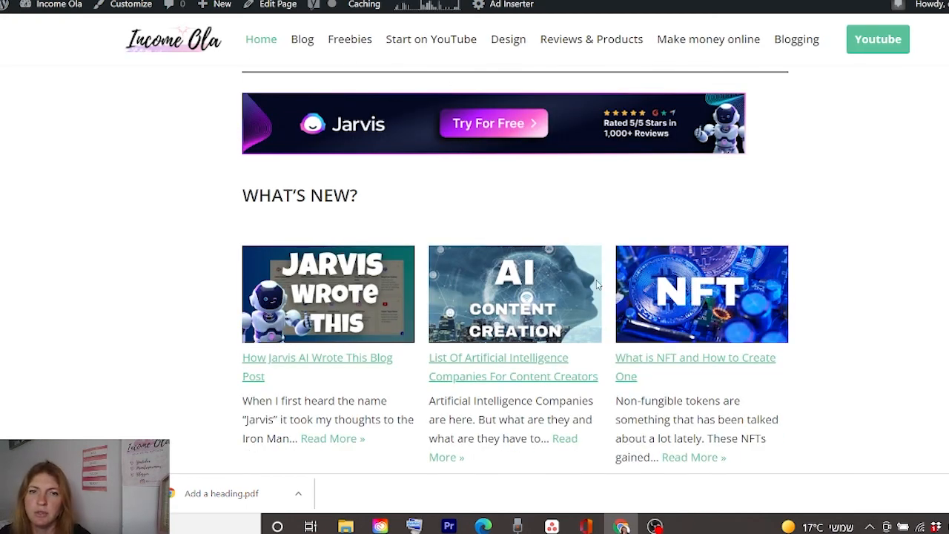
scroll(519, 148, down, 5)
scroll(664, 187, up, 5)
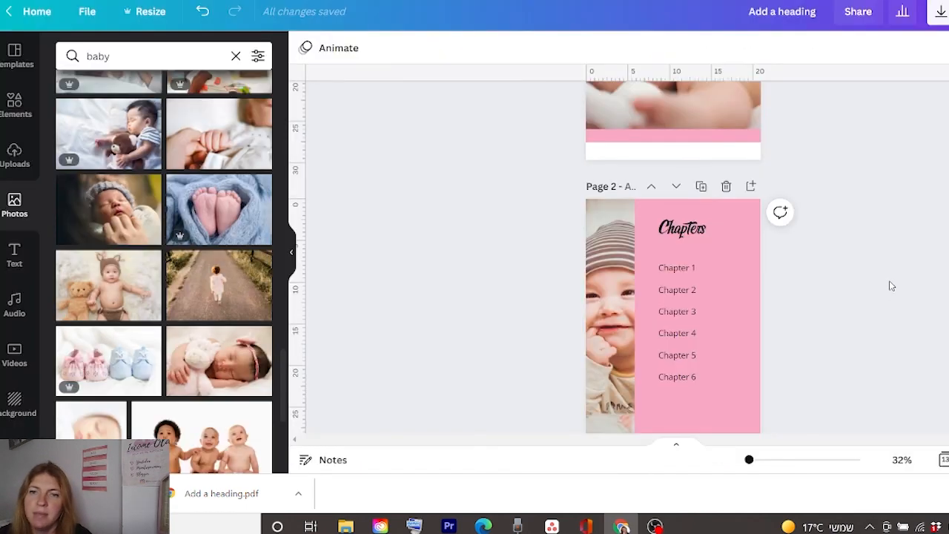
Return to the Canva design and review the ebook's layouts, photos and colours from the cover through page 9.
scroll(888, 284, up, 5)
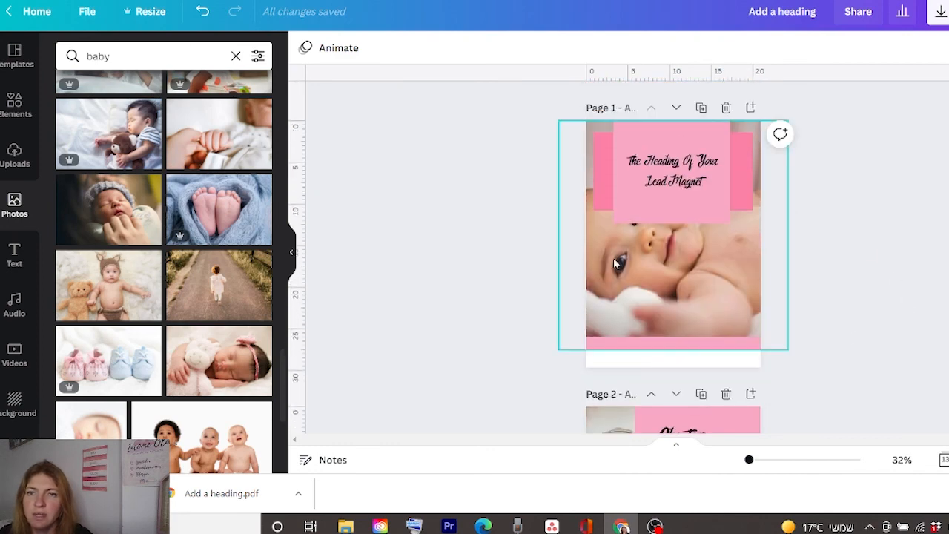
scroll(727, 264, down, 8)
scroll(771, 259, down, 8)
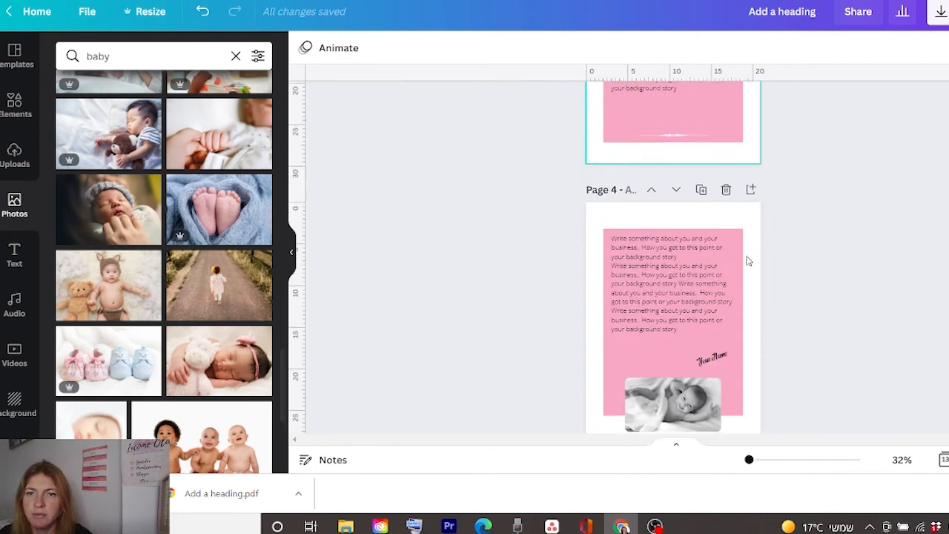
scroll(766, 233, up, 3)
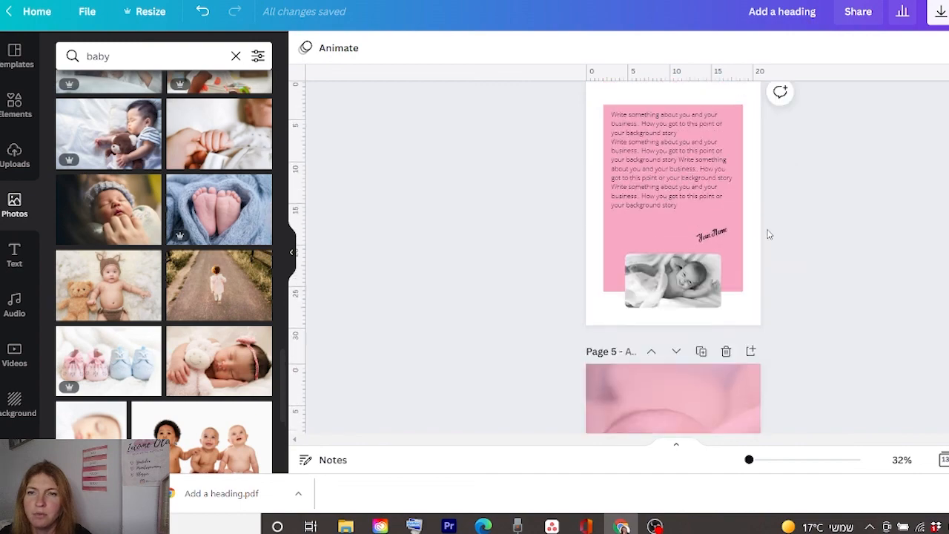
scroll(756, 245, down, 3)
scroll(753, 271, down, 10)
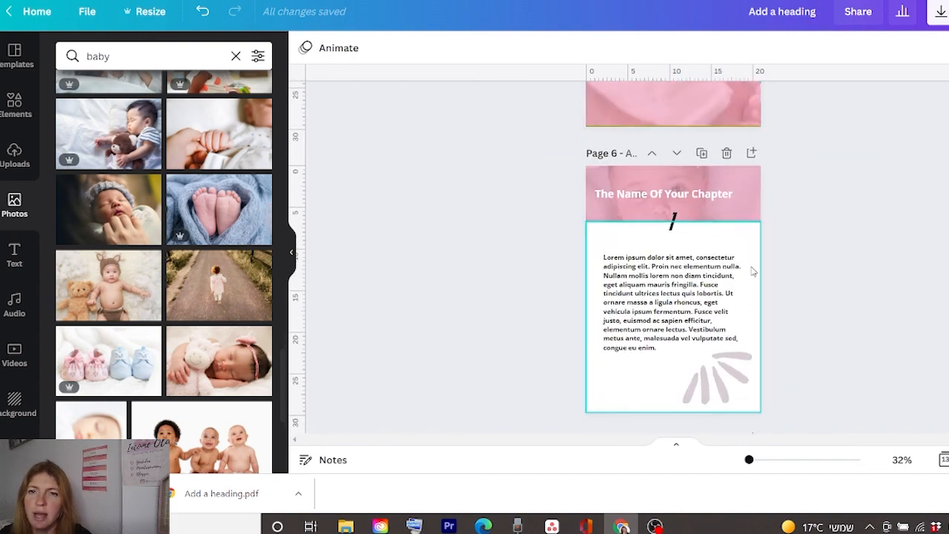
scroll(753, 310, down, 3)
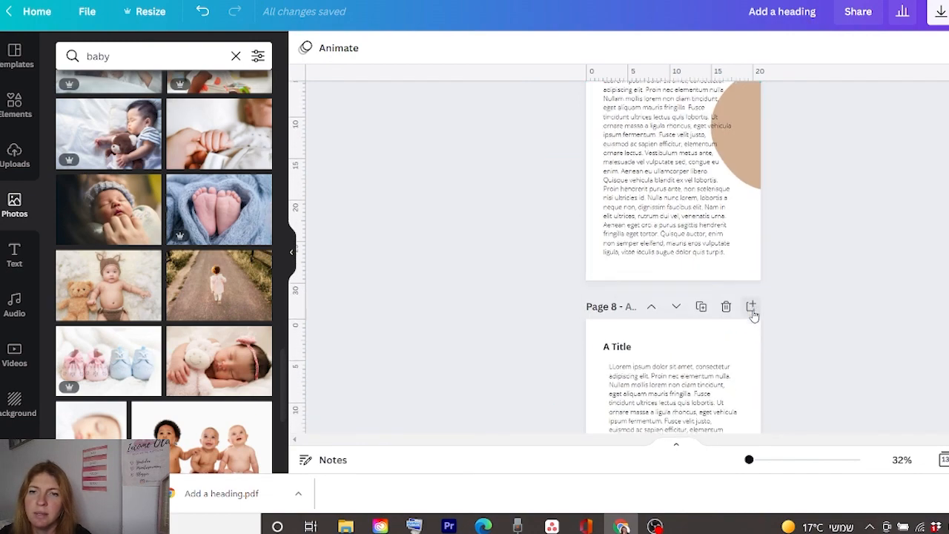
scroll(792, 222, up, 8)
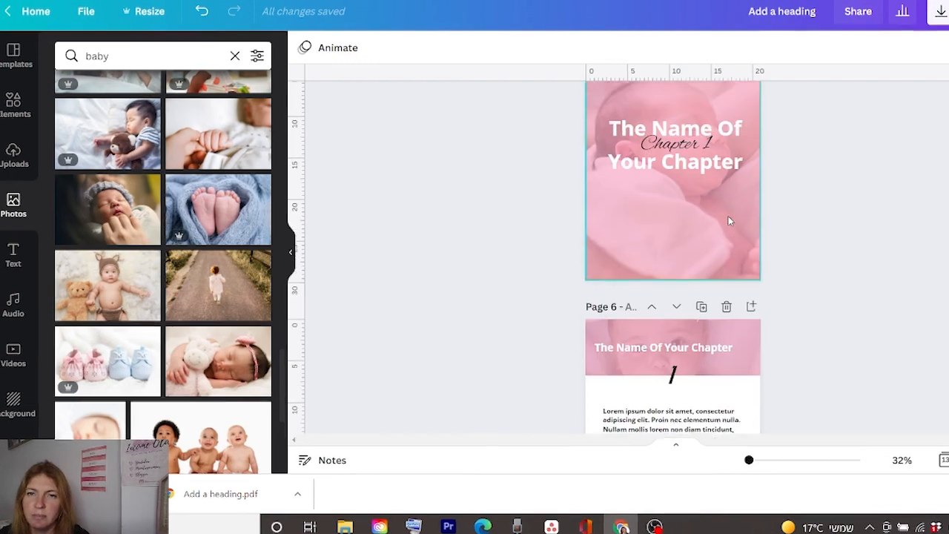
scroll(729, 218, up, 3)
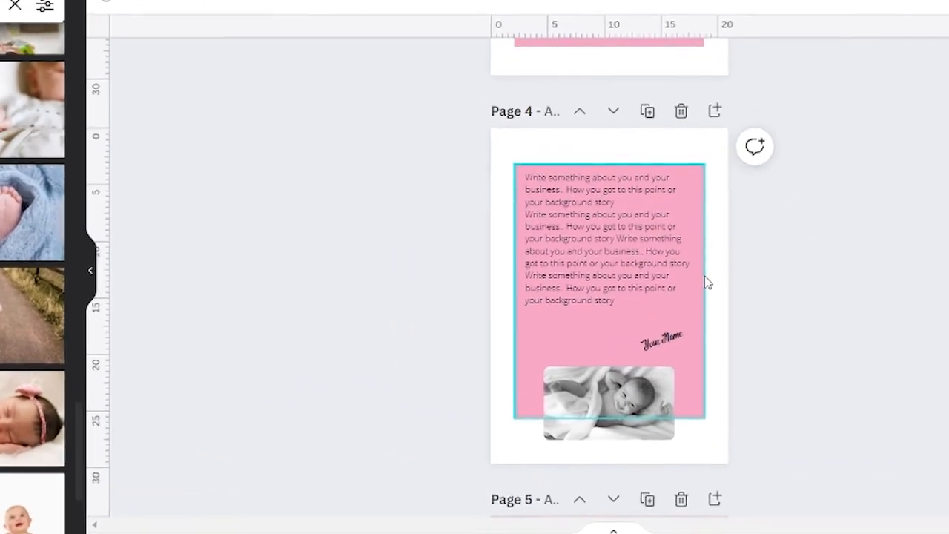
scroll(763, 193, up, 6)
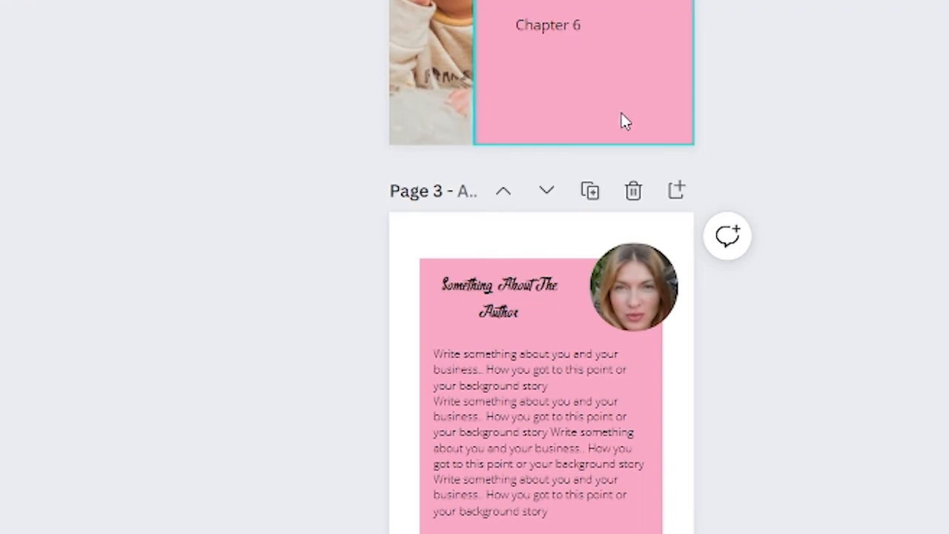
scroll(864, 182, up, 10)
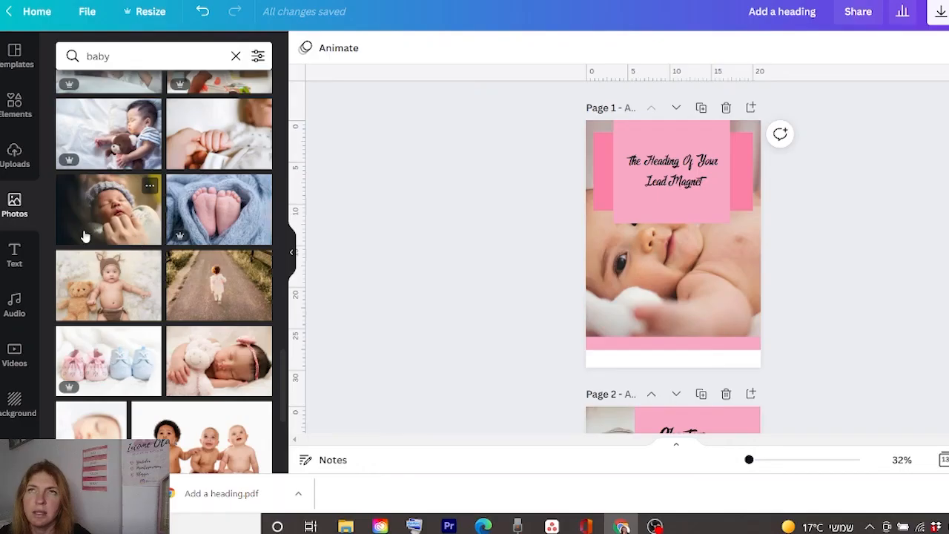
scroll(884, 367, down, 5)
scroll(863, 287, down, 10)
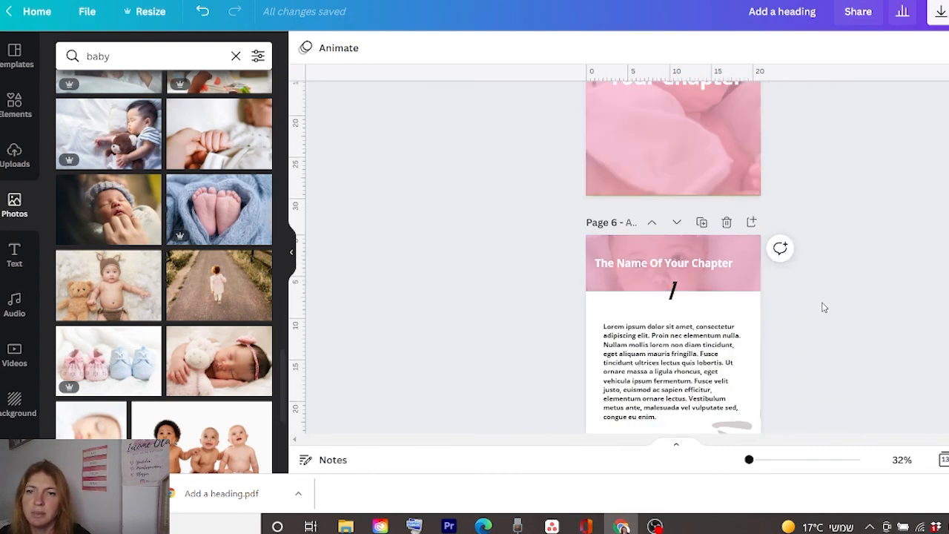
scroll(819, 298, down, 6)
scroll(832, 286, down, 1)
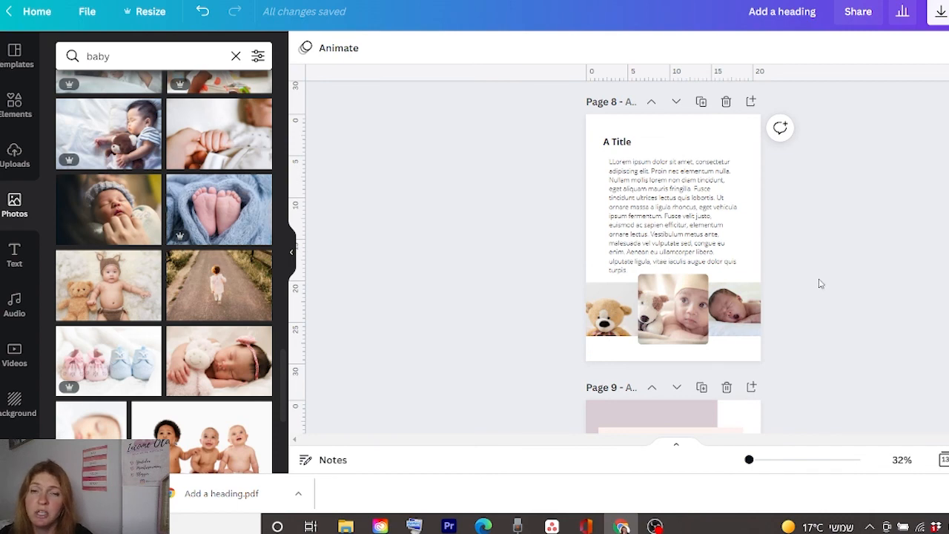
scroll(797, 288, down, 8)
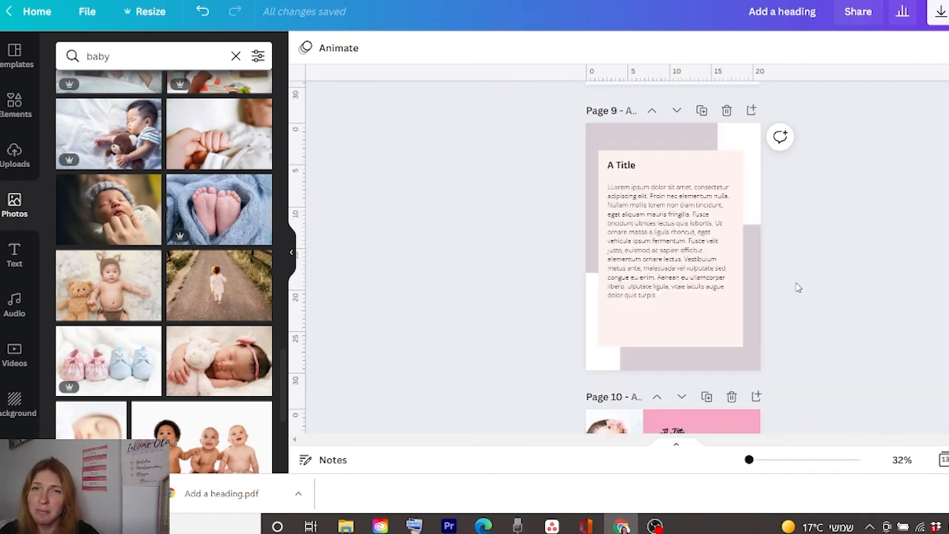